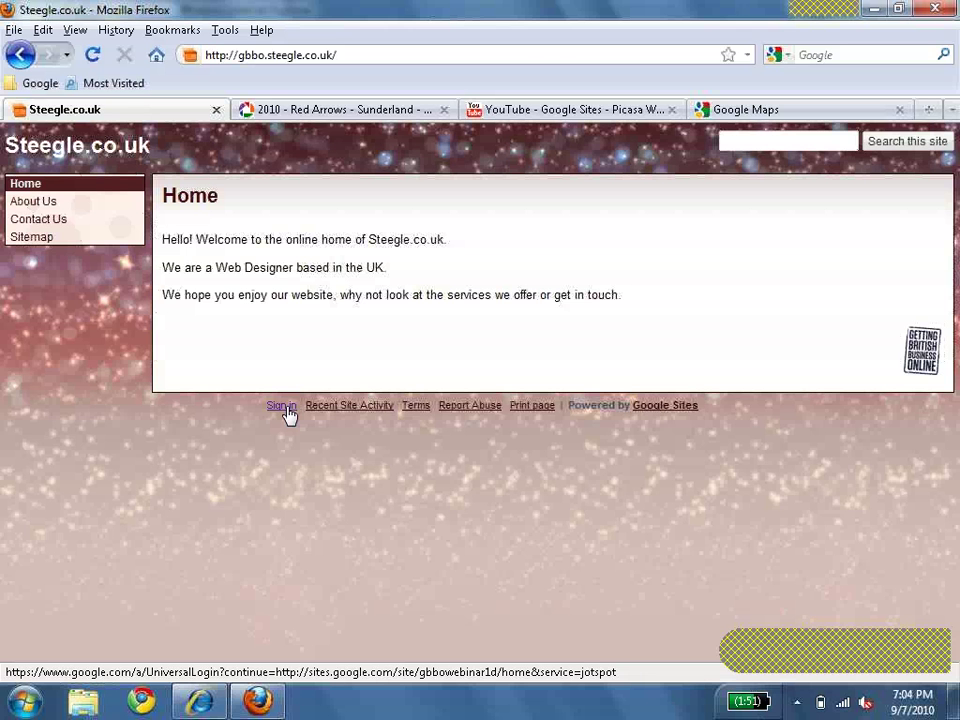
# Sign in to the site and start a new top-level web page named "How to find us".
pyautogui.click(285, 409)
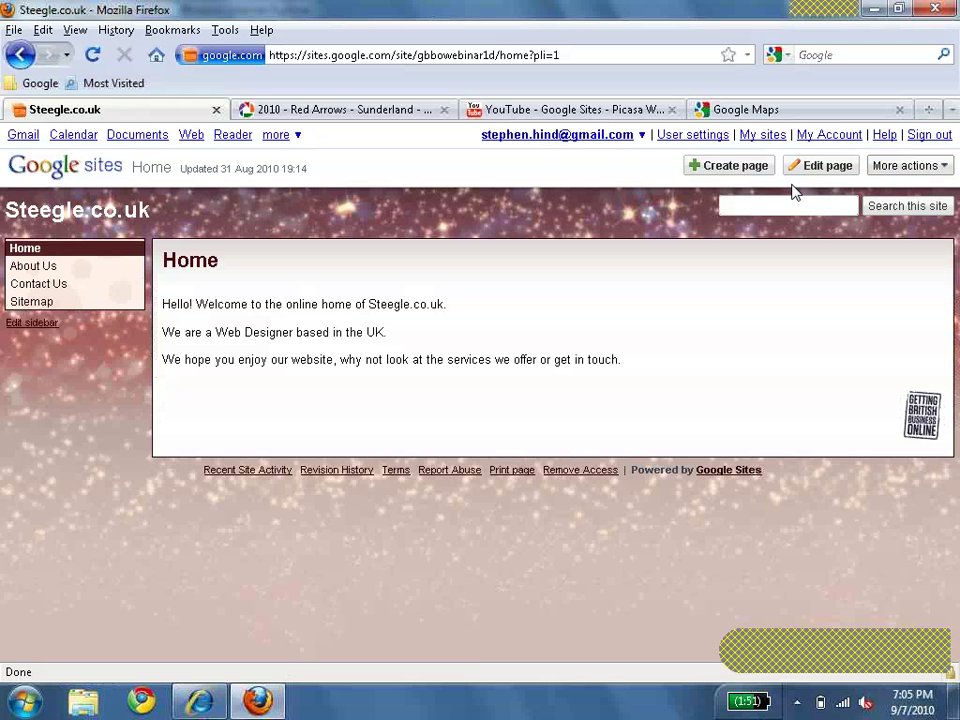
pyautogui.click(720, 172)
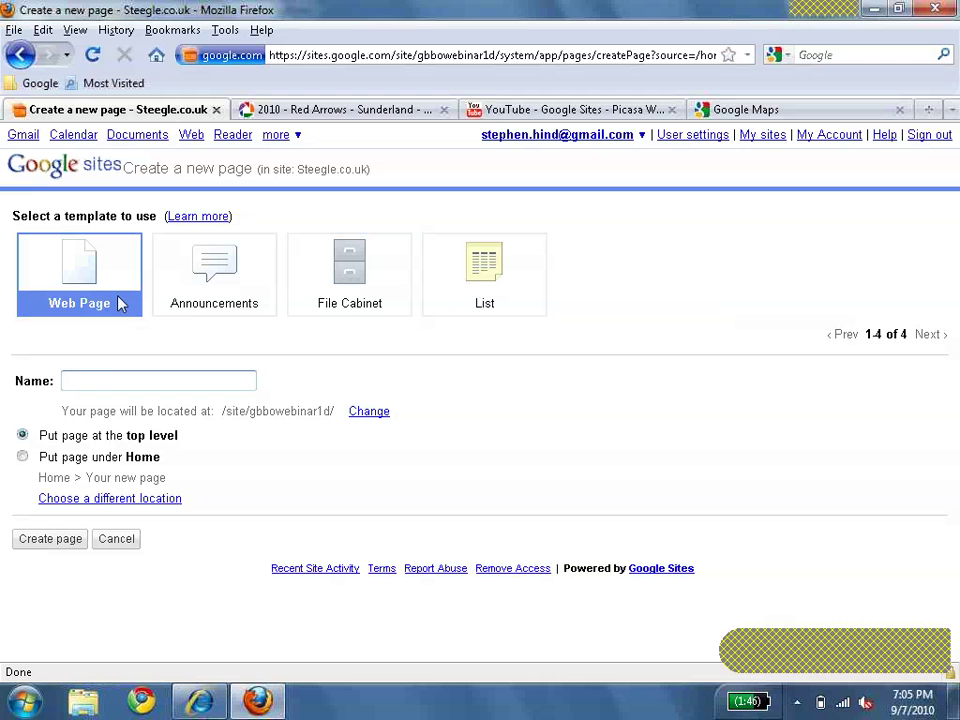
pyautogui.click(108, 382)
pyautogui.write('How to ')
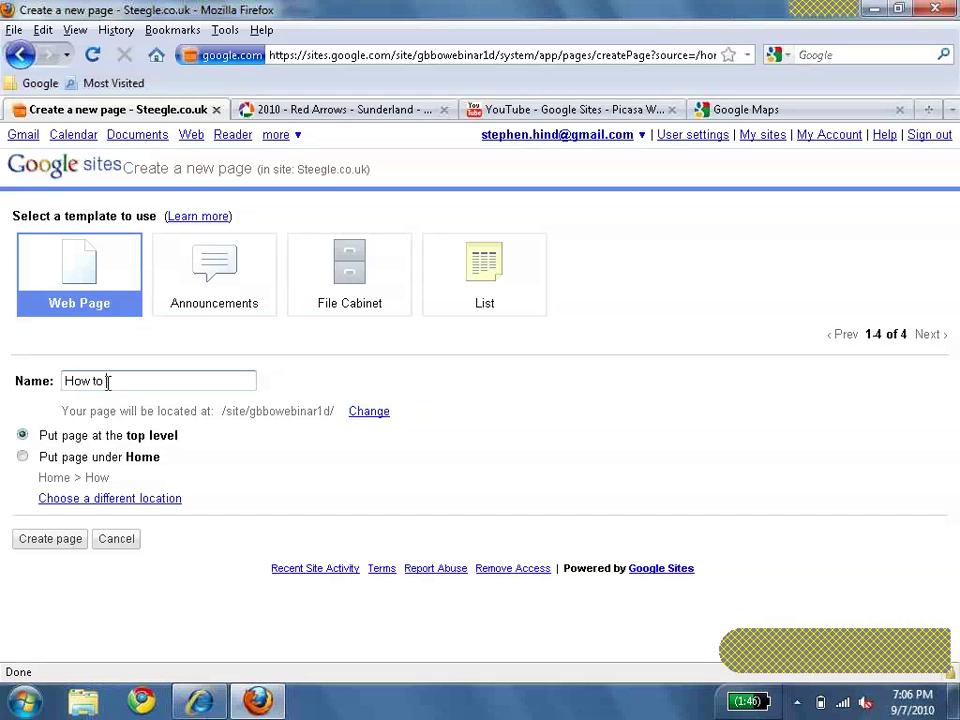
pyautogui.write('find us')
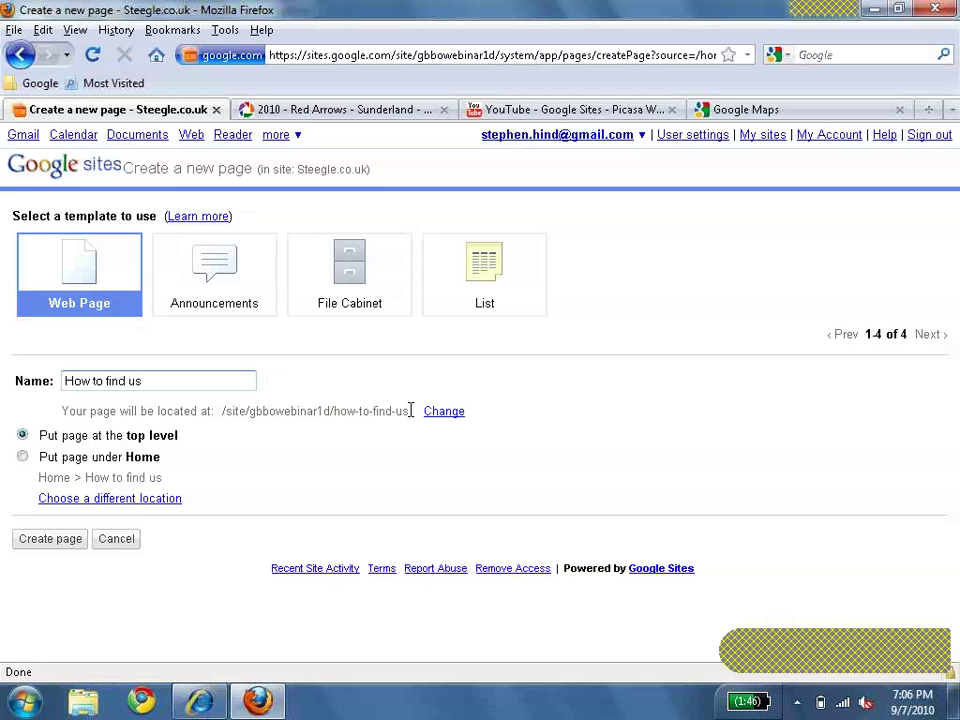
# Shorten the new page's web address to "find-us" and save it.
pyautogui.moveTo(410, 410); pyautogui.dragTo(336, 418)
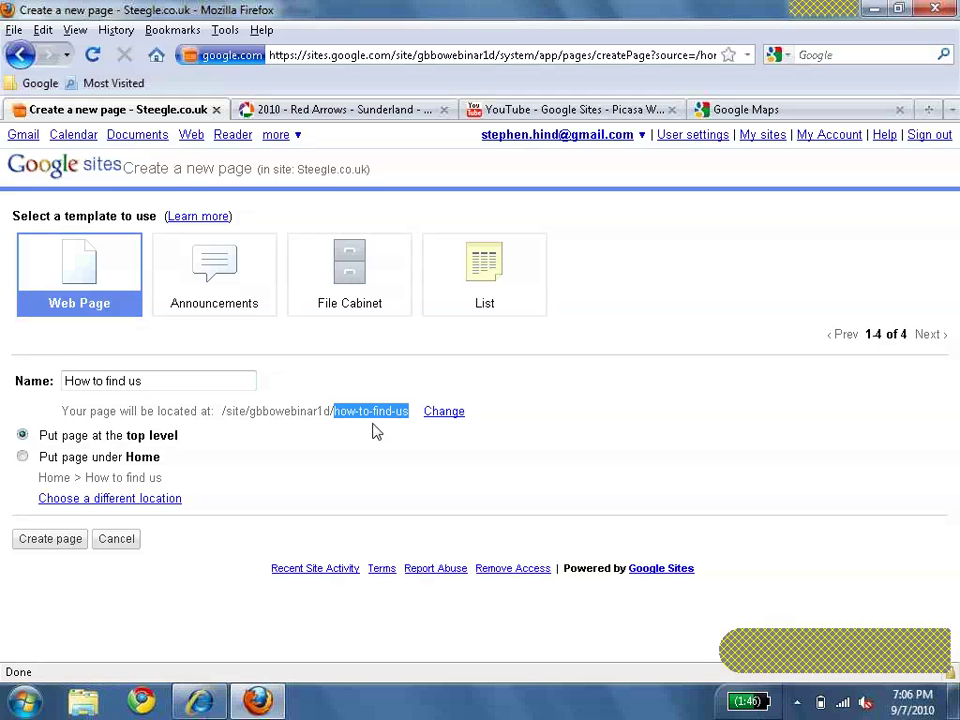
pyautogui.click(446, 412)
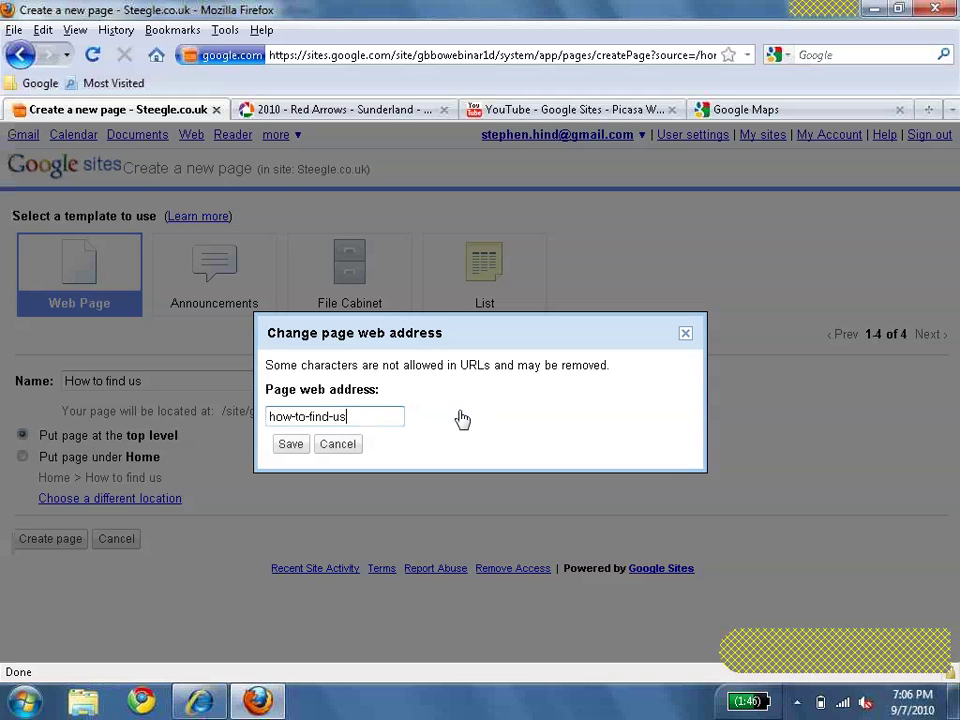
pyautogui.press('Home')
pyautogui.hotkey('ctrl', 'shift', 'Right')
pyautogui.hotkey('ctrl', 'shift', 'Right')
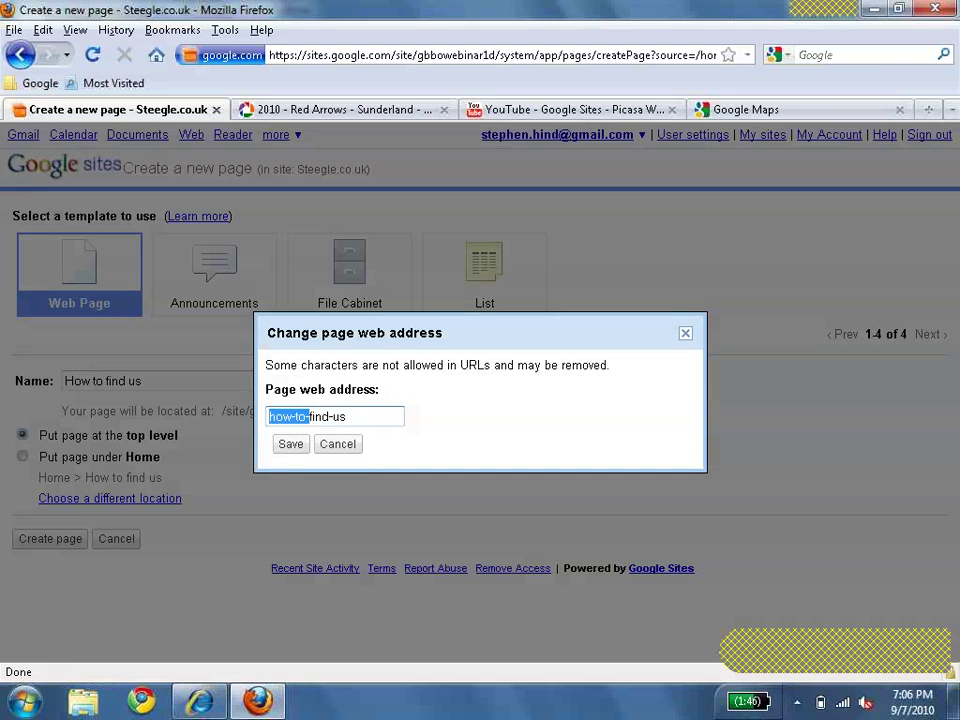
pyautogui.press('Delete')
pyautogui.click(288, 446)
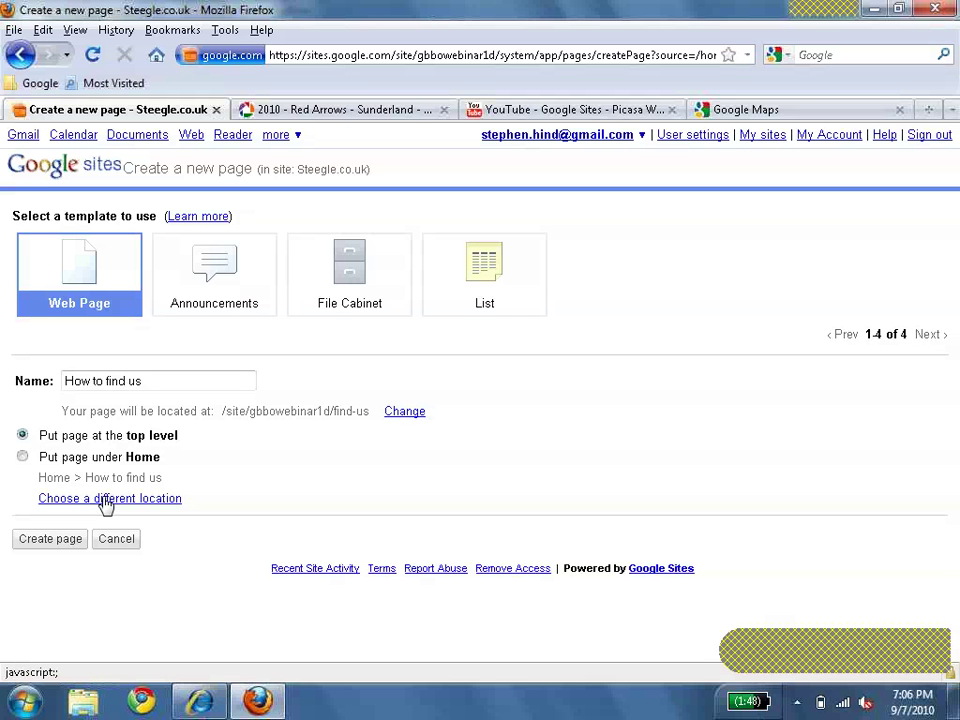
pyautogui.click(106, 503)
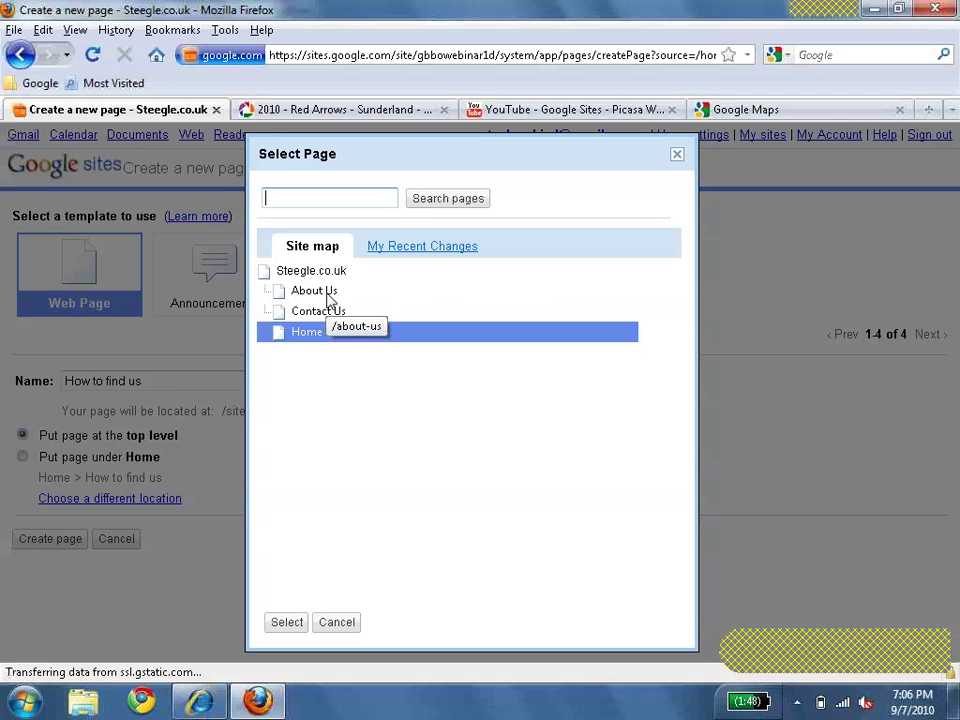
pyautogui.click(327, 295)
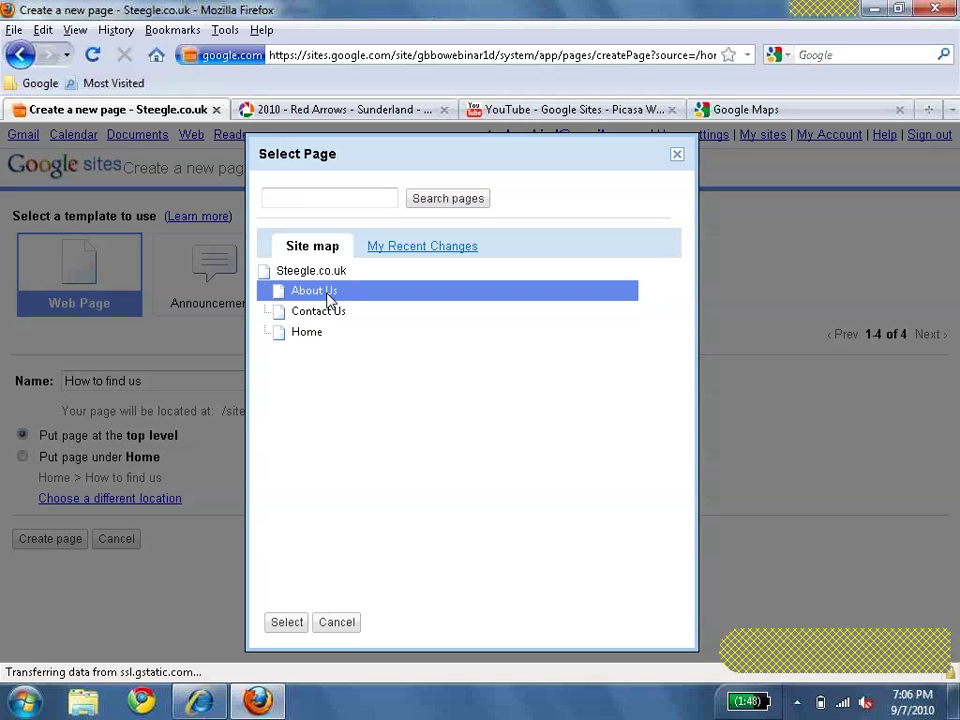
pyautogui.click(337, 624)
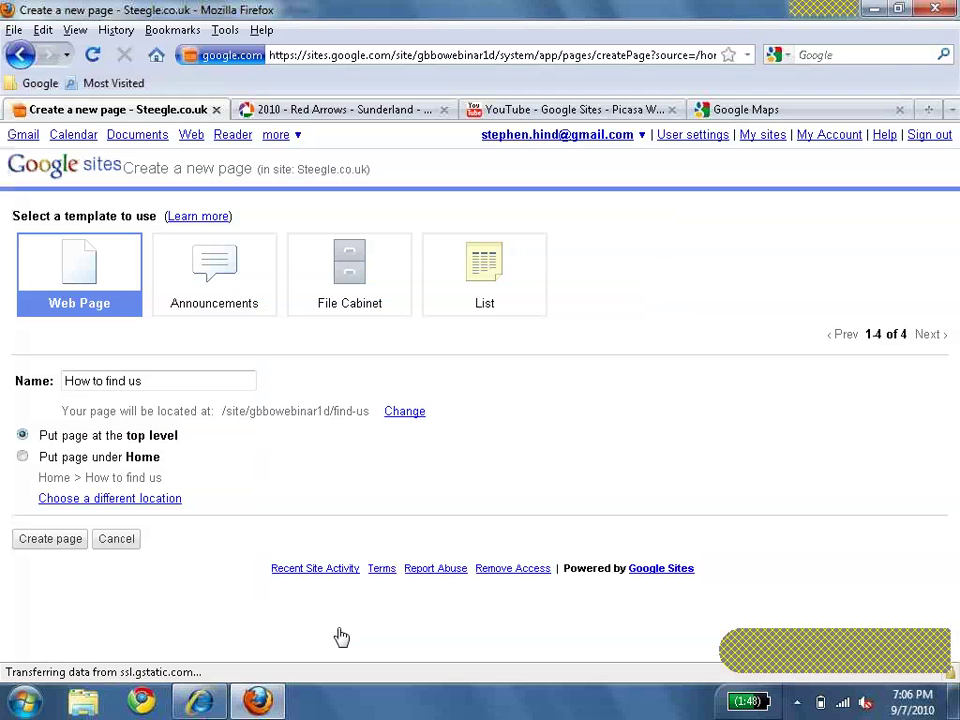
# Create the page and save it with the body text "You can find us by going to...".
pyautogui.click(52, 539)
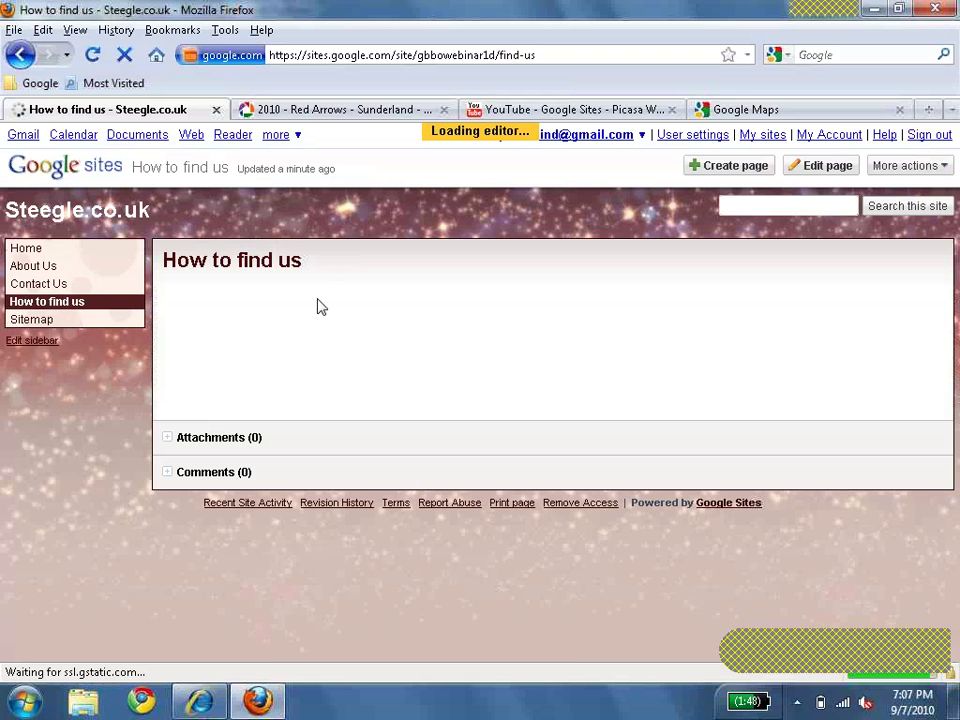
pyautogui.click(561, 58)
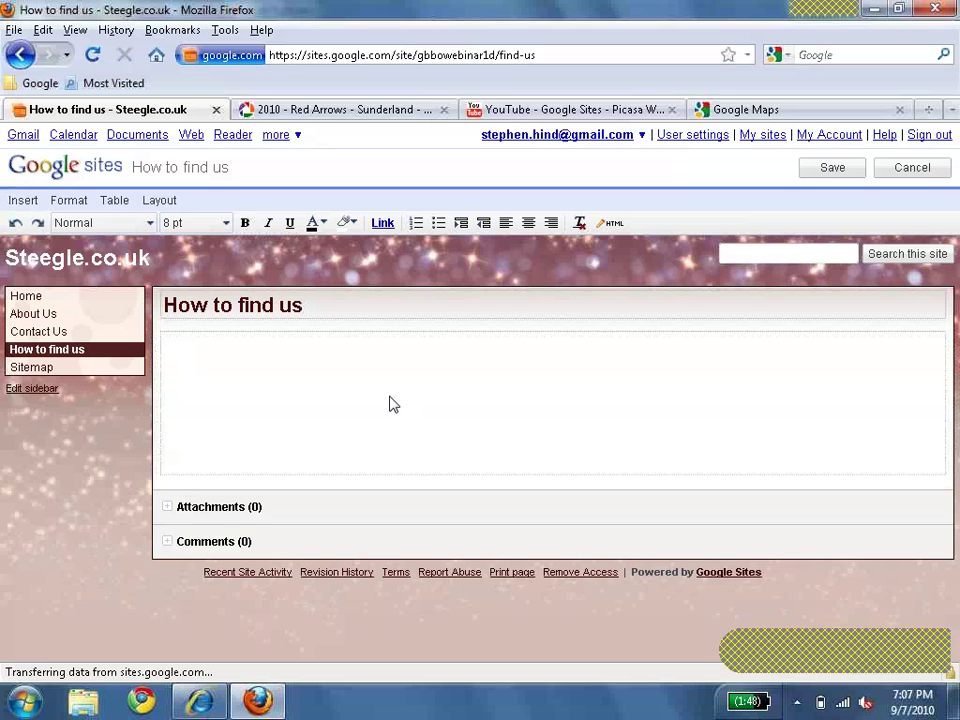
pyautogui.click(392, 403)
pyautogui.write('You can find us by gp')
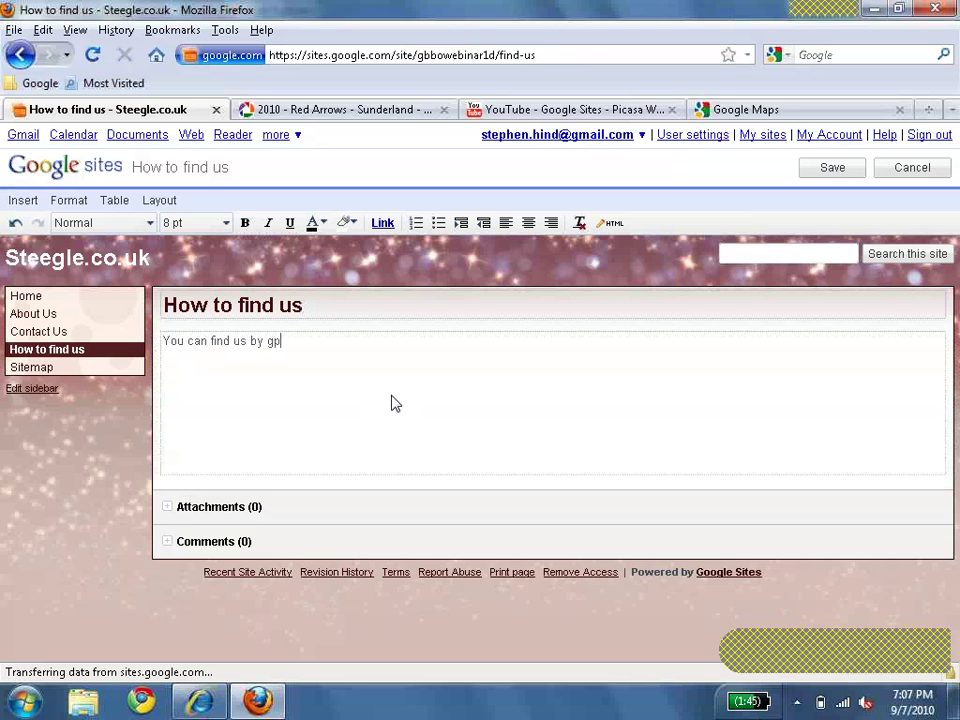
pyautogui.press('BackSpace')
pyautogui.write('oing to')
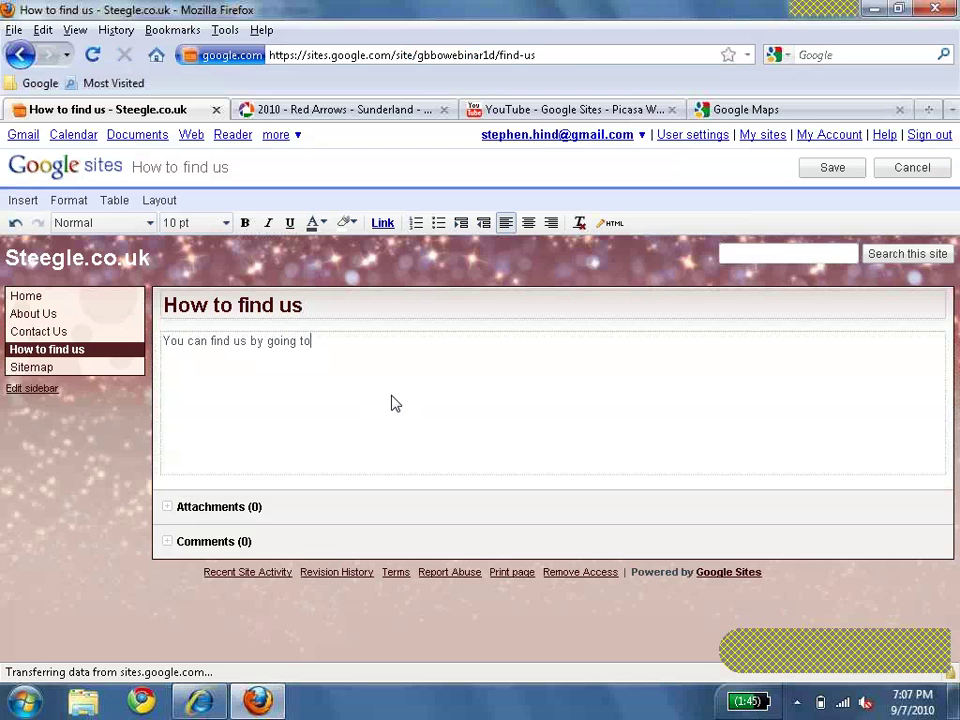
pyautogui.write('...')
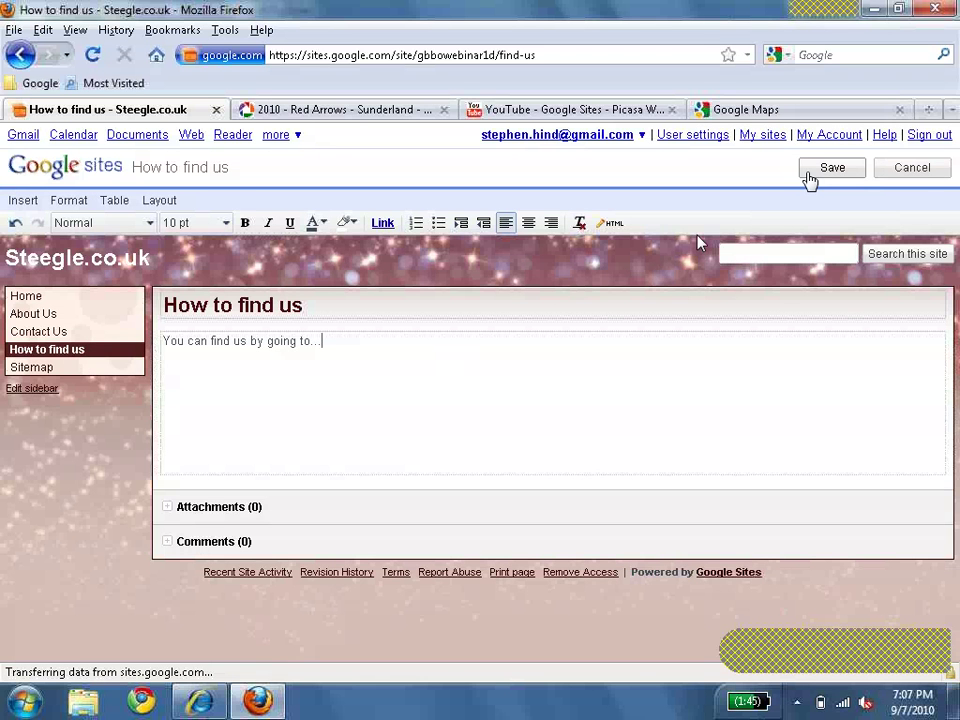
pyautogui.click(812, 176)
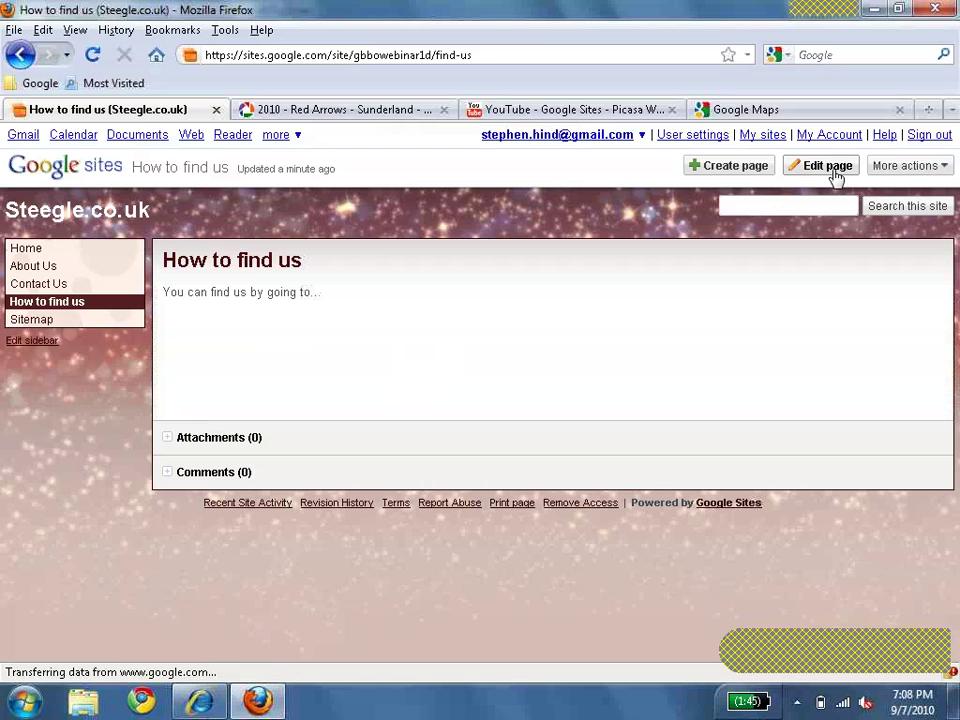
# Format the words "find us" in the page's body text as bold and red, and save the page.
pyautogui.click(828, 166)
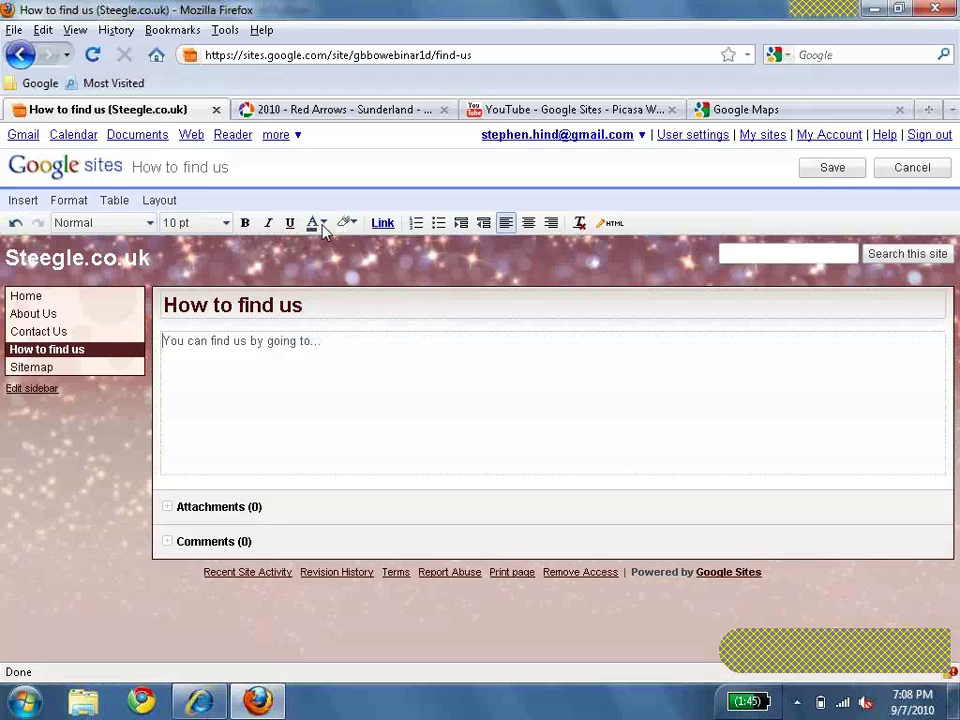
pyautogui.doubleClick(243, 341)
pyautogui.moveTo(212, 341); pyautogui.dragTo(246, 341)
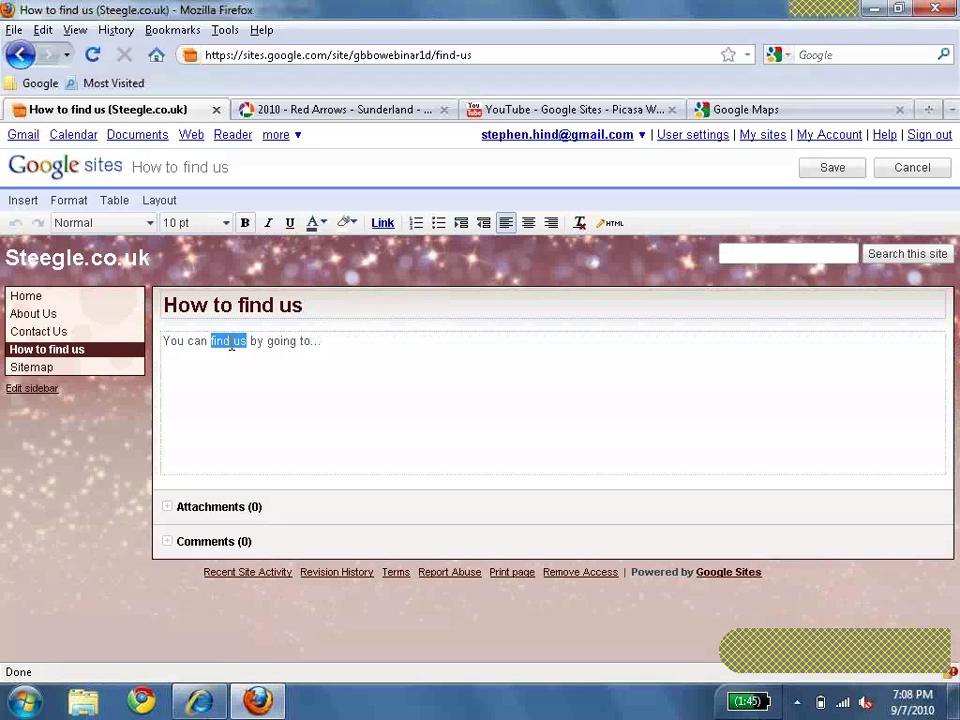
pyautogui.click(244, 222)
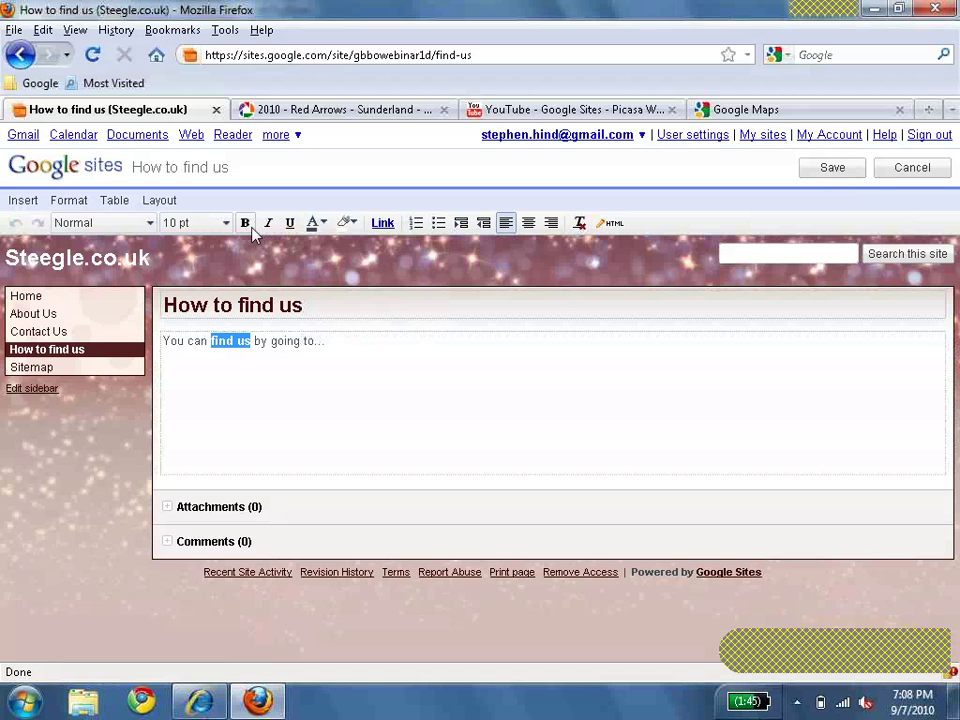
pyautogui.click(320, 223)
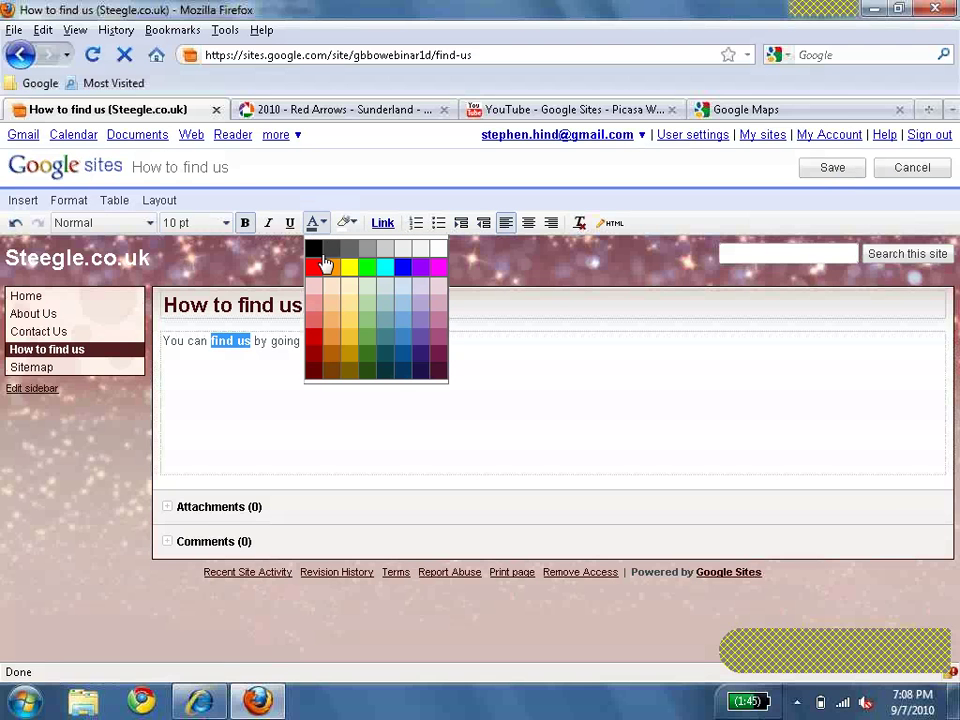
pyautogui.click(316, 266)
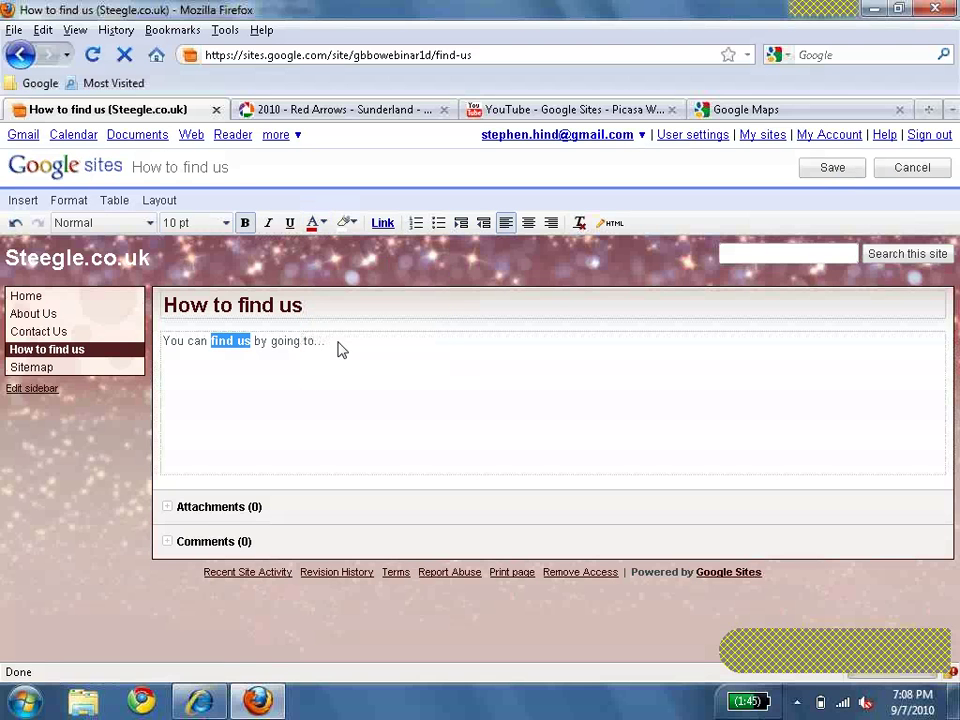
pyautogui.click(510, 348)
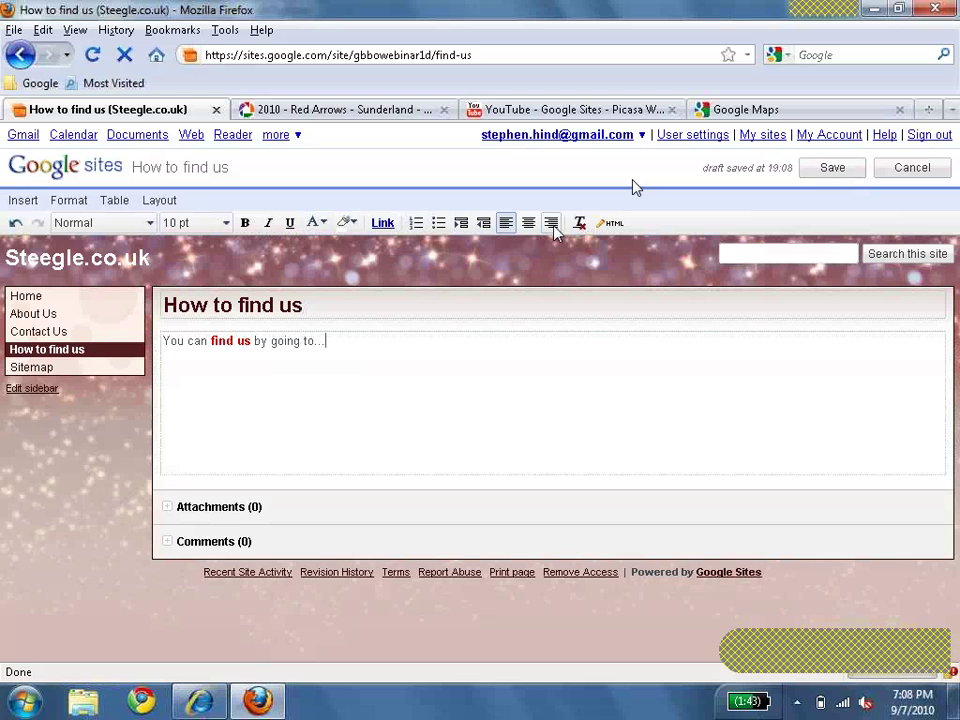
pyautogui.click(815, 170)
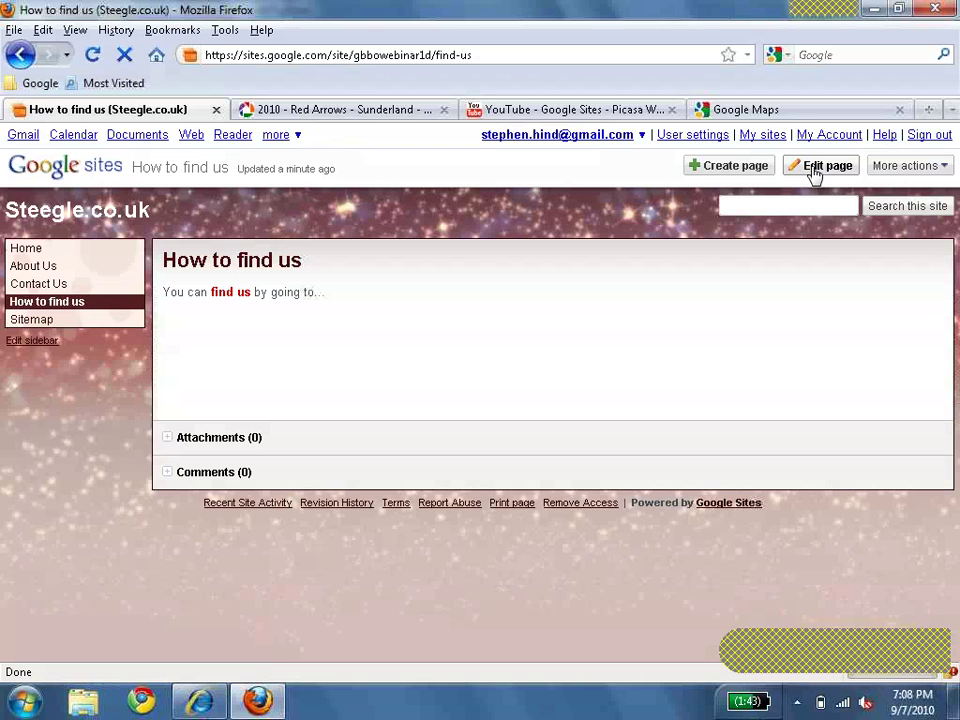
# Add the word "mistakes" on a separate line below the body text and save the page.
pyautogui.click(815, 170)
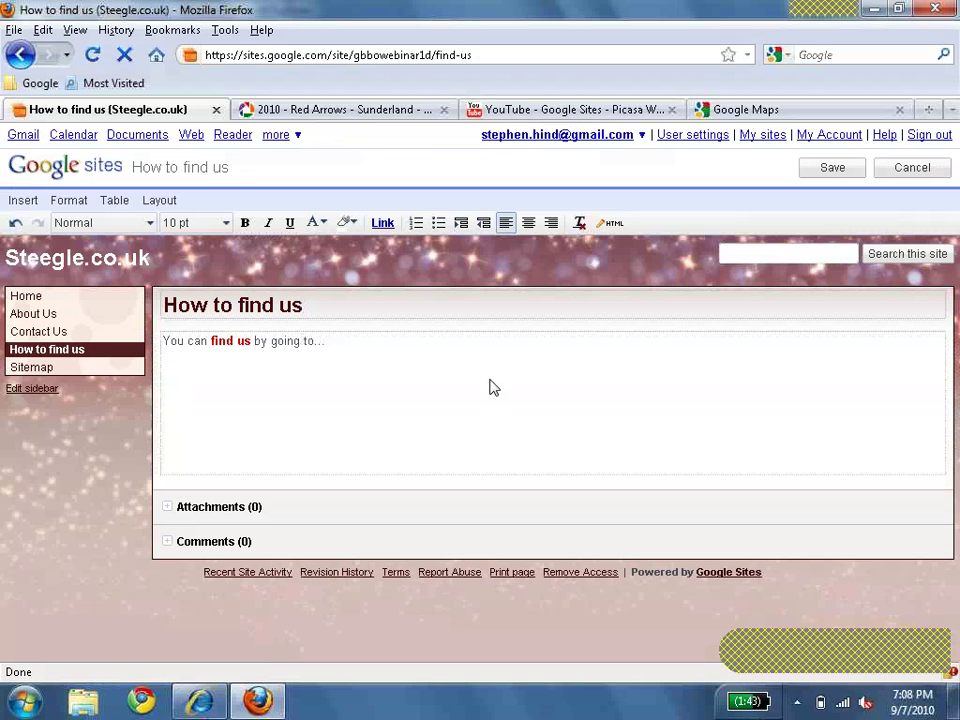
pyautogui.write('mistakes')
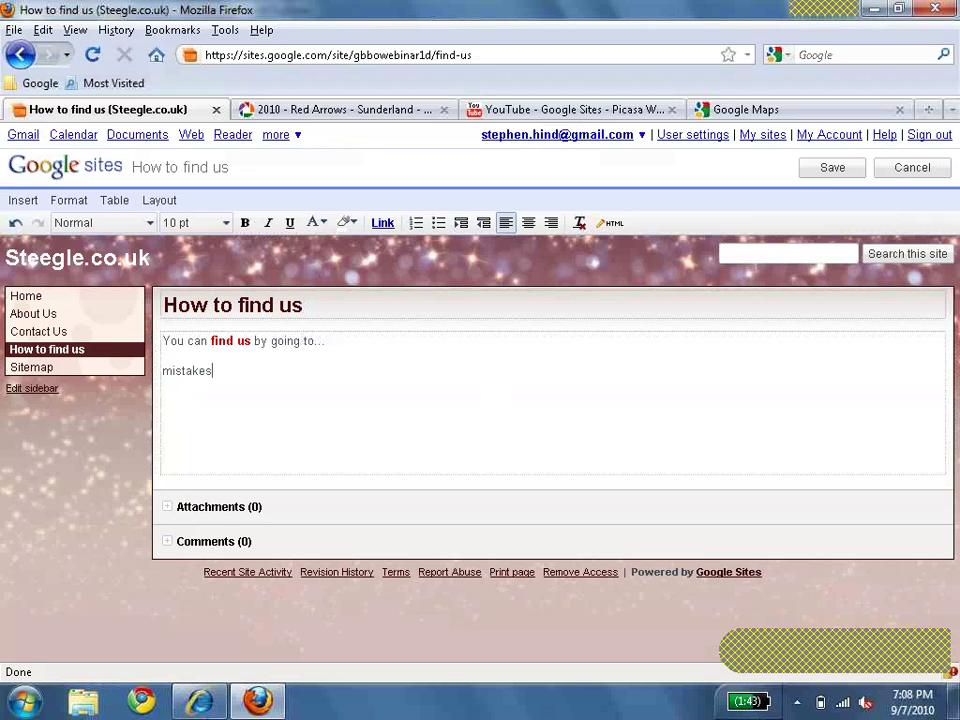
pyautogui.click(835, 168)
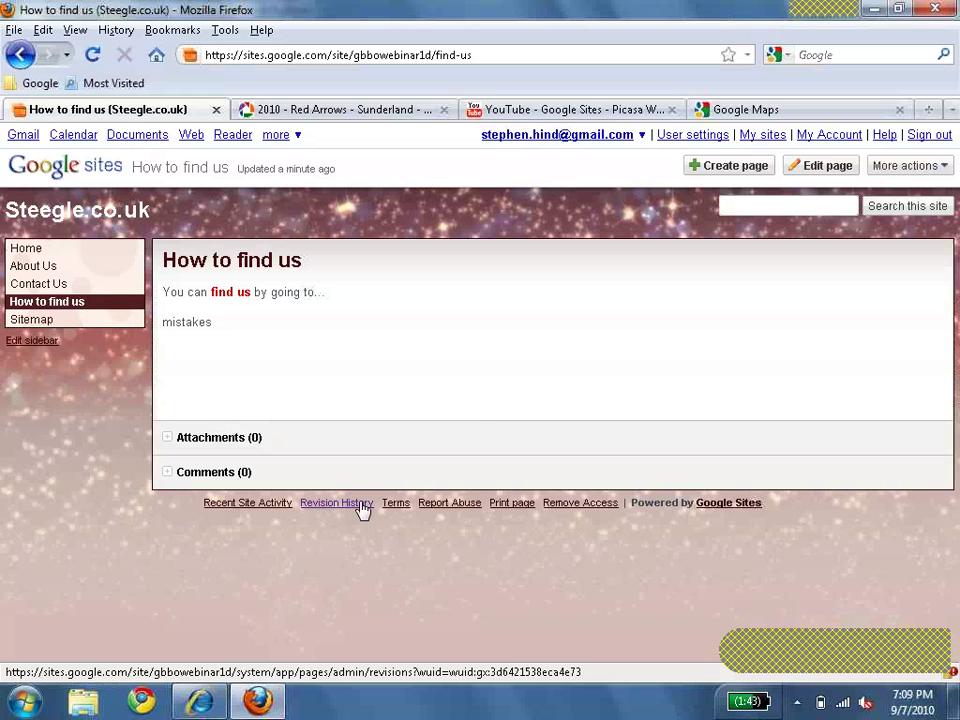
# Preview versions 2 and 3 in the page's revision history and revert the page to version 3.
pyautogui.click(907, 170)
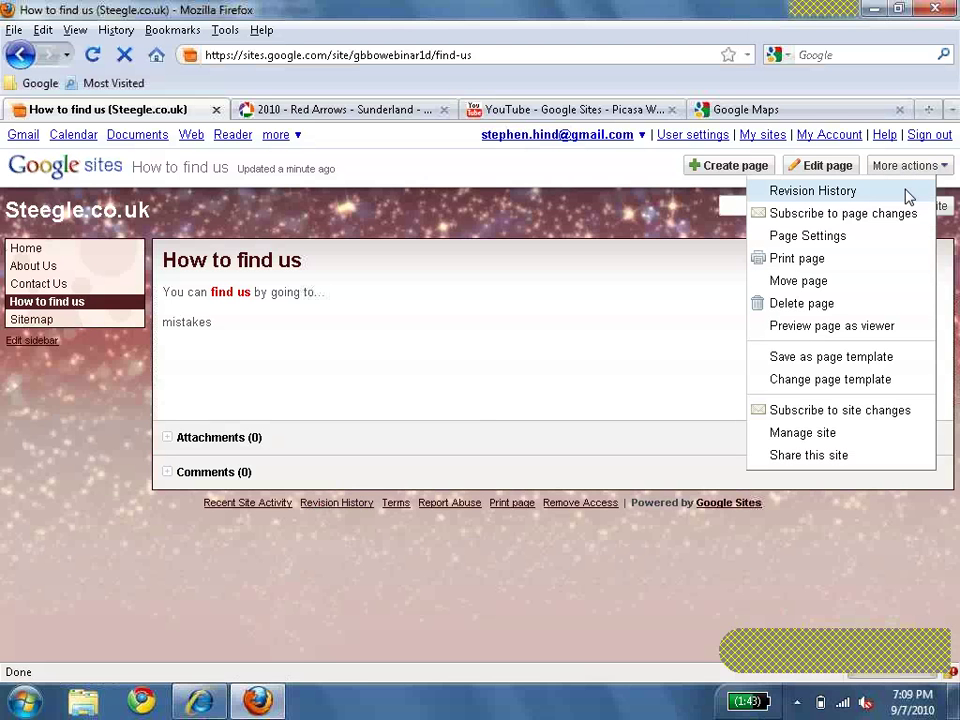
pyautogui.click(907, 192)
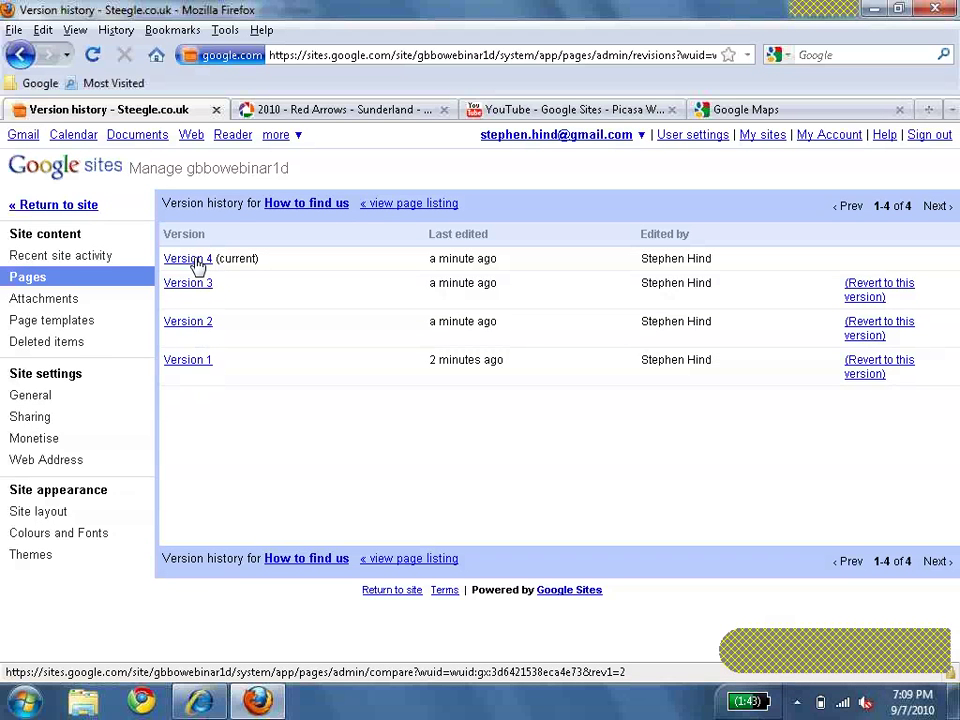
pyautogui.click(197, 327)
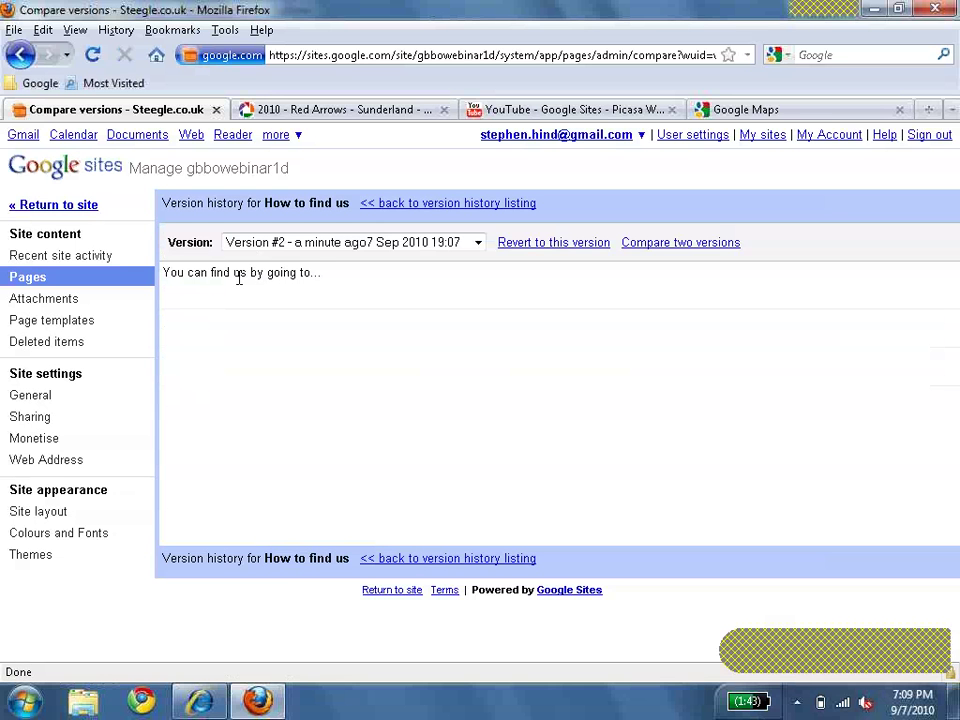
pyautogui.click(478, 242)
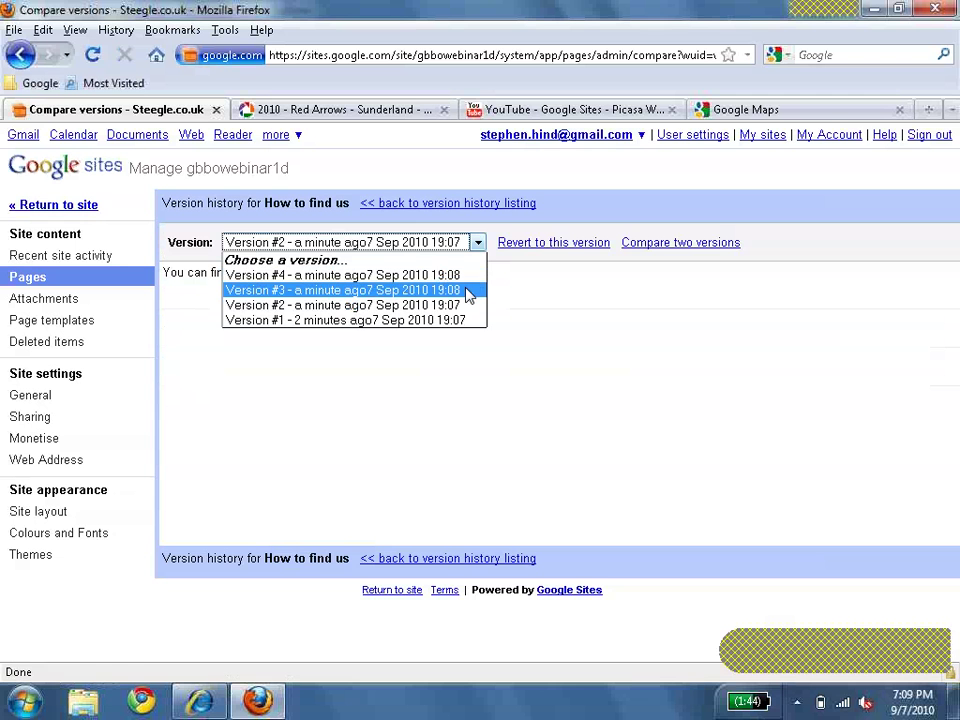
pyautogui.click(466, 291)
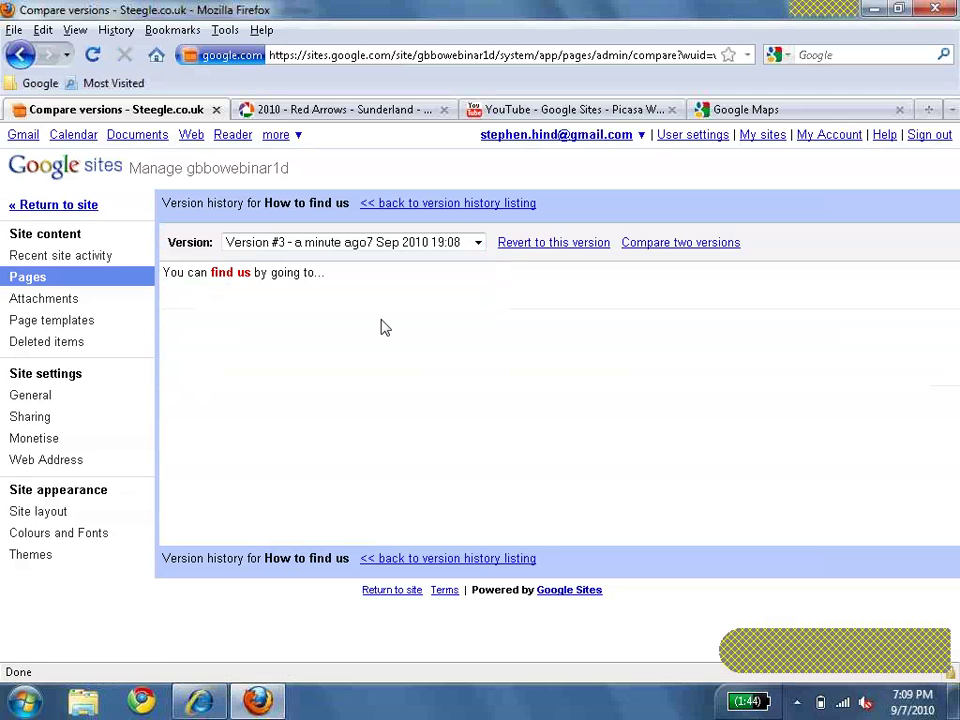
pyautogui.click(591, 247)
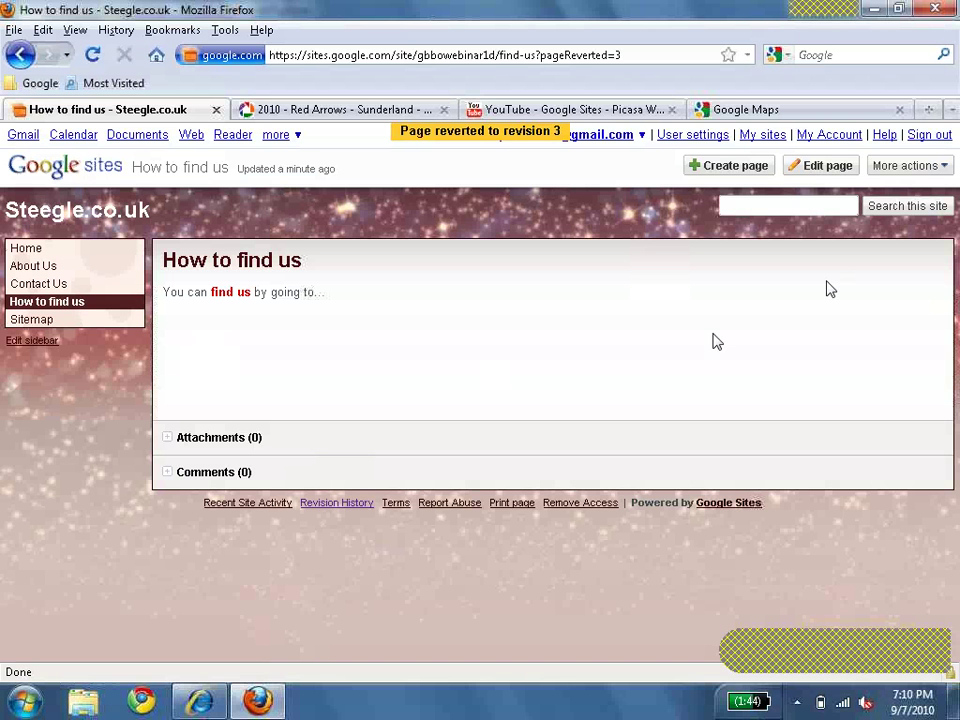
# In the settings of the "How to find us" page, disallow attachments and comments, set the page URL to "map" and save.
pyautogui.click(906, 172)
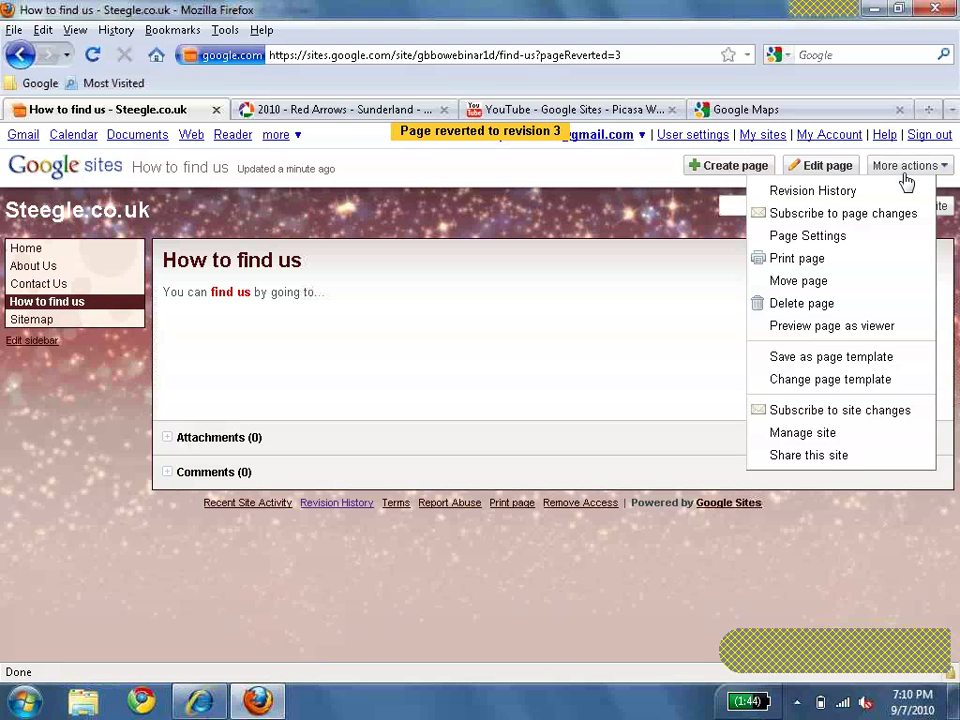
pyautogui.click(895, 238)
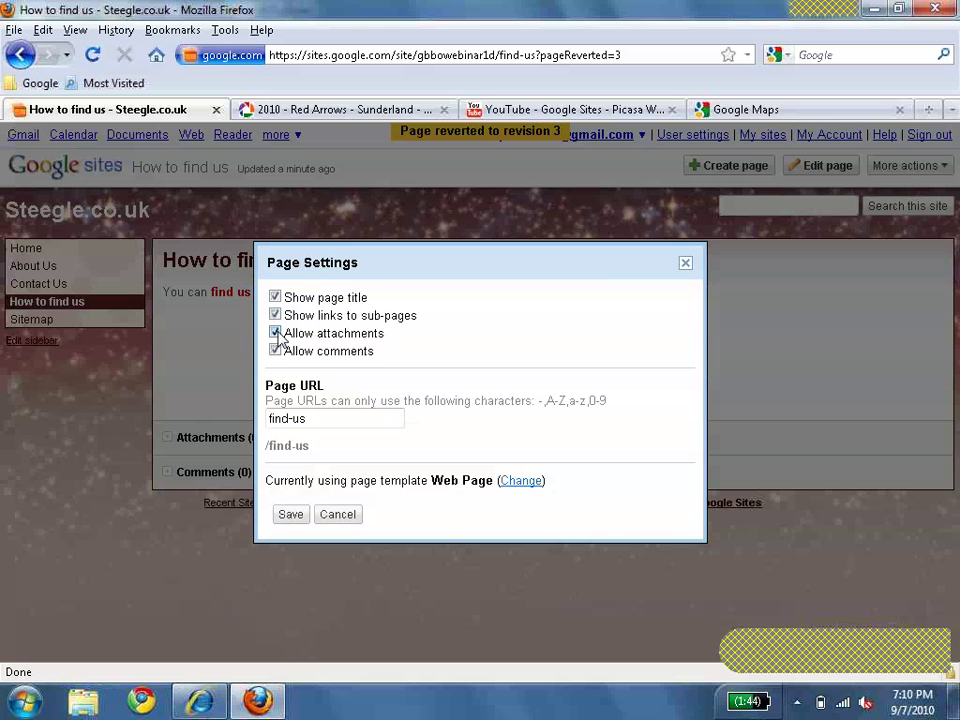
pyautogui.click(276, 334)
pyautogui.click(276, 351)
pyautogui.doubleClick(311, 418)
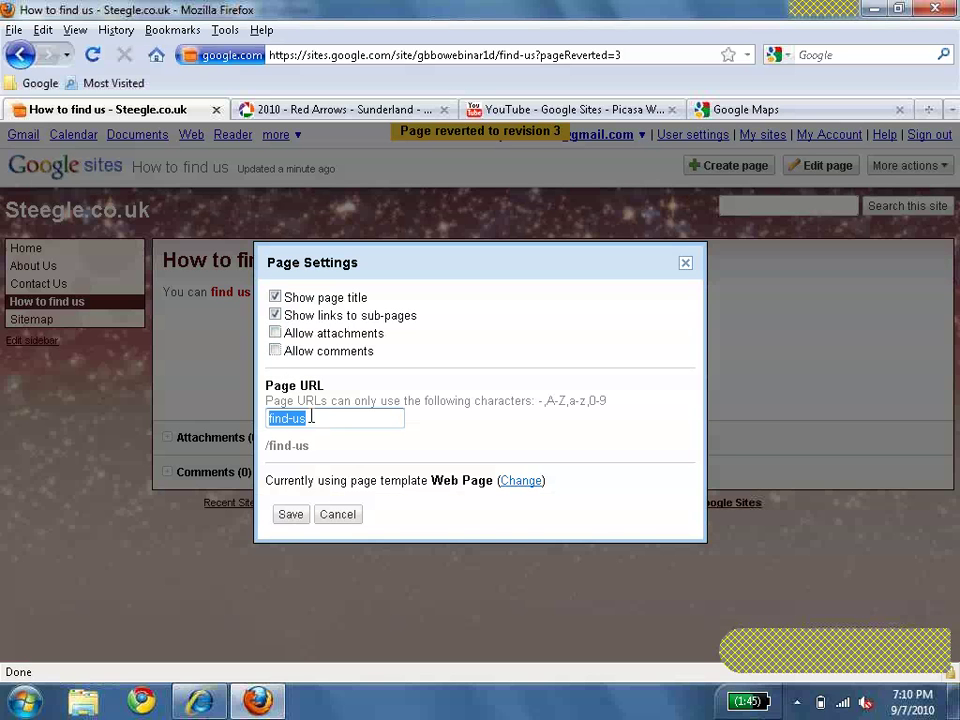
pyautogui.write('map')
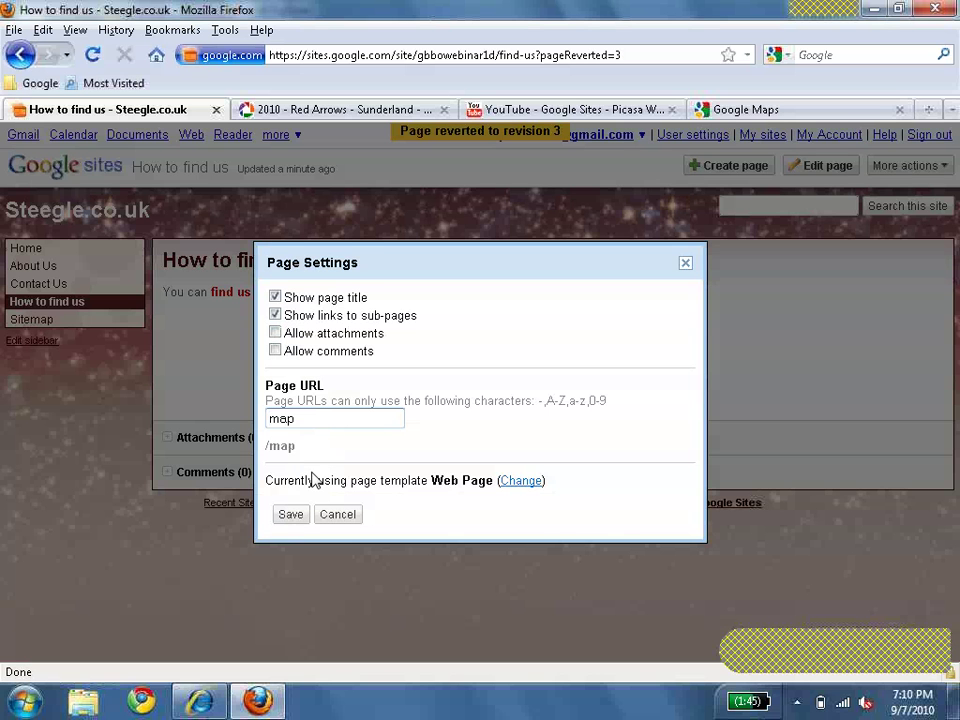
pyautogui.click(302, 520)
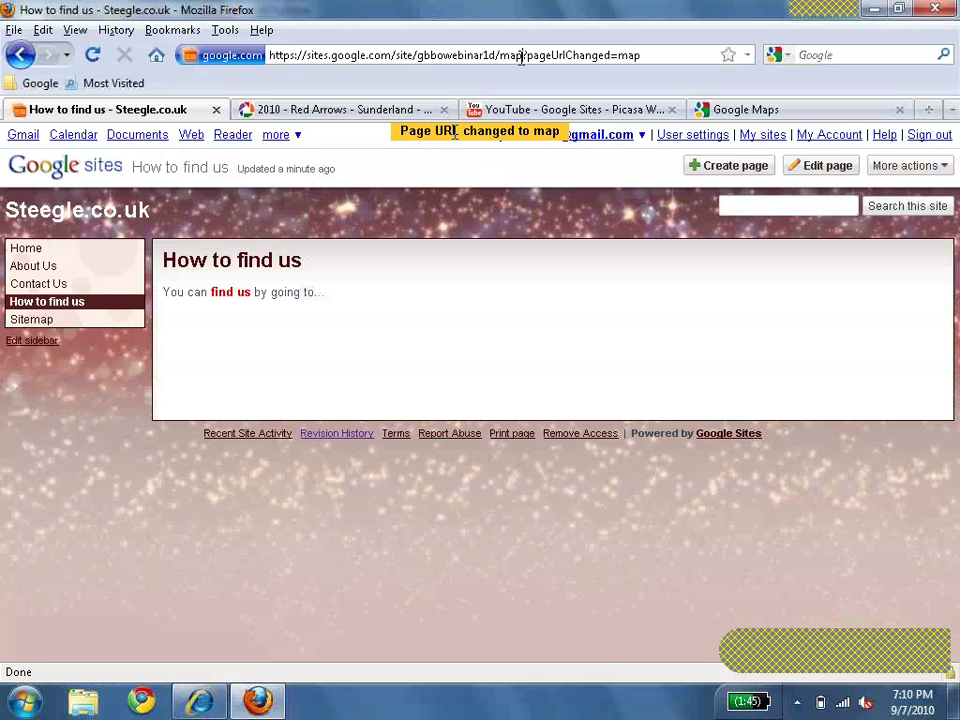
pyautogui.moveTo(521, 57); pyautogui.dragTo(500, 58)
pyautogui.click(472, 290)
# Set customLogo.gif.png from the Desktop as the site's custom logo, save the site layout and return to the site.
pyautogui.click(905, 166)
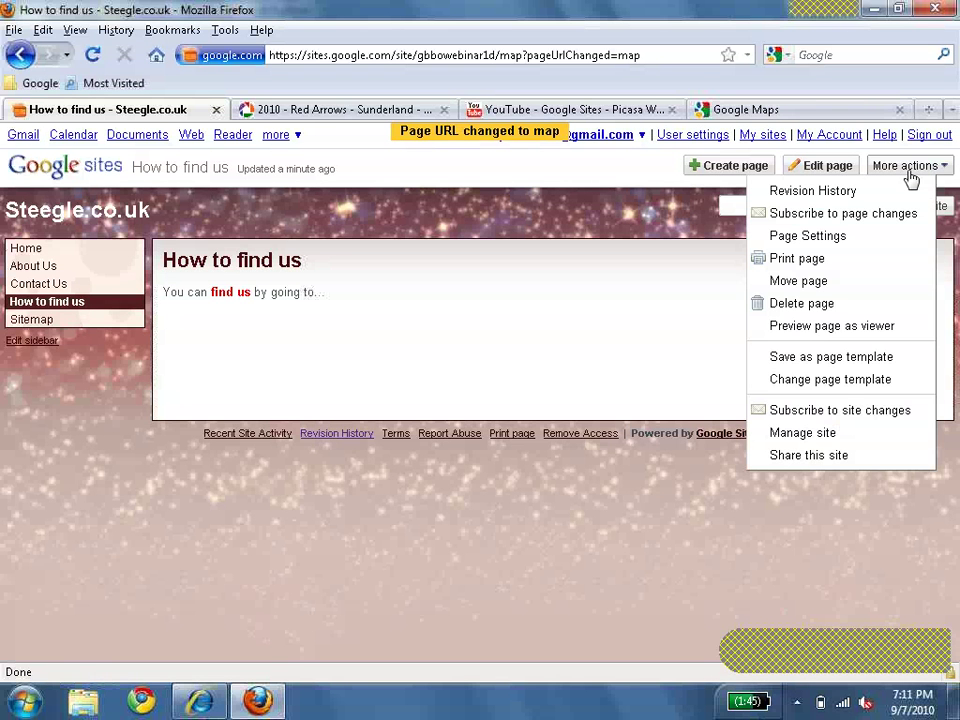
pyautogui.click(906, 440)
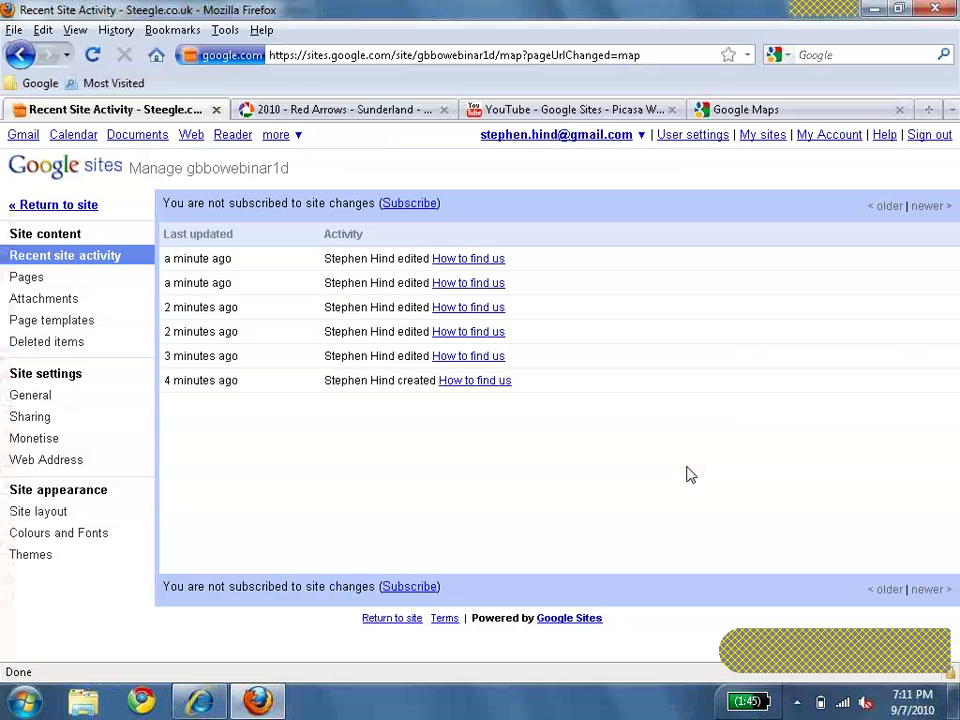
pyautogui.click(118, 518)
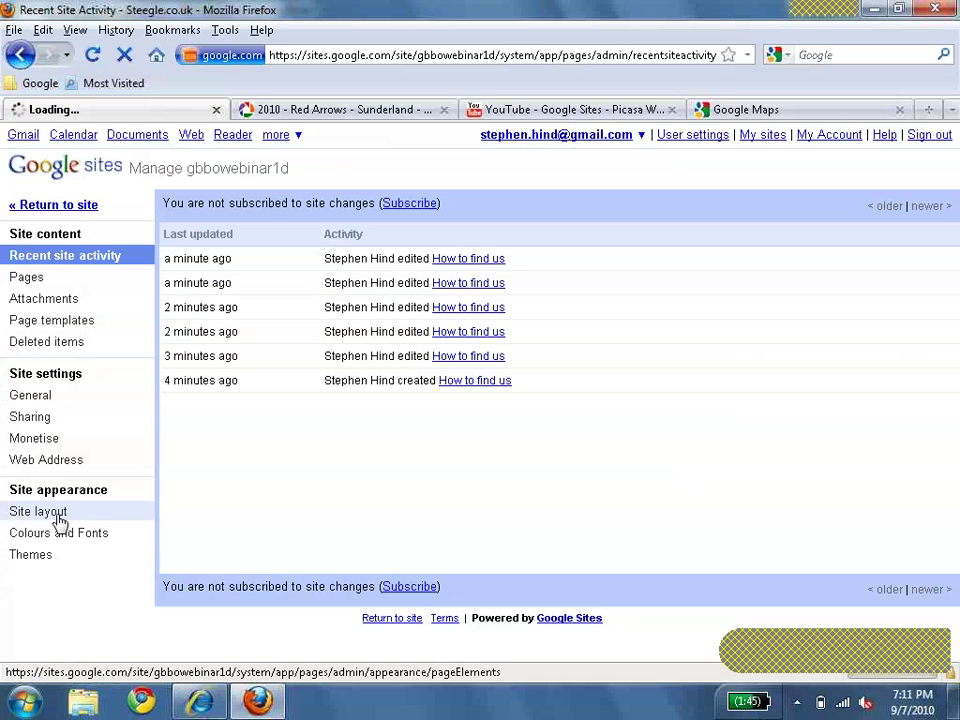
pyautogui.click(60, 518)
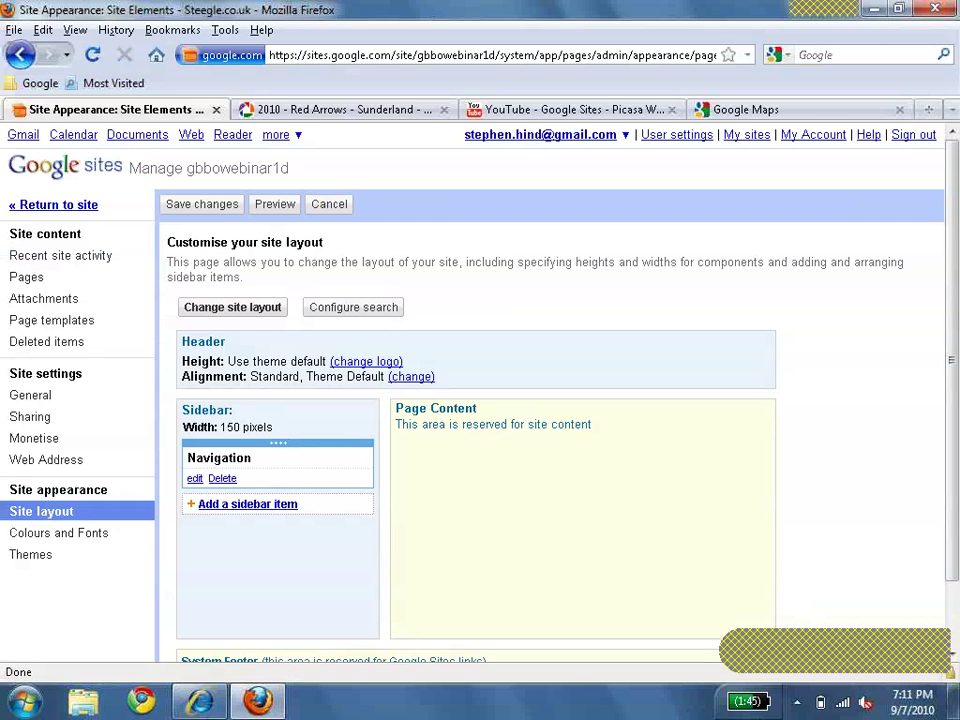
pyautogui.click(386, 362)
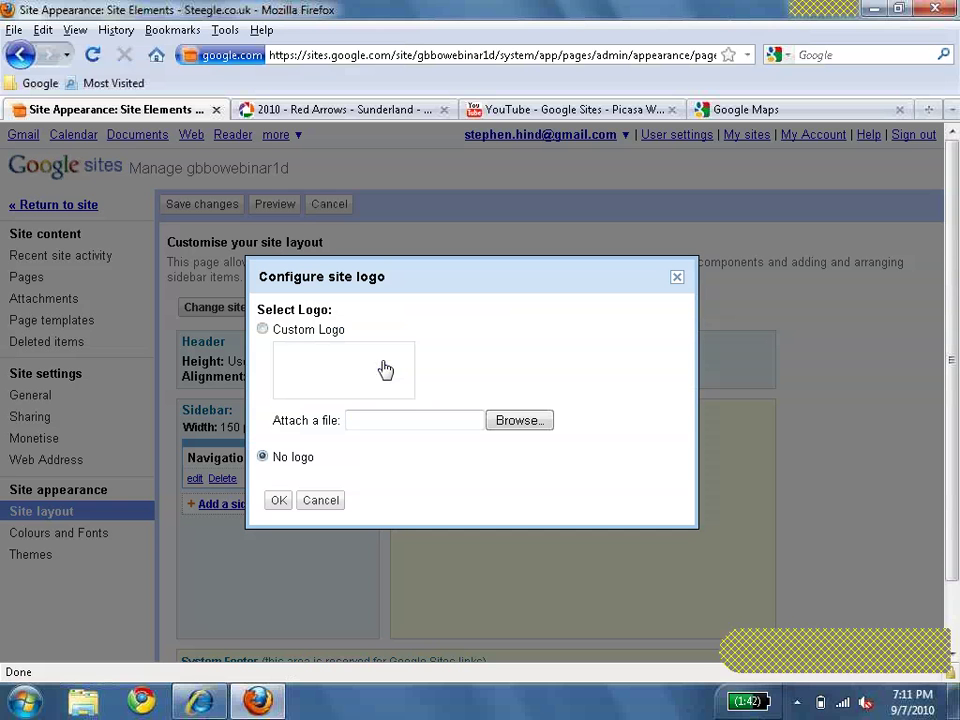
pyautogui.click(517, 422)
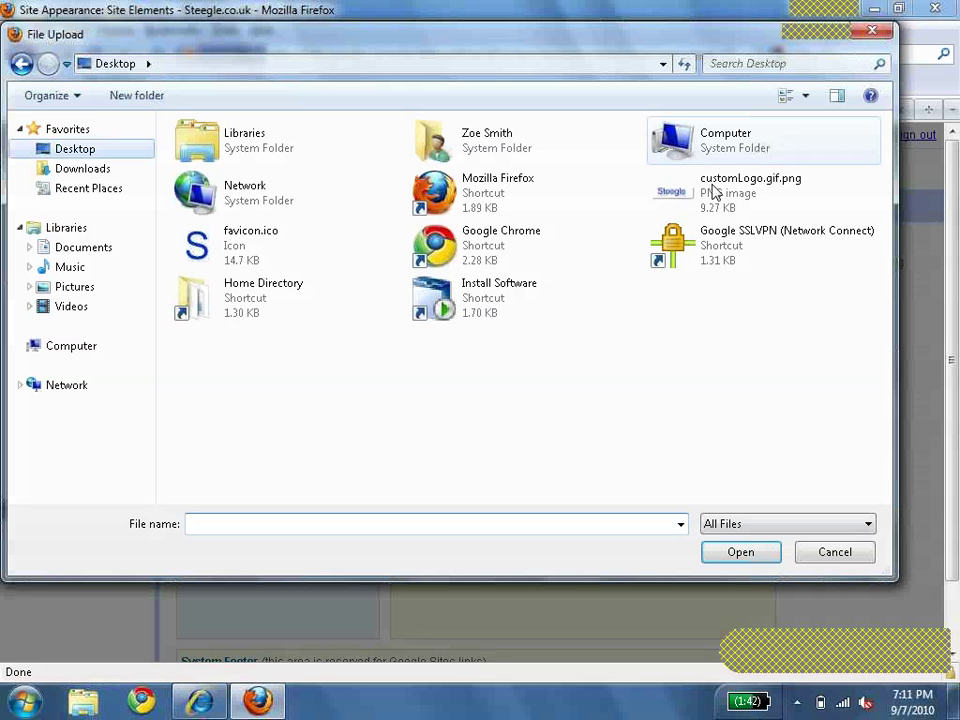
pyautogui.click(715, 193)
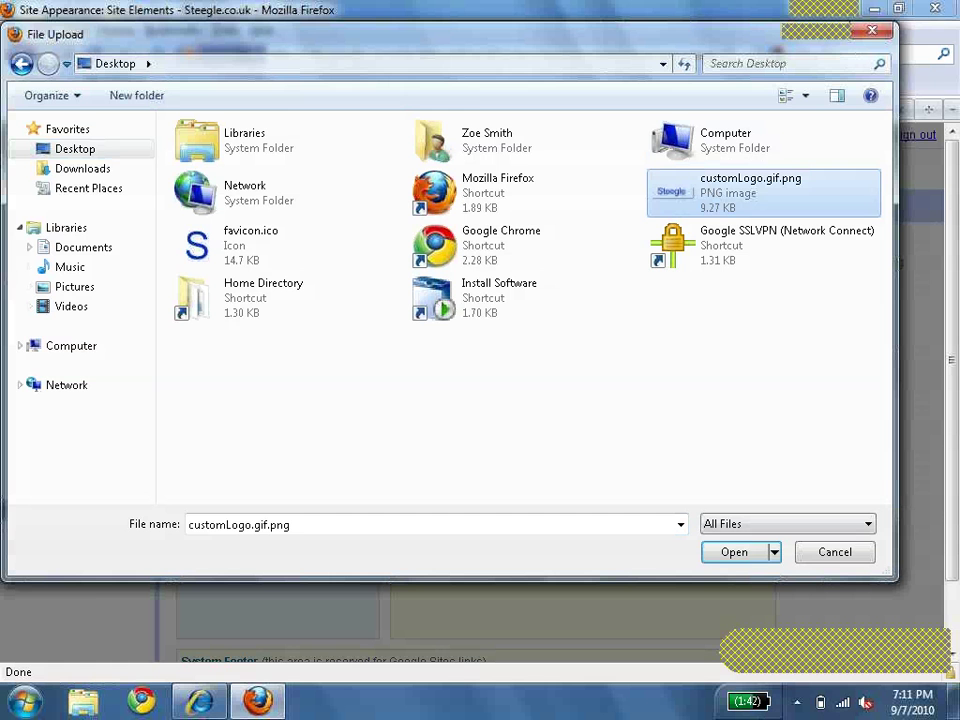
pyautogui.click(737, 560)
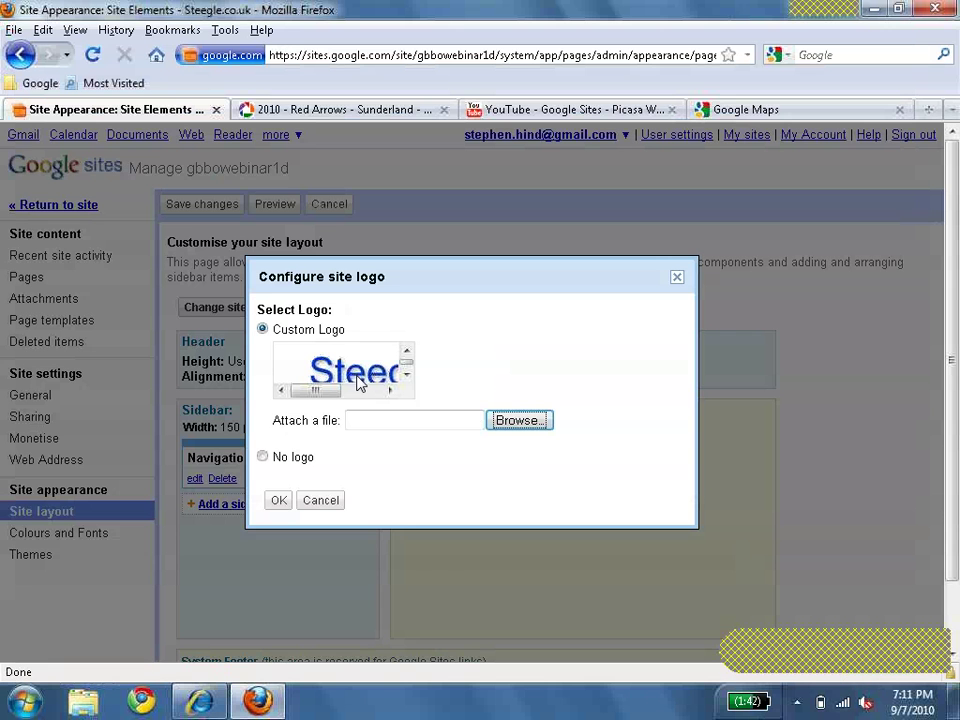
pyautogui.click(281, 503)
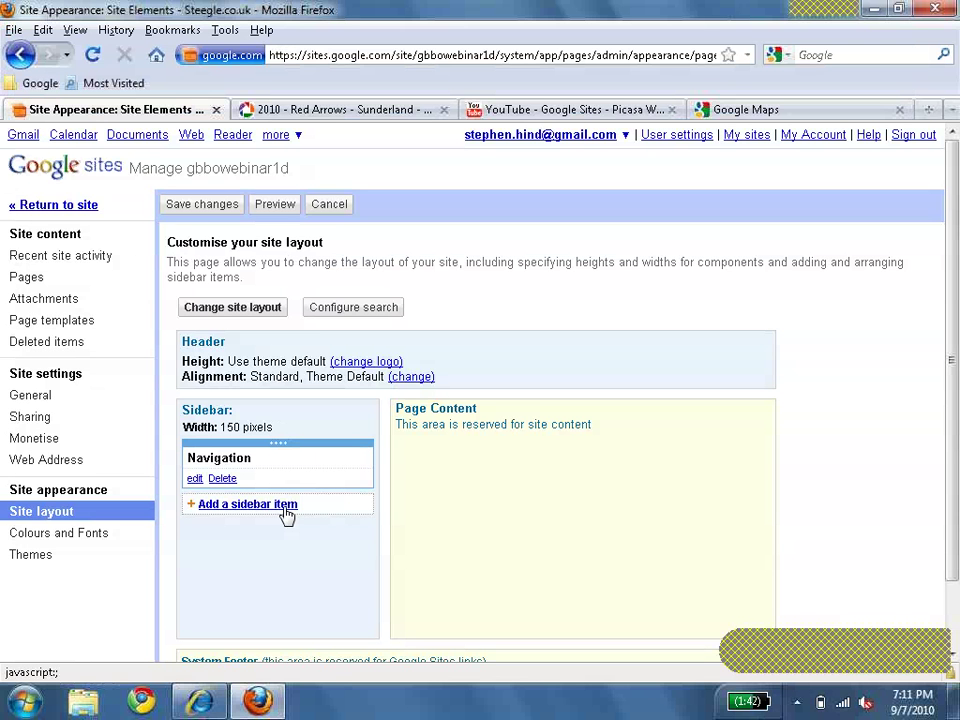
pyautogui.click(202, 203)
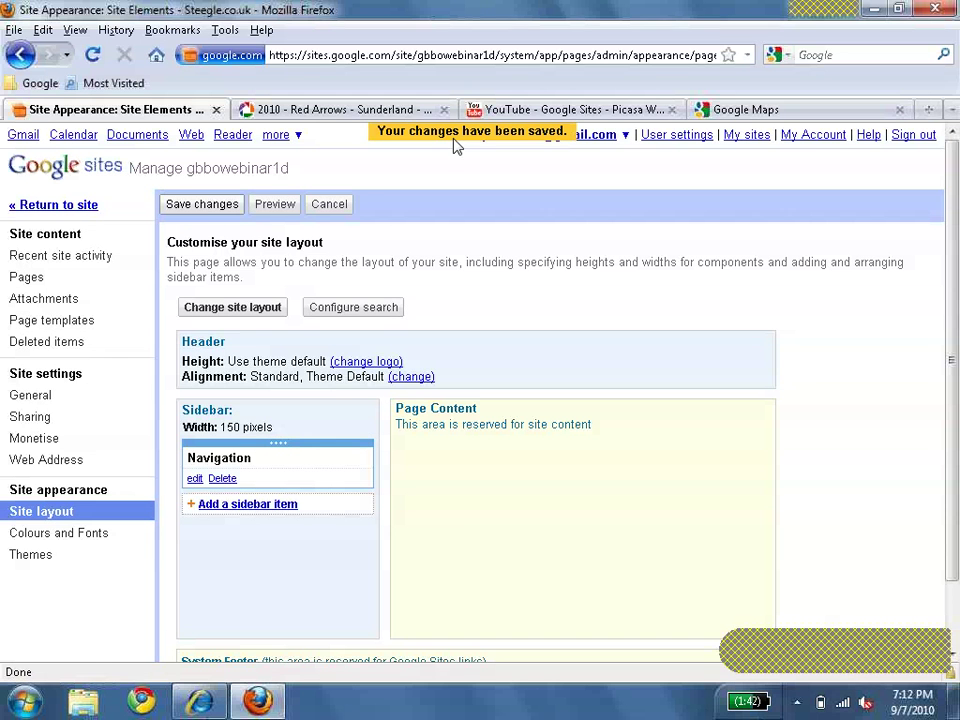
pyautogui.click(82, 210)
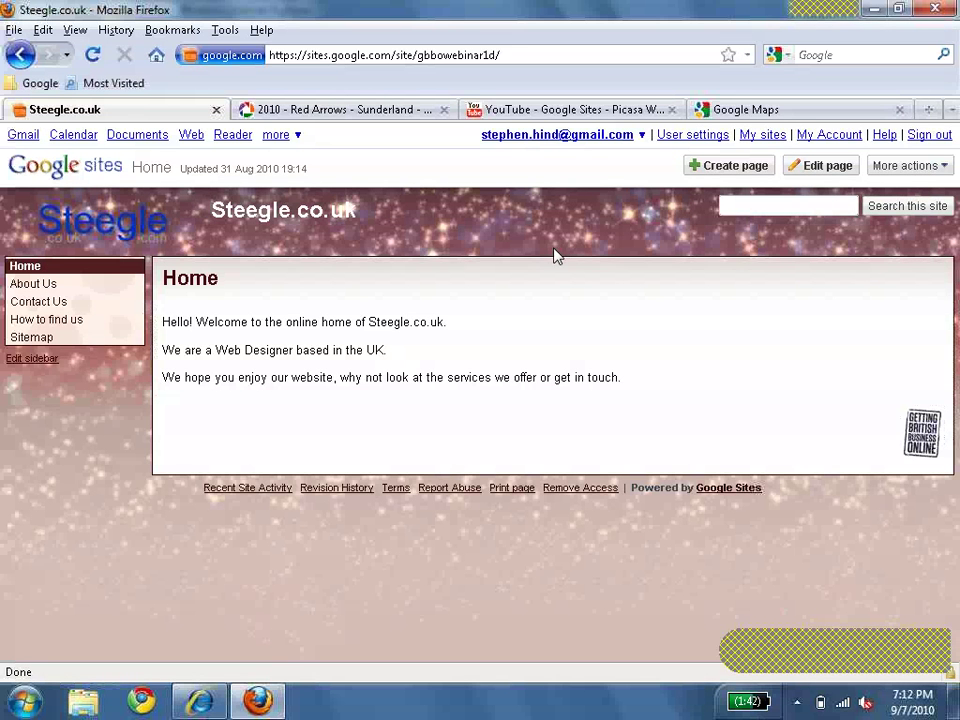
# Preview the Branches theme from the site's theme management page and close the preview.
pyautogui.click(945, 170)
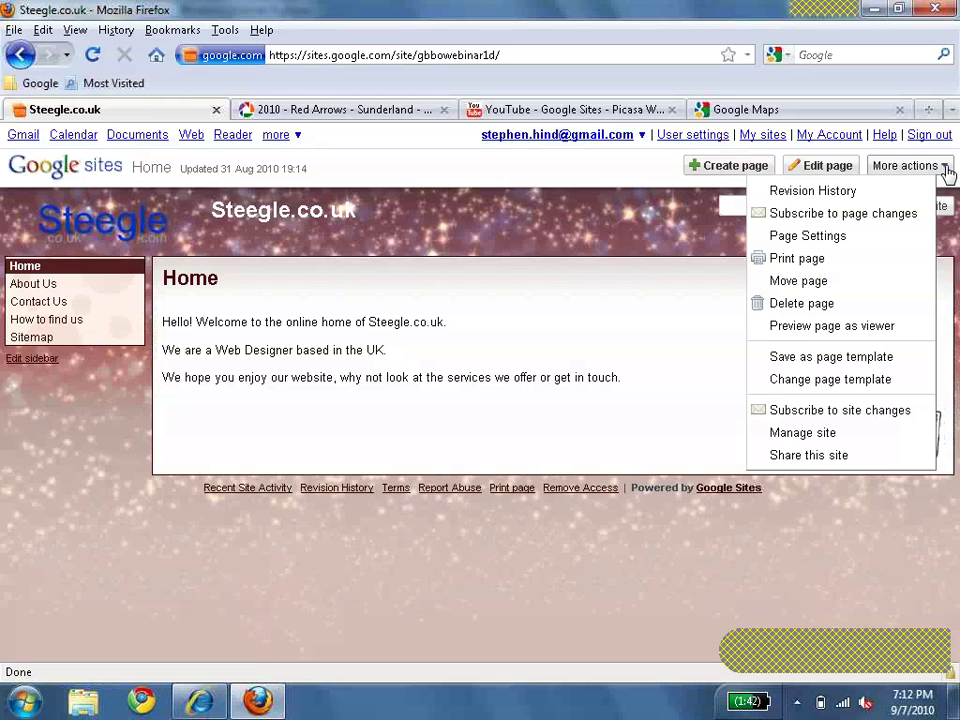
pyautogui.click(876, 435)
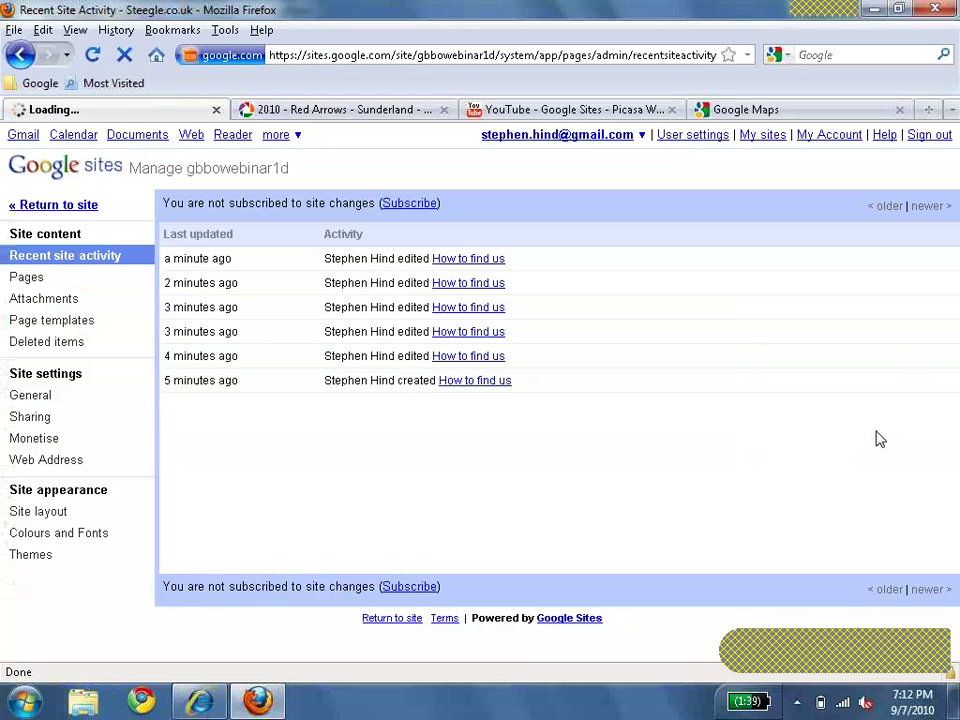
pyautogui.click(121, 565)
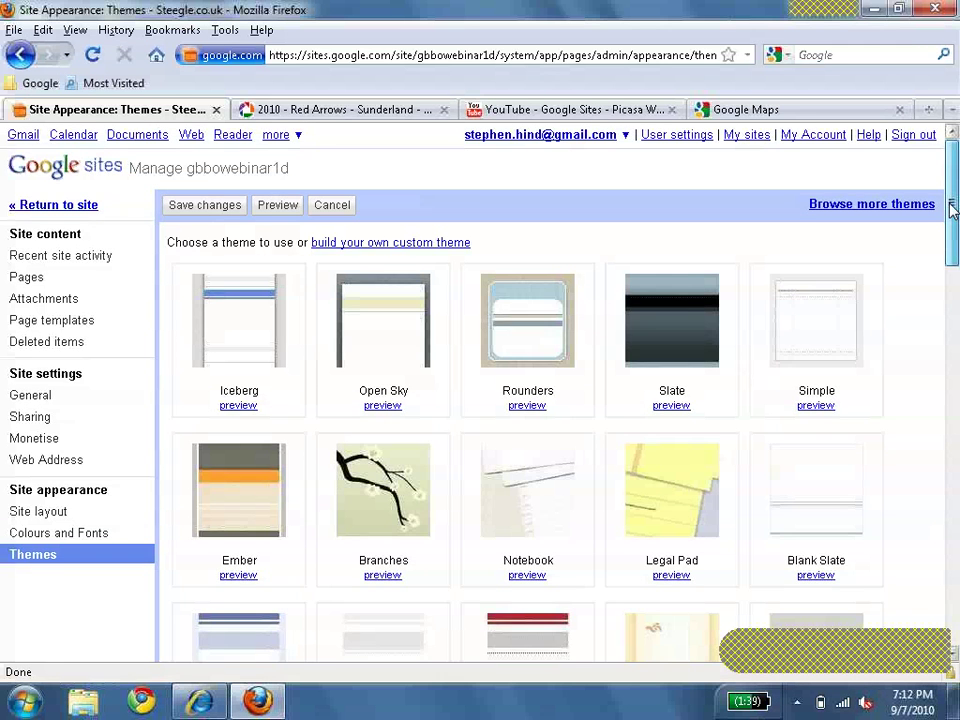
pyautogui.moveTo(951, 207); pyautogui.dragTo(949, 272)
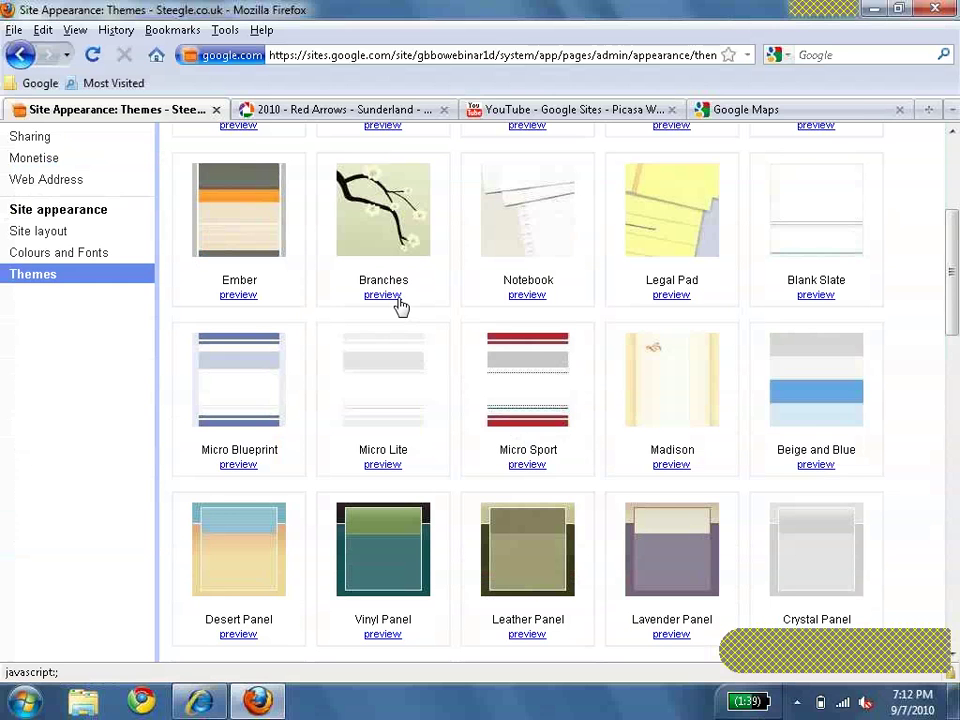
pyautogui.click(396, 300)
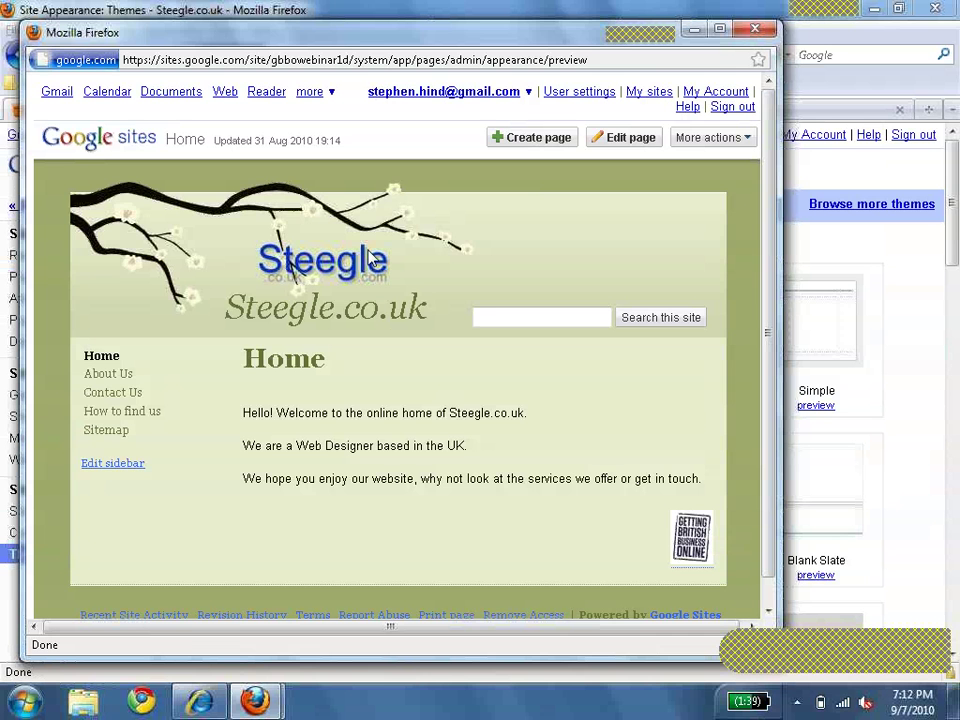
pyautogui.click(757, 30)
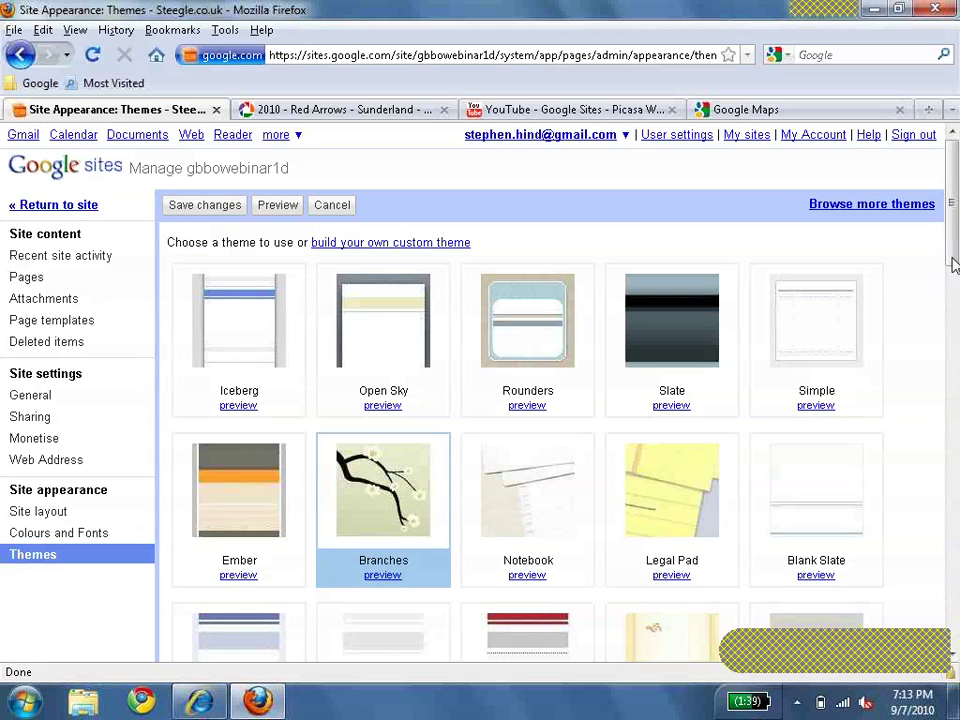
# Preview and choose the Launch default theme, save the theme change and return to the site.
pyautogui.scroll(-1, 953, 265)
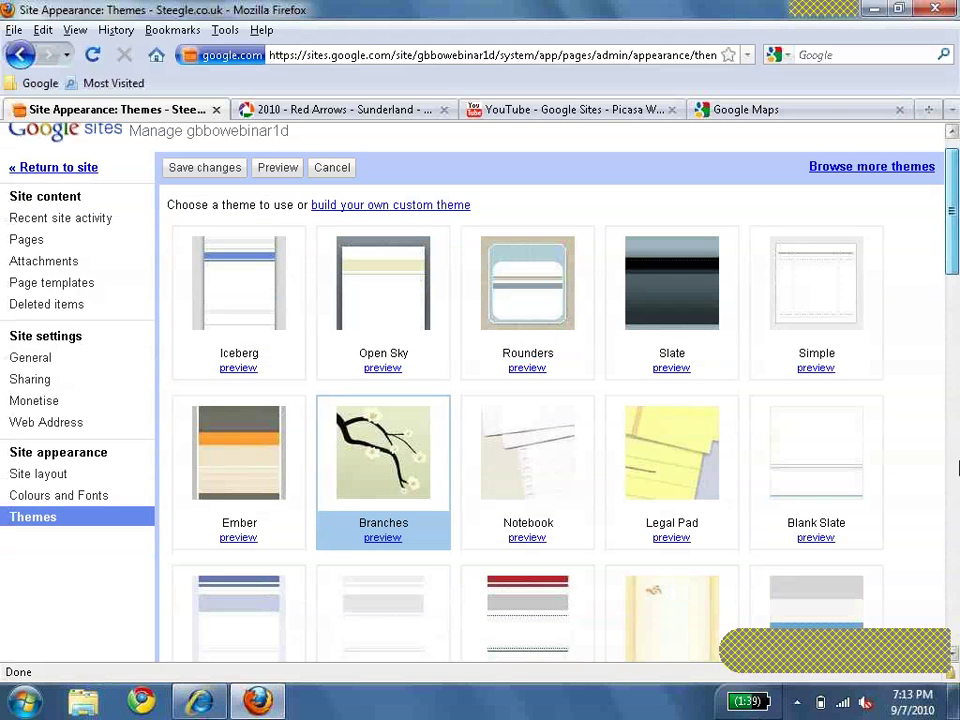
pyautogui.click(957, 468)
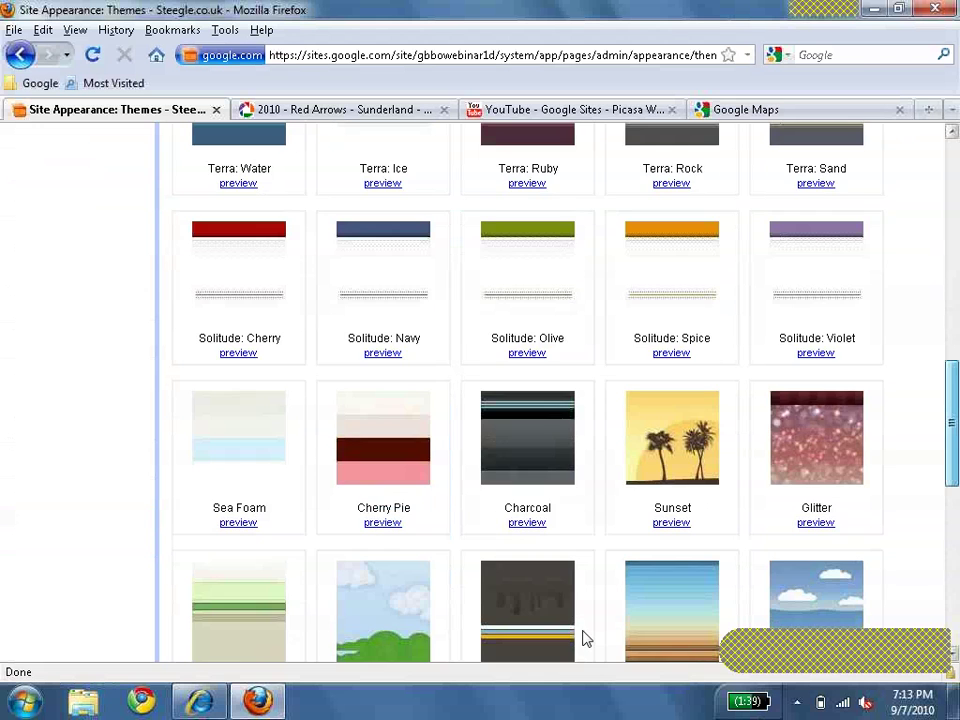
pyautogui.scroll(-10, 586, 640)
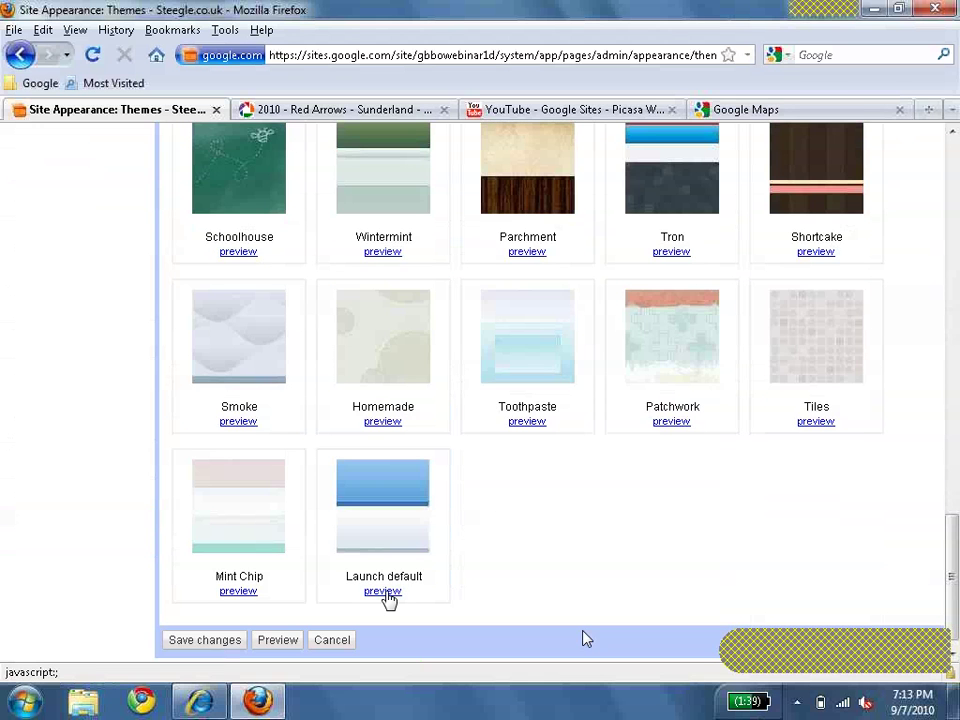
pyautogui.click(385, 591)
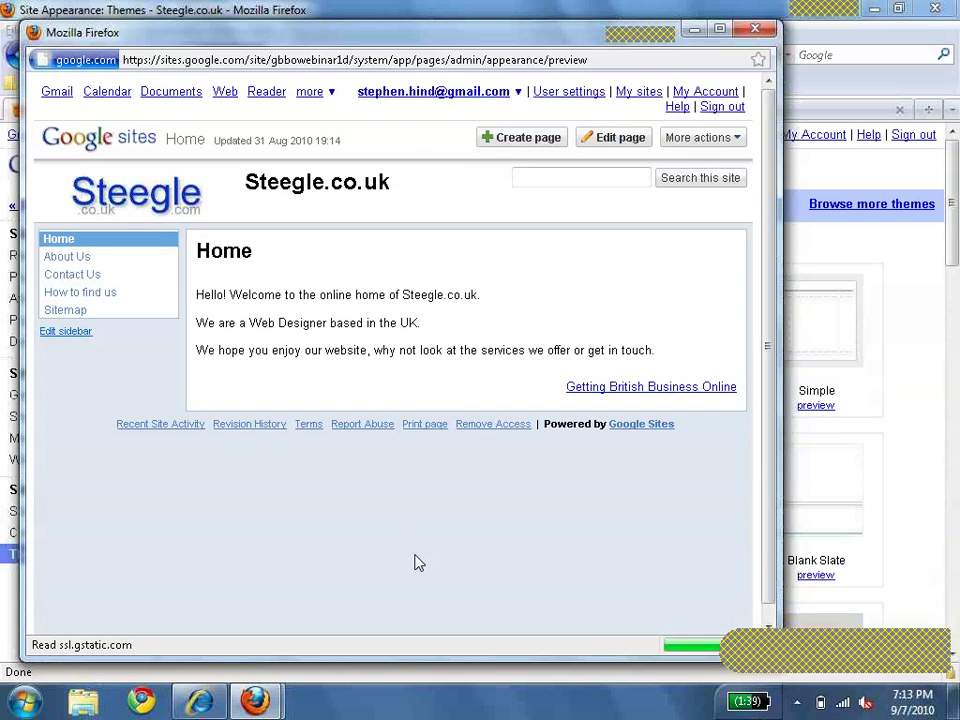
pyautogui.click(755, 29)
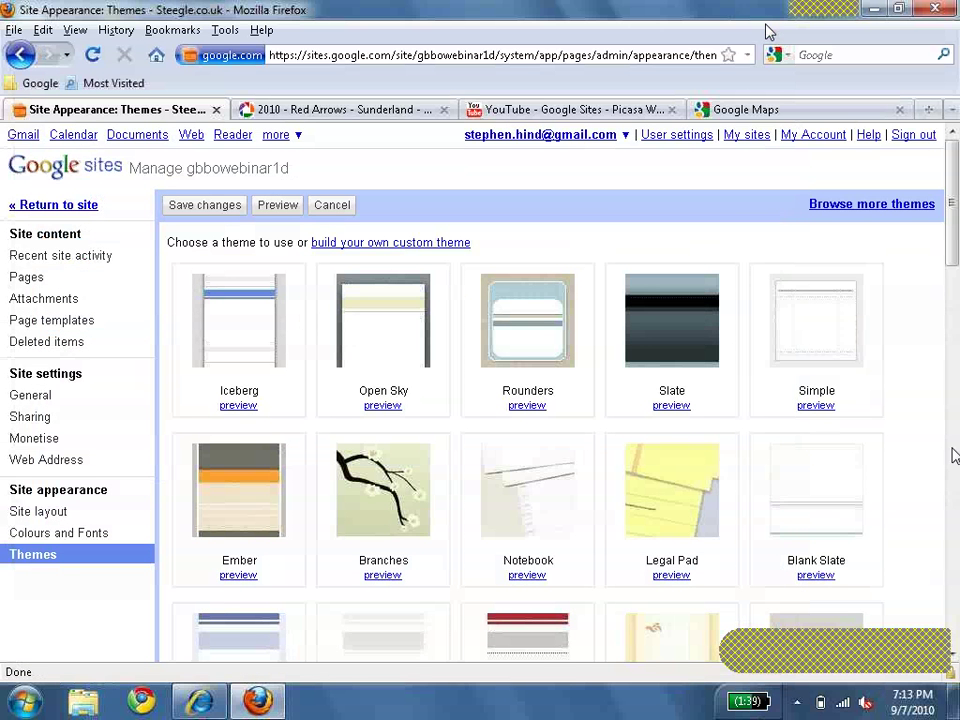
pyautogui.scroll(-10, 431, 589)
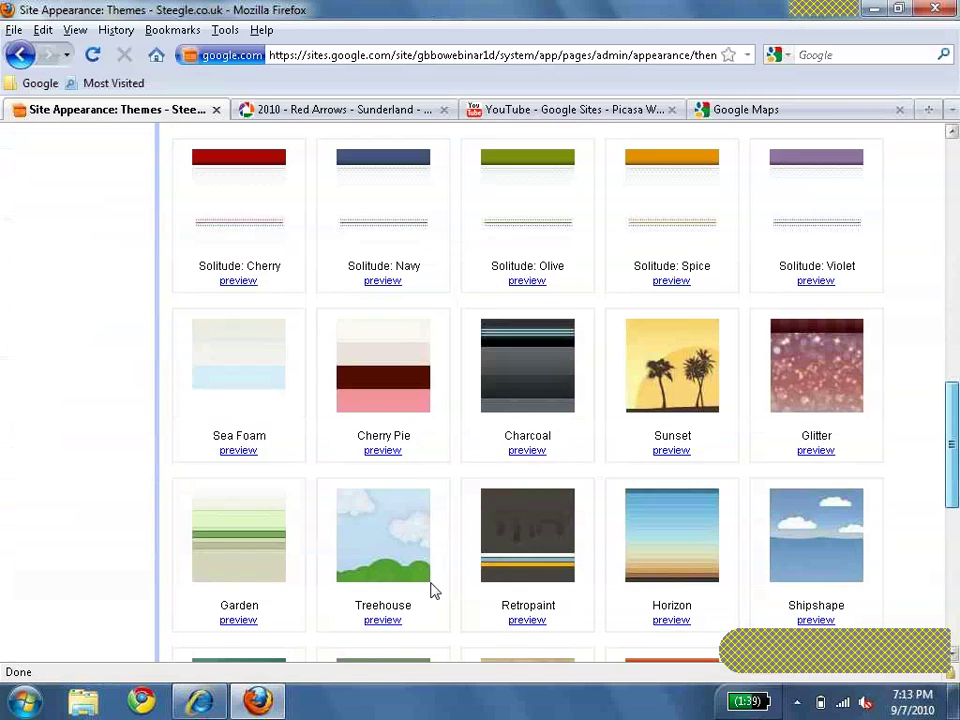
pyautogui.scroll(-10, 431, 580)
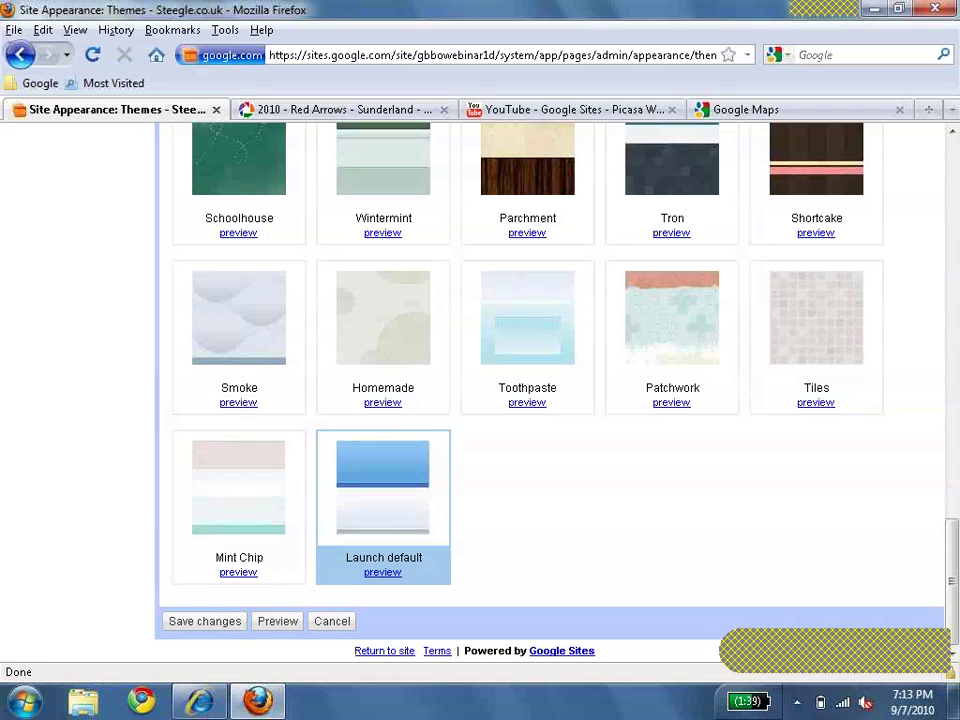
pyautogui.click(204, 621)
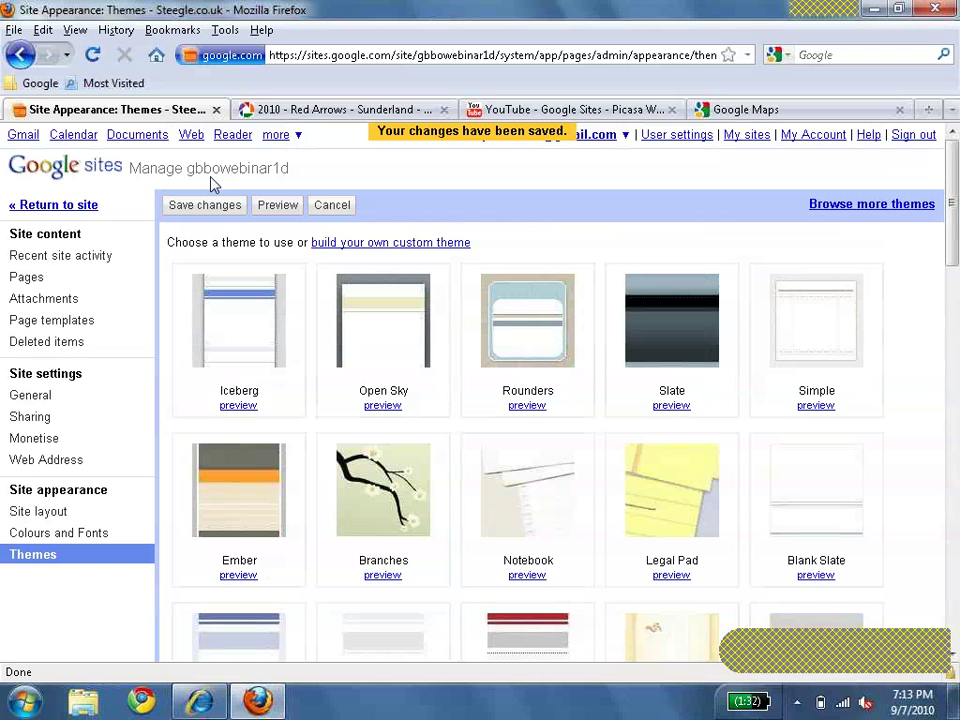
pyautogui.click(55, 205)
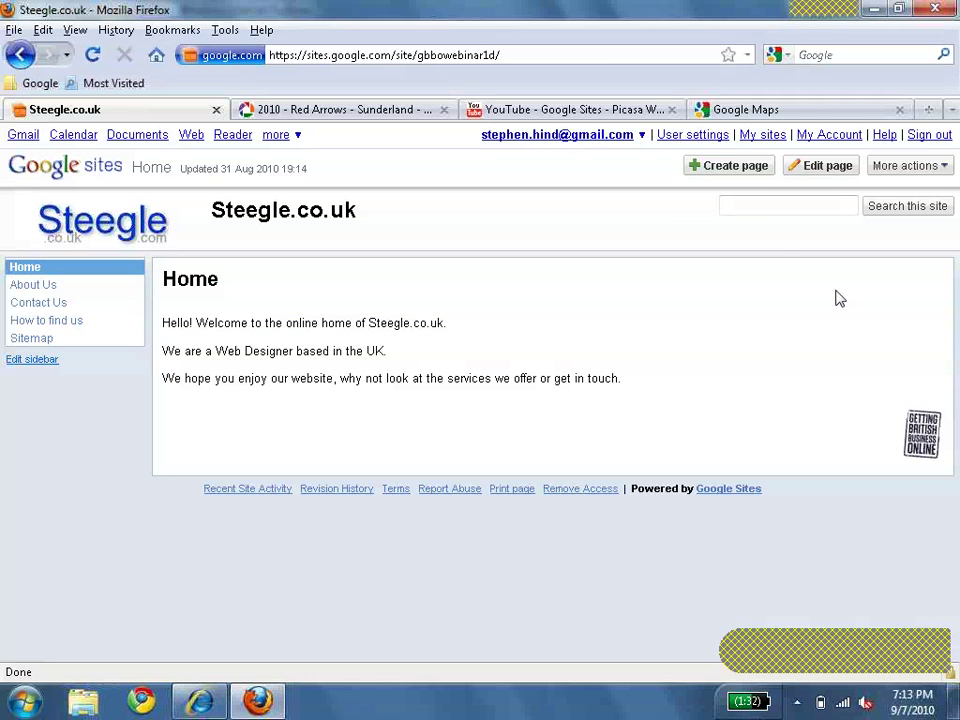
# In the site's colours and fonts settings, set the page font to Verdana.
pyautogui.click(942, 170)
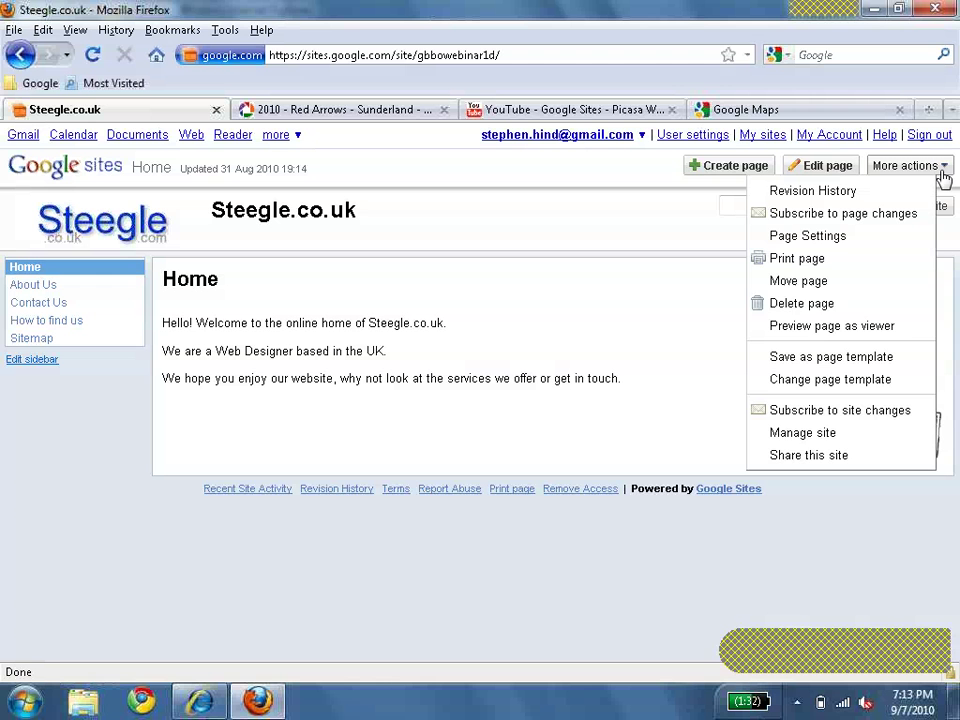
pyautogui.click(893, 440)
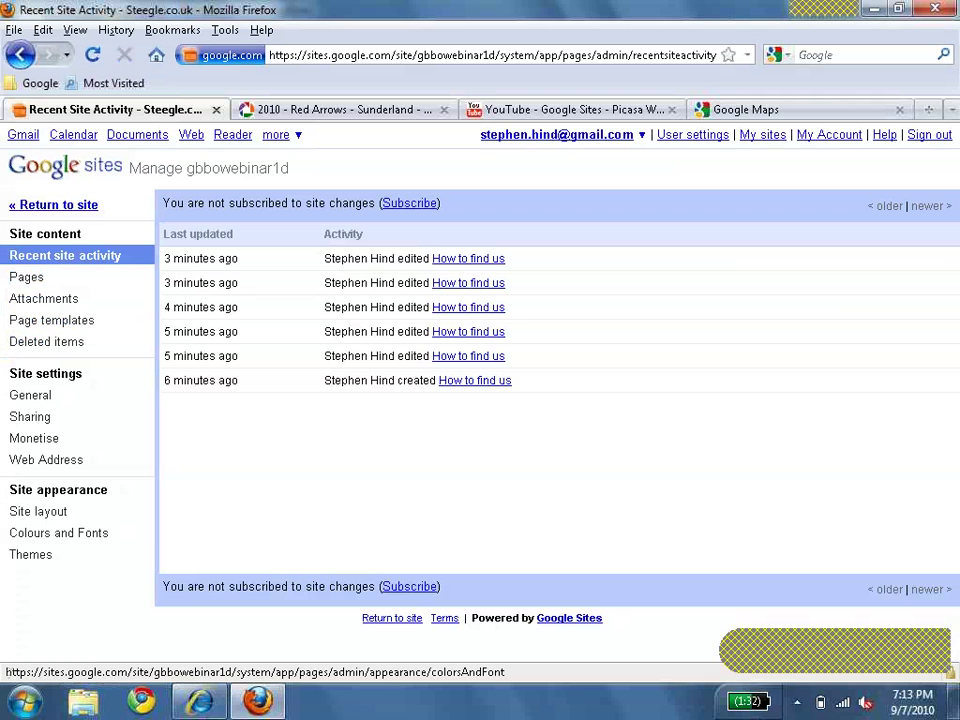
pyautogui.click(120, 541)
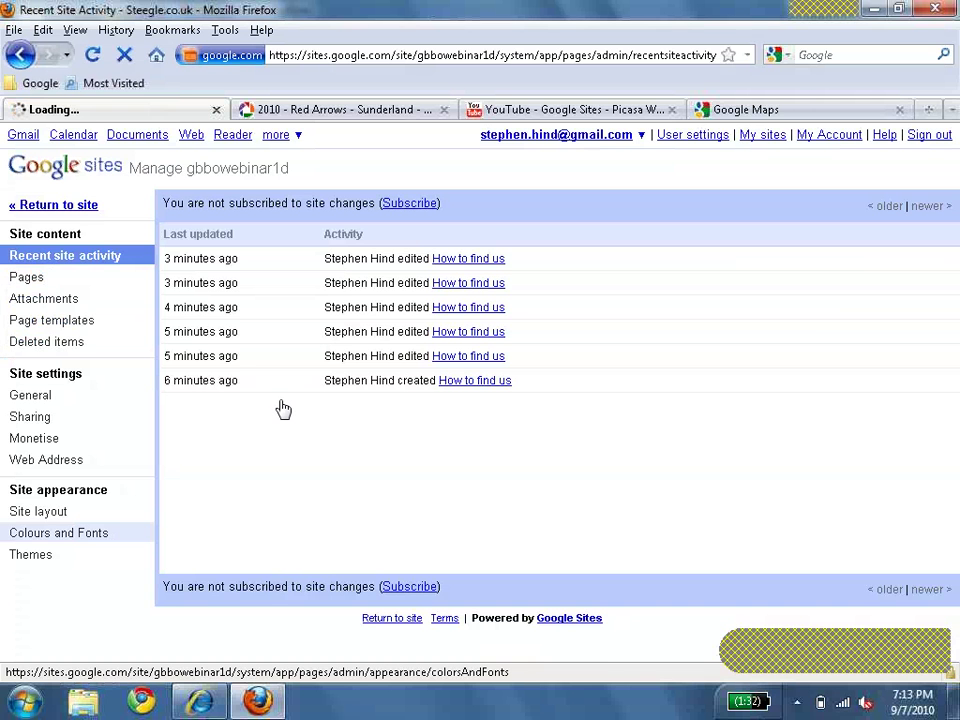
pyautogui.moveTo(456, 315)
pyautogui.mouseDown()
pyautogui.moveTo(459, 368)
pyautogui.moveTo(458, 321)
pyautogui.mouseUp()
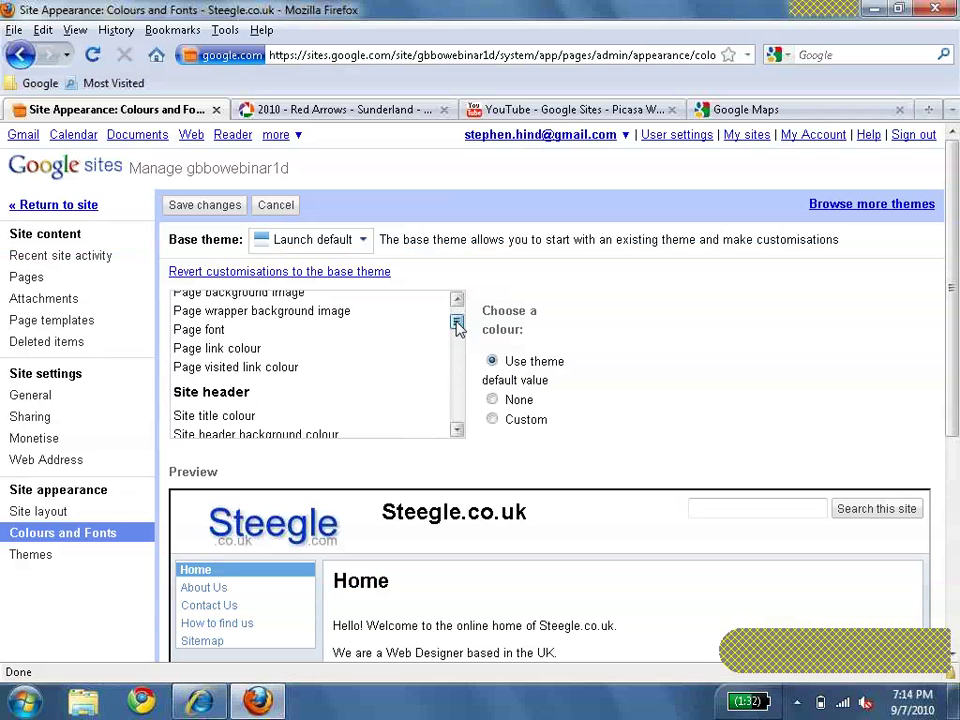
pyautogui.click(253, 324)
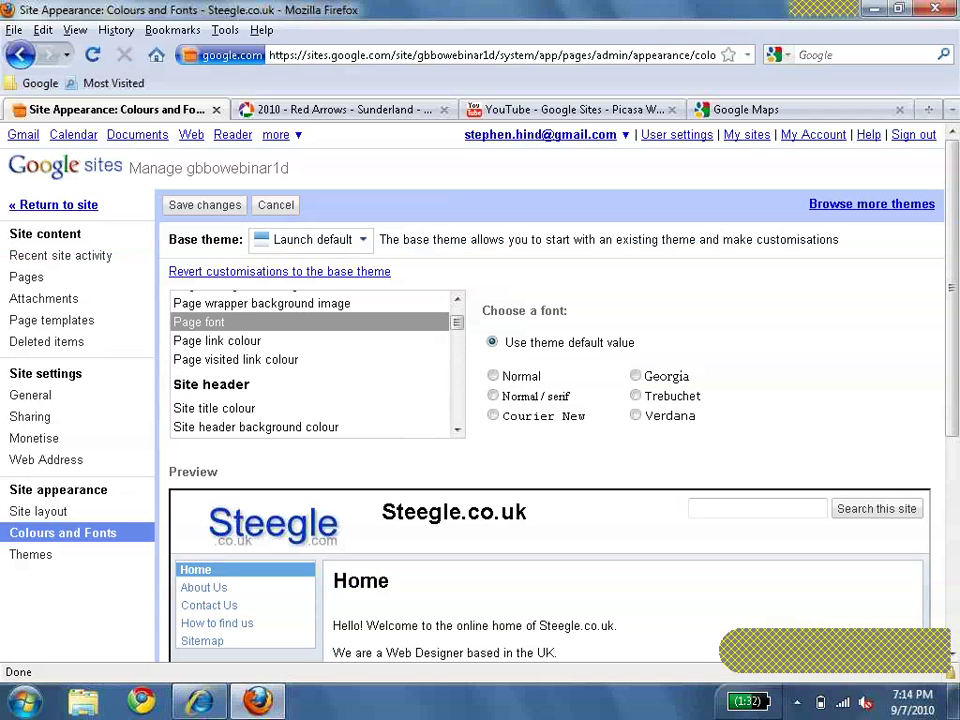
pyautogui.click(636, 415)
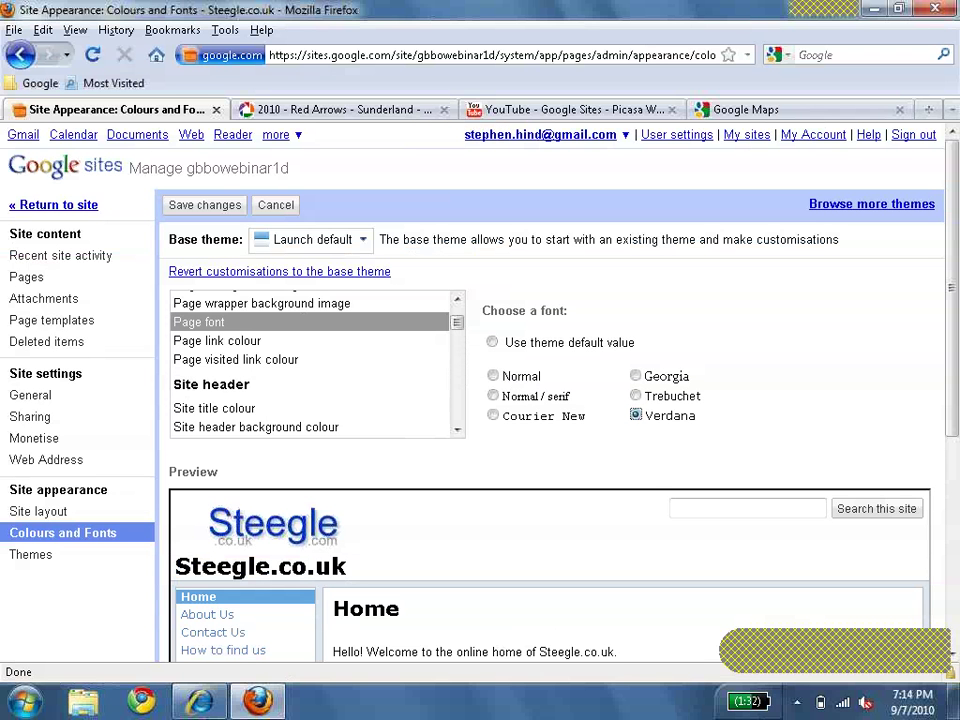
# Try the custom colour #fff1ca and None for the content background colour, and restore the theme default value.
pyautogui.click(457, 430)
pyautogui.click(457, 430)
pyautogui.click(457, 430)
pyautogui.click(457, 430)
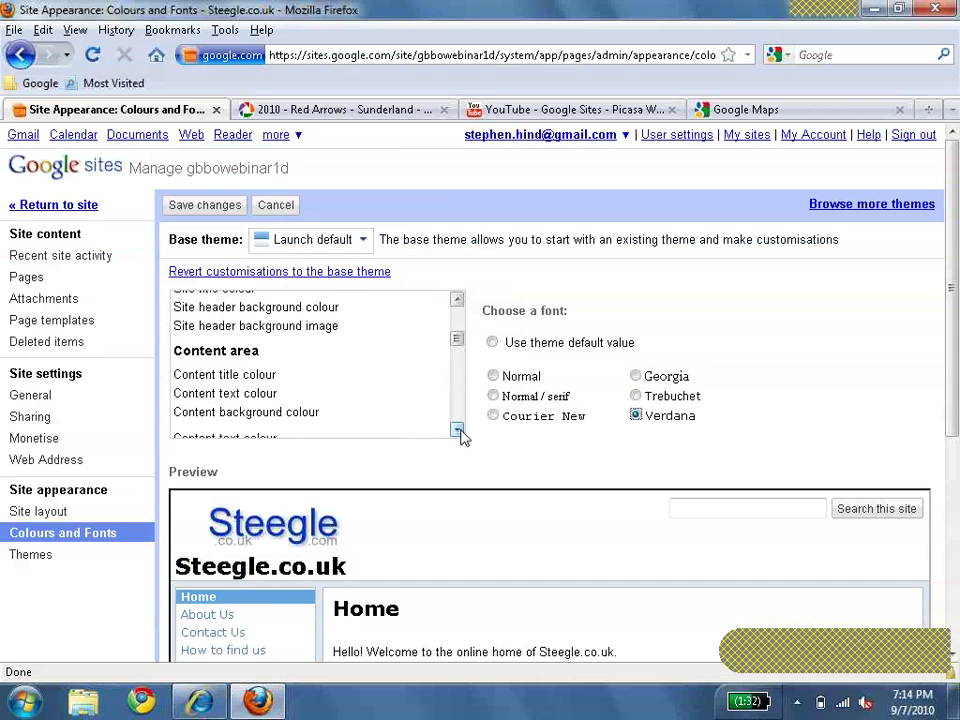
pyautogui.click(457, 430)
pyautogui.click(457, 430)
pyautogui.click(457, 430)
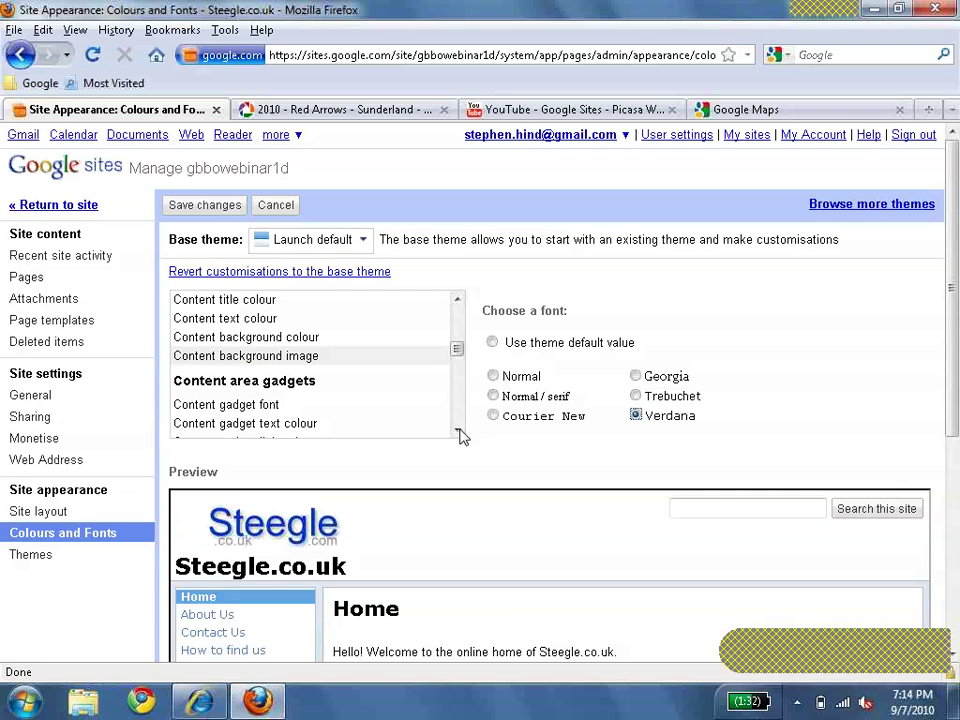
pyautogui.click(440, 338)
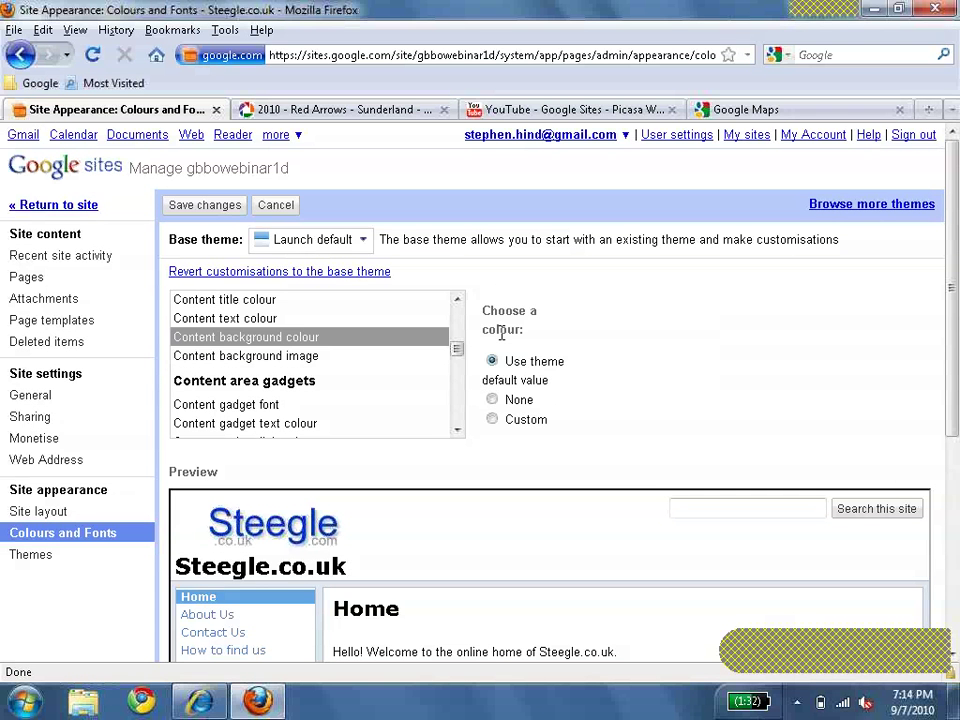
pyautogui.click(492, 420)
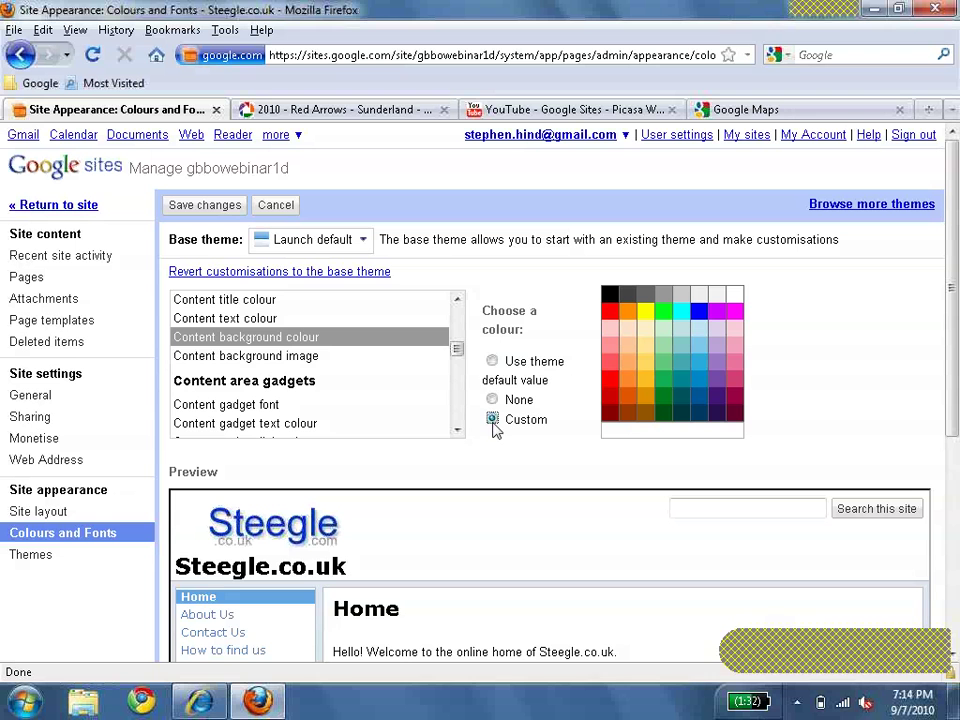
pyautogui.click(647, 330)
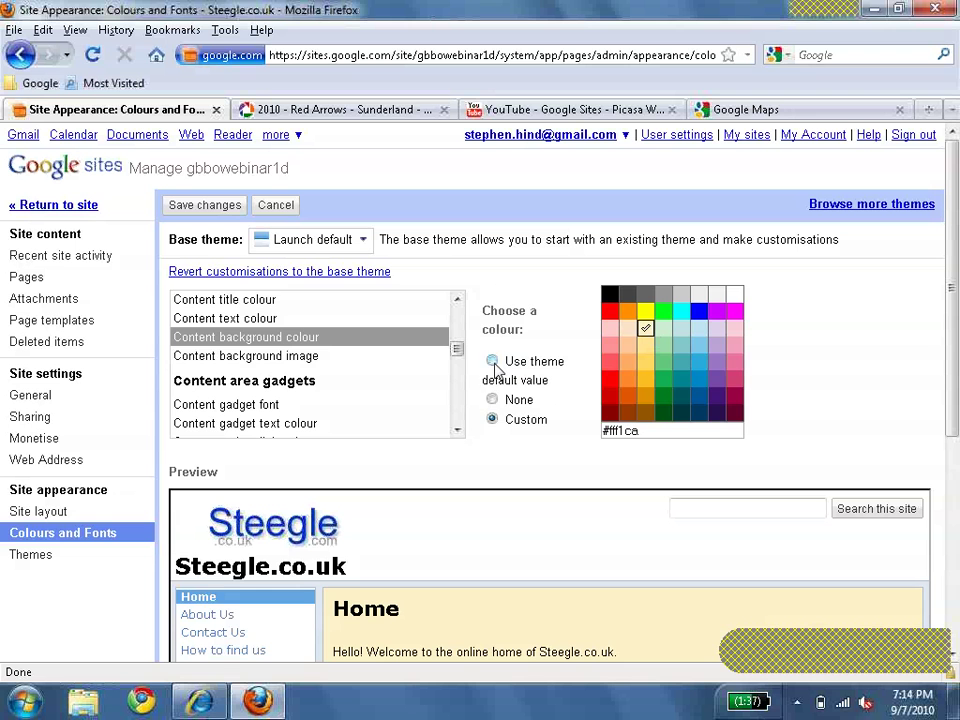
pyautogui.click(493, 399)
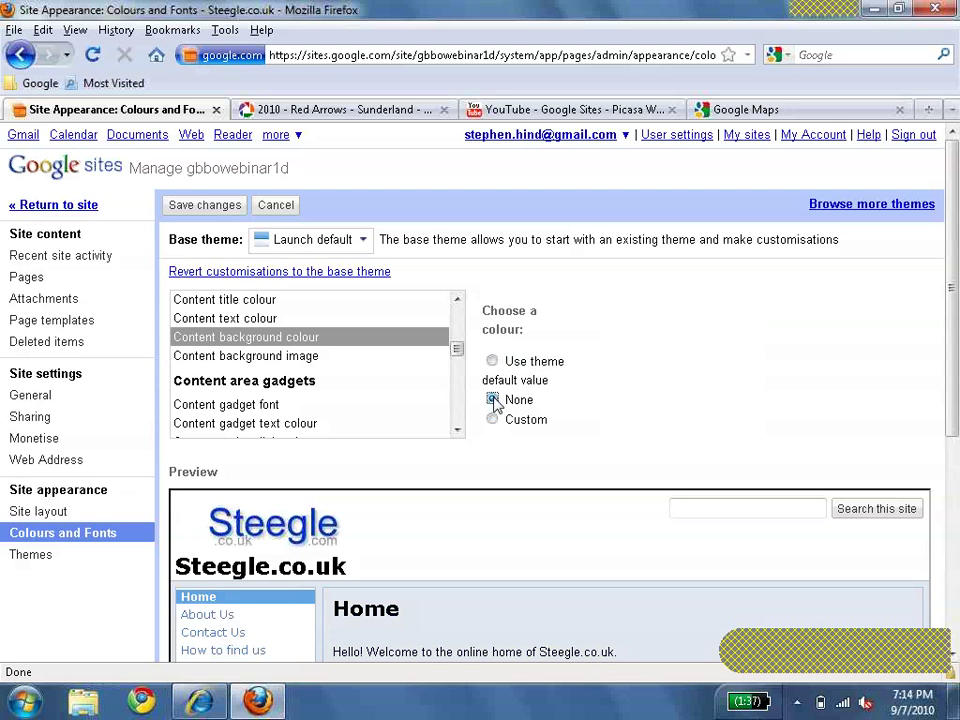
pyautogui.click(492, 361)
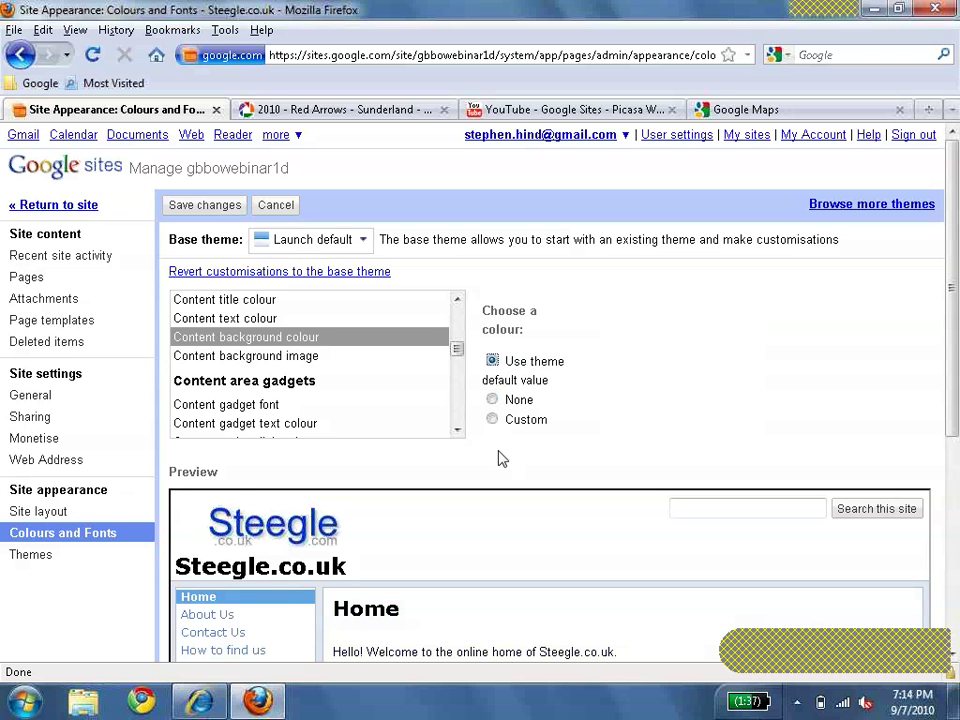
# Save the colours and fonts changes and return to the site.
pyautogui.click(205, 205)
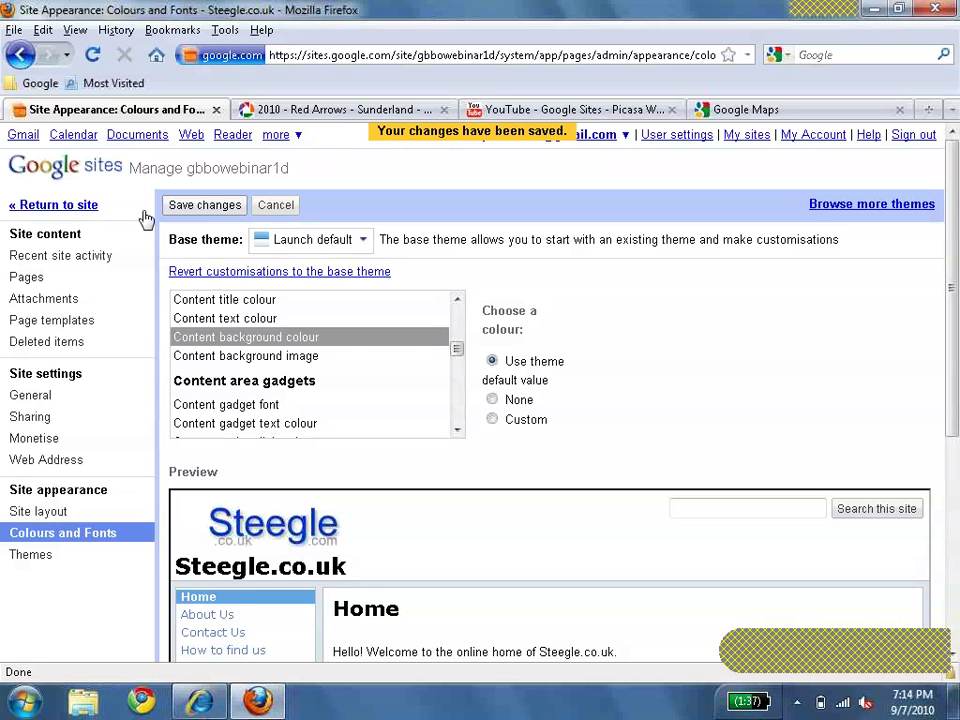
pyautogui.click(55, 205)
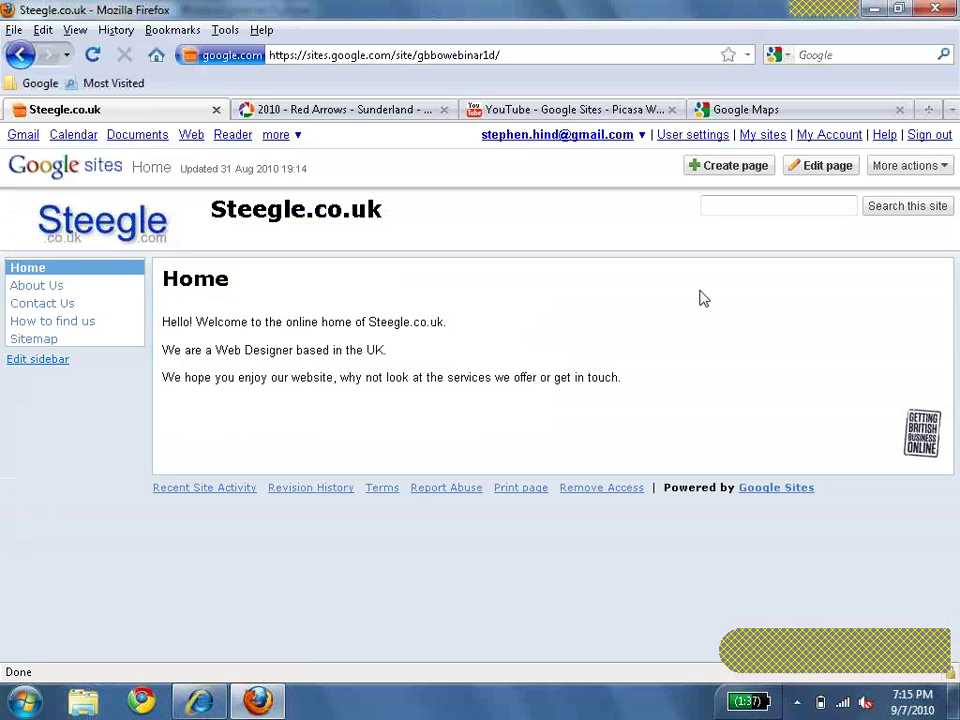
# From the site's theme management page, browse more themes, preview the Professional site template and go back to the template list.
pyautogui.click(946, 172)
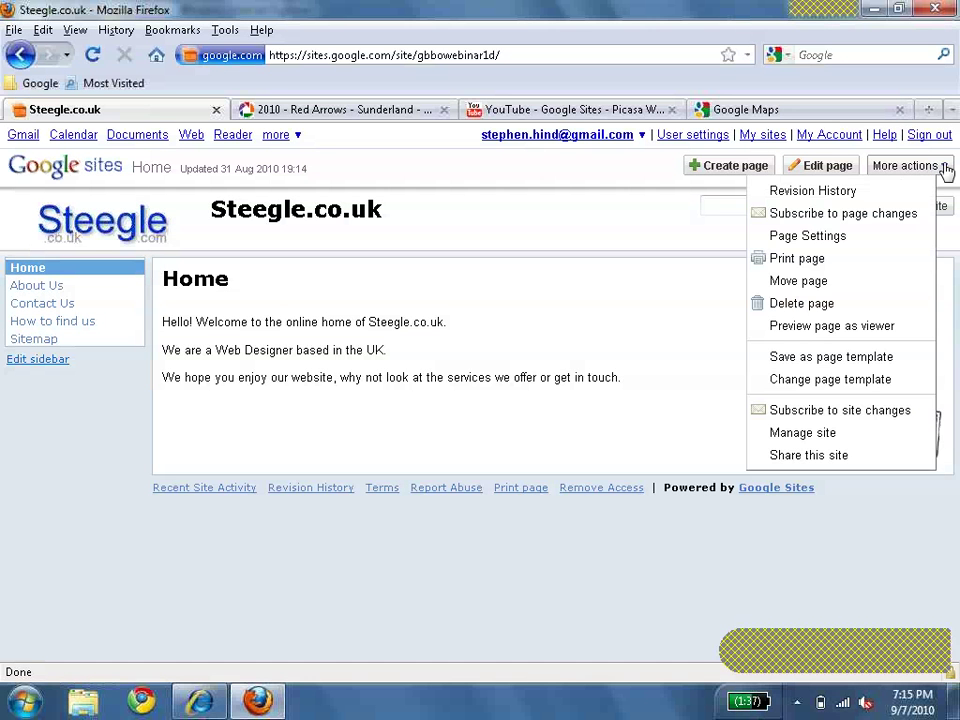
pyautogui.click(912, 435)
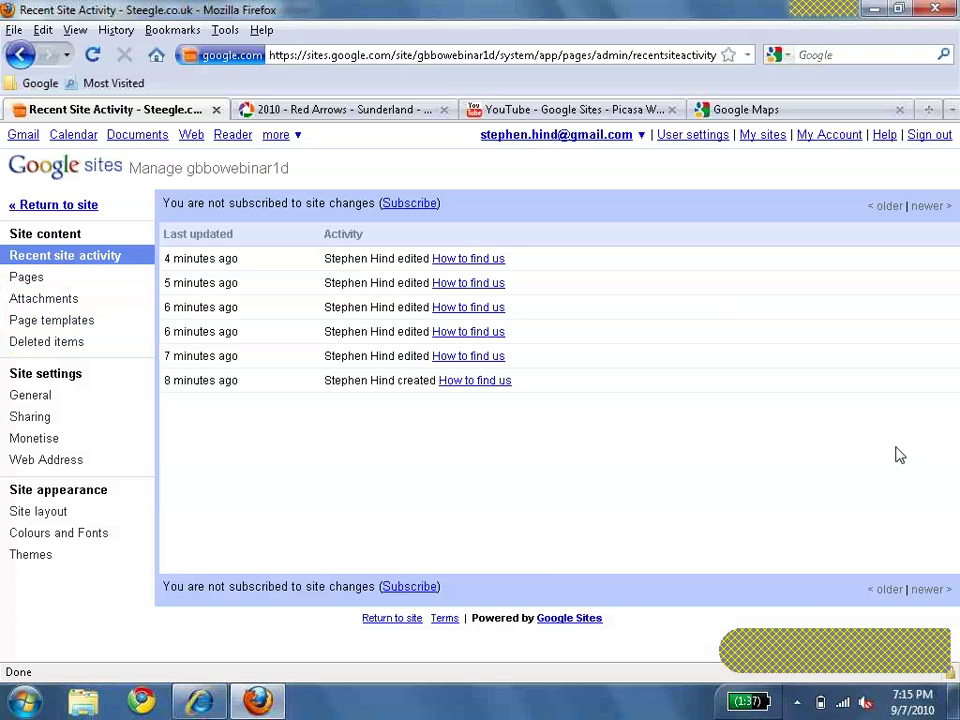
pyautogui.click(101, 561)
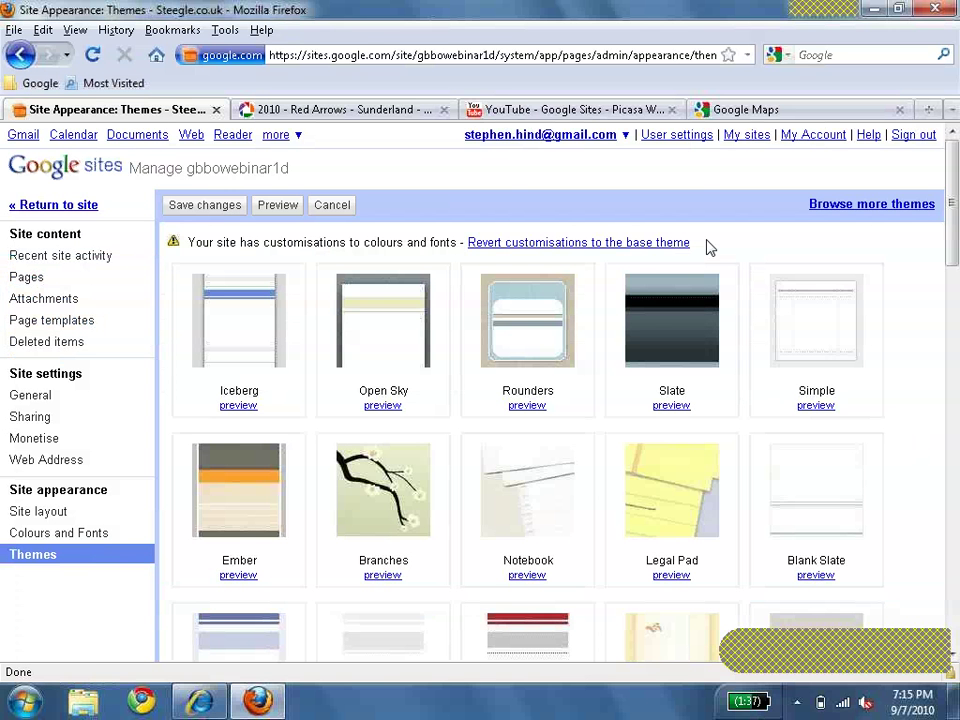
pyautogui.click(855, 206)
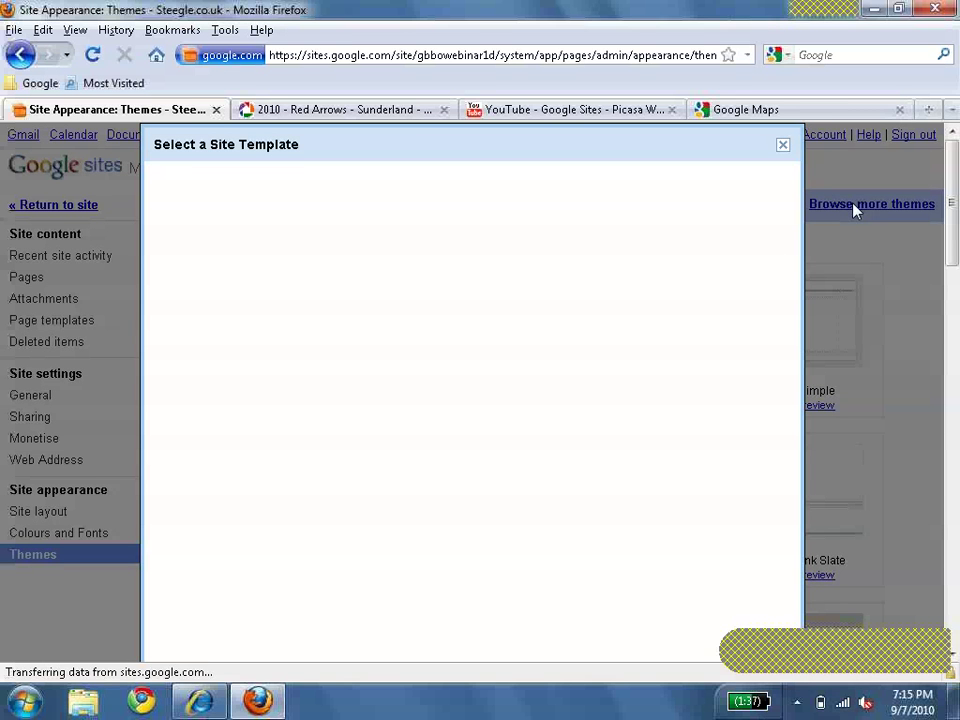
pyautogui.click(669, 316)
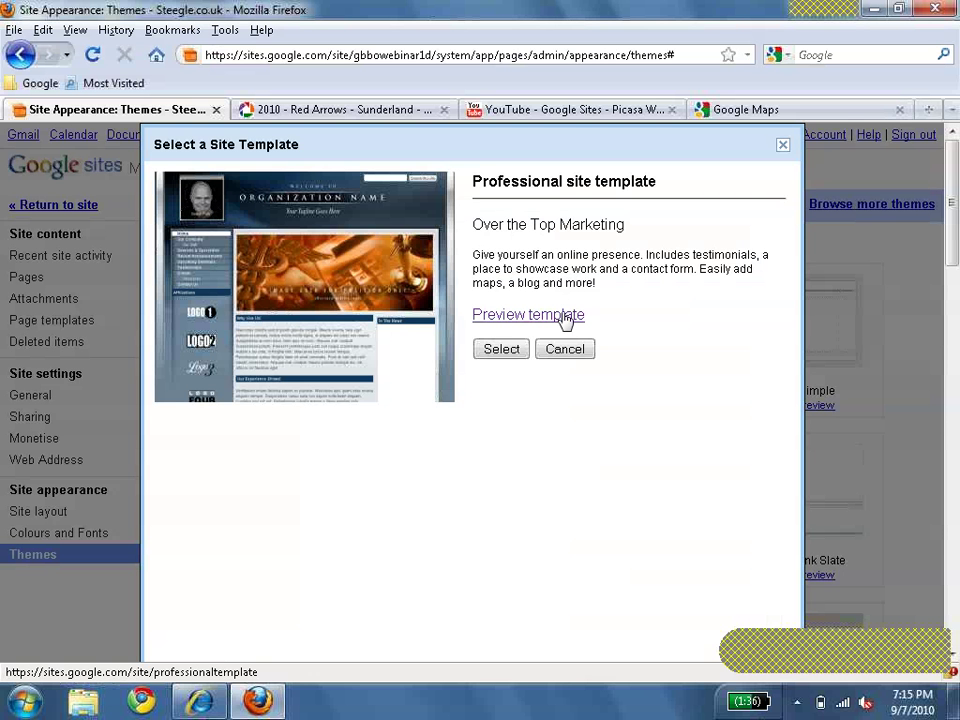
pyautogui.click(565, 316)
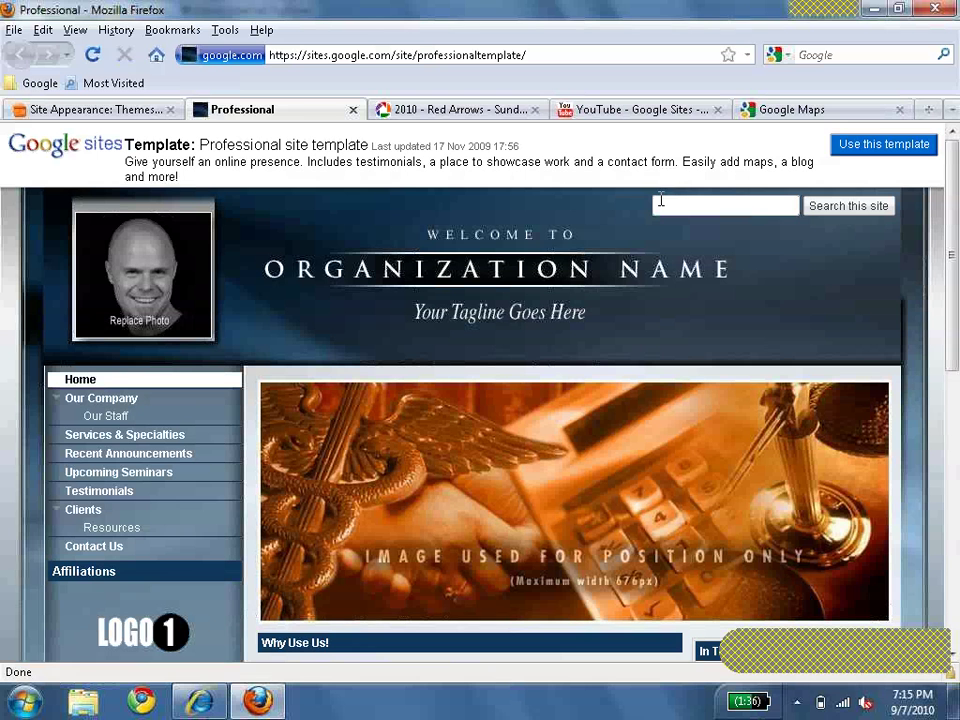
pyautogui.click(354, 113)
pyautogui.click(575, 350)
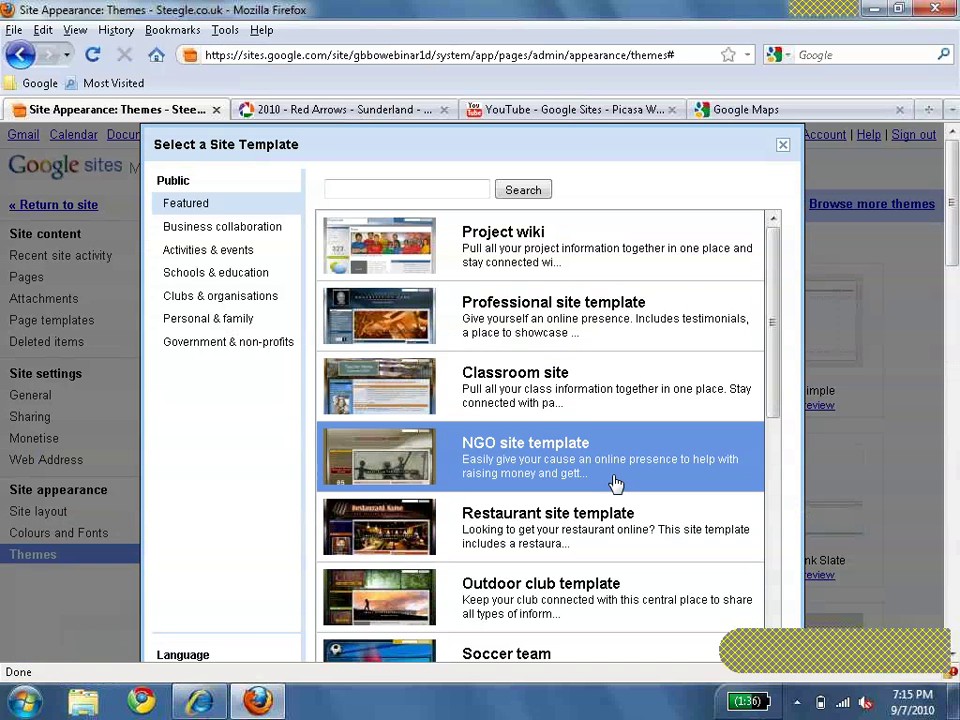
# Preview the NGO site template, close the template selection and leave the themes page without saving.
pyautogui.click(616, 484)
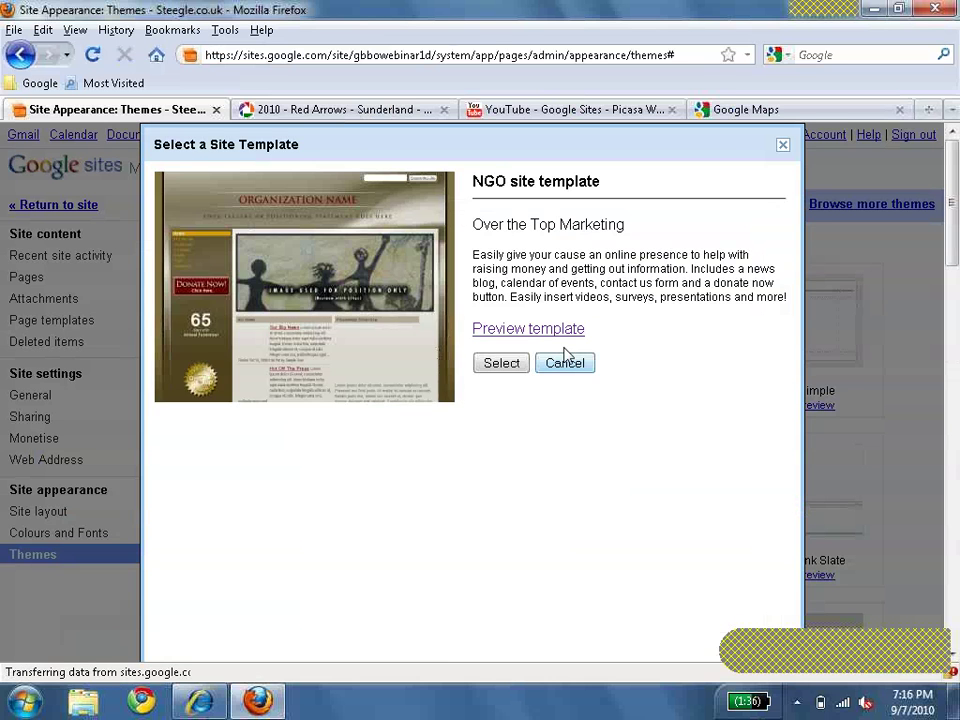
pyautogui.click(553, 330)
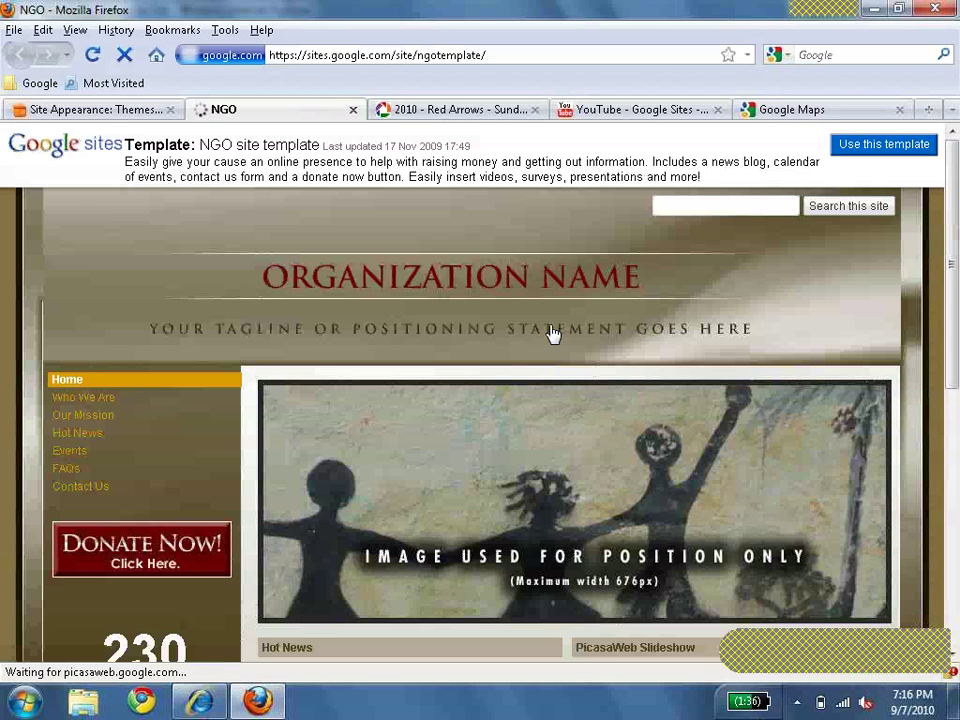
pyautogui.click(352, 110)
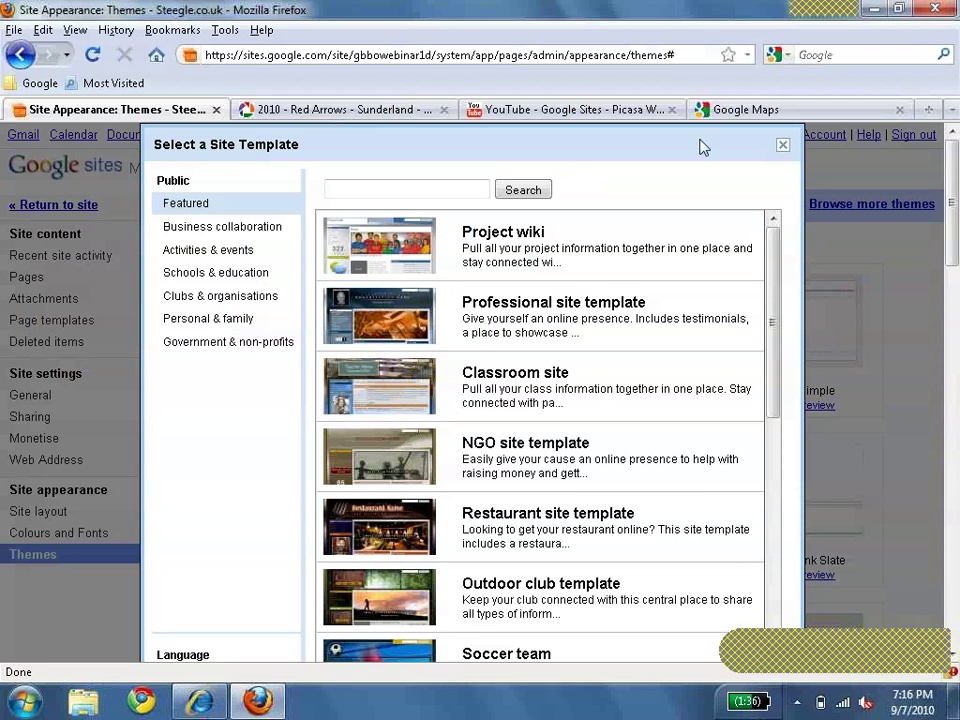
pyautogui.click(783, 145)
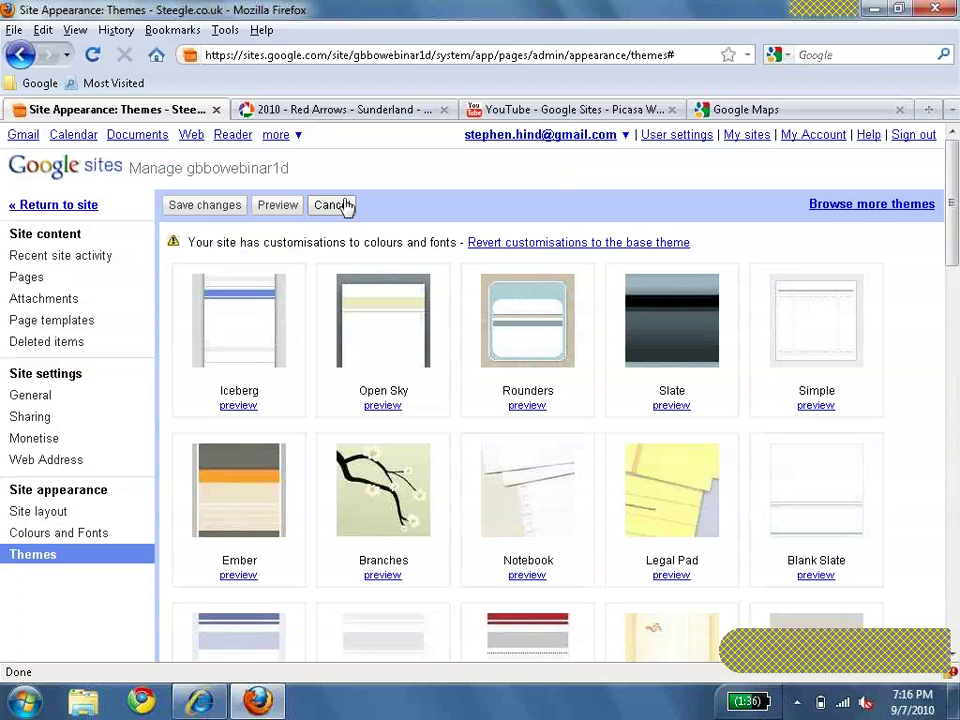
pyautogui.click(333, 205)
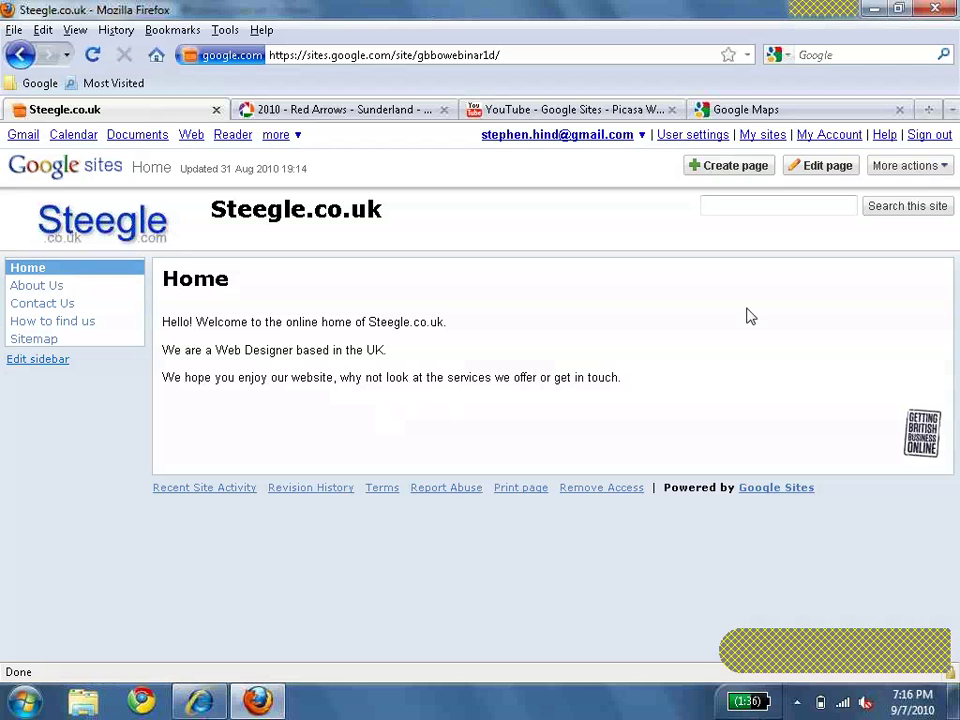
# Set the site width to 915px in the site layout, save the changes and return to the site.
pyautogui.click(946, 168)
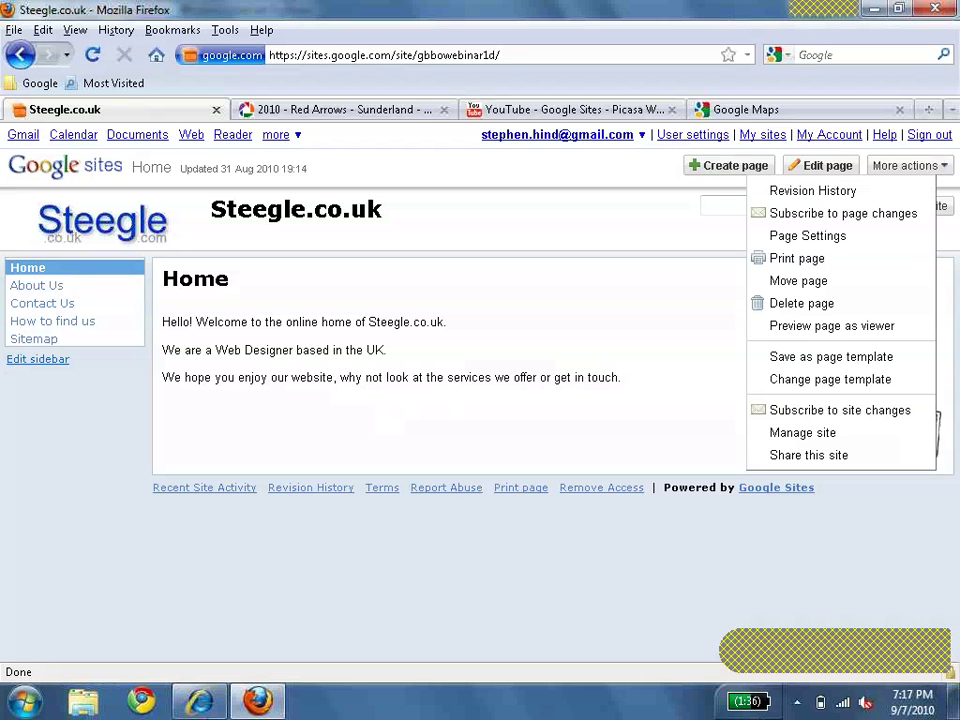
pyautogui.click(880, 444)
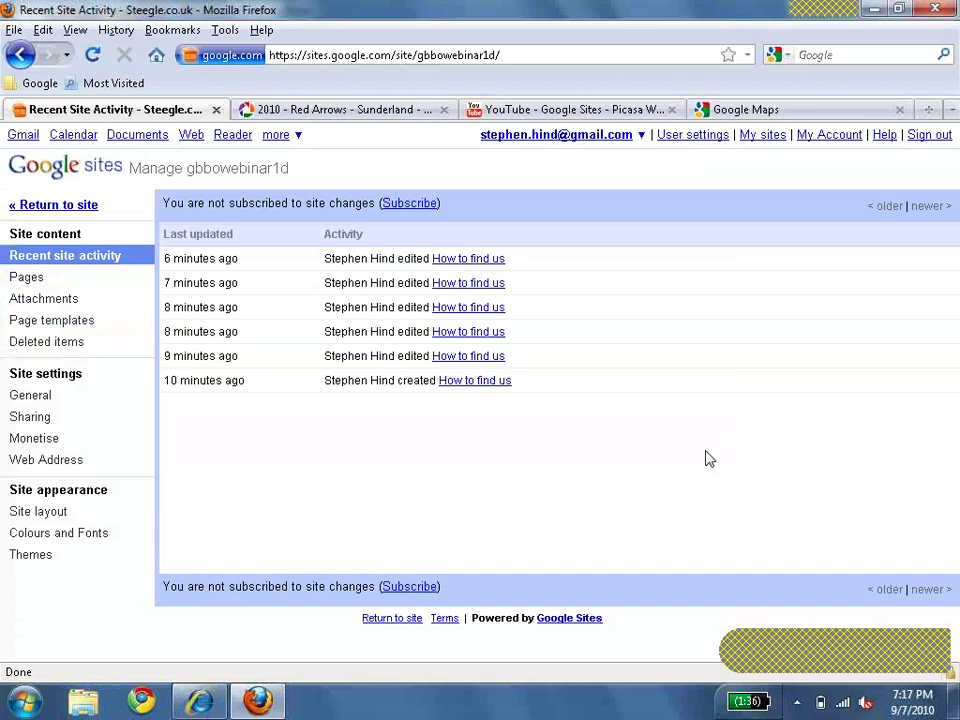
pyautogui.click(131, 524)
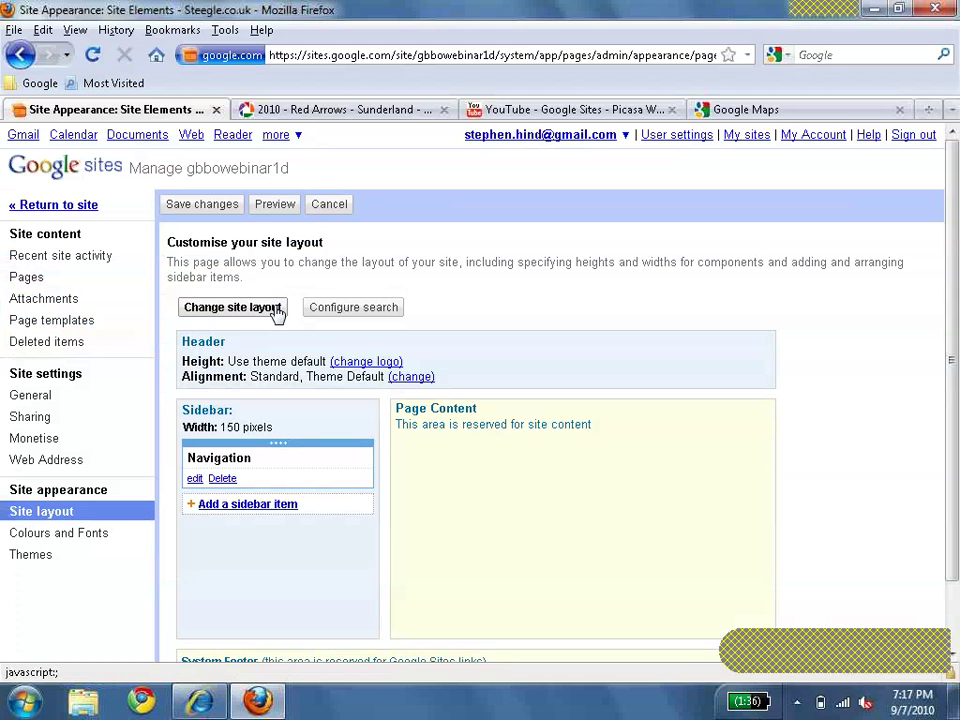
pyautogui.click(278, 311)
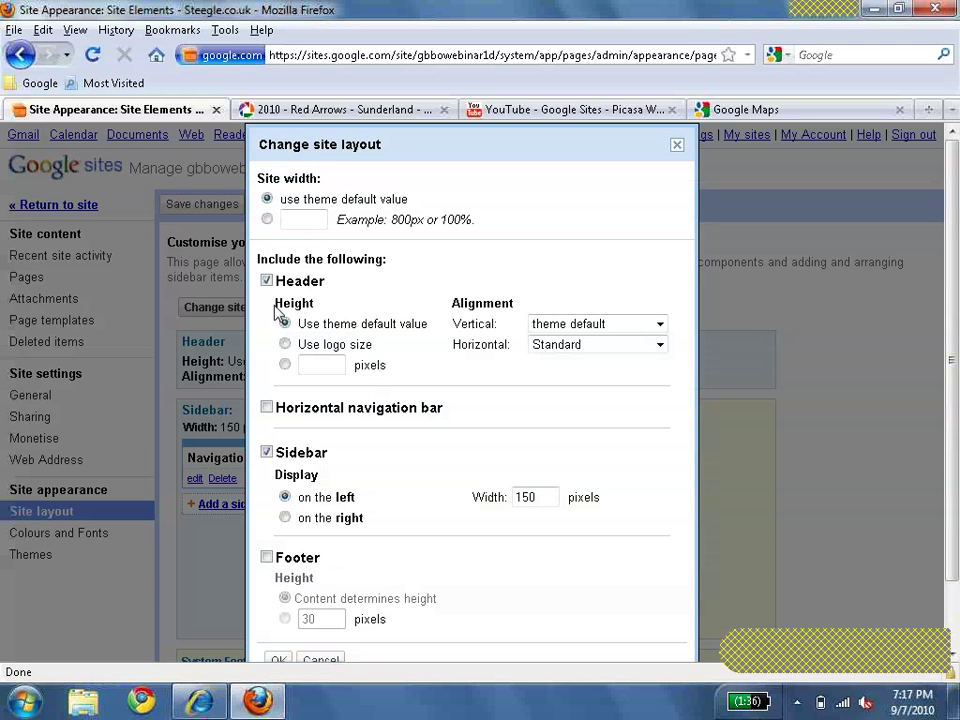
pyautogui.click(268, 221)
pyautogui.click(291, 222)
pyautogui.write('915px')
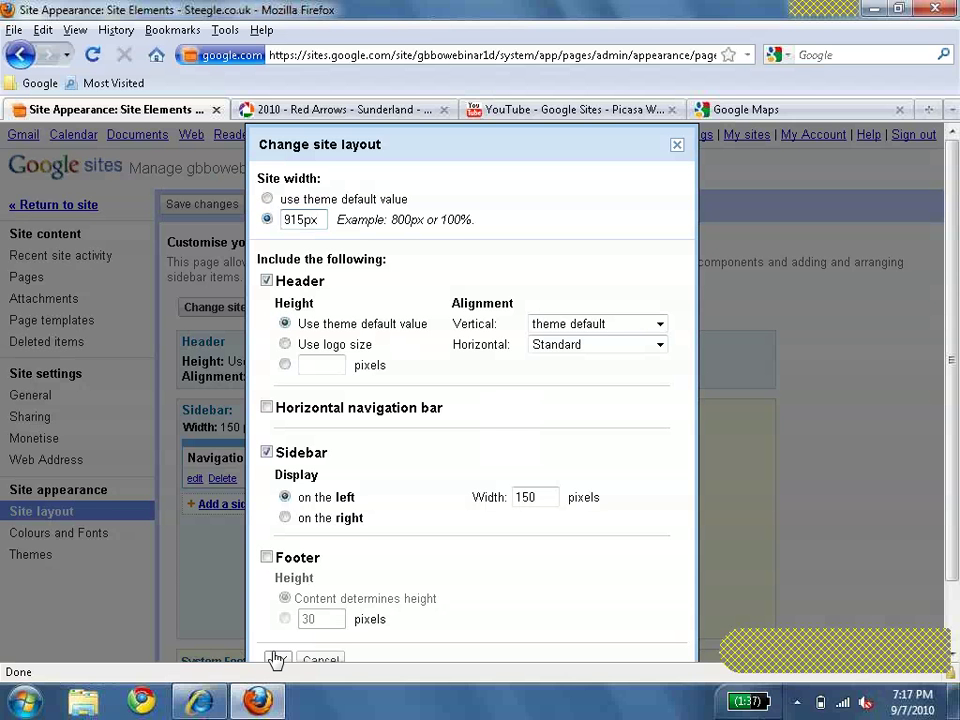
pyautogui.scroll(-1, 276, 660)
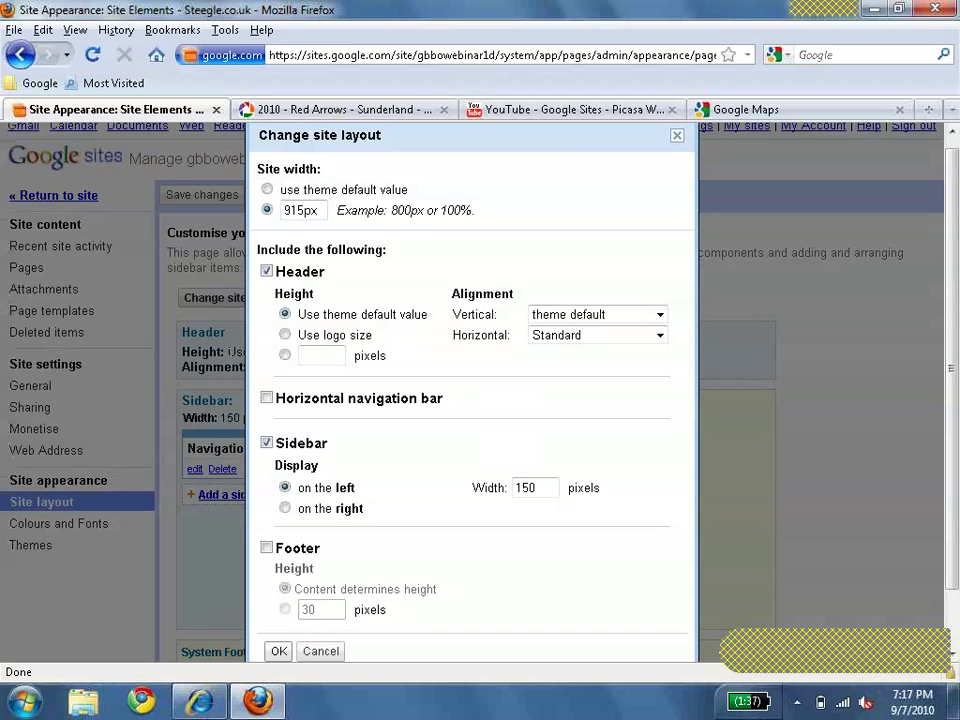
pyautogui.click(279, 651)
pyautogui.click(219, 198)
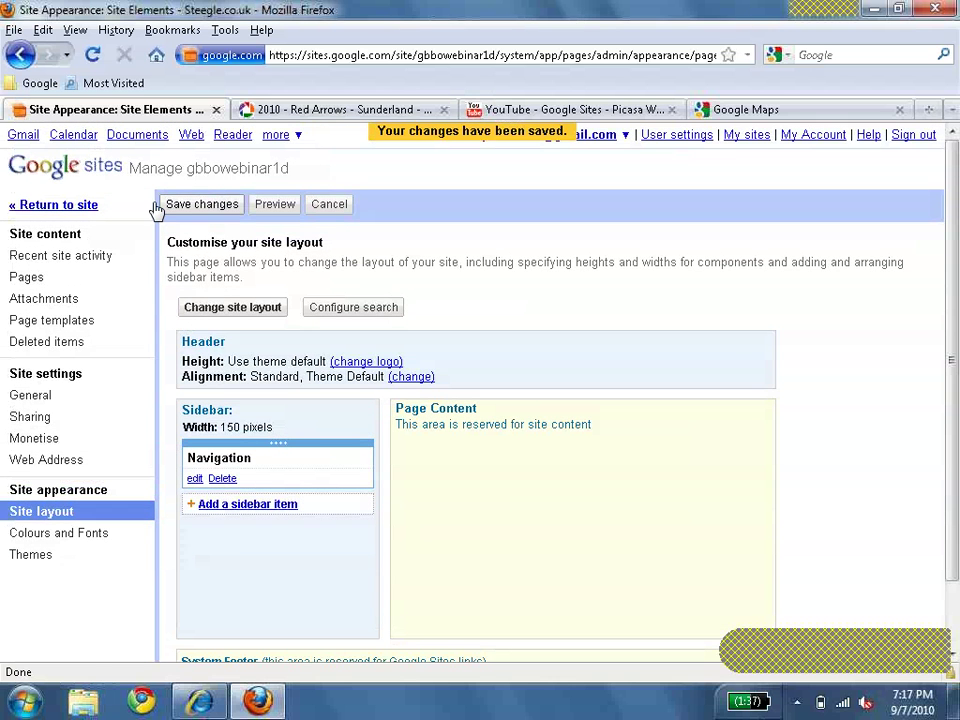
pyautogui.click(93, 207)
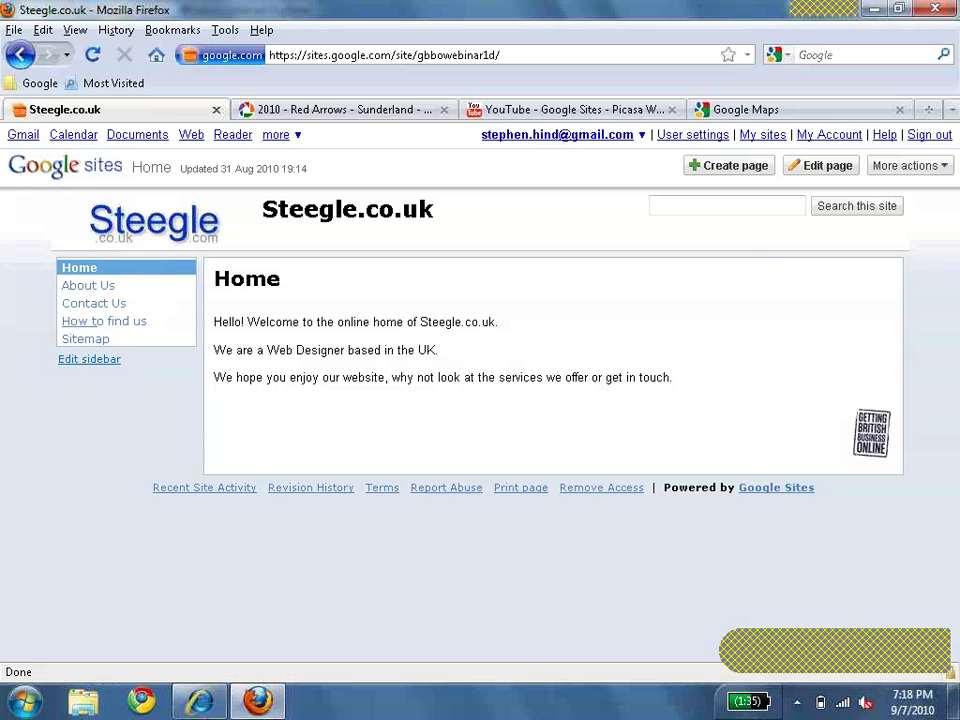
# From the home page, edit the sidebar's Navigation item and turn off automatic organisation of the navigation.
pyautogui.click(938, 166)
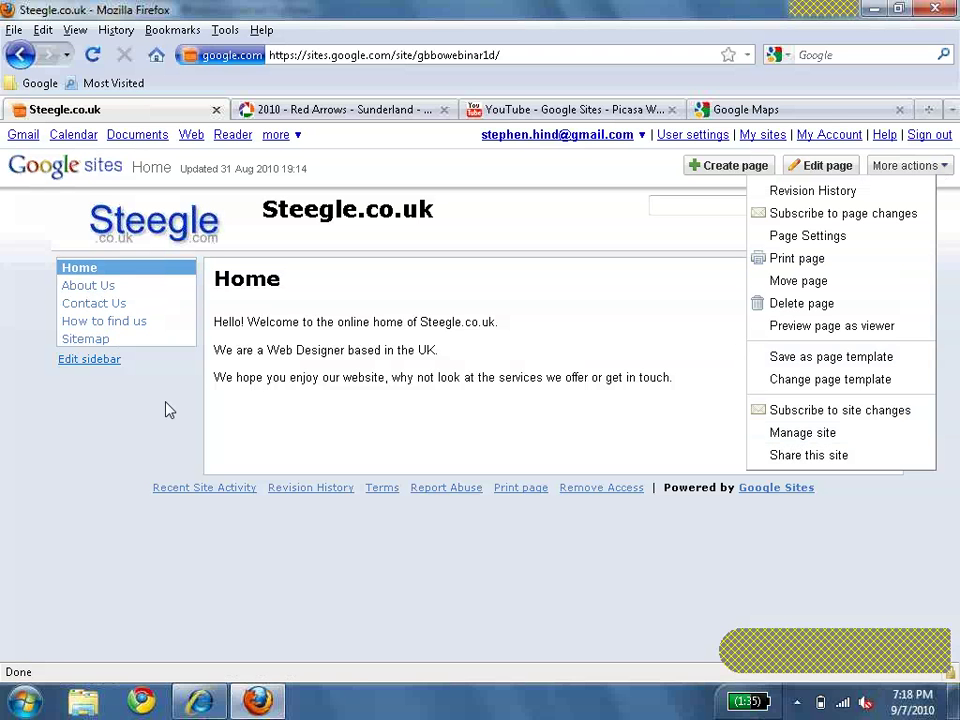
pyautogui.click(116, 369)
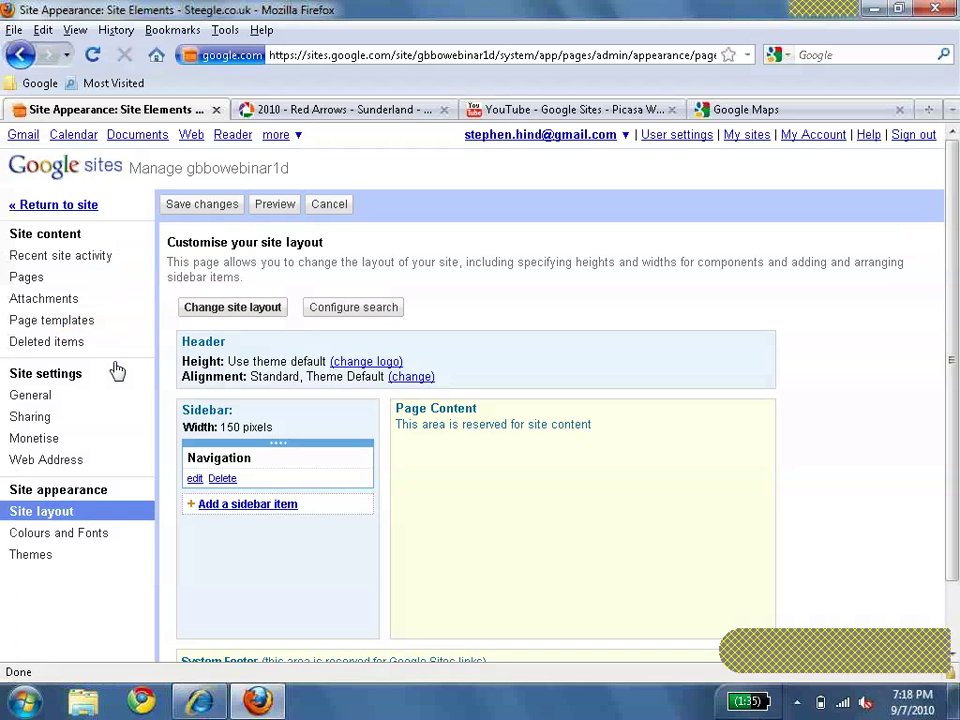
pyautogui.click(195, 479)
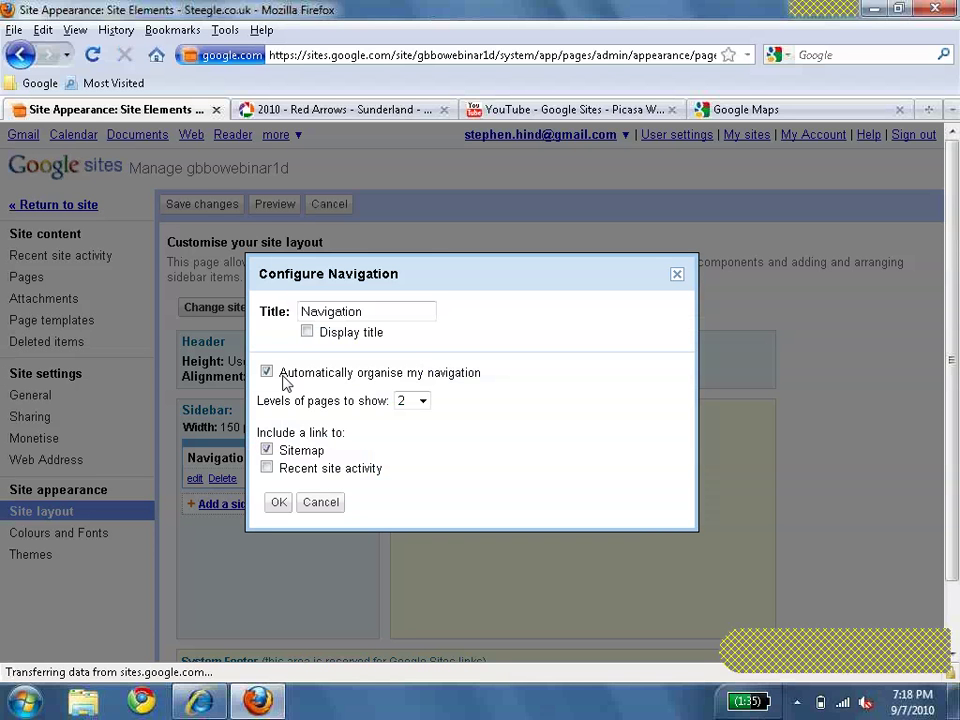
pyautogui.click(422, 401)
pyautogui.click(426, 404)
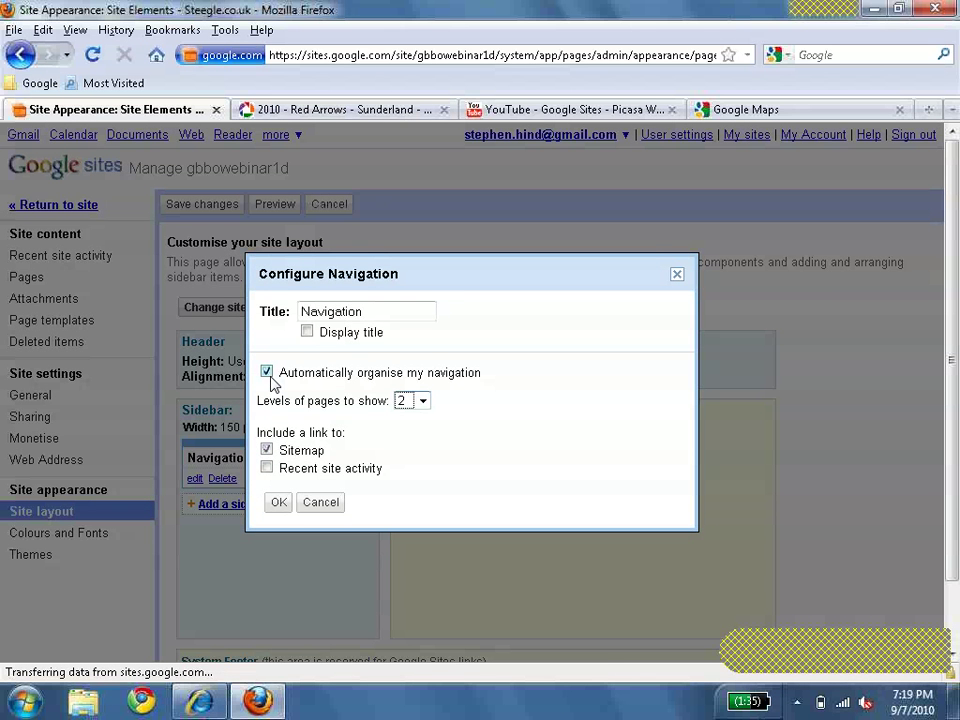
pyautogui.click(267, 372)
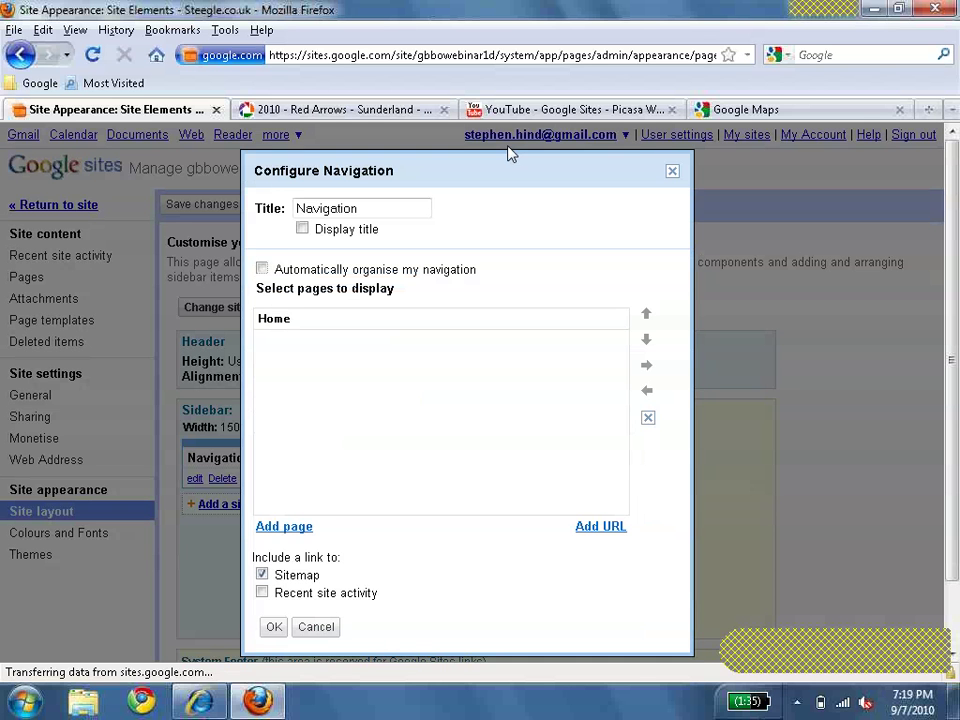
# Add the Contact Us page to the list of pages displayed in the sidebar navigation.
pyautogui.click(287, 507)
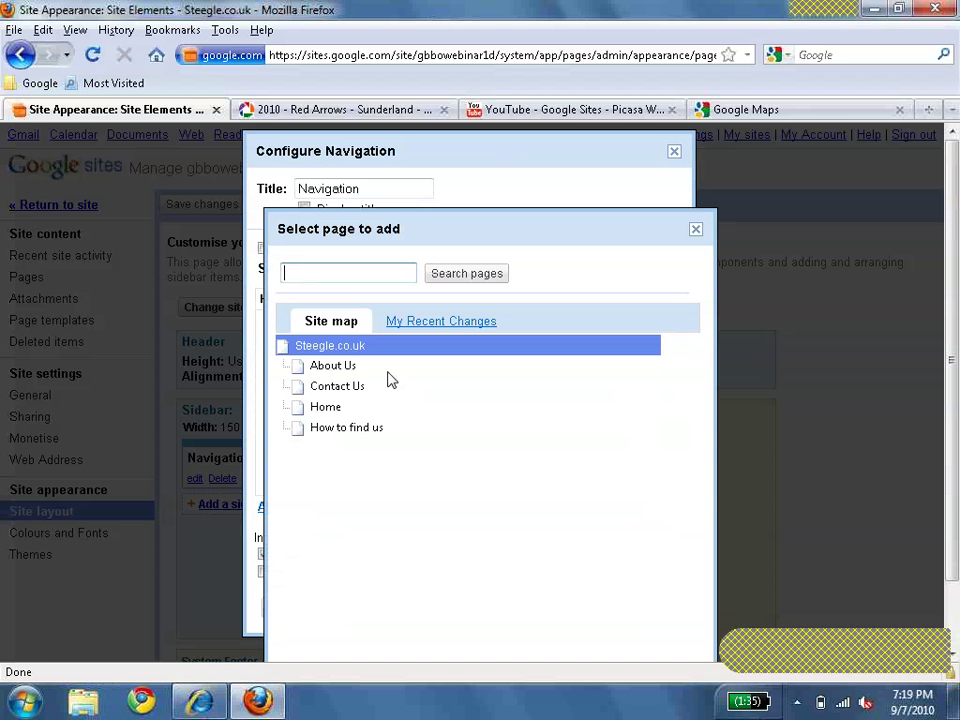
pyautogui.click(335, 386)
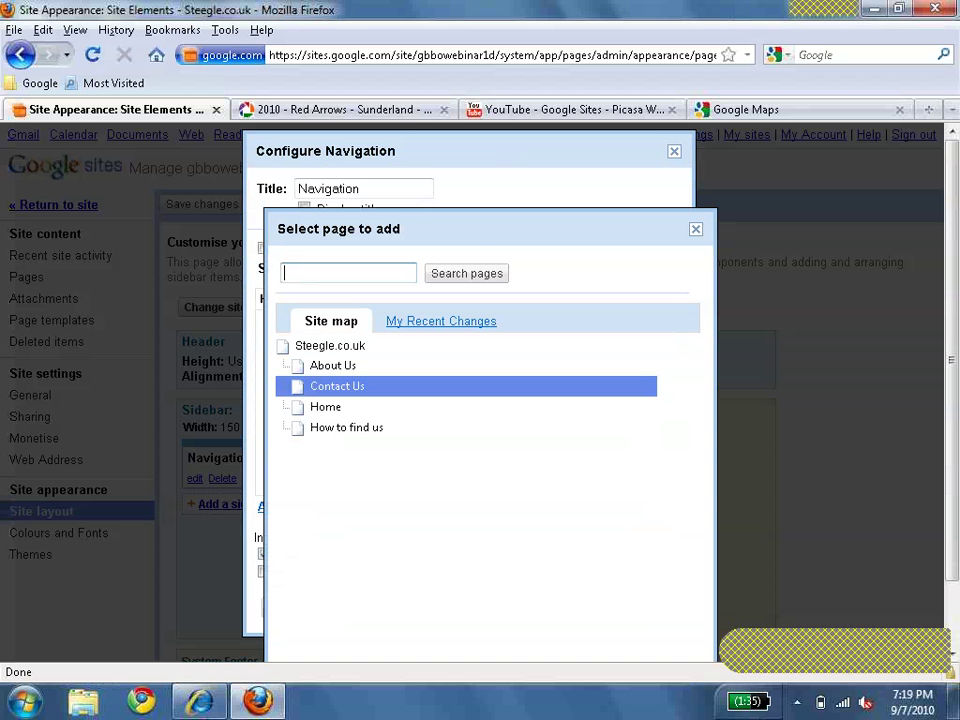
pyautogui.moveTo(482, 240); pyautogui.dragTo(463, 163)
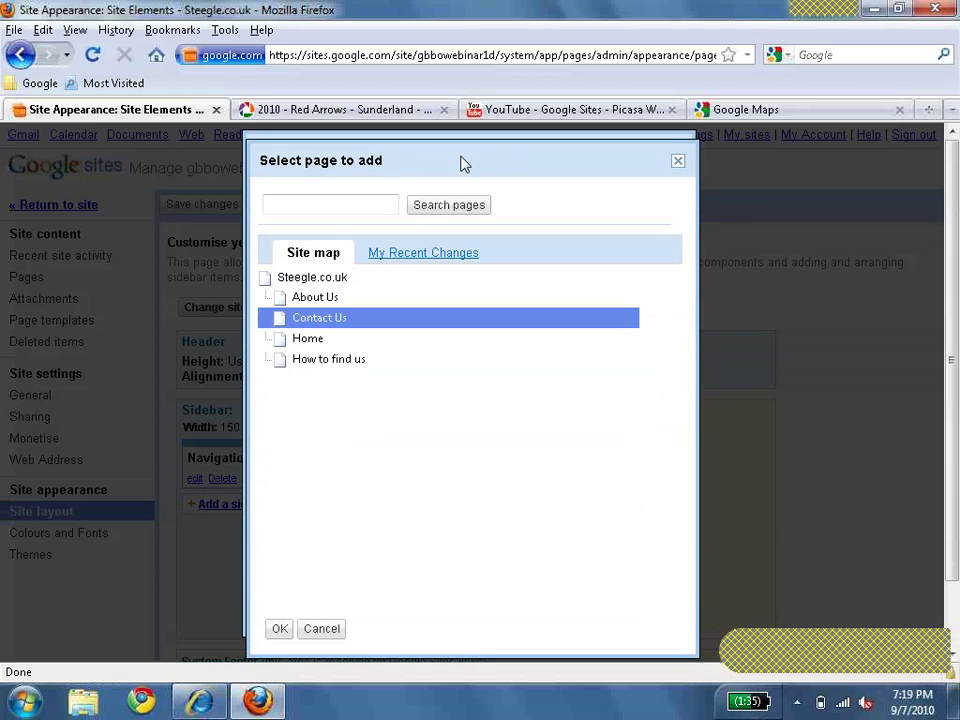
pyautogui.click(279, 628)
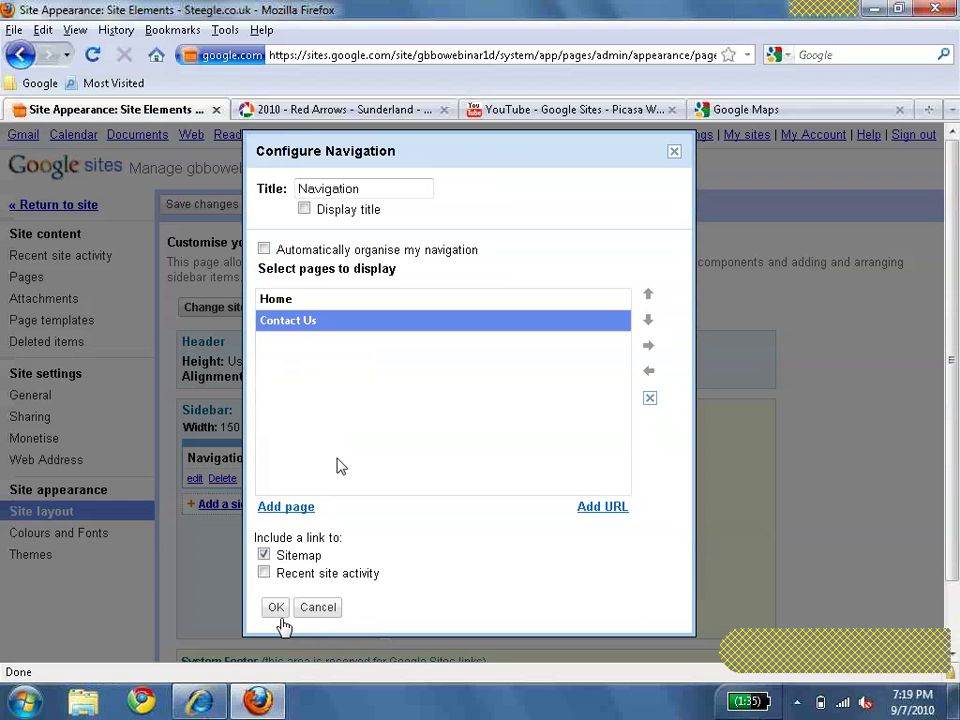
# Add the About Us and How to find us pages to the sidebar navigation.
pyautogui.click(300, 508)
pyautogui.click(352, 368)
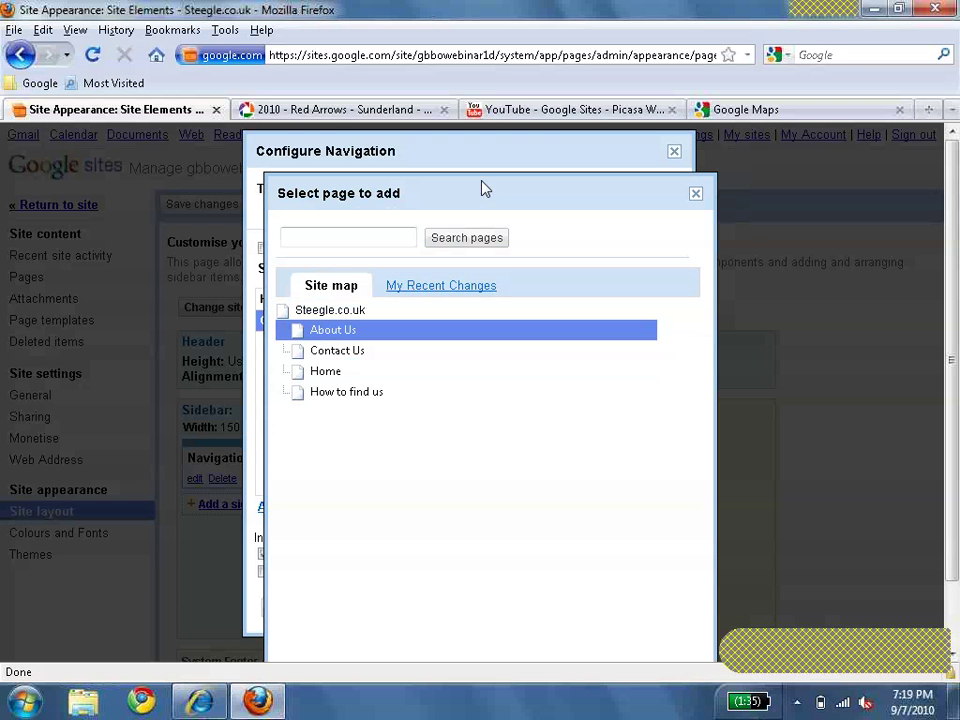
pyautogui.click(296, 644)
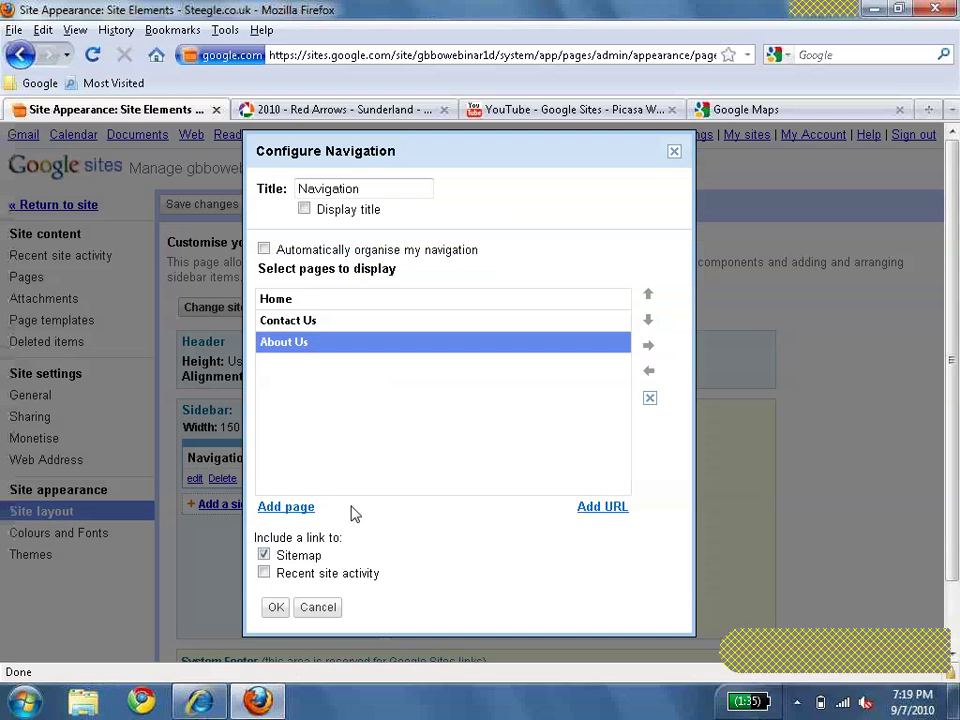
pyautogui.click(311, 512)
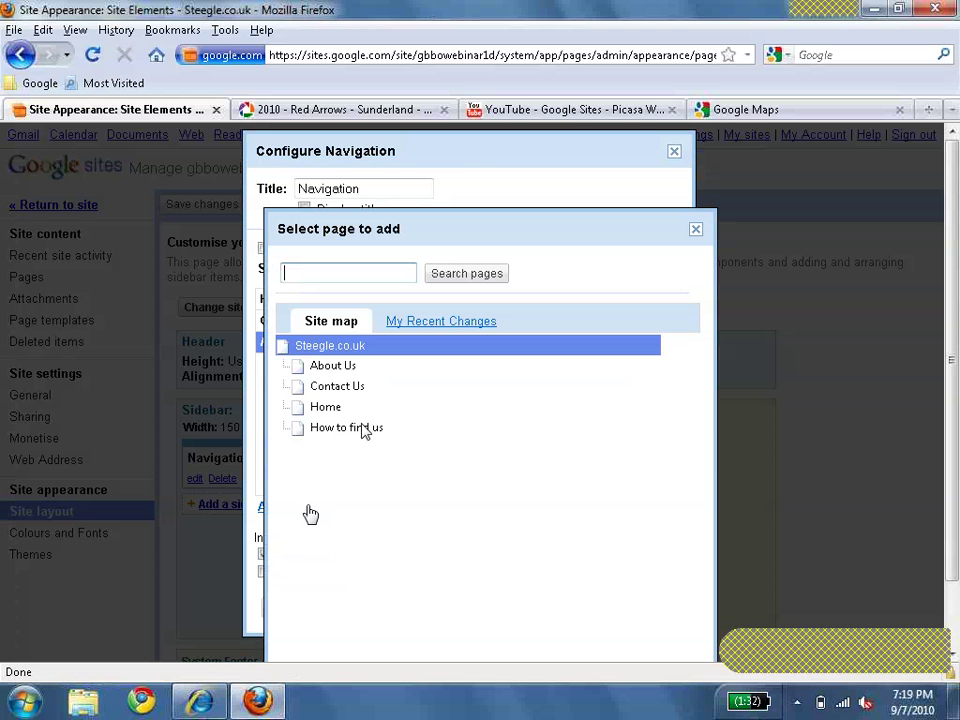
pyautogui.click(365, 428)
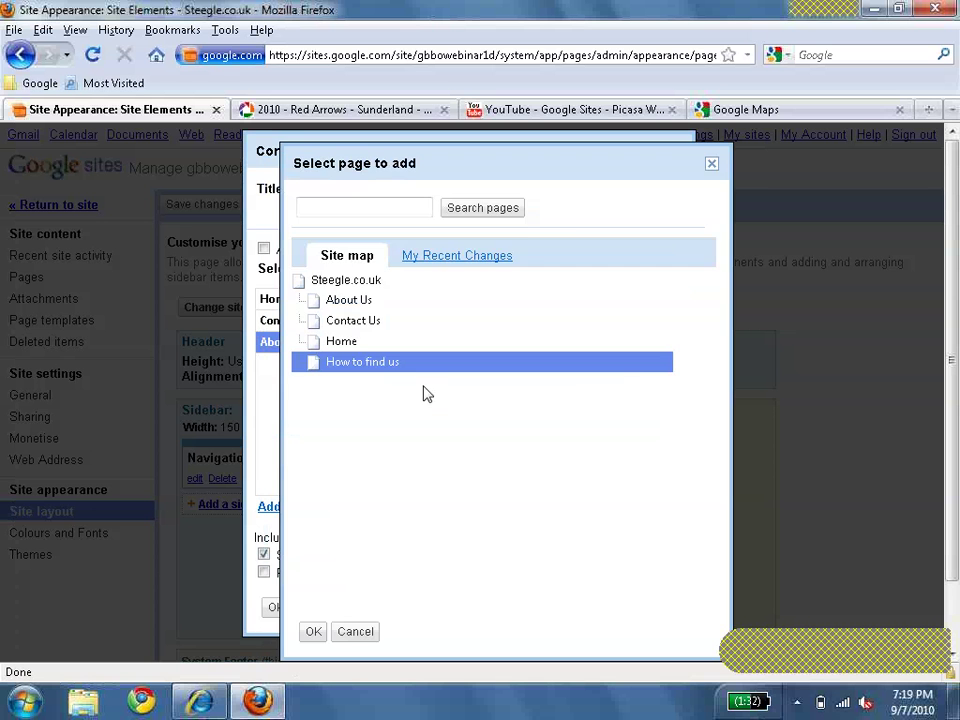
pyautogui.click(308, 633)
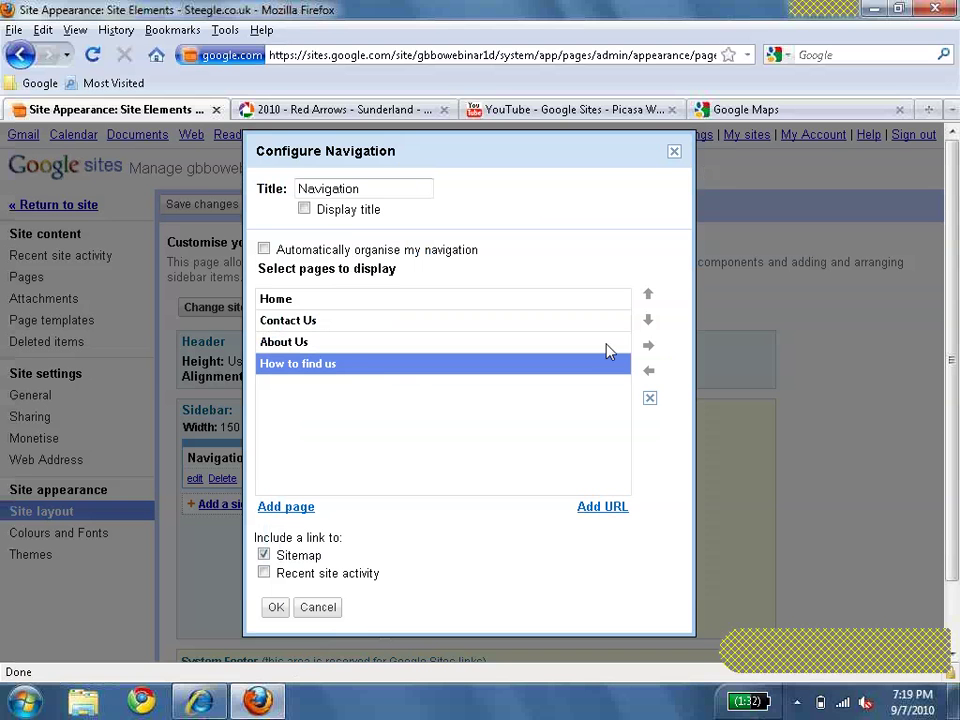
# Nest How to find us beneath About Us in the sidebar navigation, save the layout changes and return to the site.
pyautogui.click(648, 346)
pyautogui.click(650, 371)
pyautogui.click(649, 348)
pyautogui.click(650, 298)
pyautogui.click(649, 324)
pyautogui.click(649, 324)
pyautogui.click(276, 608)
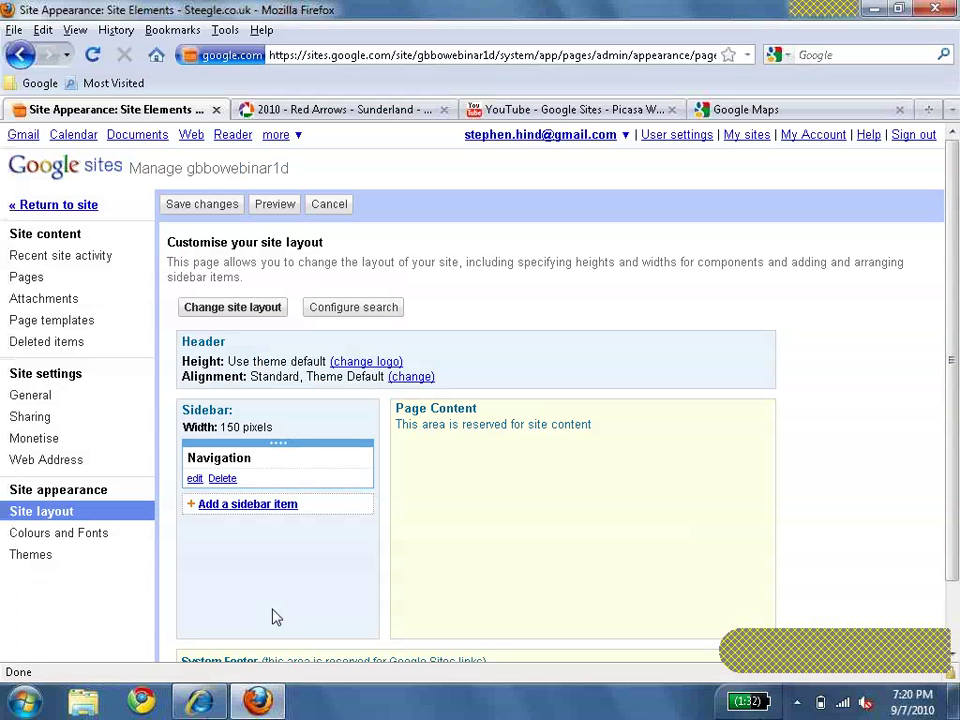
pyautogui.click(220, 206)
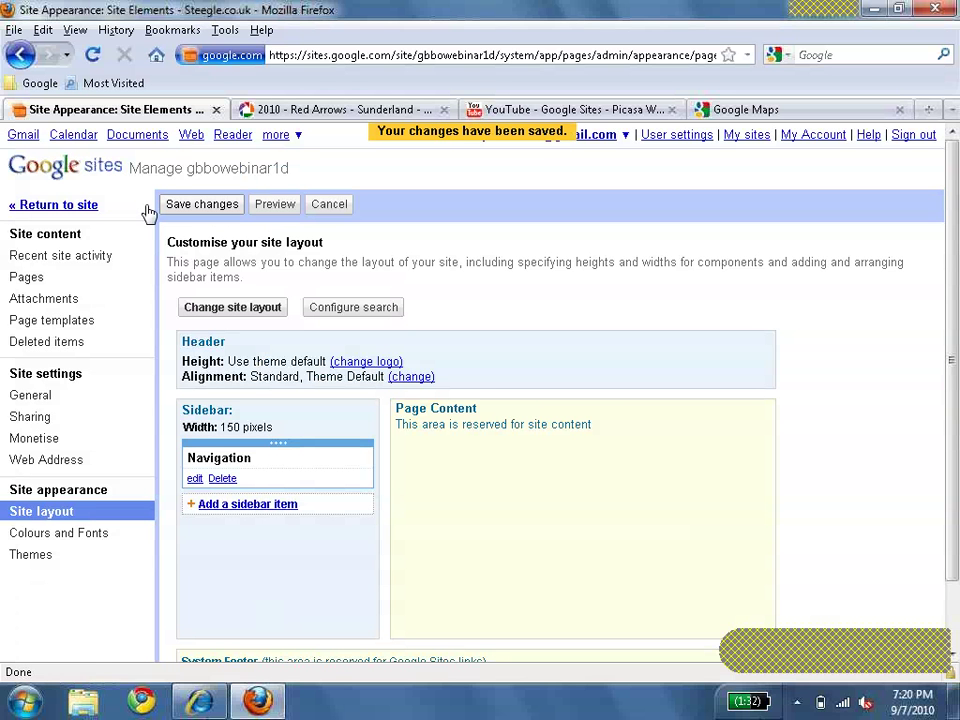
pyautogui.click(92, 206)
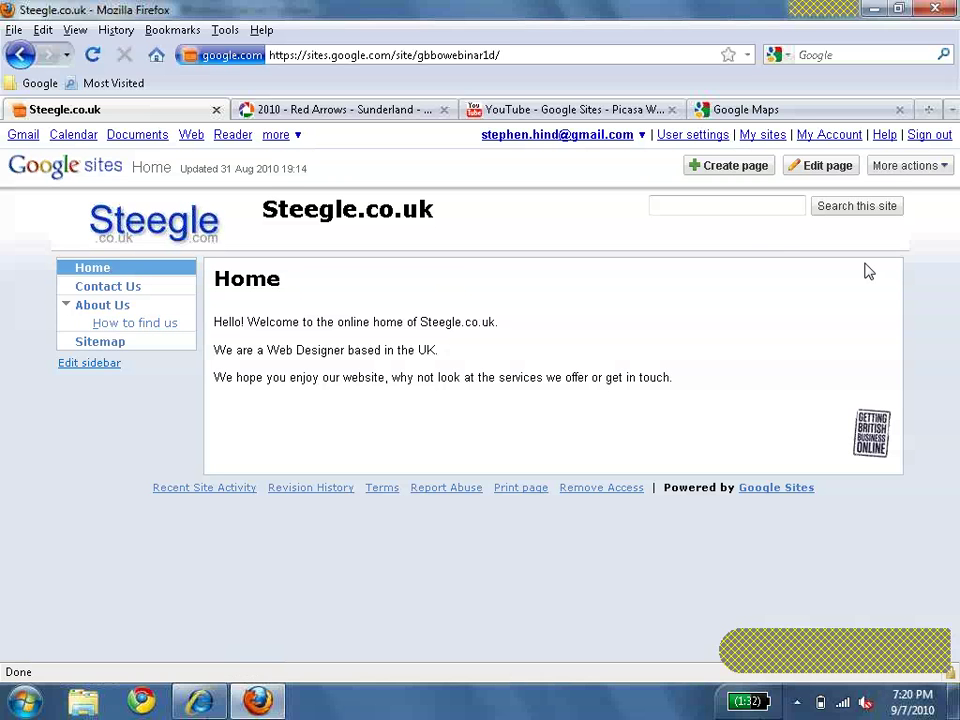
# Include a horizontal navigation bar and a footer in the site layout, save the changes and return to the site.
pyautogui.click(943, 167)
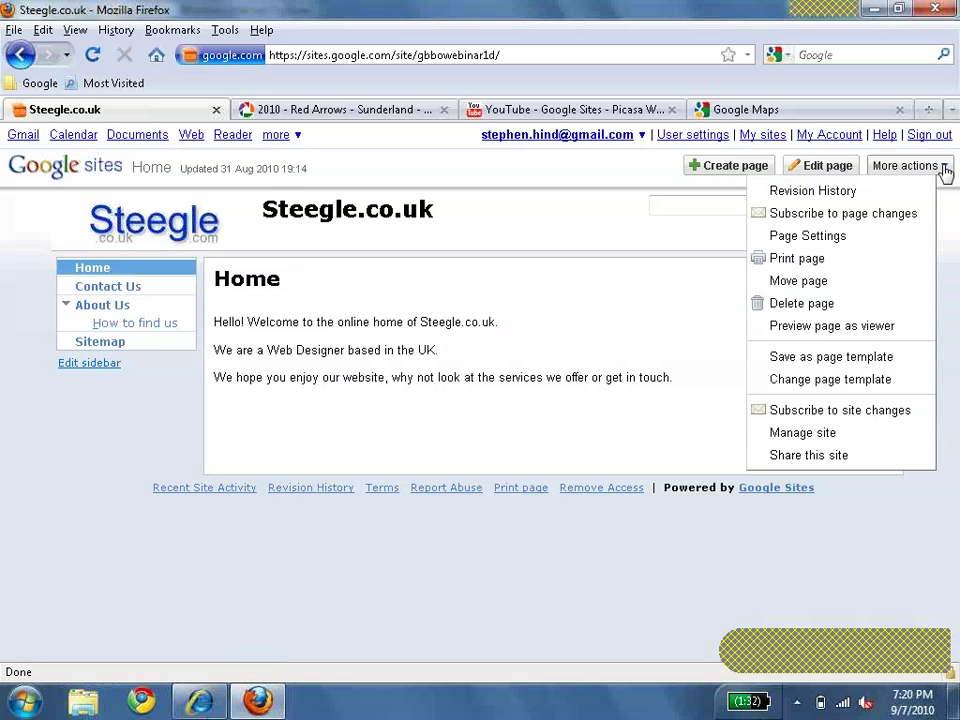
pyautogui.click(898, 438)
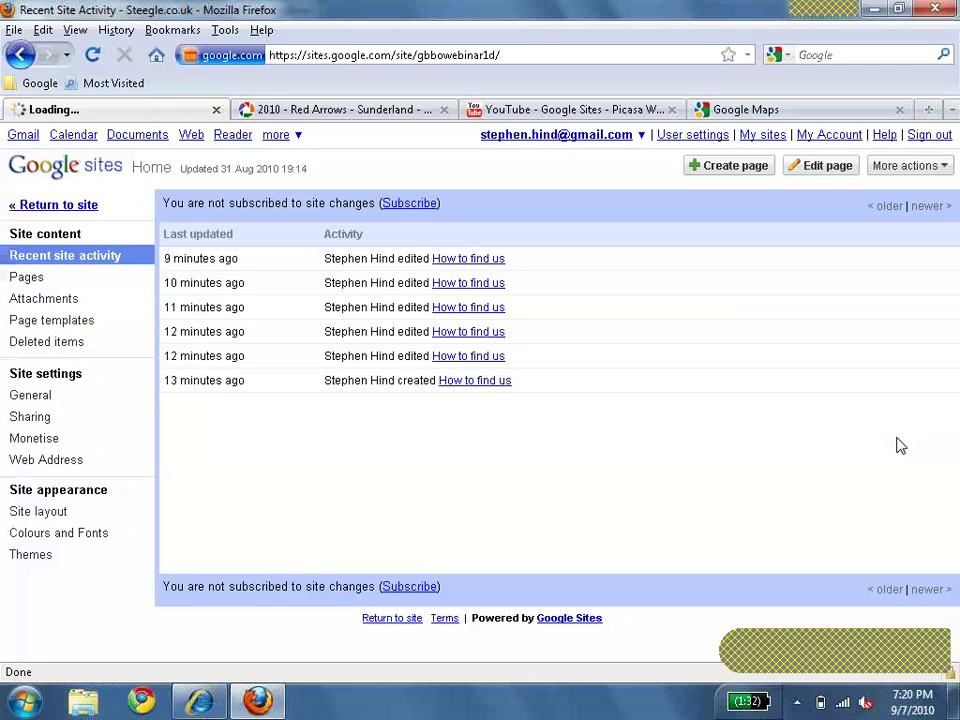
pyautogui.click(128, 515)
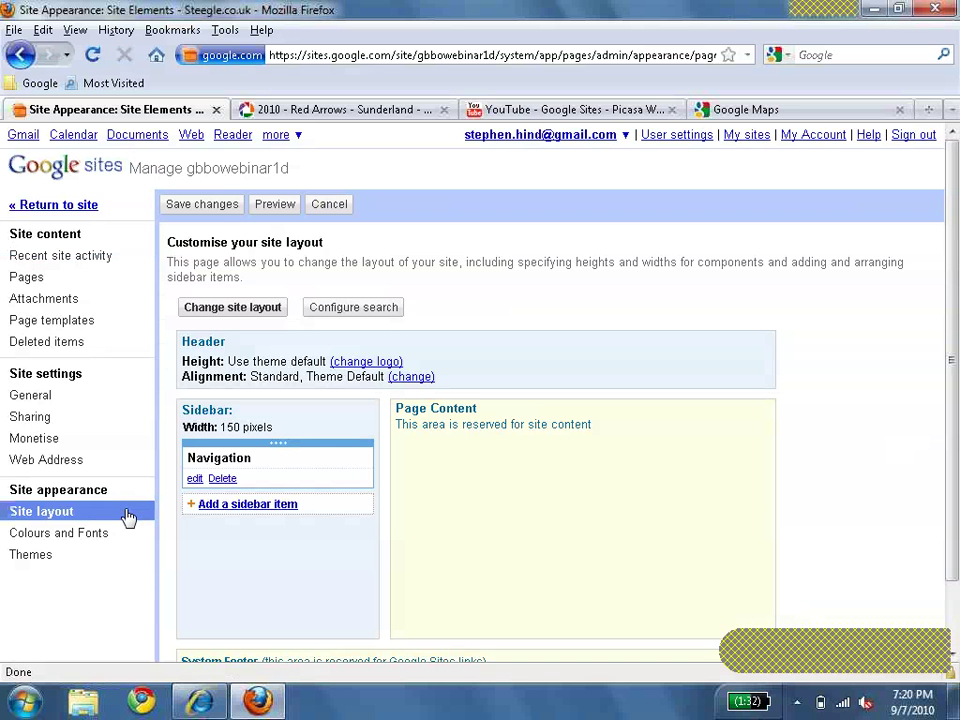
pyautogui.click(283, 314)
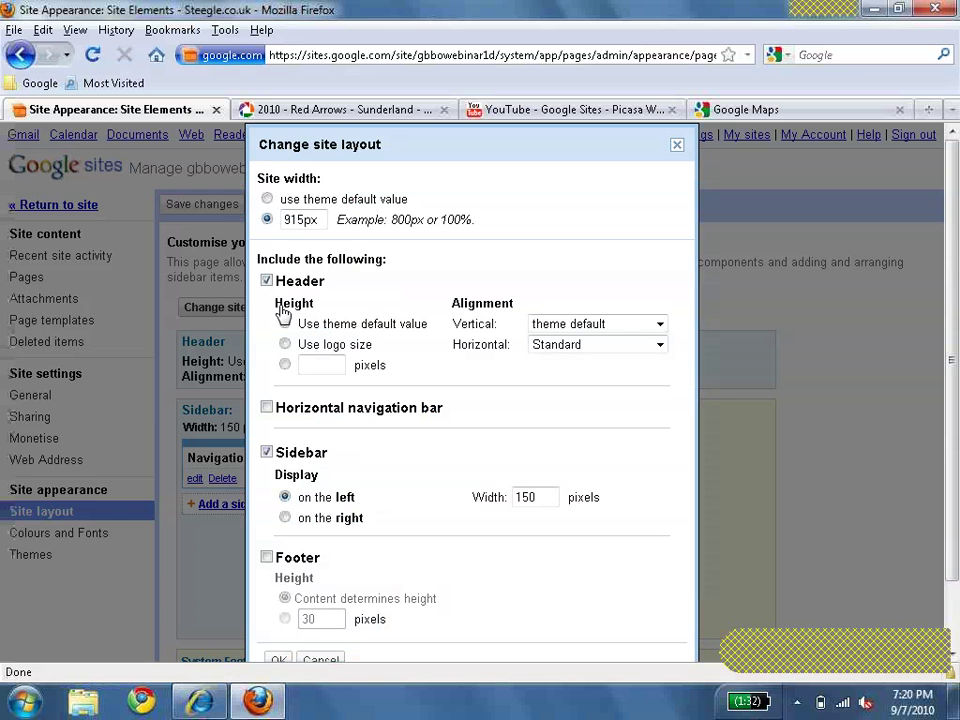
pyautogui.click(267, 408)
pyautogui.click(267, 558)
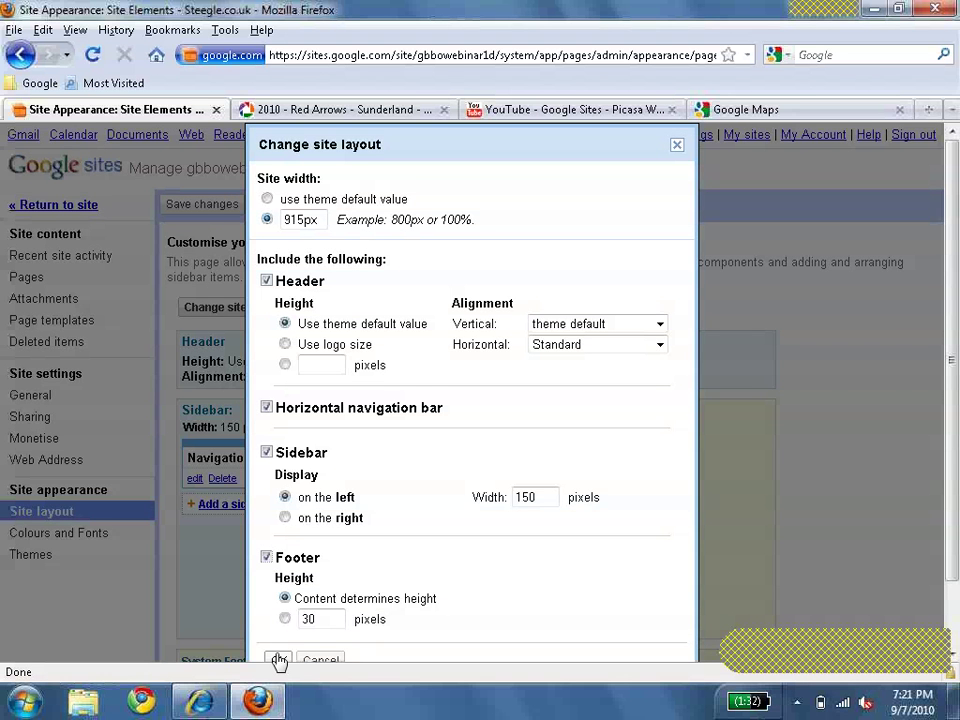
pyautogui.scroll(-1, 279, 662)
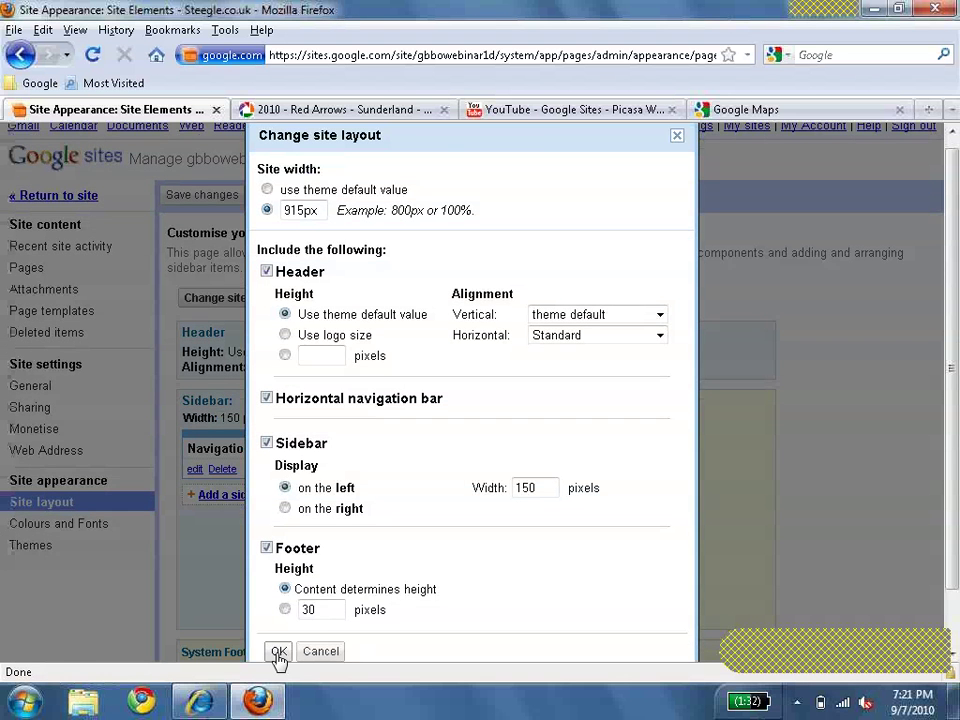
pyautogui.click(279, 652)
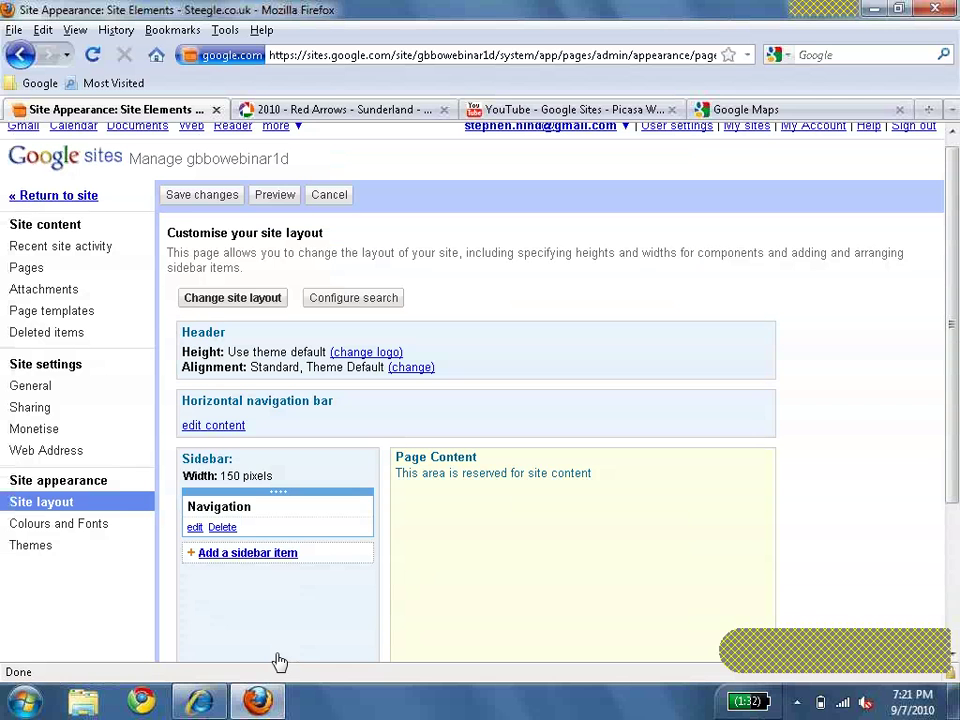
pyautogui.click(191, 196)
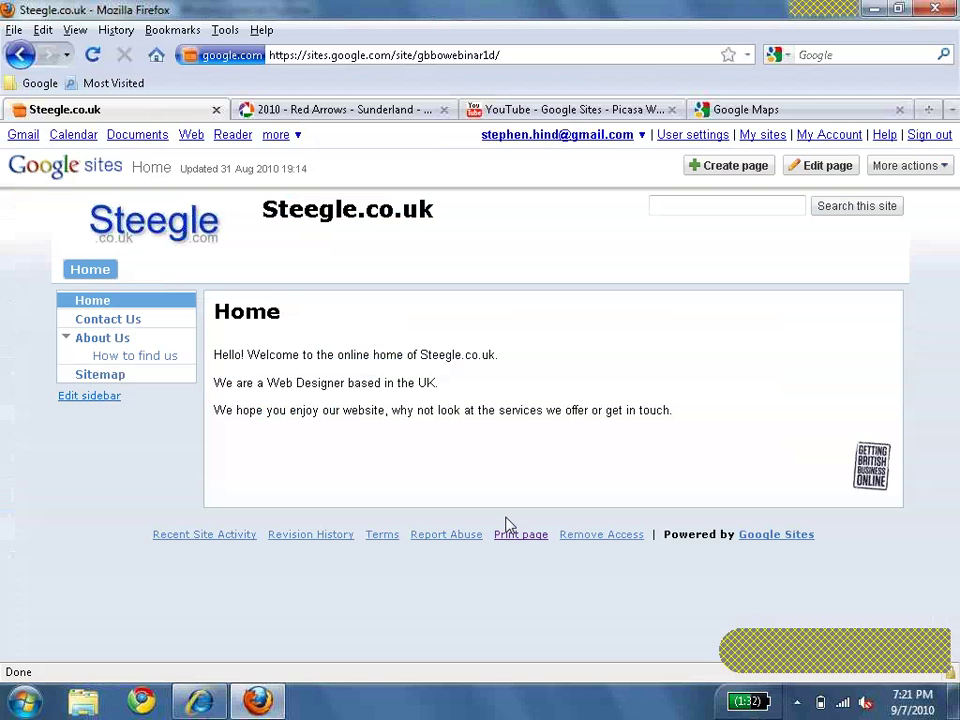
# In the site layout, edit the horizontal navigation bar's content and add the Contact Us page to it.
pyautogui.click(902, 170)
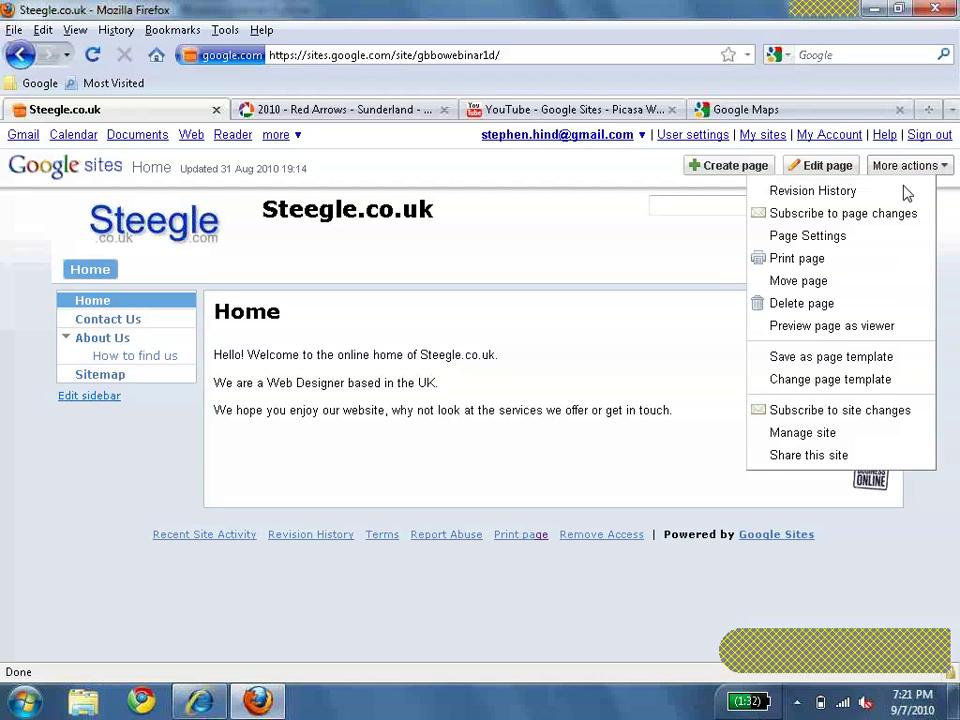
pyautogui.click(893, 440)
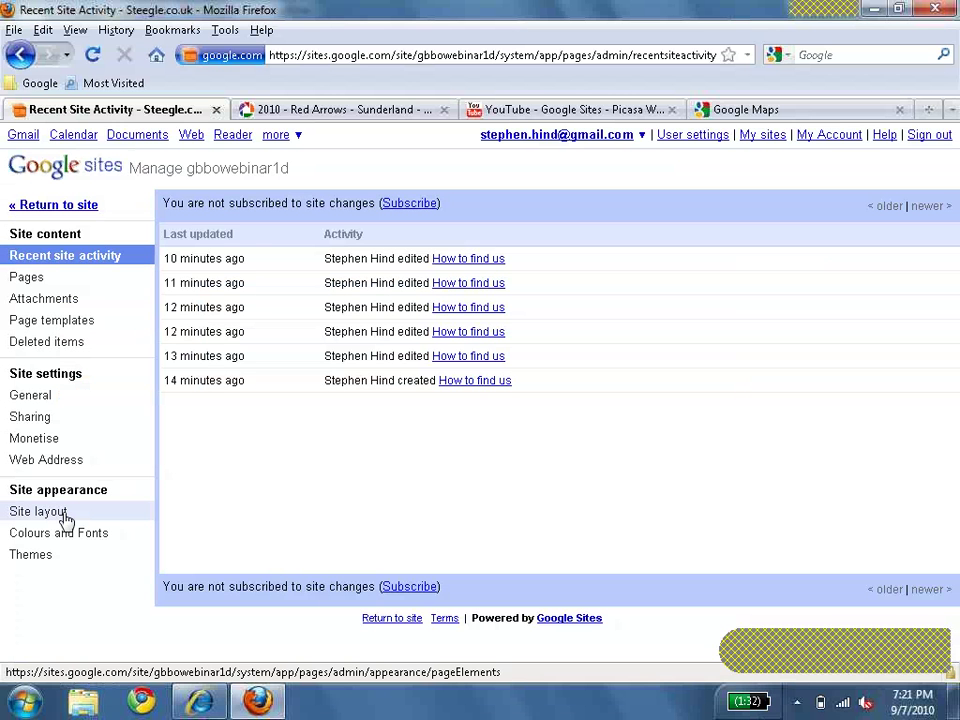
pyautogui.click(65, 518)
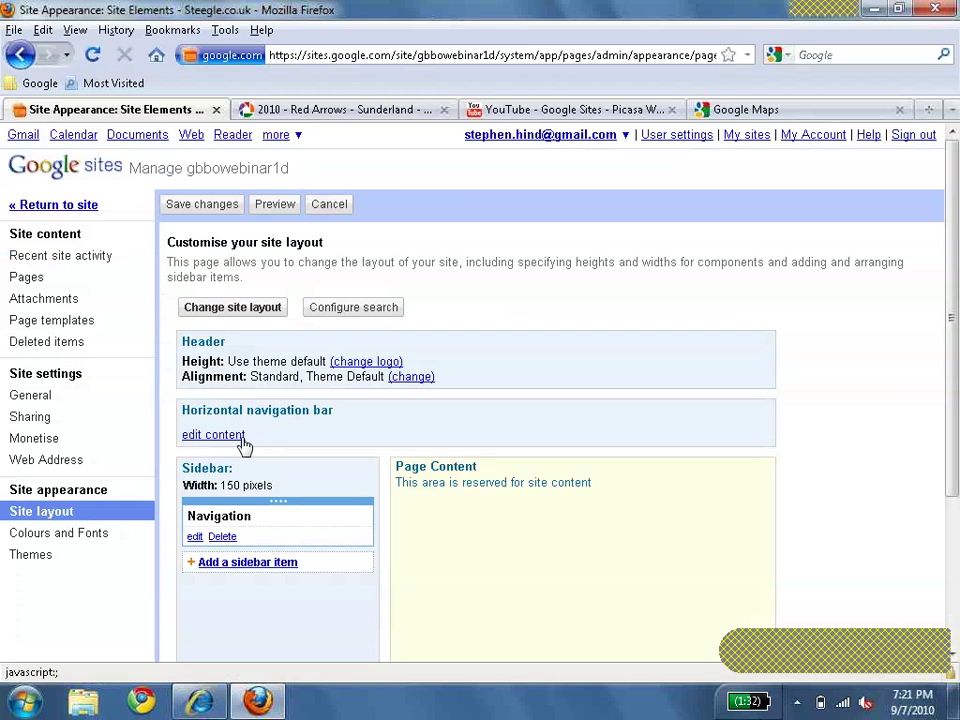
pyautogui.click(241, 440)
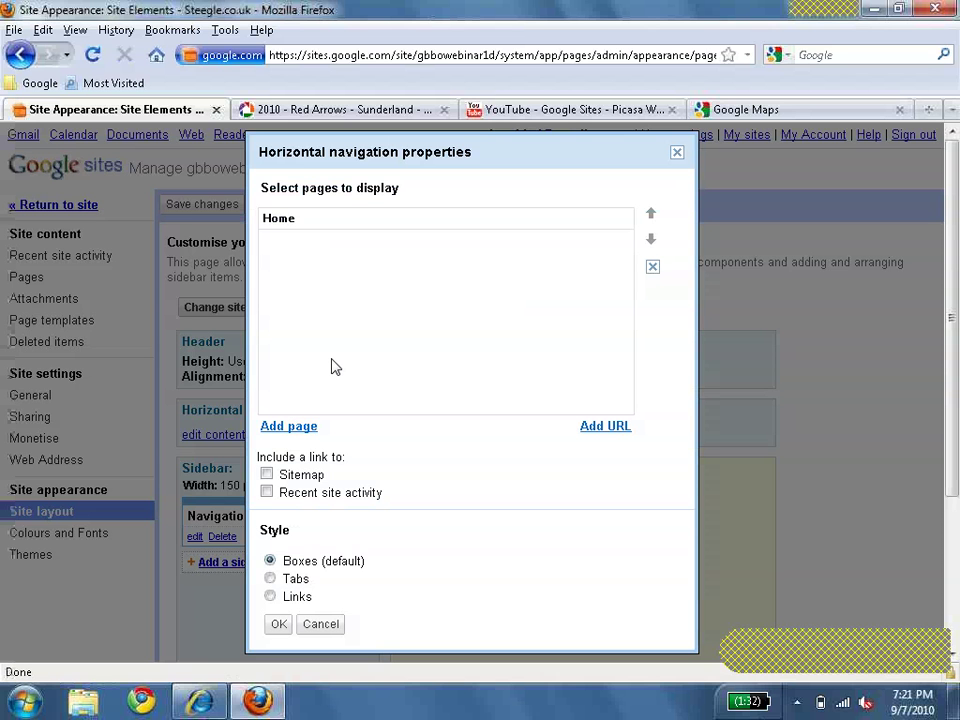
pyautogui.click(289, 427)
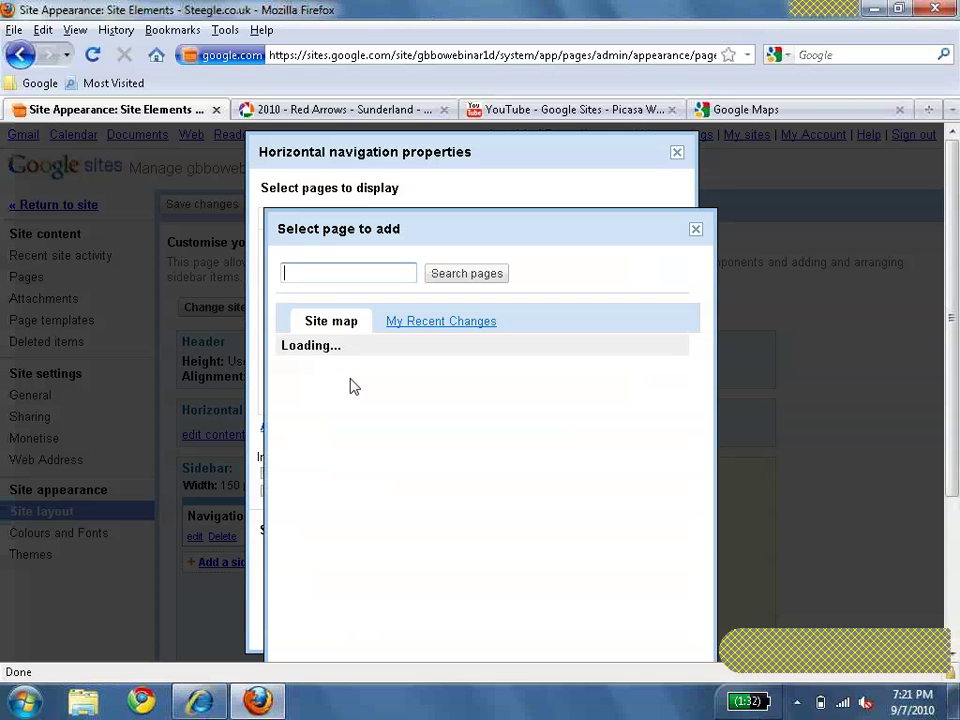
pyautogui.click(351, 386)
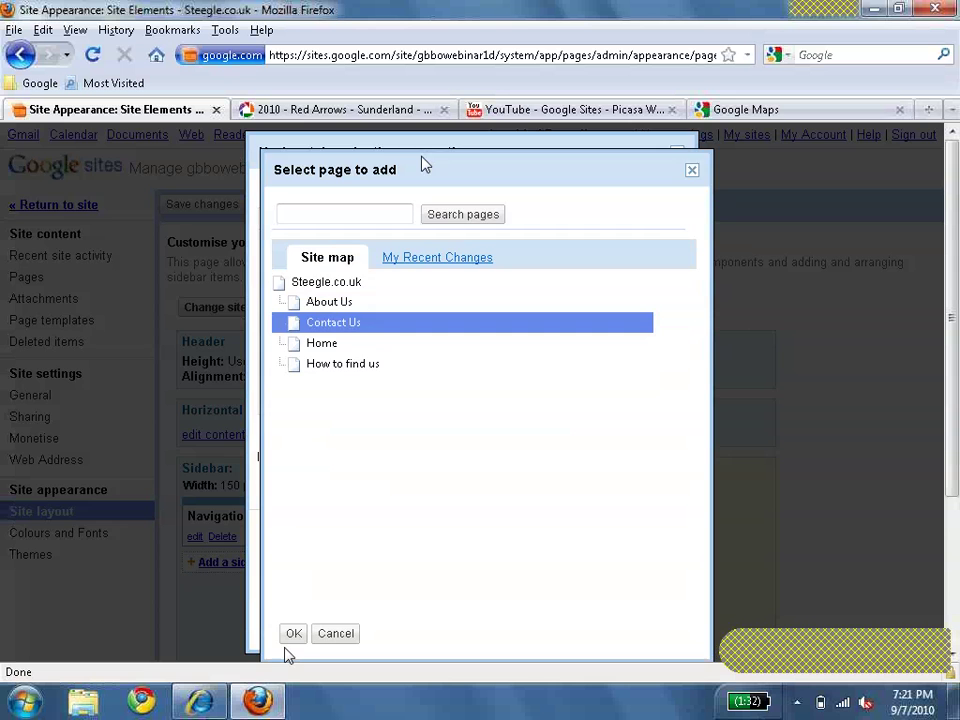
pyautogui.click(292, 634)
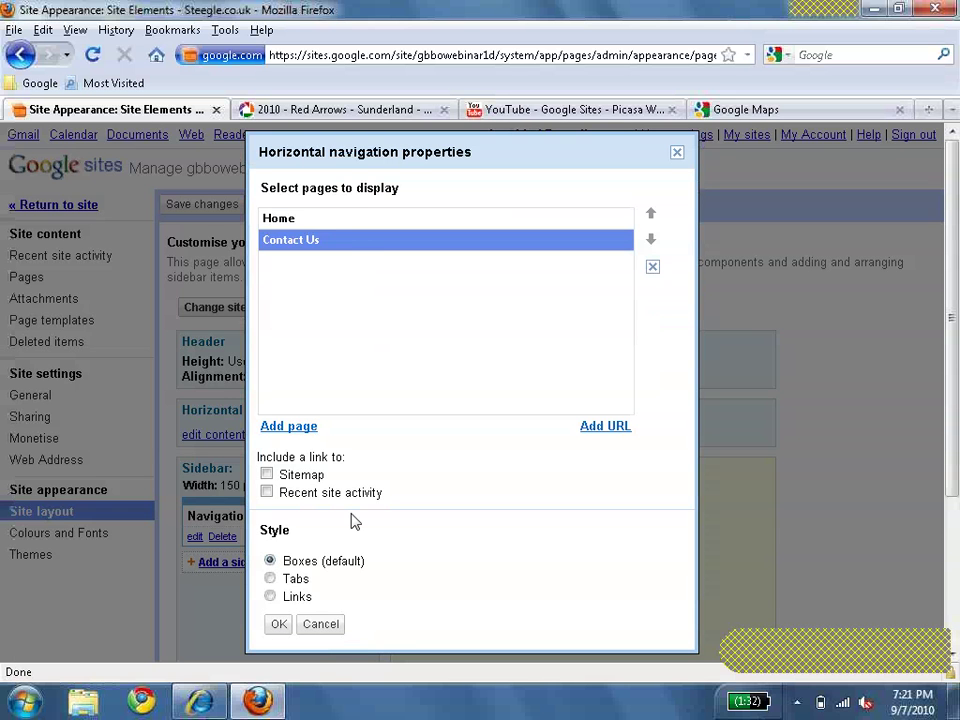
# Add the About Us page to the horizontal navigation bar.
pyautogui.click(313, 430)
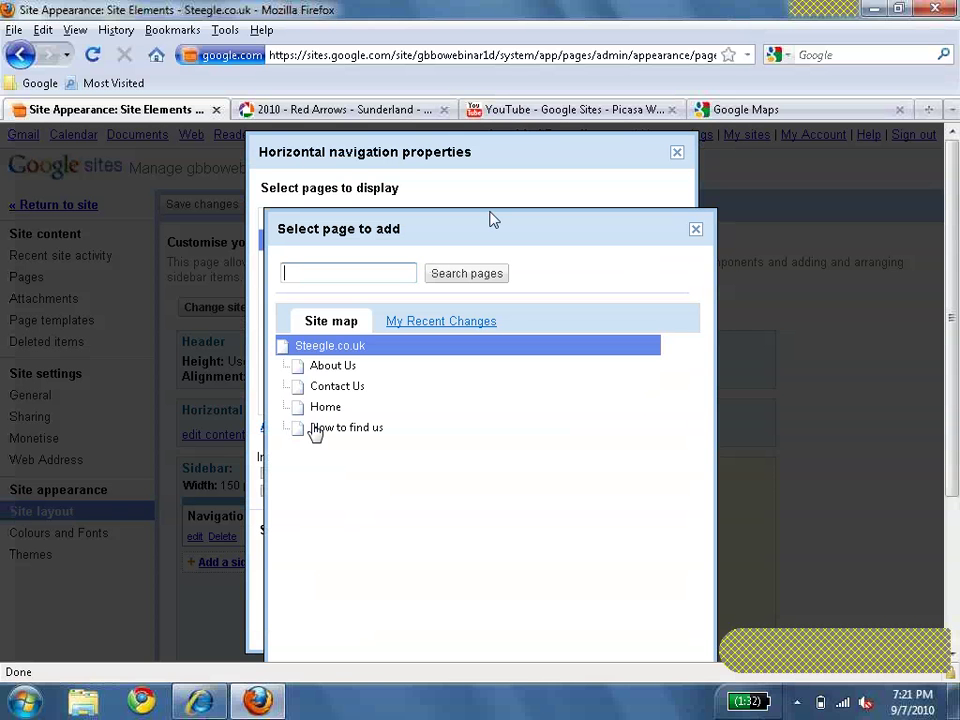
pyautogui.press('Down')
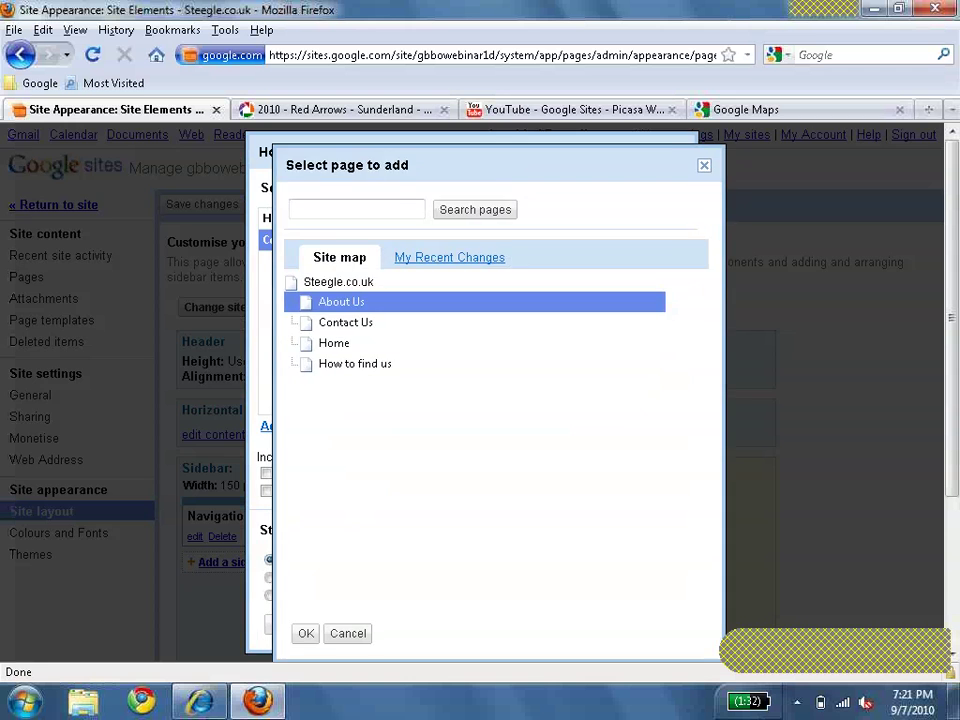
pyautogui.click(298, 633)
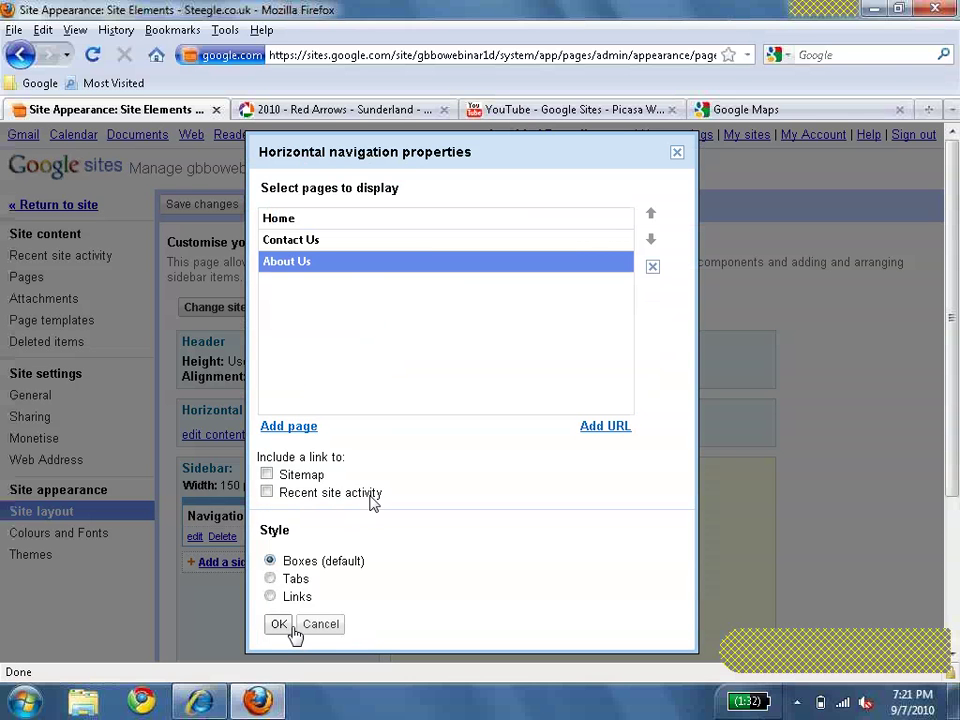
# Confirm the horizontal navigation bar's pages with the default Boxes style and save the site layout changes.
pyautogui.moveTo(371, 500); pyautogui.dragTo(343, 421)
pyautogui.click(343, 421)
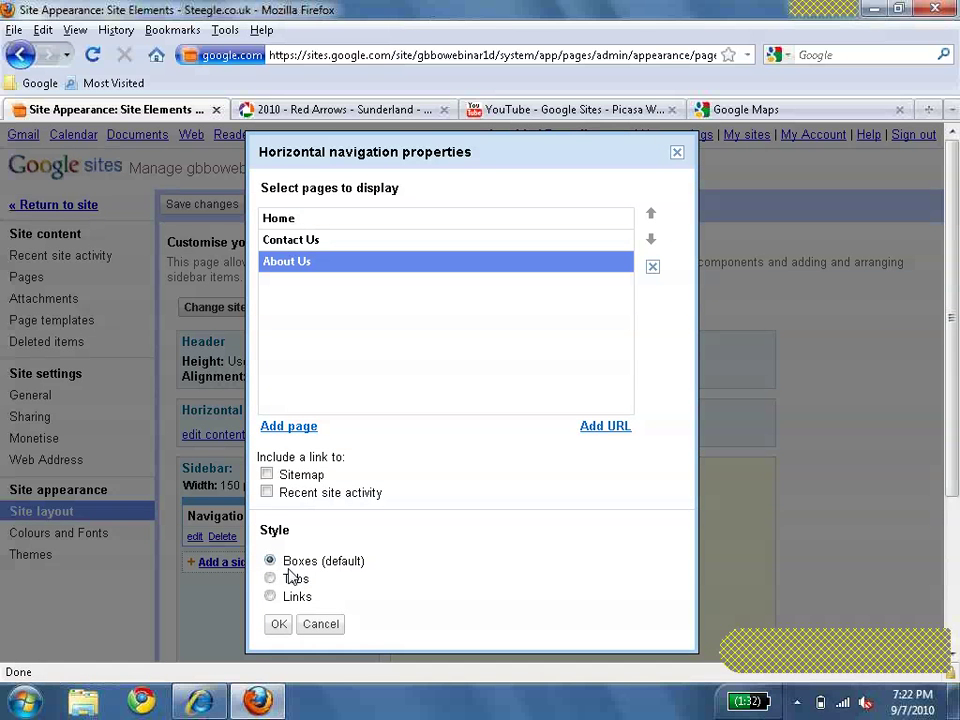
pyautogui.click(278, 622)
pyautogui.click(230, 208)
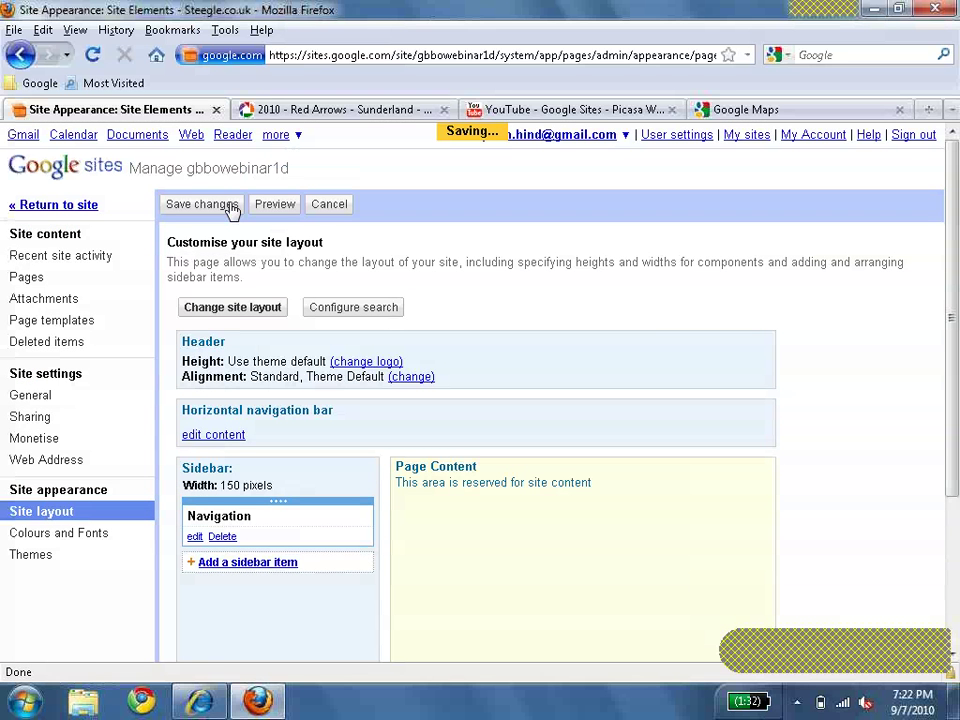
# Return to the site and try the Contact Us and About Us links in the horizontal navigation bar.
pyautogui.click(88, 207)
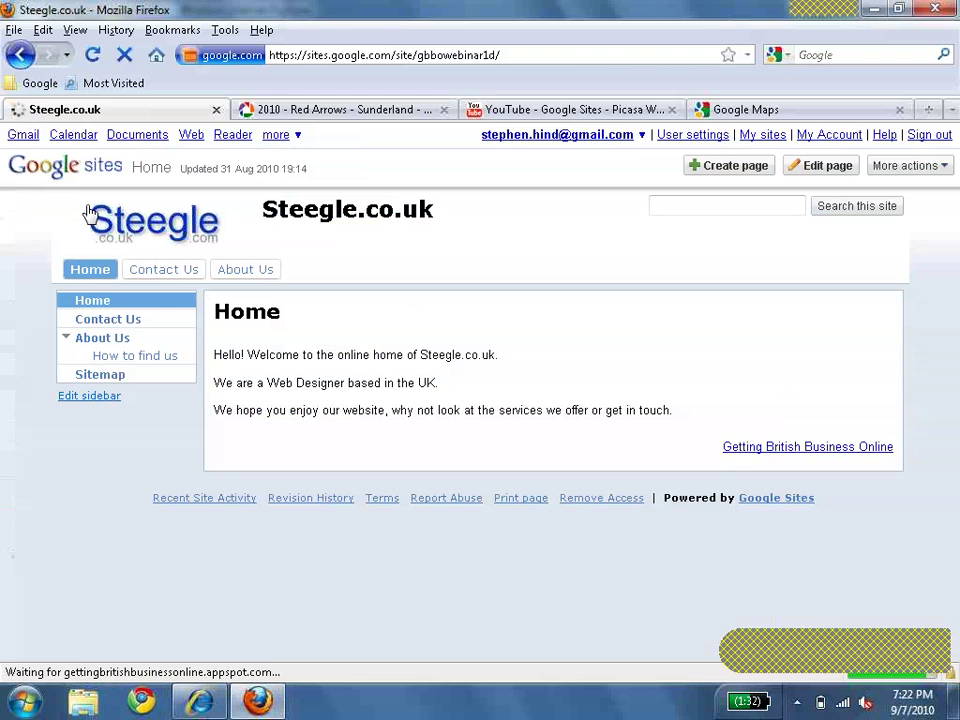
pyautogui.click(144, 272)
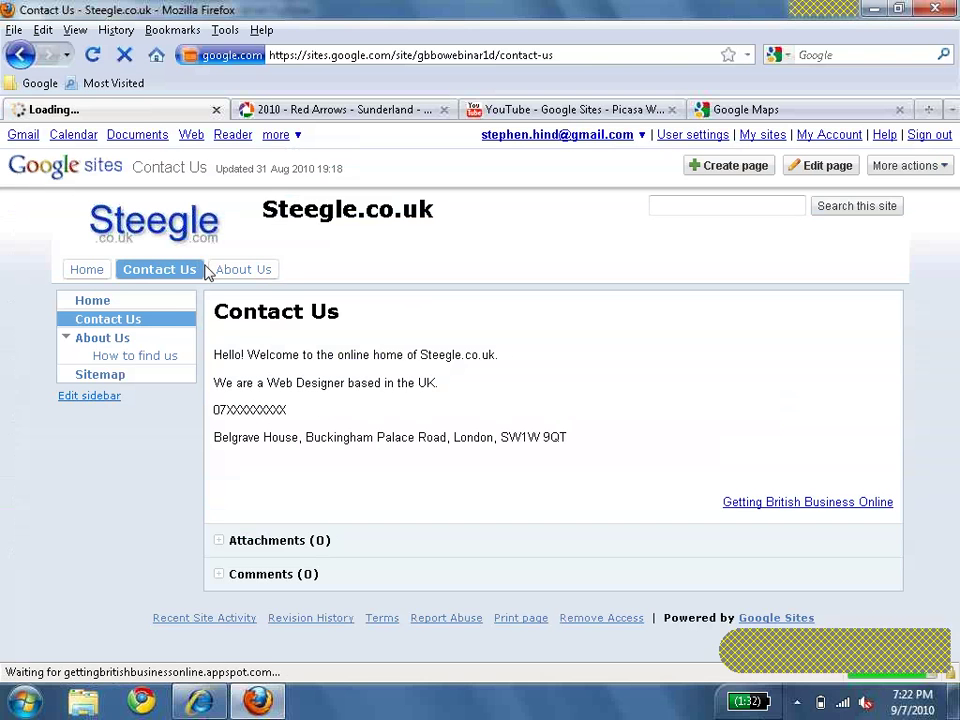
pyautogui.click(264, 281)
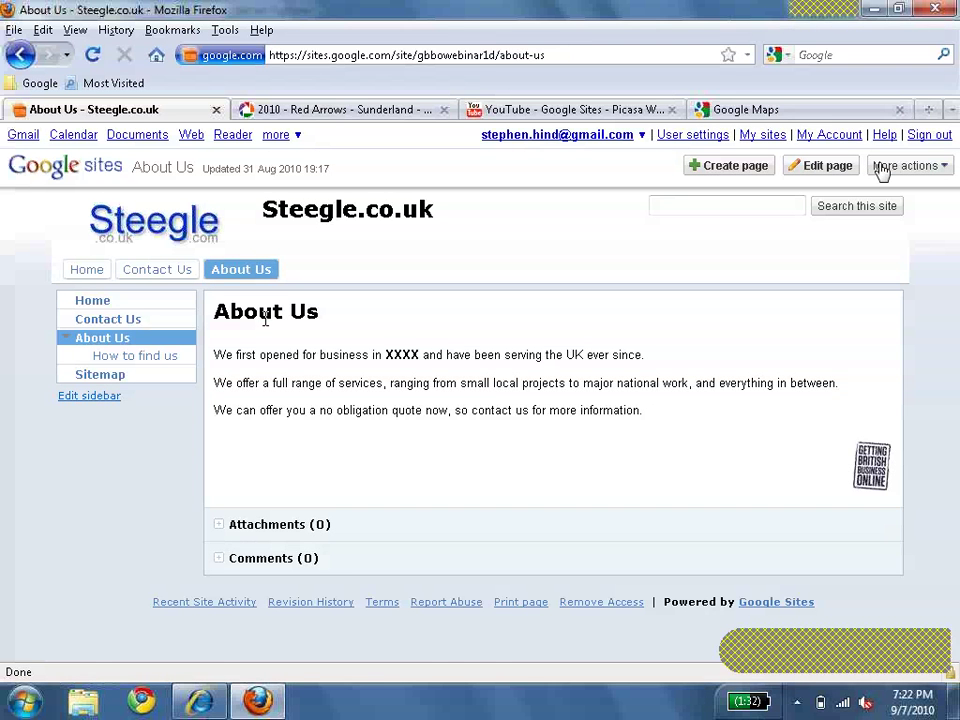
# Set the horizontal navigation bar's style to Tabs, save the site layout and return to the site.
pyautogui.click(81, 400)
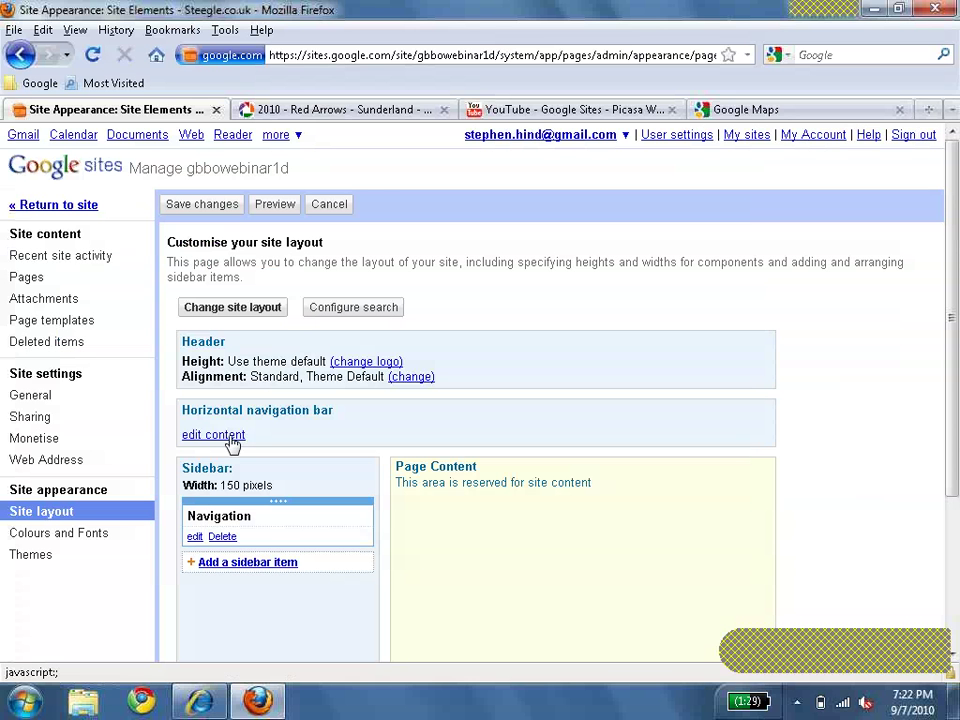
pyautogui.click(232, 437)
pyautogui.click(270, 578)
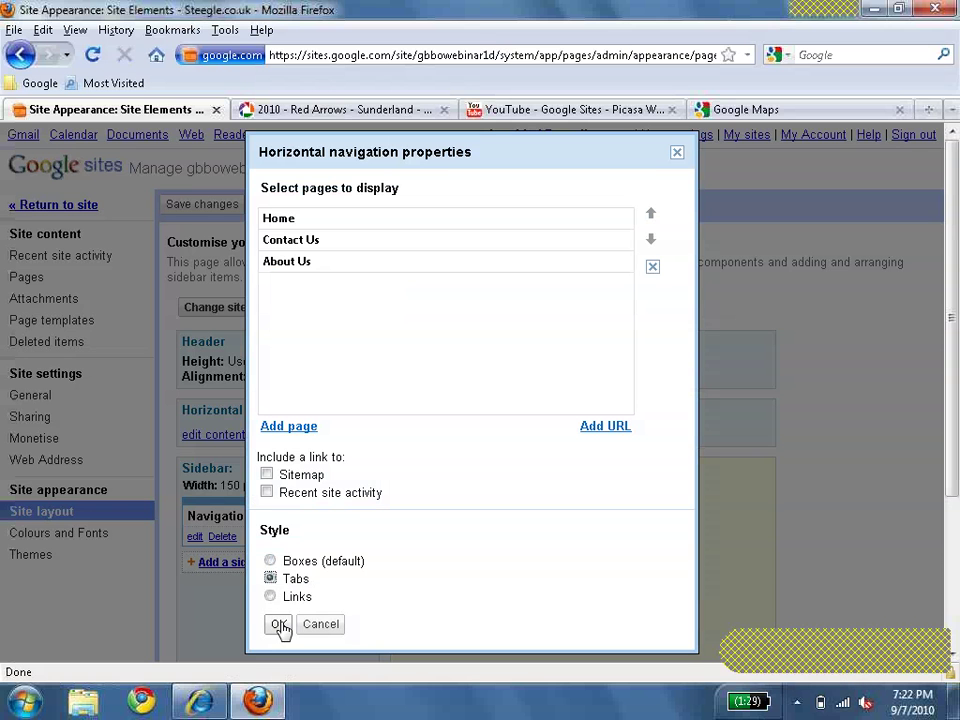
pyautogui.click(279, 624)
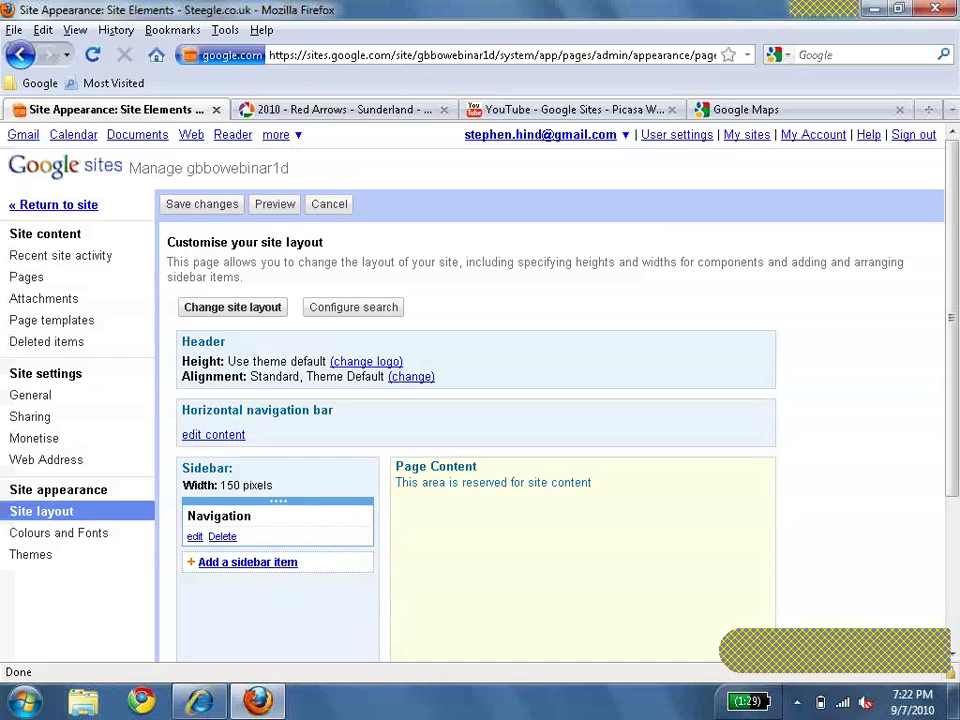
pyautogui.click(233, 218)
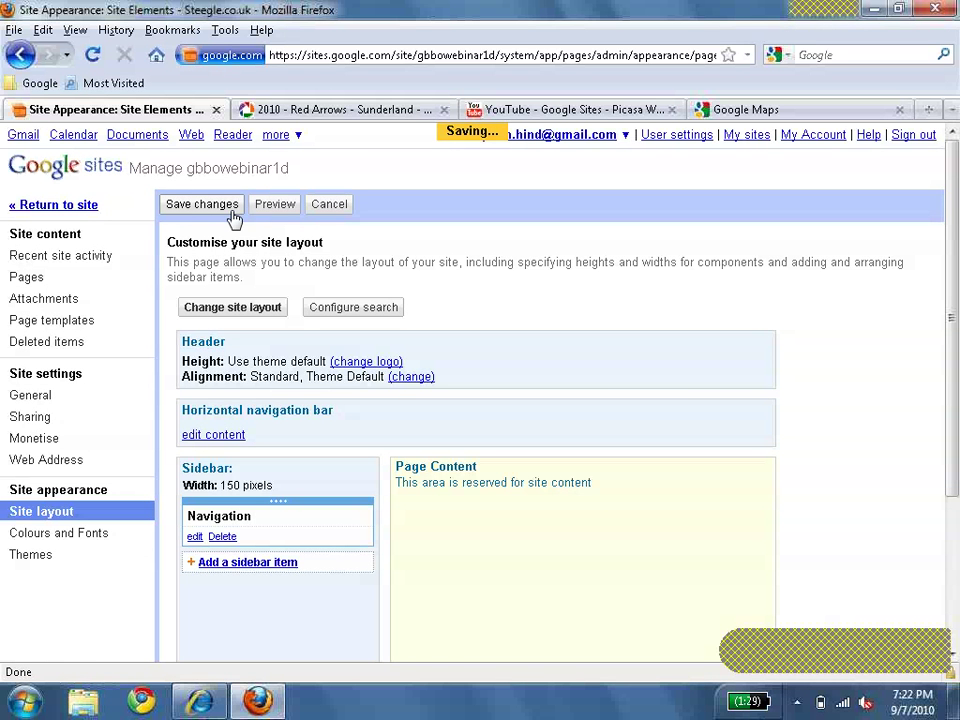
pyautogui.click(94, 210)
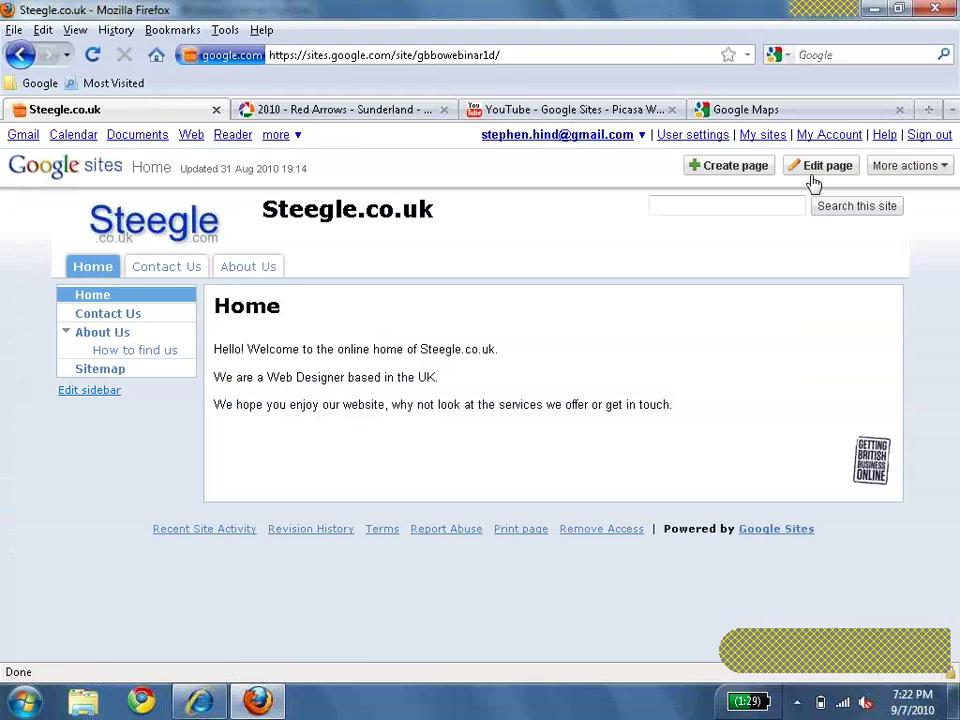
# Set the horizontal navigation bar's style to Links, save the site layout and return to the site.
pyautogui.click(109, 396)
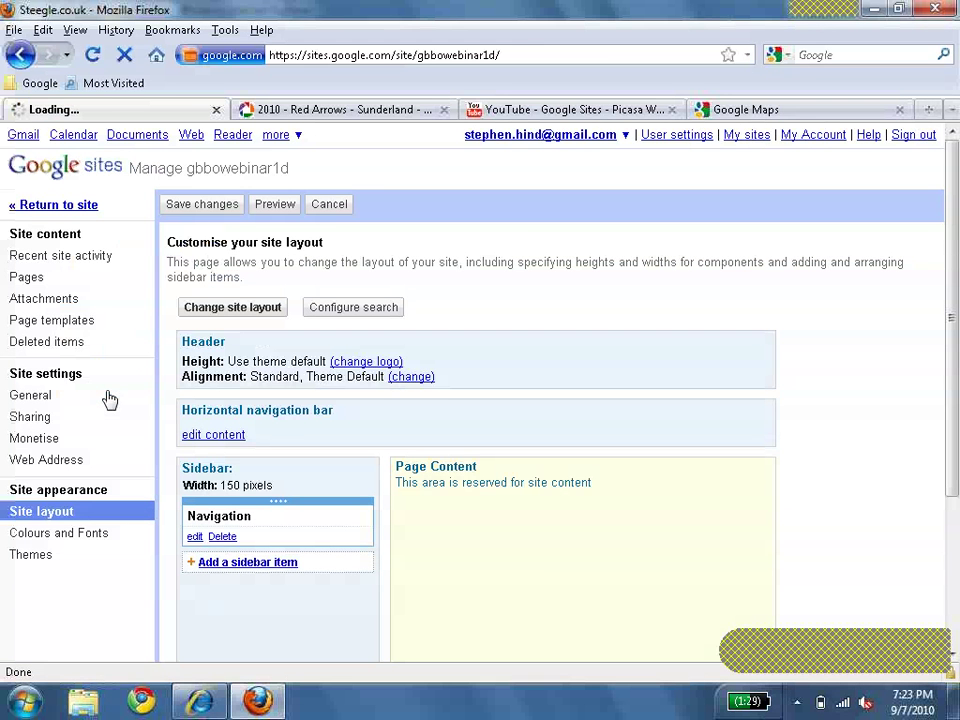
pyautogui.click(236, 438)
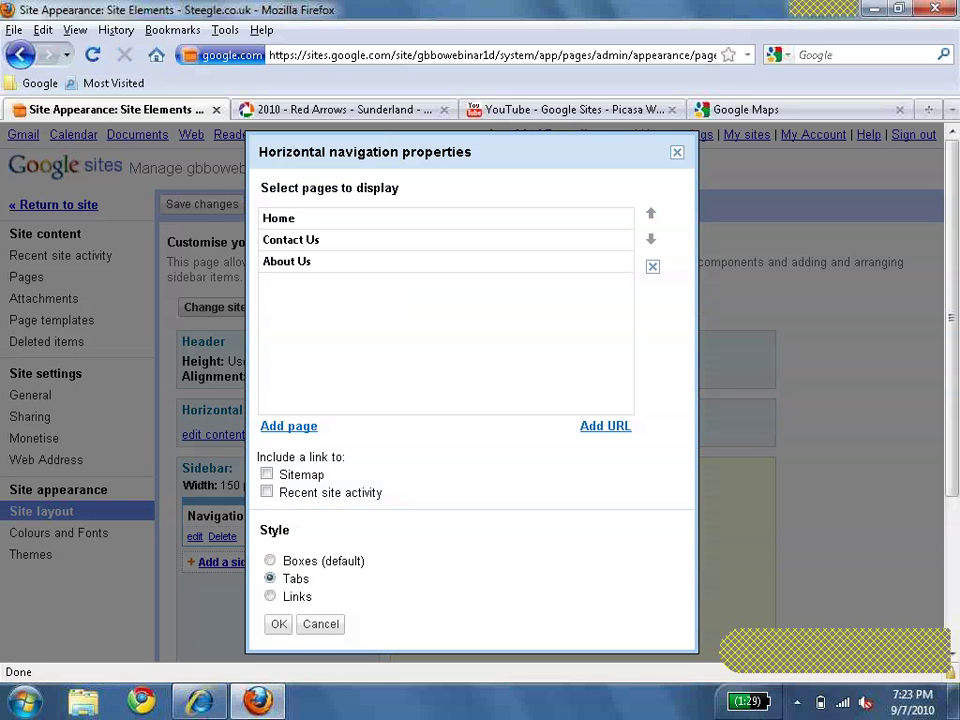
pyautogui.click(270, 596)
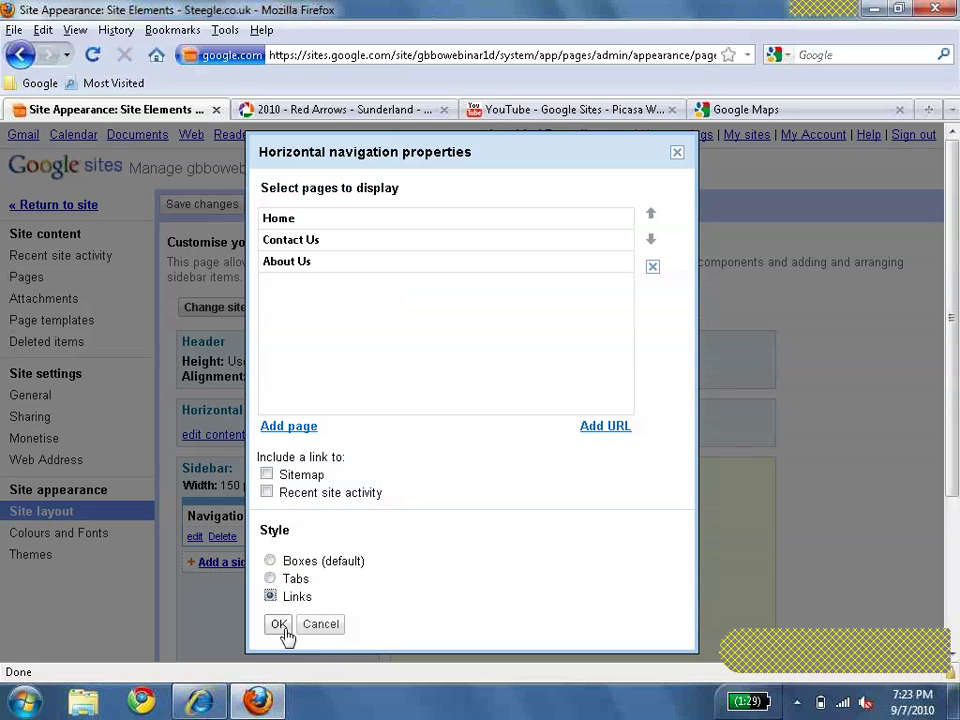
pyautogui.click(279, 624)
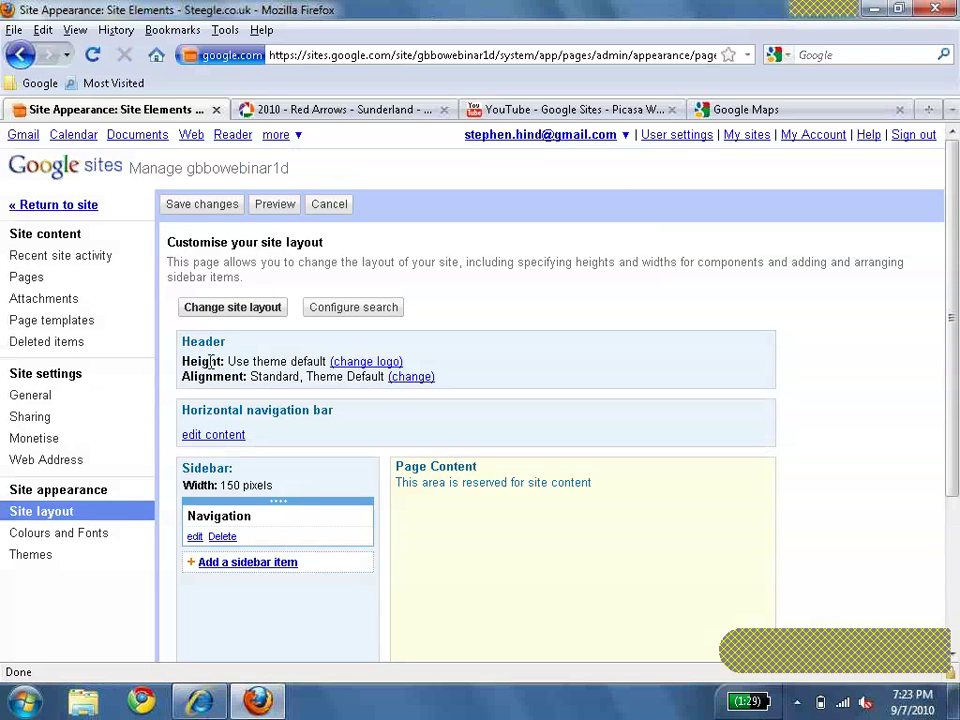
pyautogui.click(211, 207)
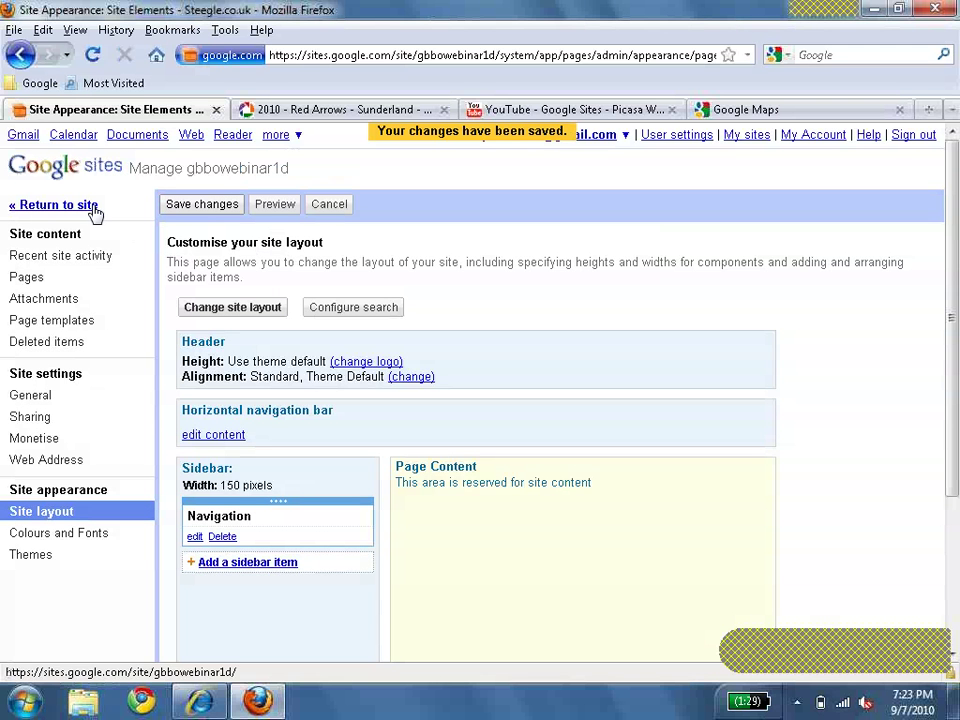
pyautogui.click(93, 208)
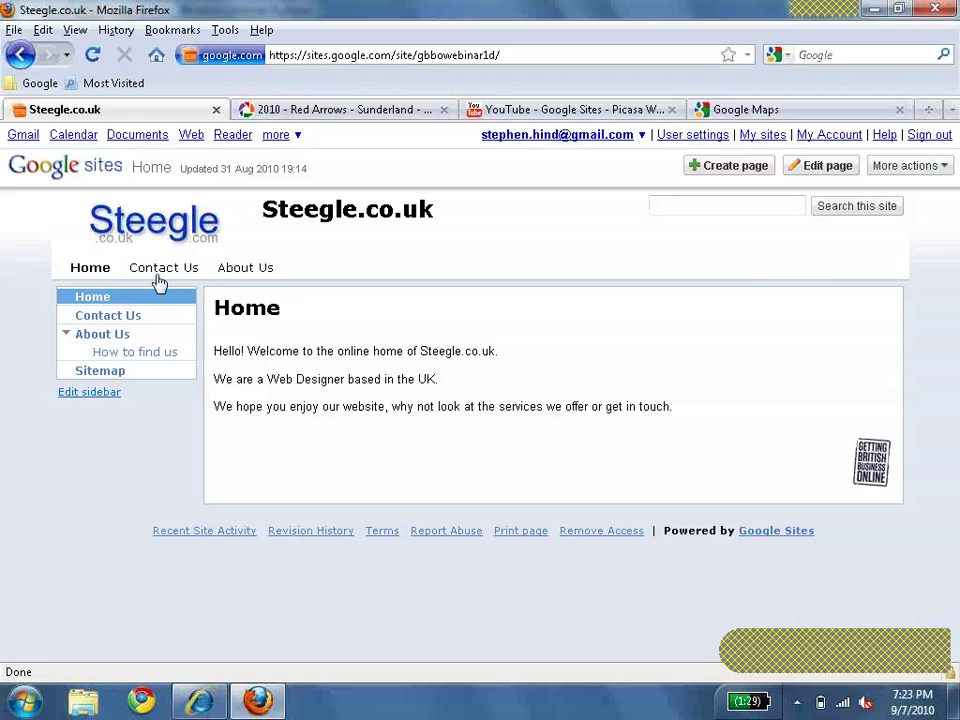
# In the site's Colours and Fonts settings, set the horizontal navigation text colour to a custom bright blue.
pyautogui.click(924, 176)
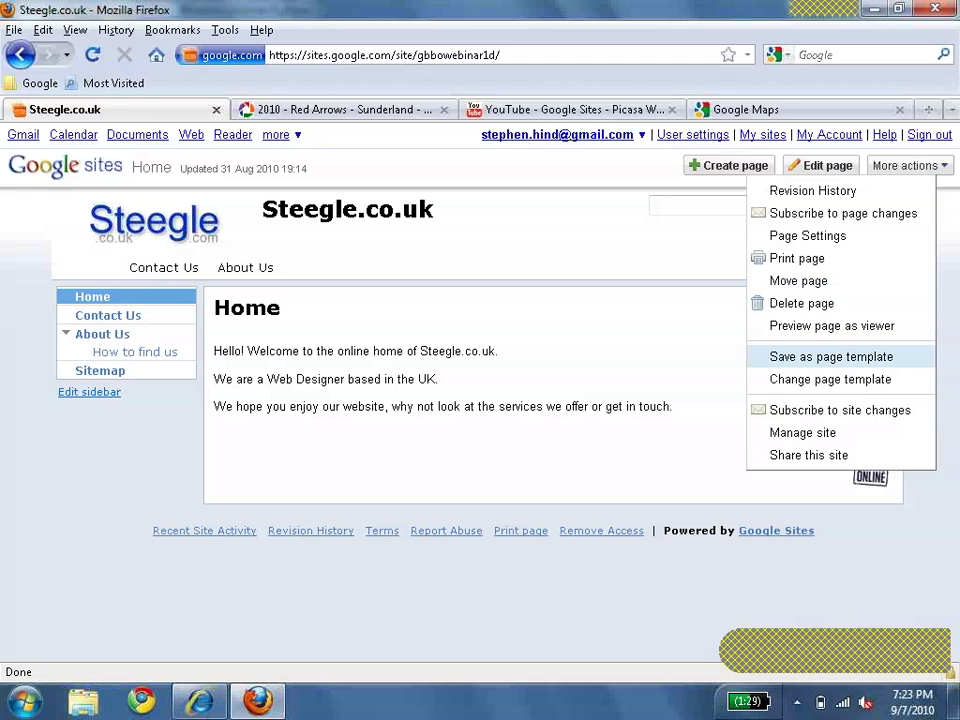
pyautogui.click(885, 438)
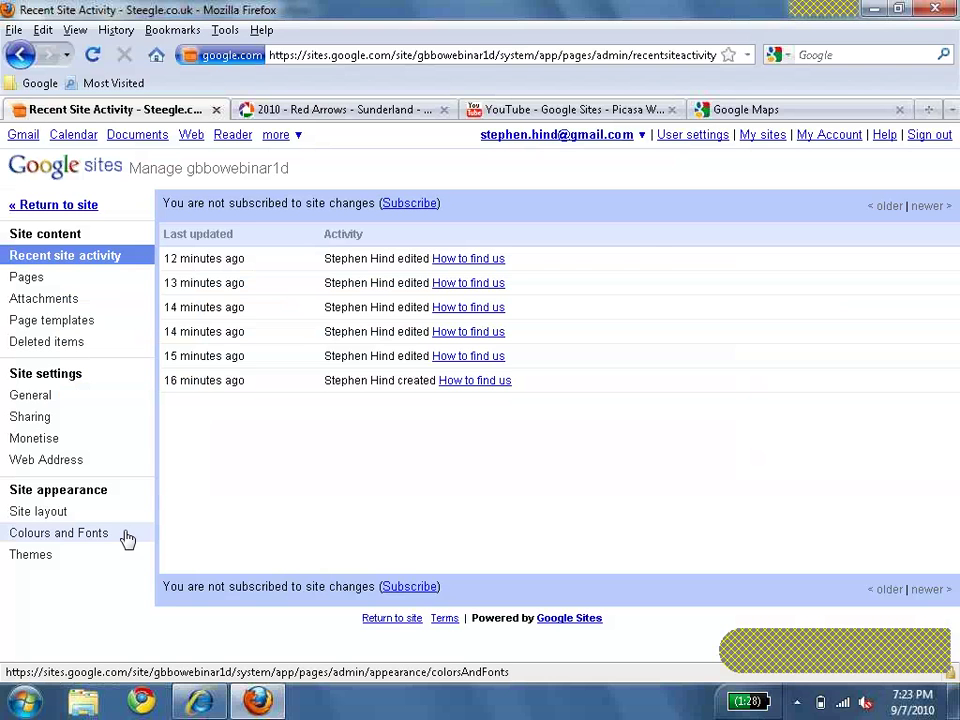
pyautogui.click(127, 539)
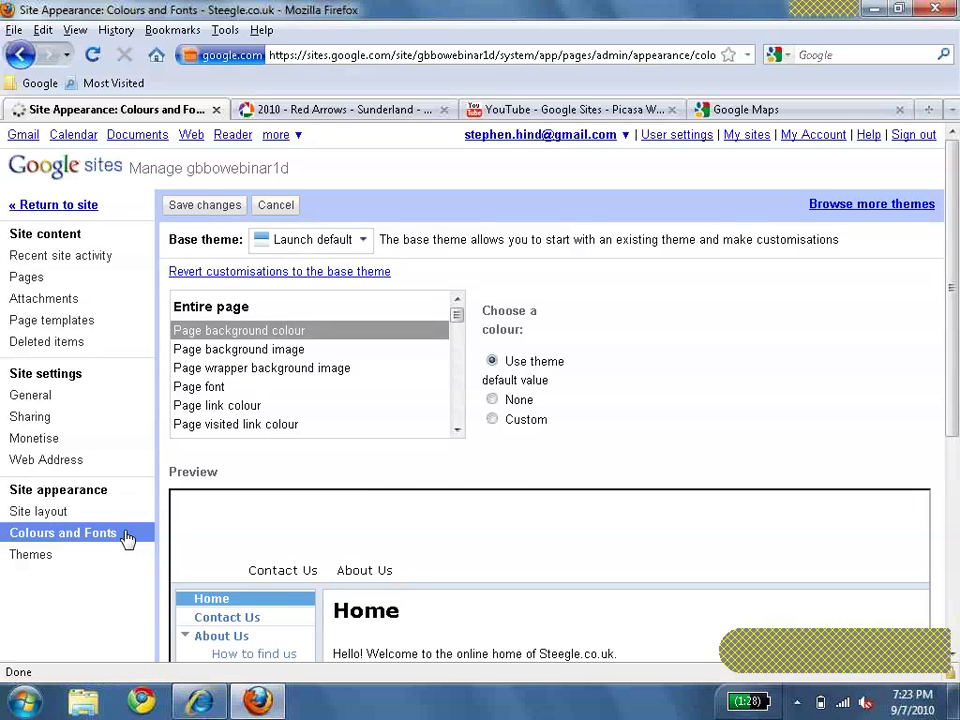
pyautogui.scroll(-1, 955, 313)
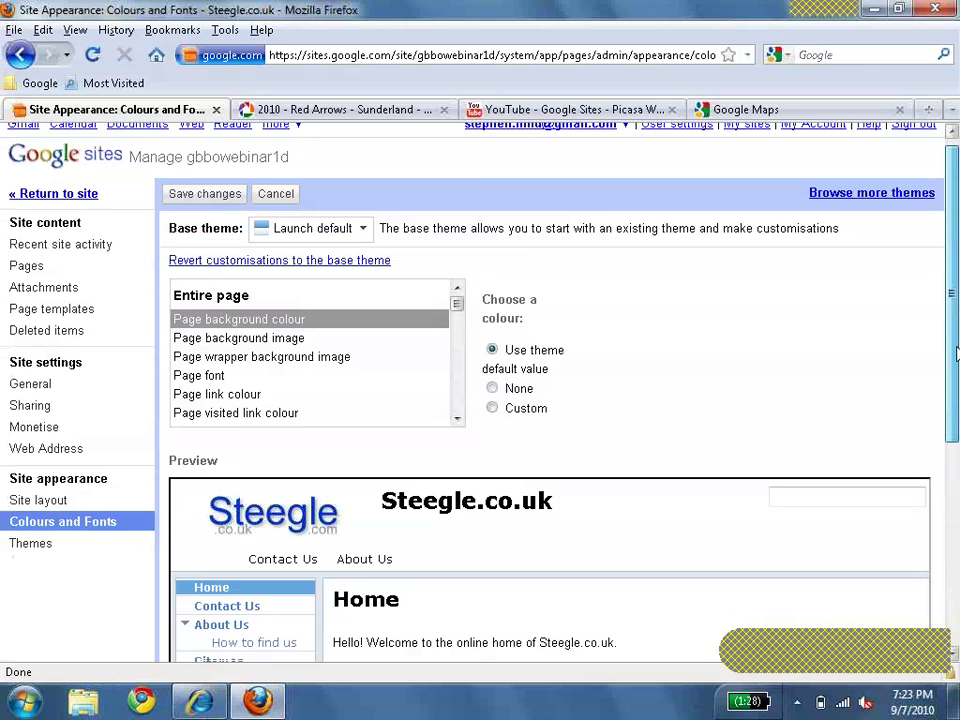
pyautogui.scroll(-1, 955, 352)
pyautogui.scroll(-7, 452, 259)
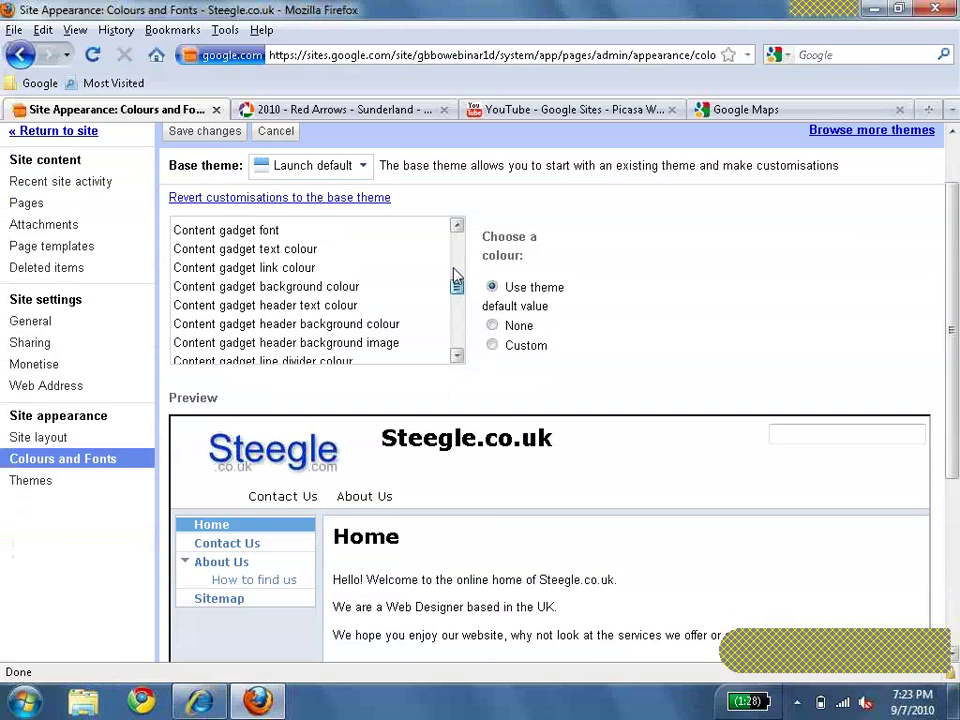
pyautogui.scroll(-4, 455, 272)
pyautogui.moveTo(461, 322); pyautogui.dragTo(456, 349)
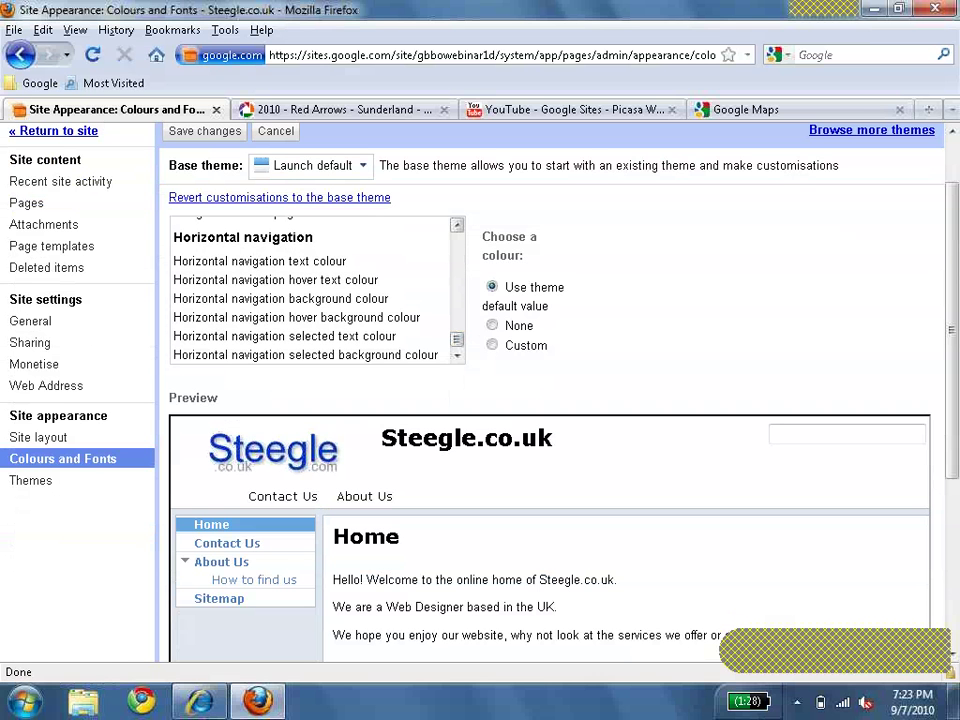
pyautogui.click(332, 265)
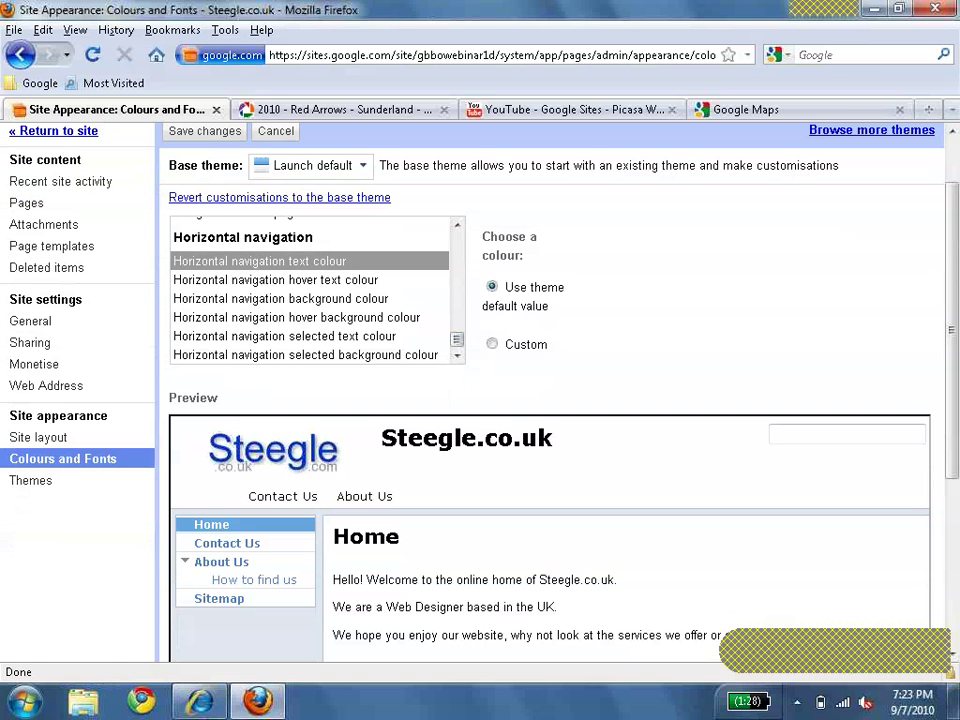
pyautogui.click(492, 344)
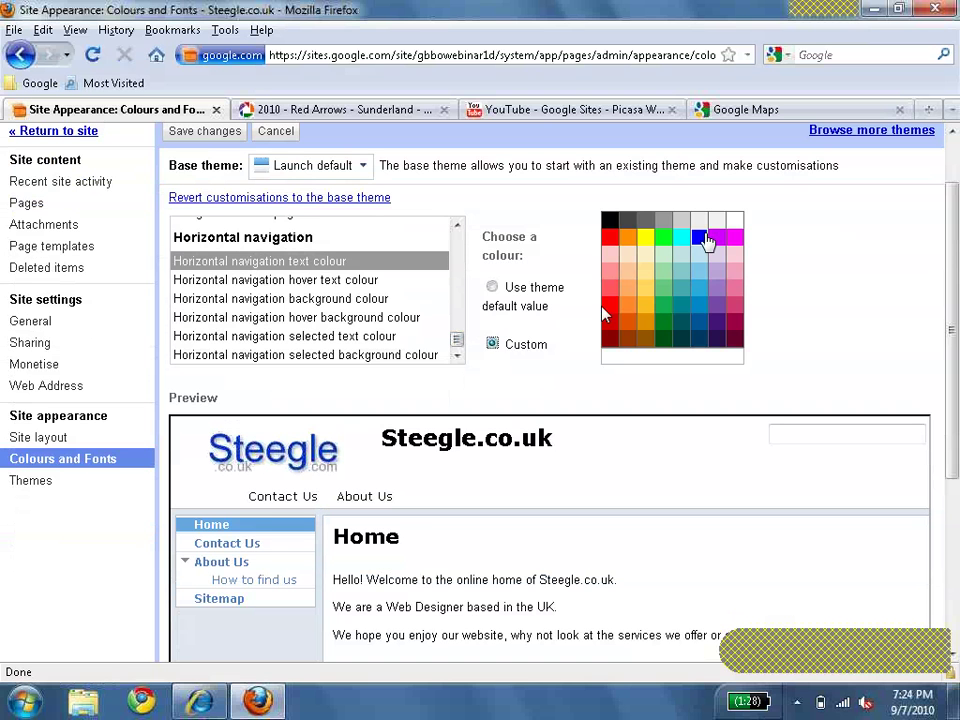
pyautogui.click(701, 237)
# Set the horizontal navigation selected text colour to custom dark red #8b0000 and save the colour changes.
pyautogui.click(357, 338)
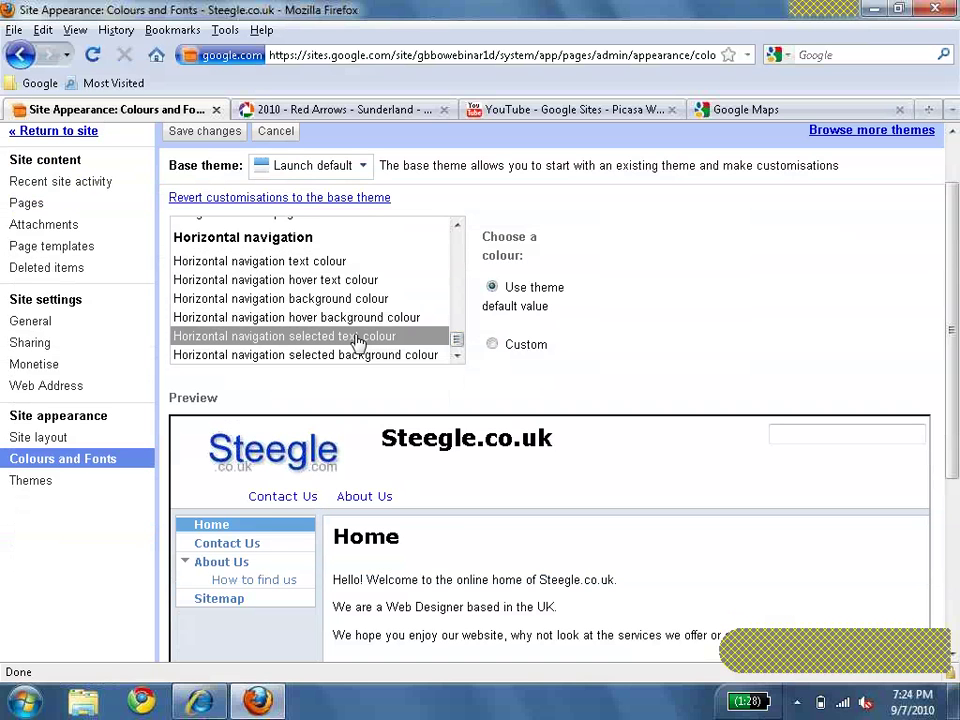
pyautogui.click(492, 344)
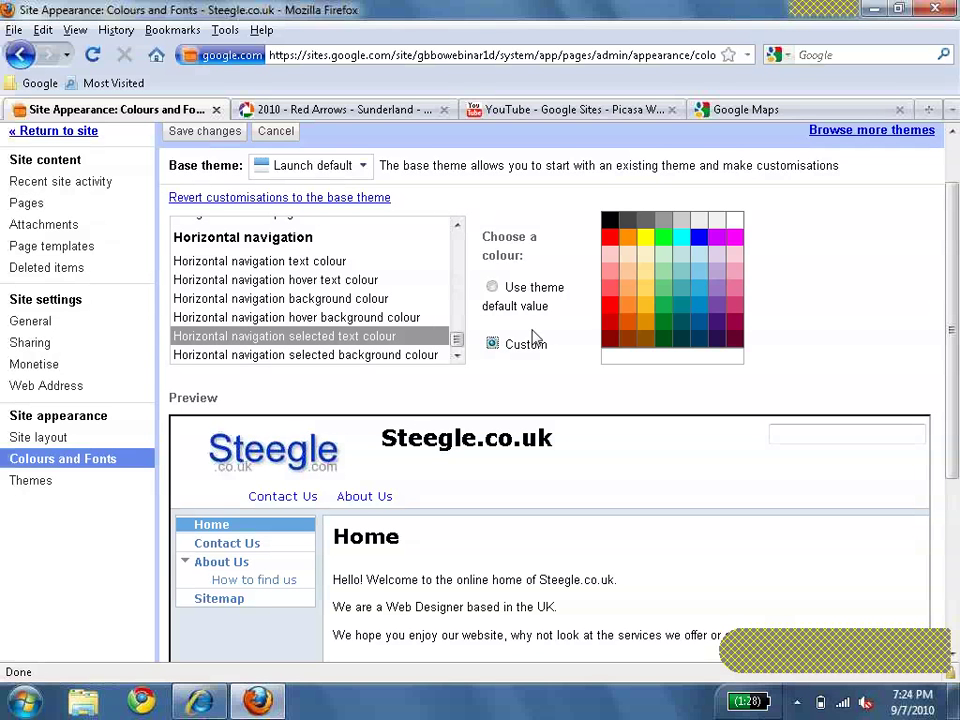
pyautogui.click(610, 338)
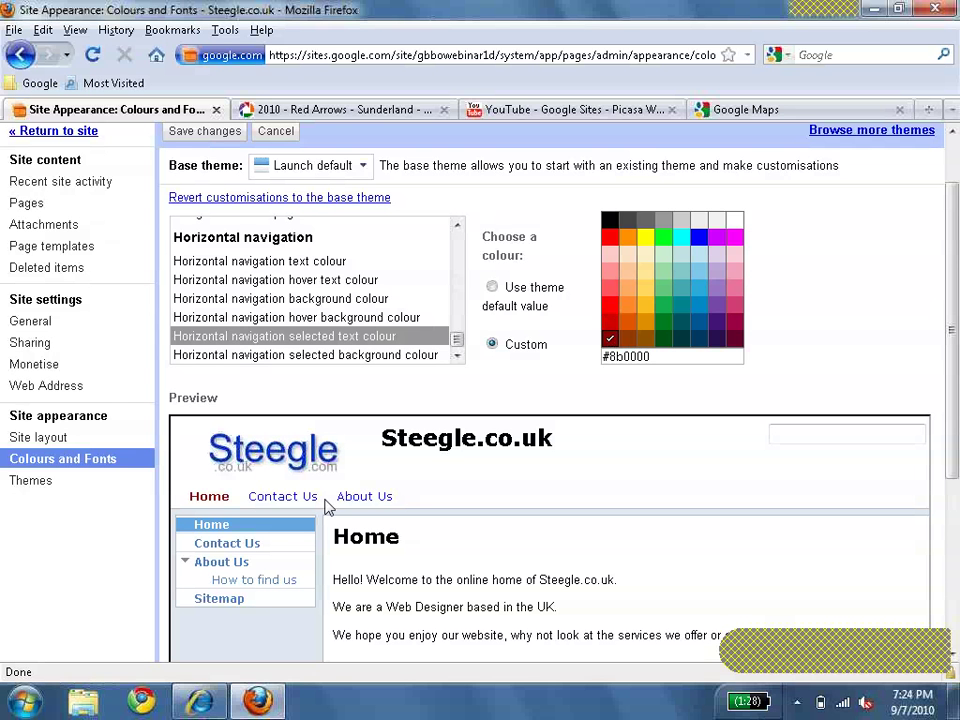
pyautogui.click(238, 135)
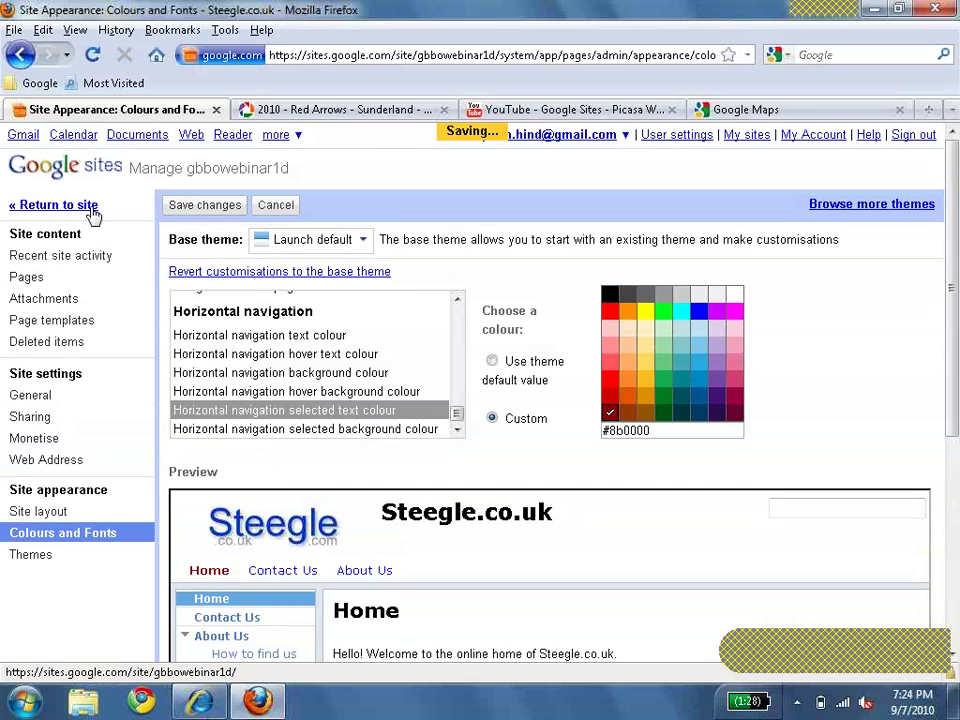
# Return to the site and check the horizontal navigation colours on the Contact Us and About Us pages.
pyautogui.click(55, 204)
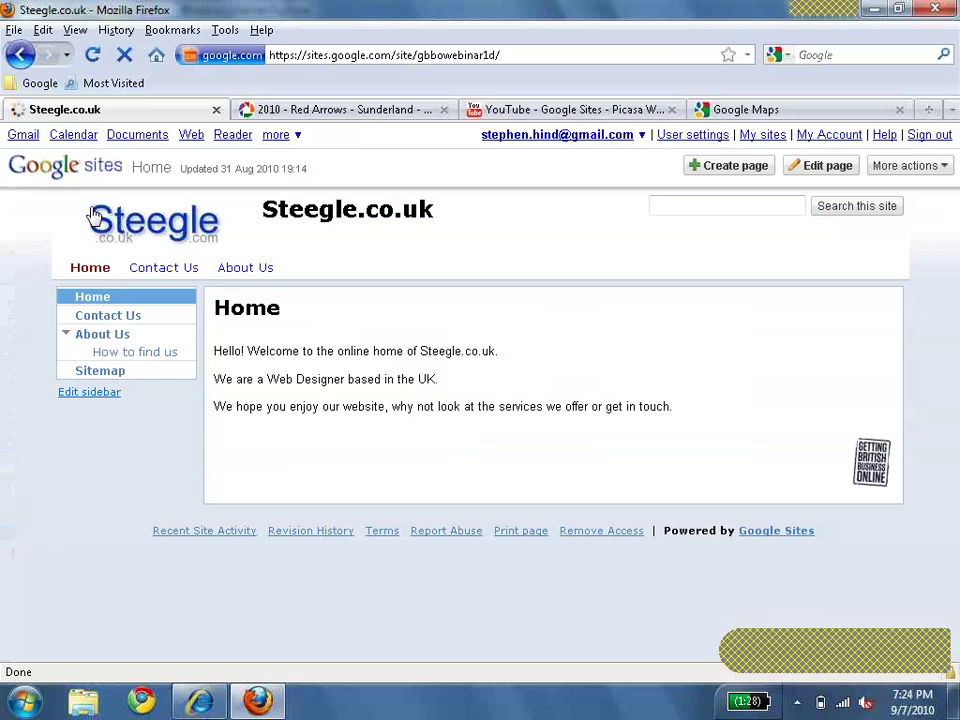
pyautogui.click(165, 270)
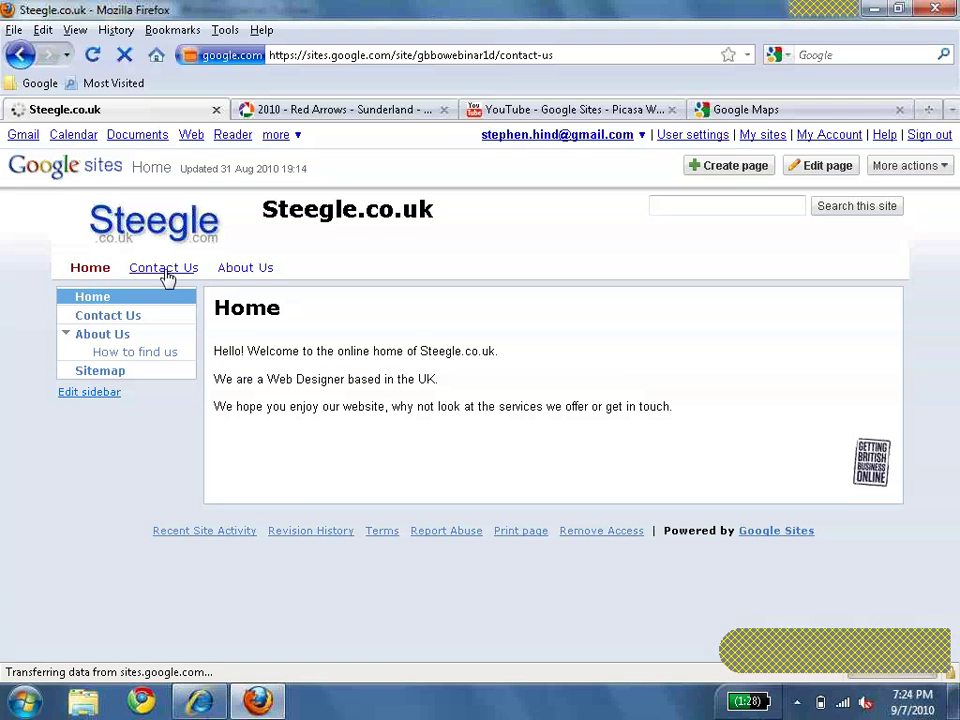
pyautogui.click(230, 268)
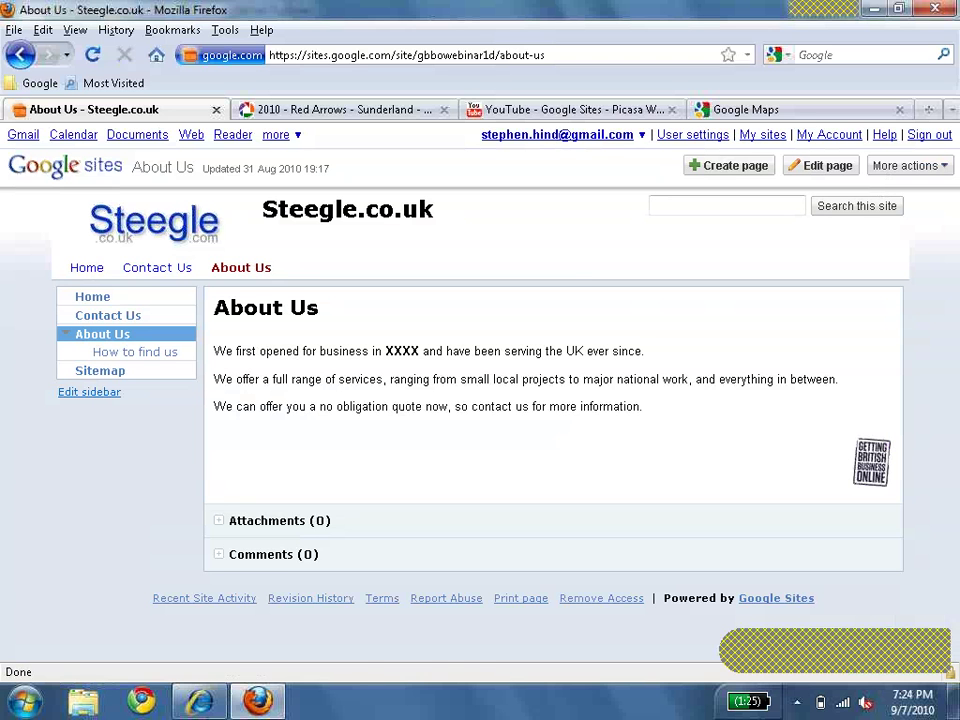
# Open the site footer content in the site layout settings and add the centred text "Website by Steegle.com".
pyautogui.click(101, 395)
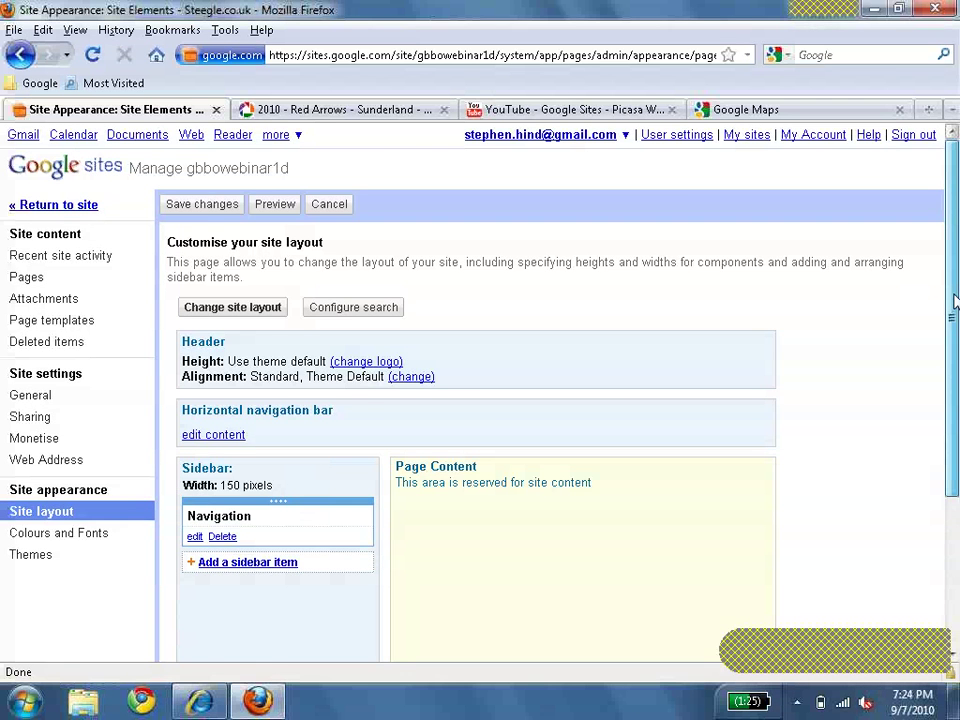
pyautogui.scroll(-2, 397, 567)
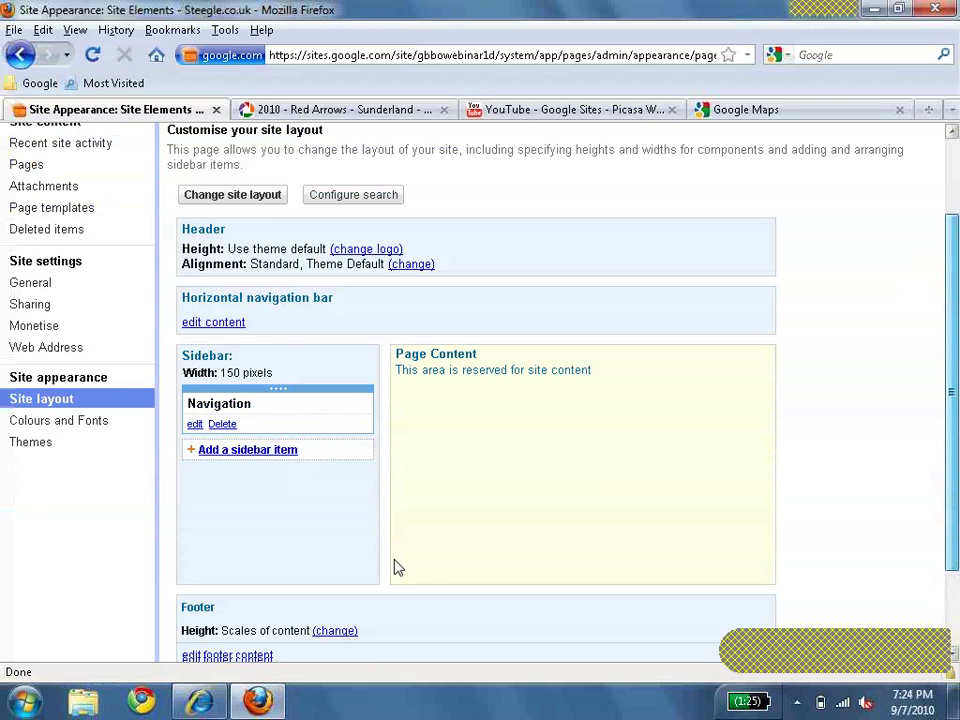
pyautogui.scroll(-2, 397, 567)
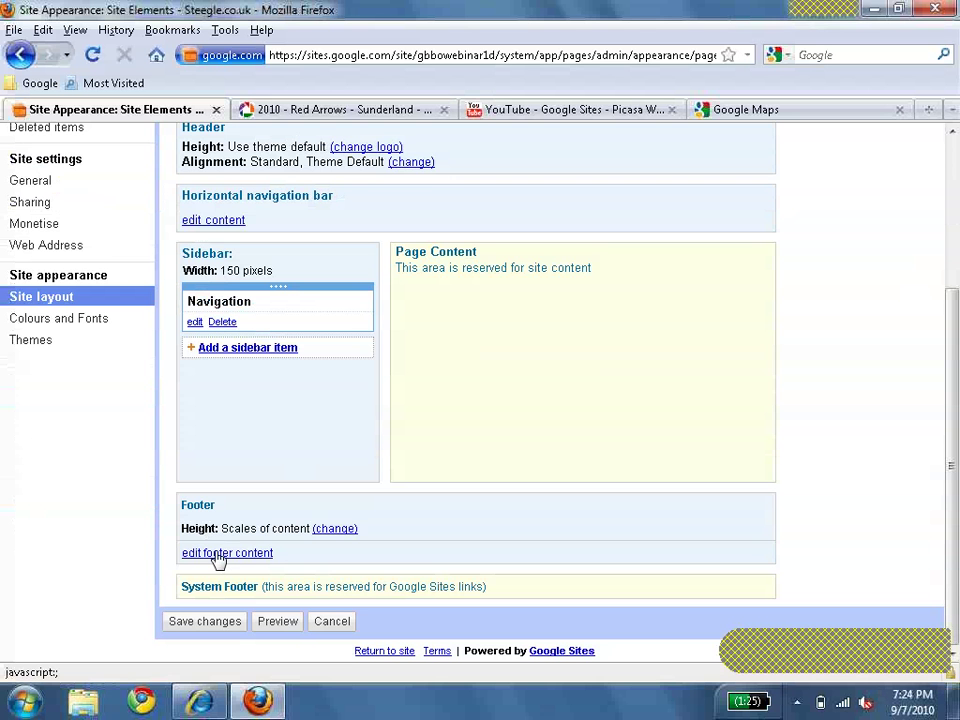
pyautogui.click(219, 556)
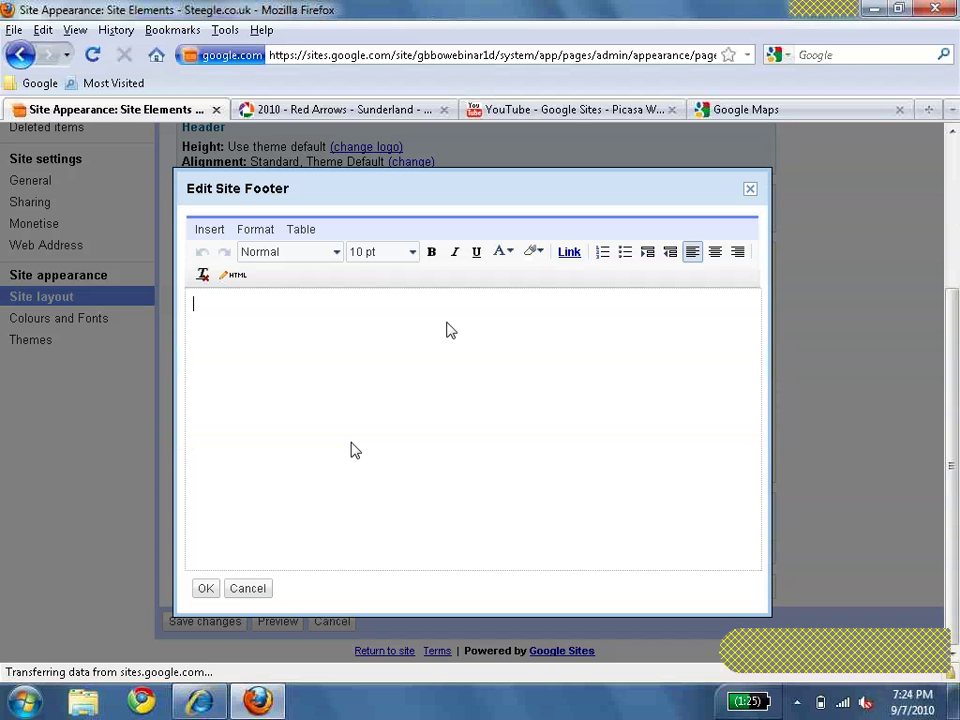
pyautogui.click(716, 254)
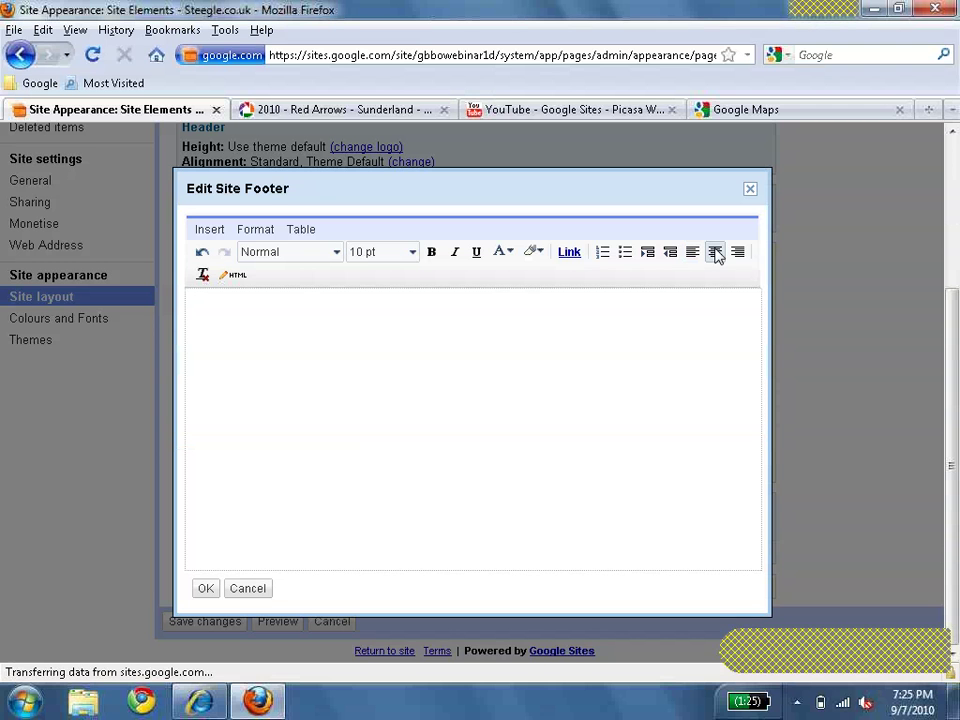
pyautogui.write('Website by Steegle.com')
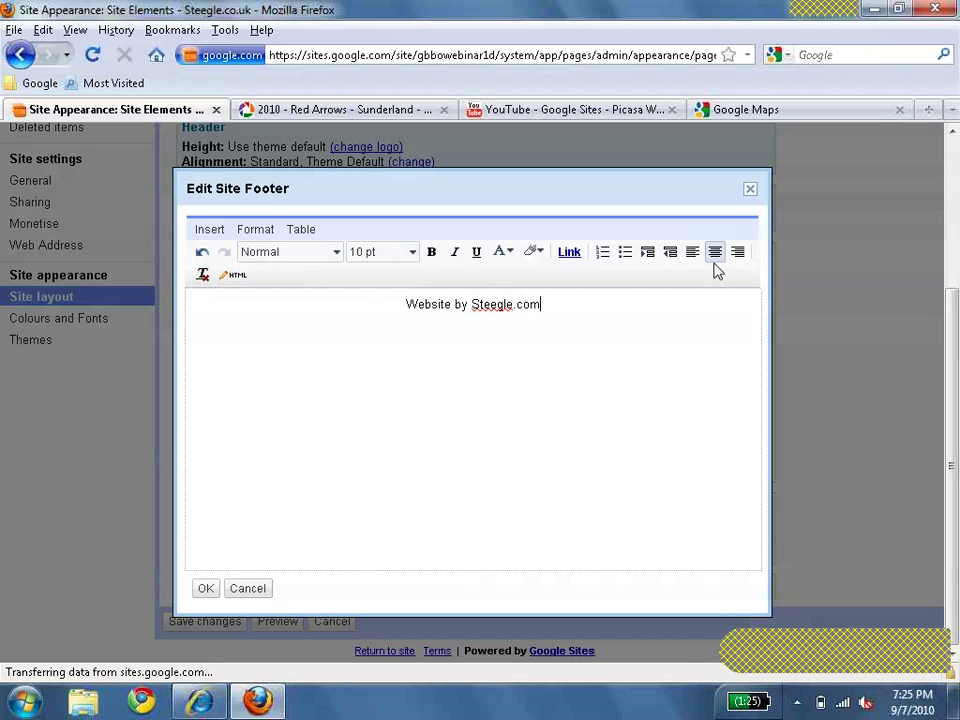
# Turn "Steegle.com" in the footer text into a link, save the site layout and return to the site.
pyautogui.moveTo(549, 315); pyautogui.dragTo(469, 308)
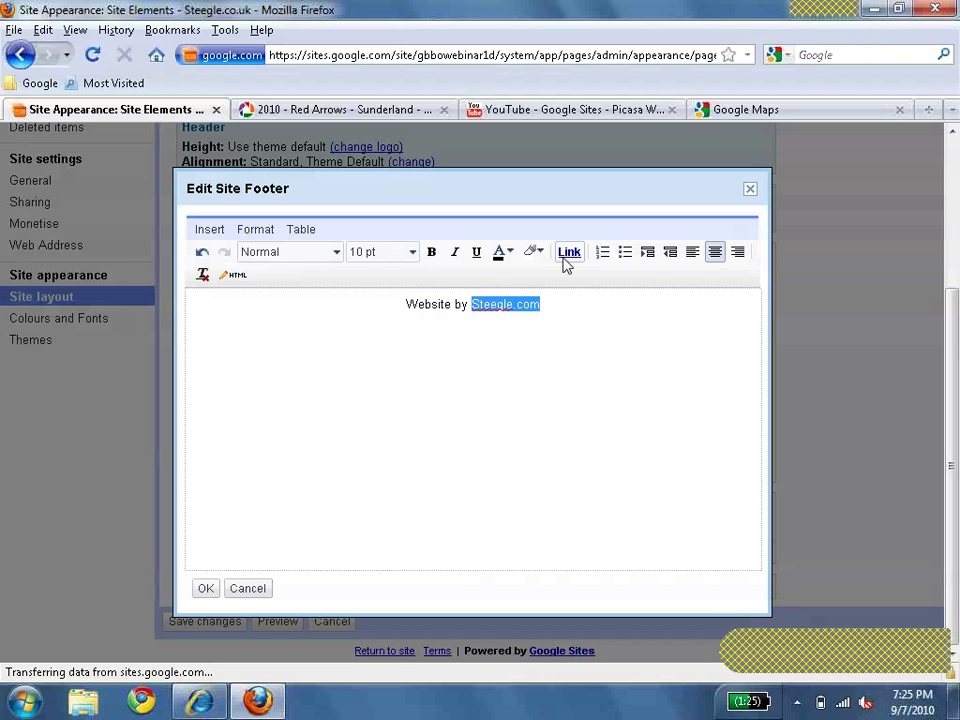
pyautogui.click(590, 340)
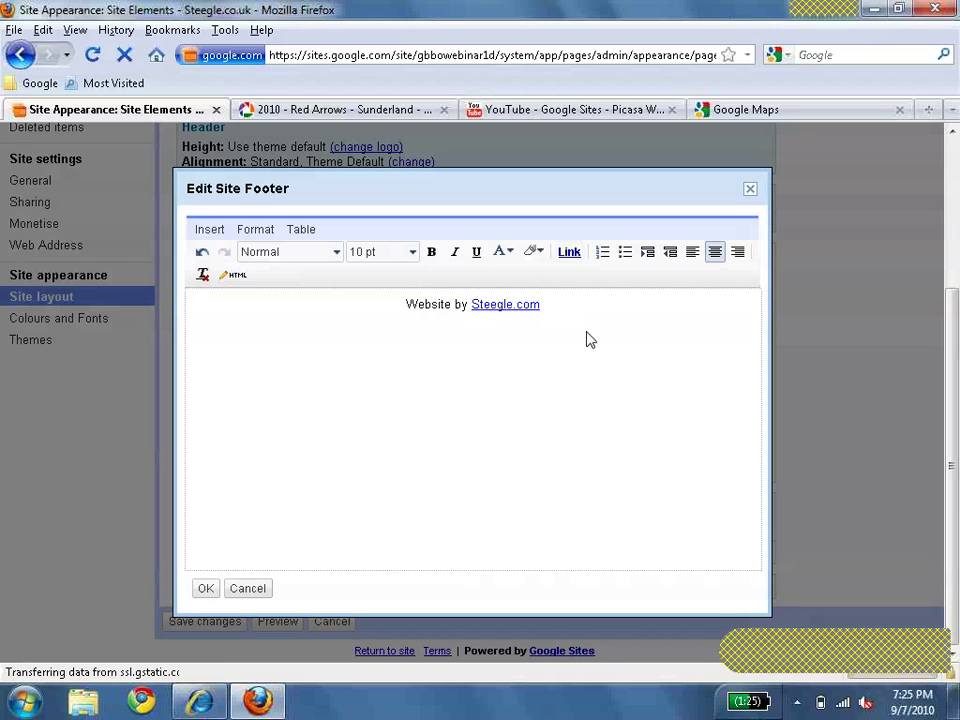
pyautogui.click(209, 589)
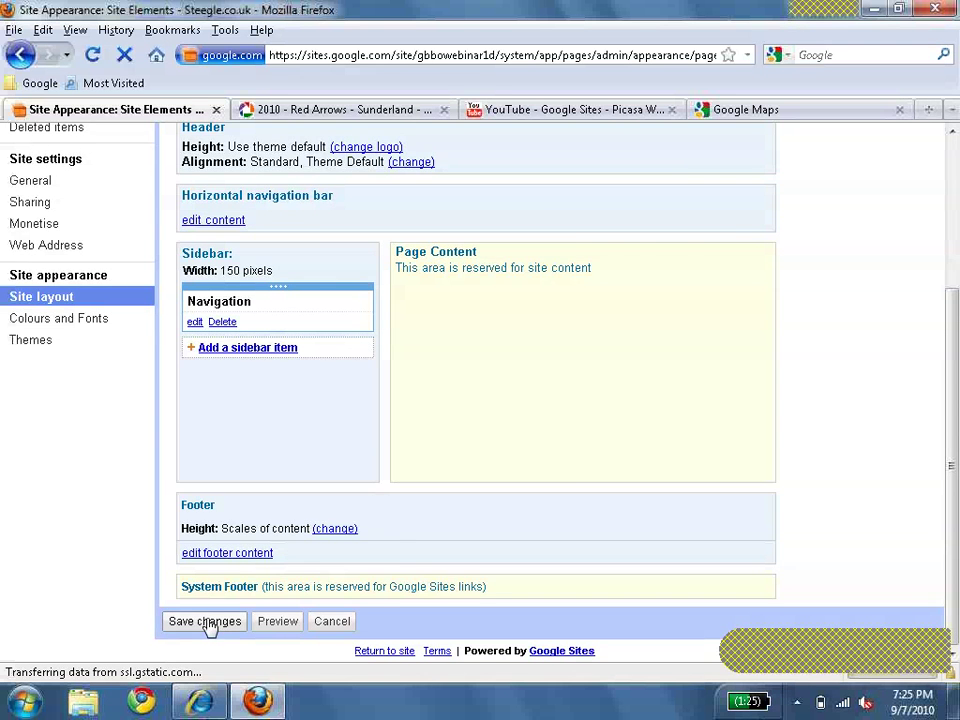
pyautogui.click(205, 621)
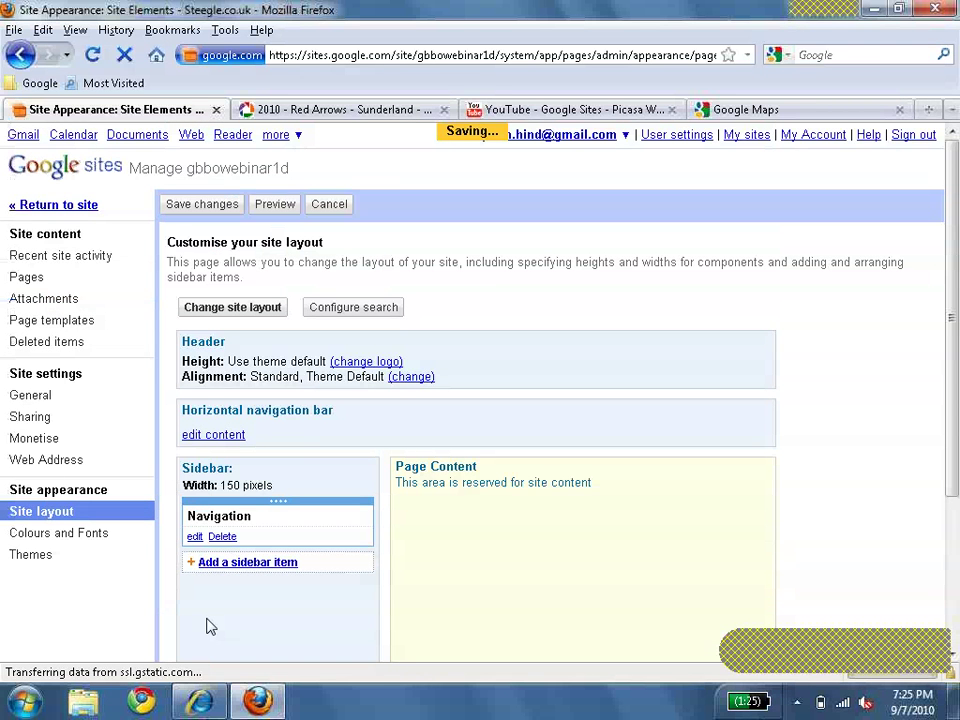
pyautogui.click(88, 206)
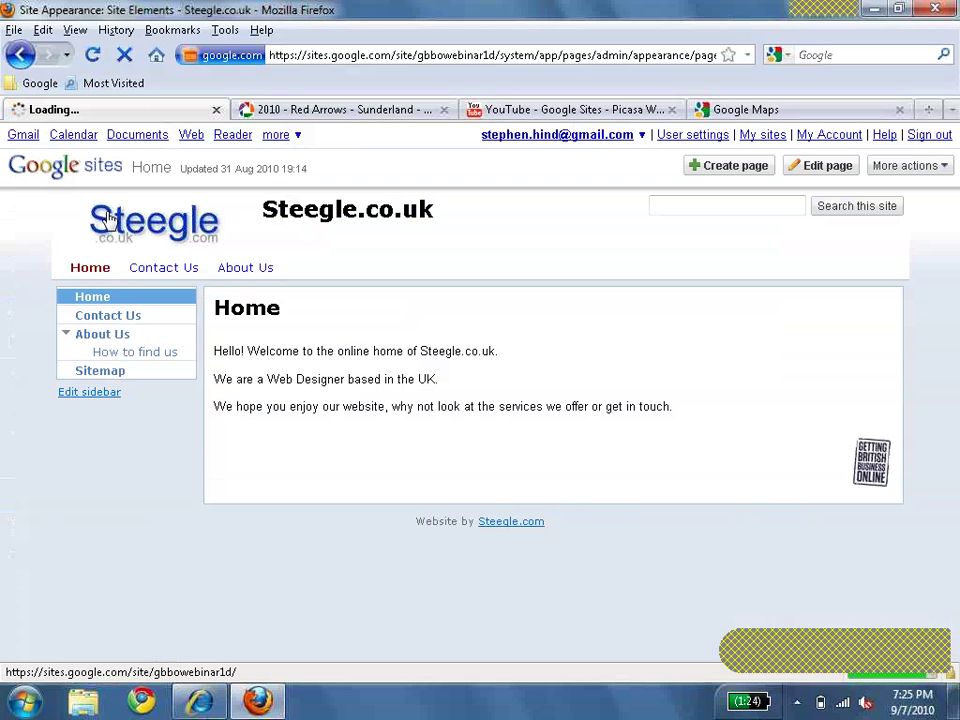
# Check the new footer text on the Home and About Us pages, ending on the Home page.
pyautogui.moveTo(544, 521); pyautogui.dragTo(421, 528)
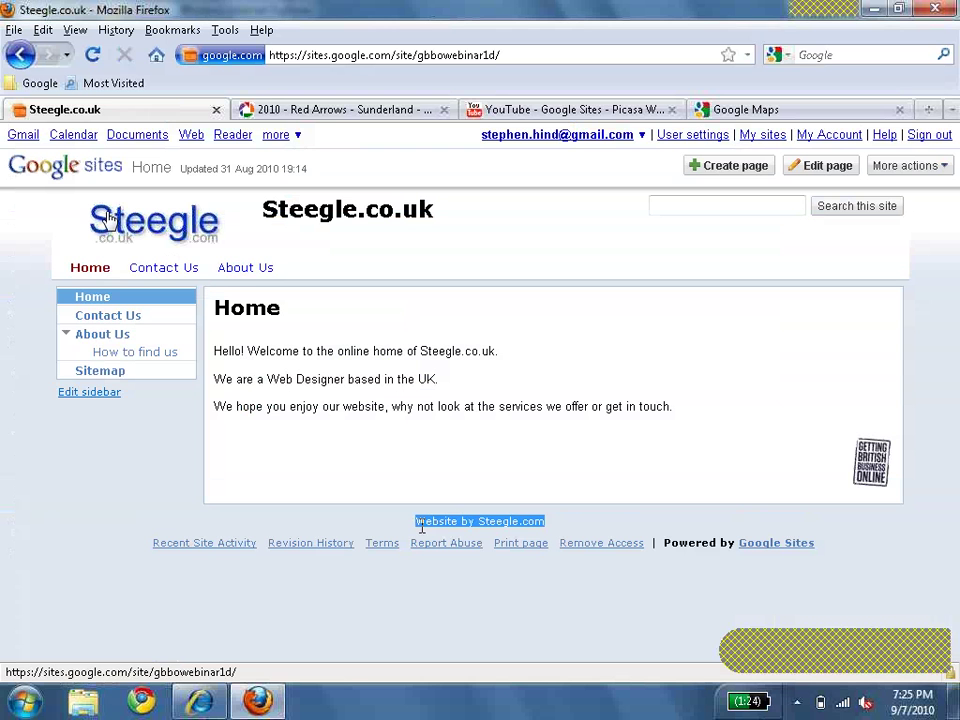
pyautogui.click(250, 271)
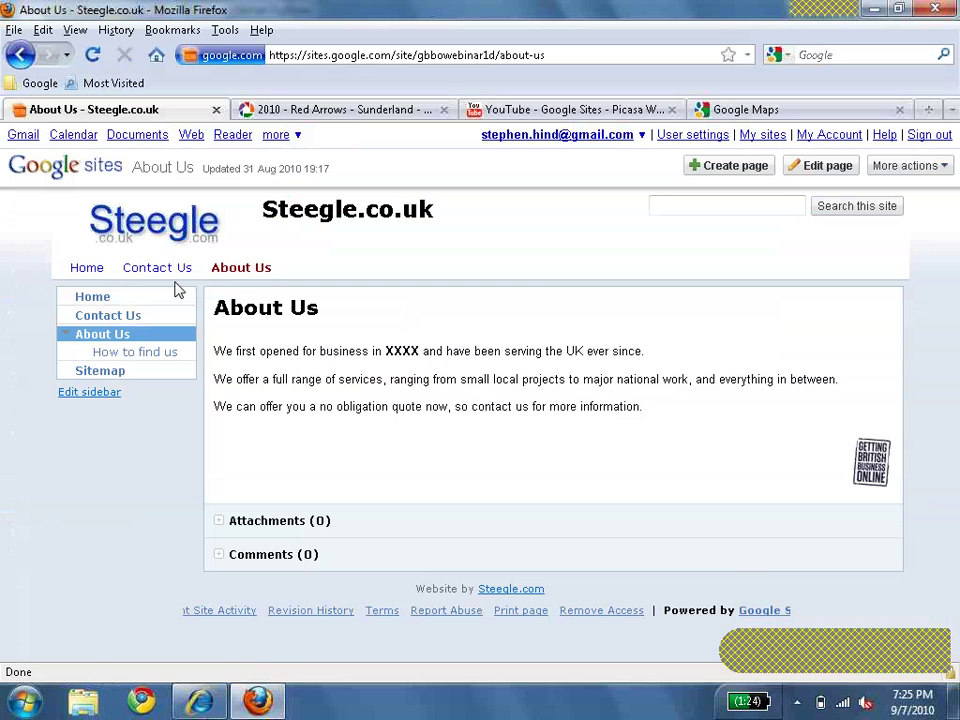
pyautogui.click(84, 270)
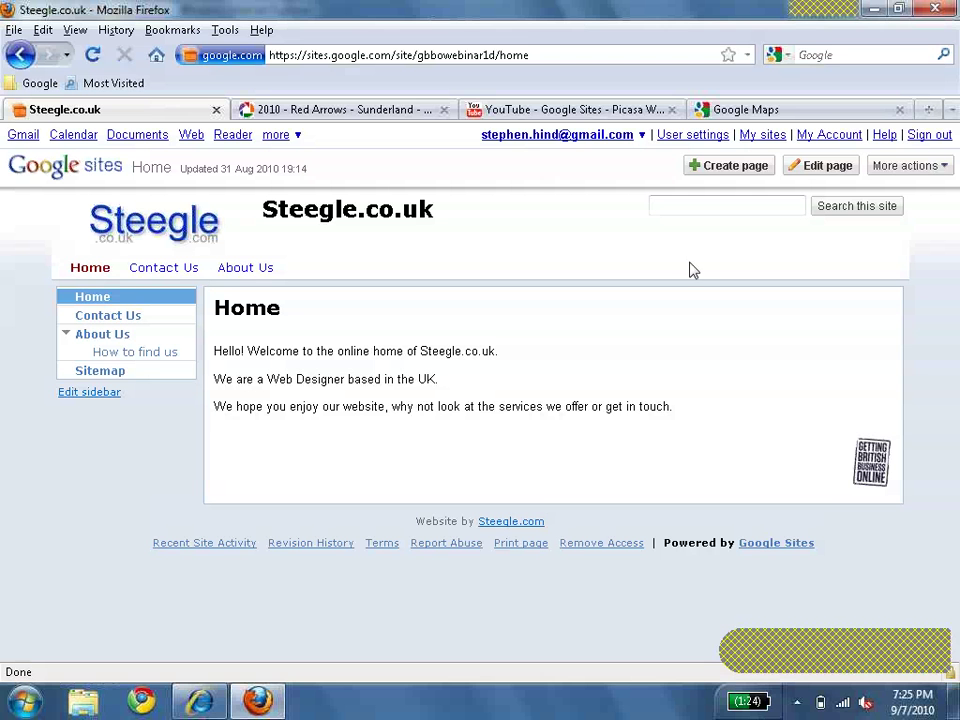
# Edit the Home page and insert the image customLogo.gif.png from the Desktop above the welcome text.
pyautogui.click(818, 168)
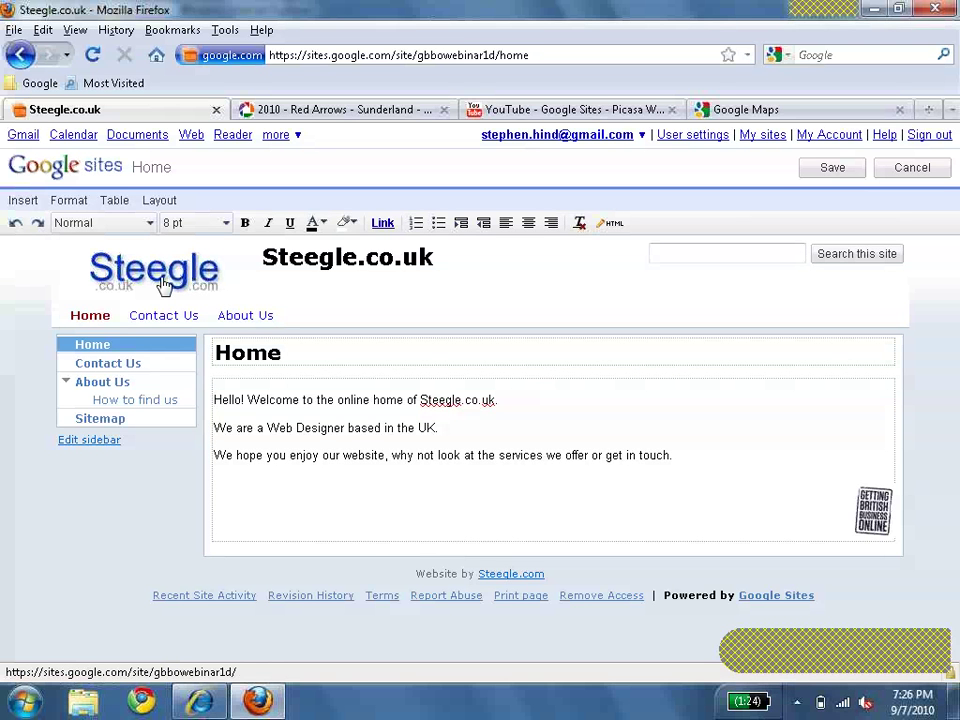
pyautogui.click(24, 200)
pyautogui.click(69, 200)
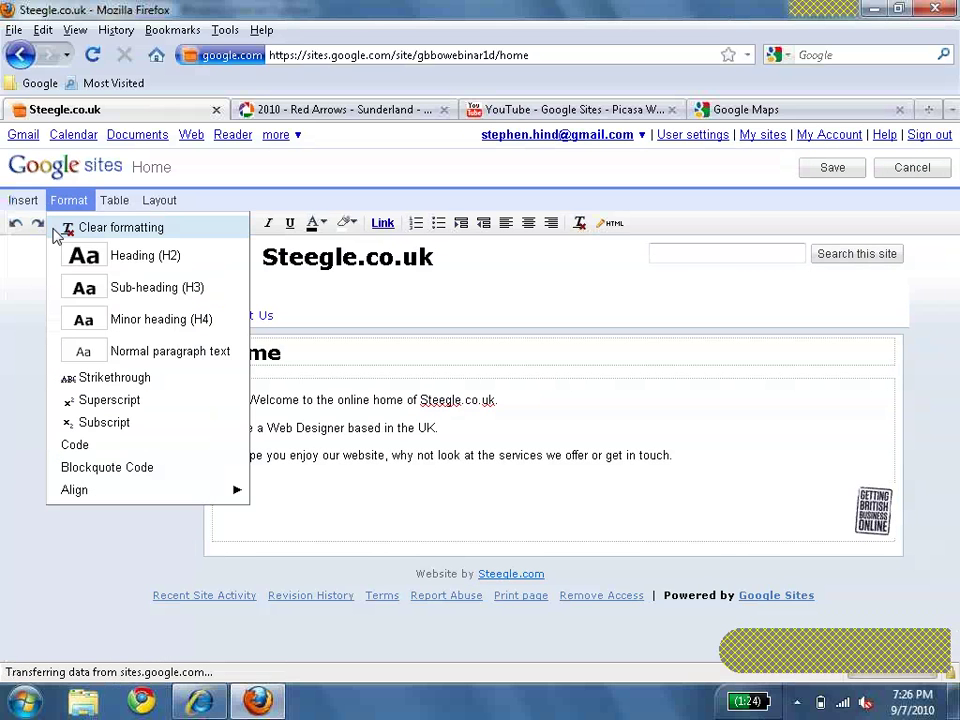
pyautogui.click(59, 235)
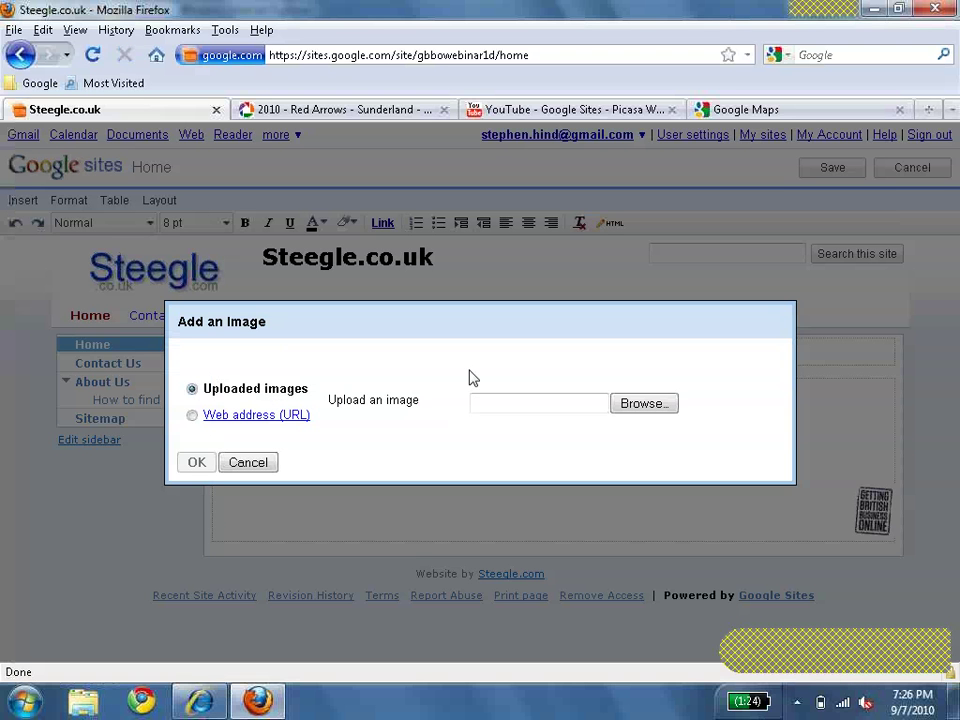
pyautogui.click(633, 408)
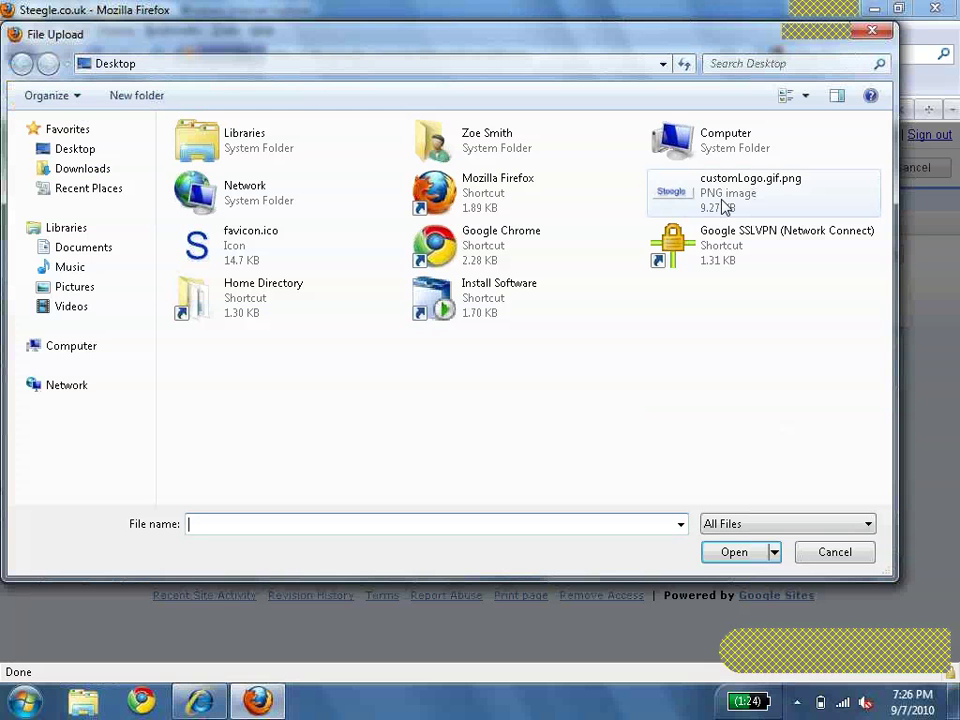
pyautogui.click(750, 192)
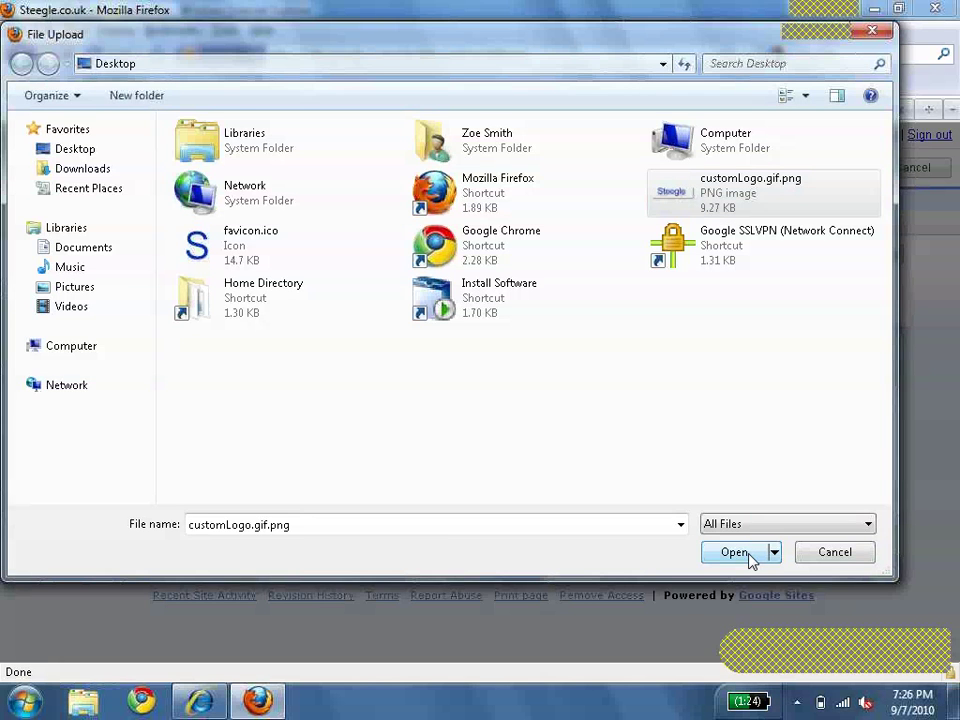
pyautogui.click(737, 552)
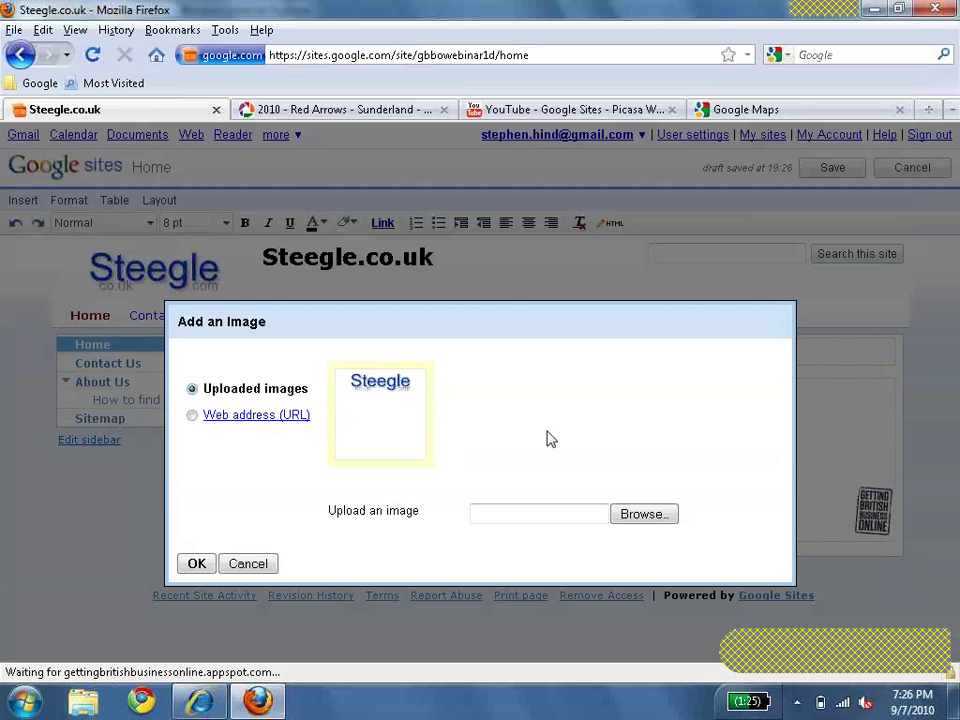
pyautogui.click(197, 564)
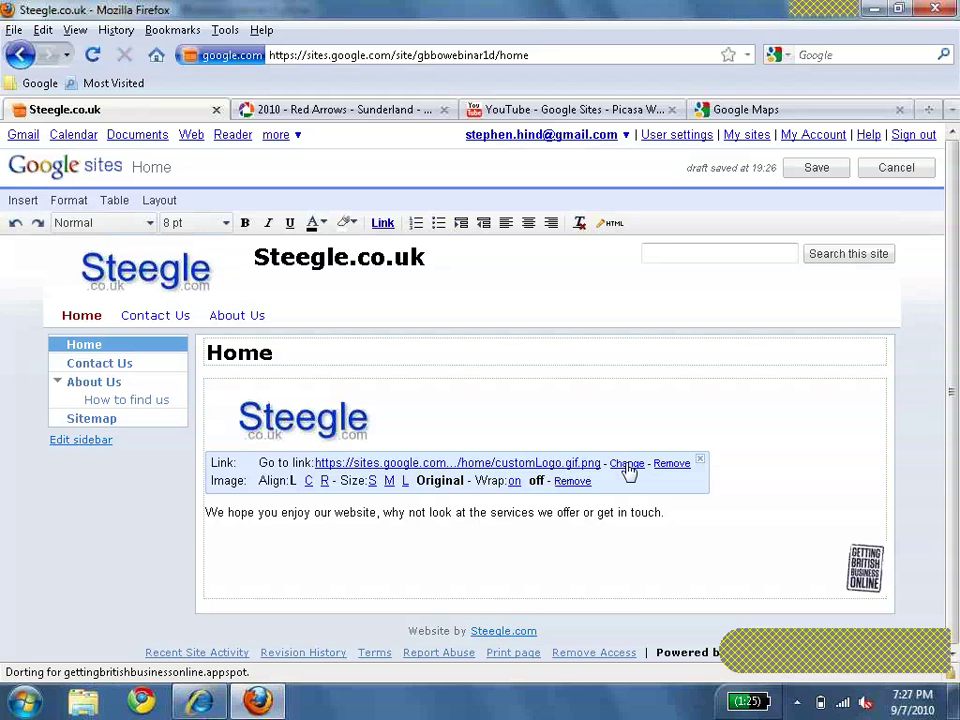
pyautogui.click(627, 465)
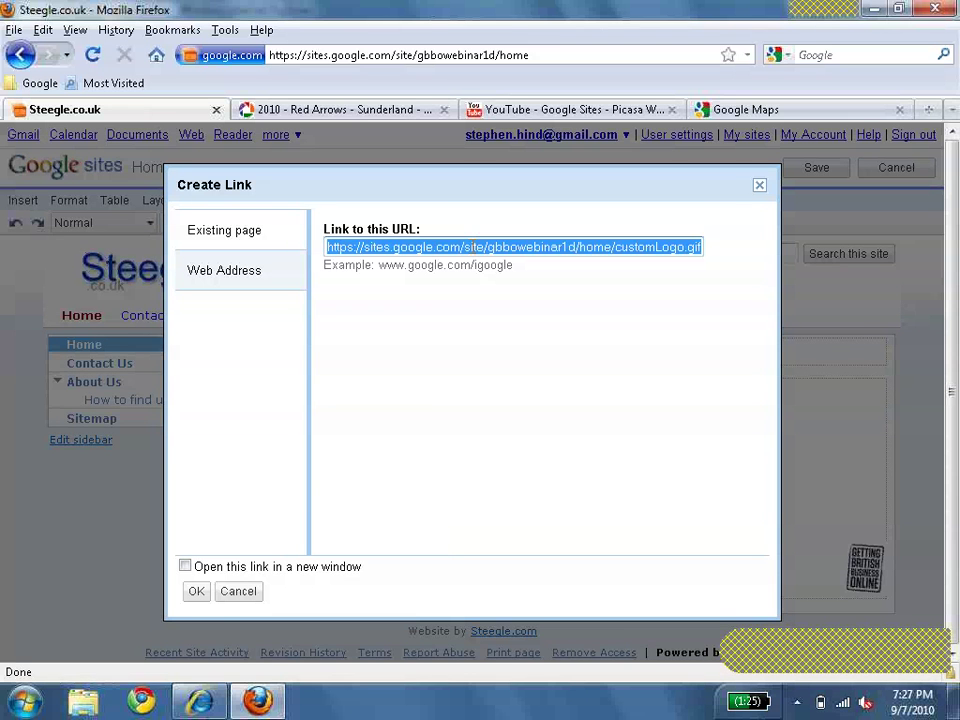
pyautogui.write('ht')
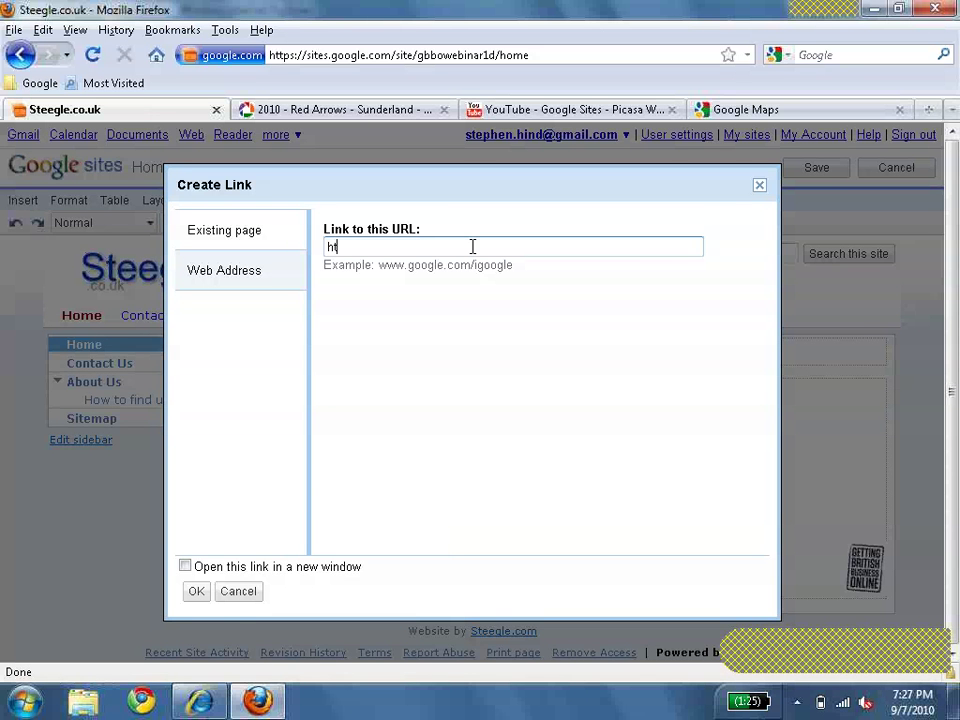
pyautogui.write('tp://www.steegle.com')
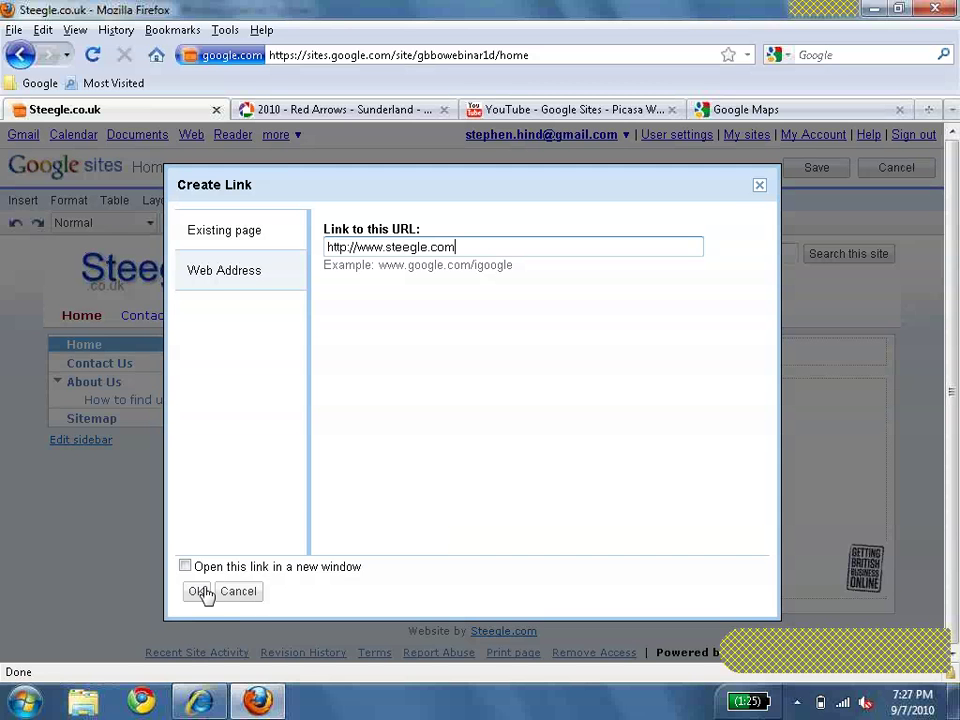
pyautogui.click(199, 591)
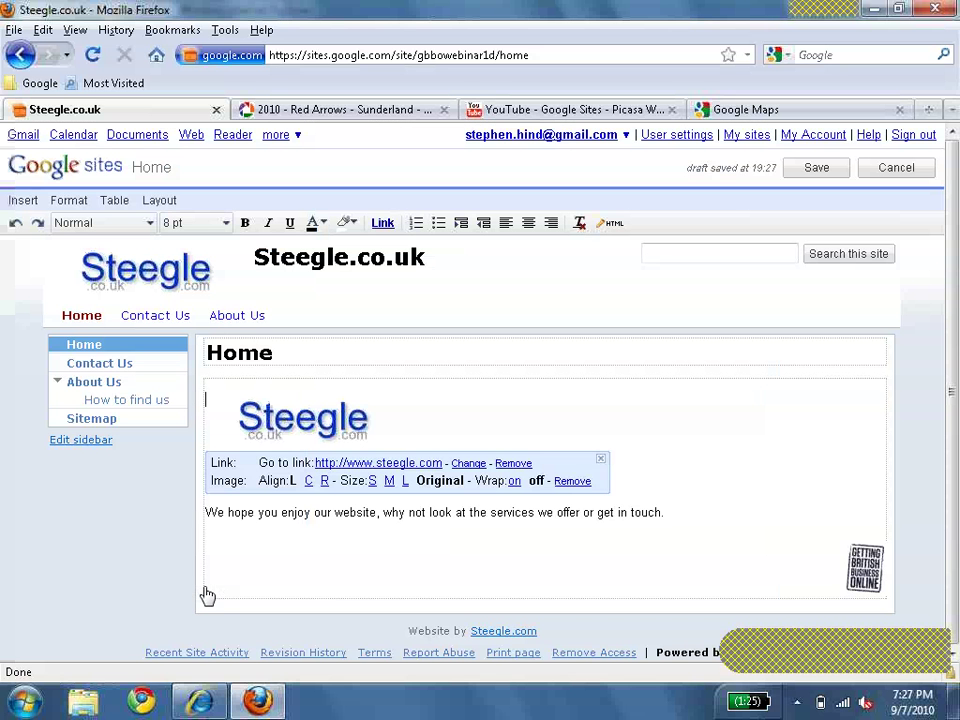
pyautogui.click(466, 464)
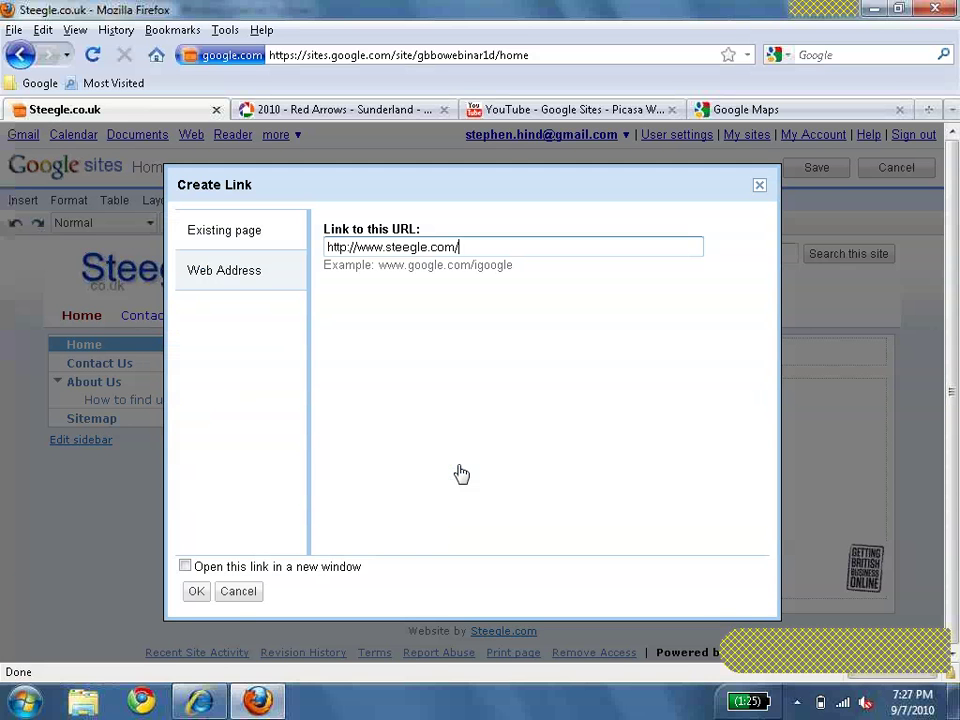
pyautogui.click(249, 236)
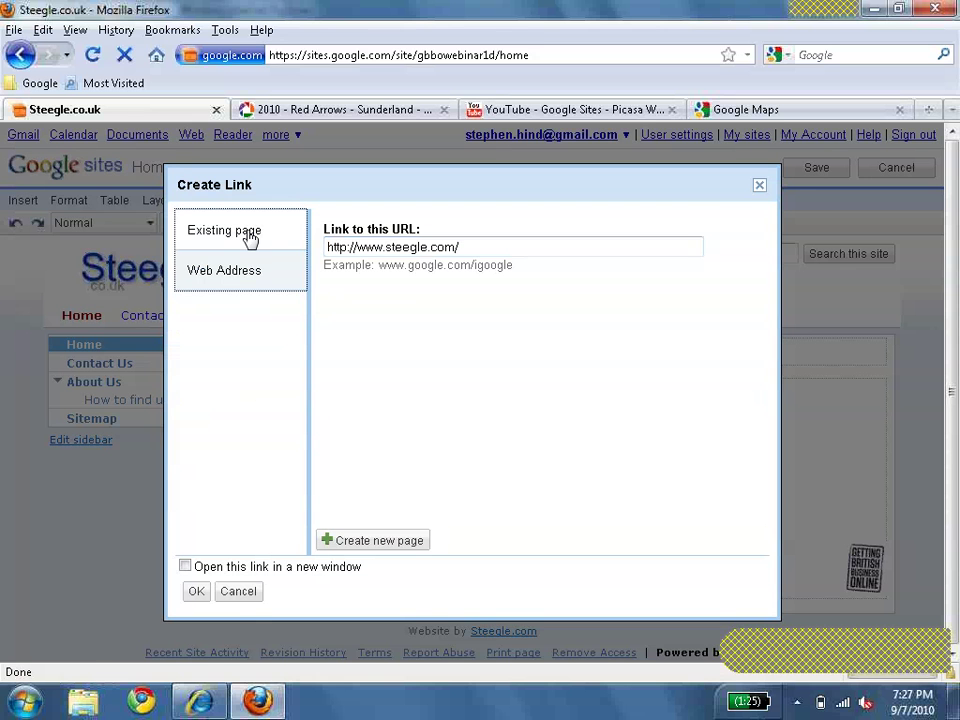
pyautogui.click(238, 591)
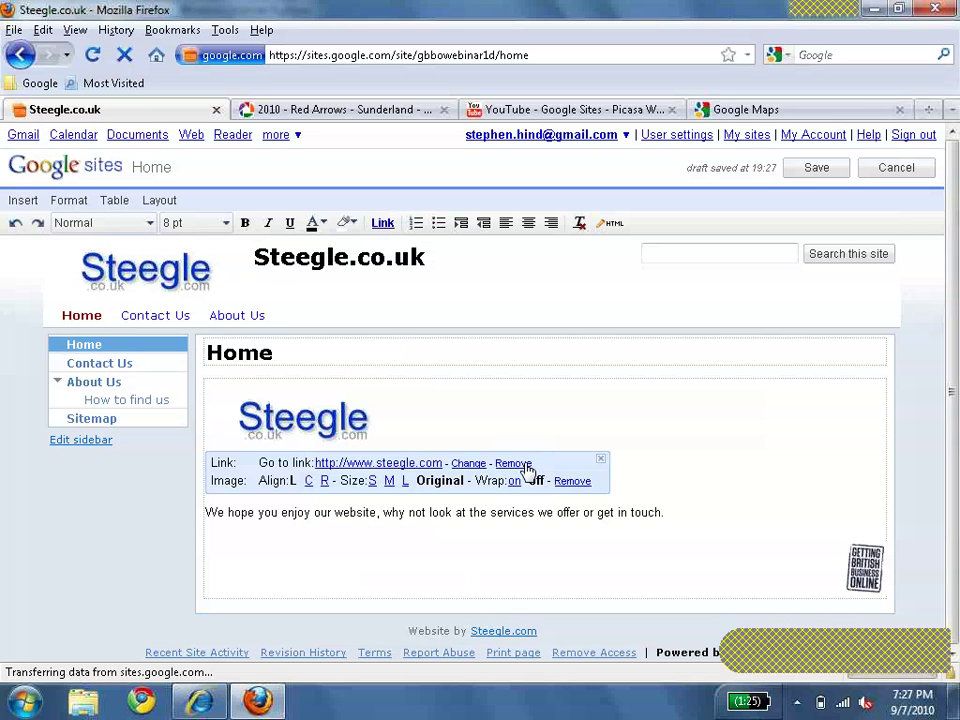
# Try the centre, right and left alignments on the inserted logo image.
pyautogui.click(310, 483)
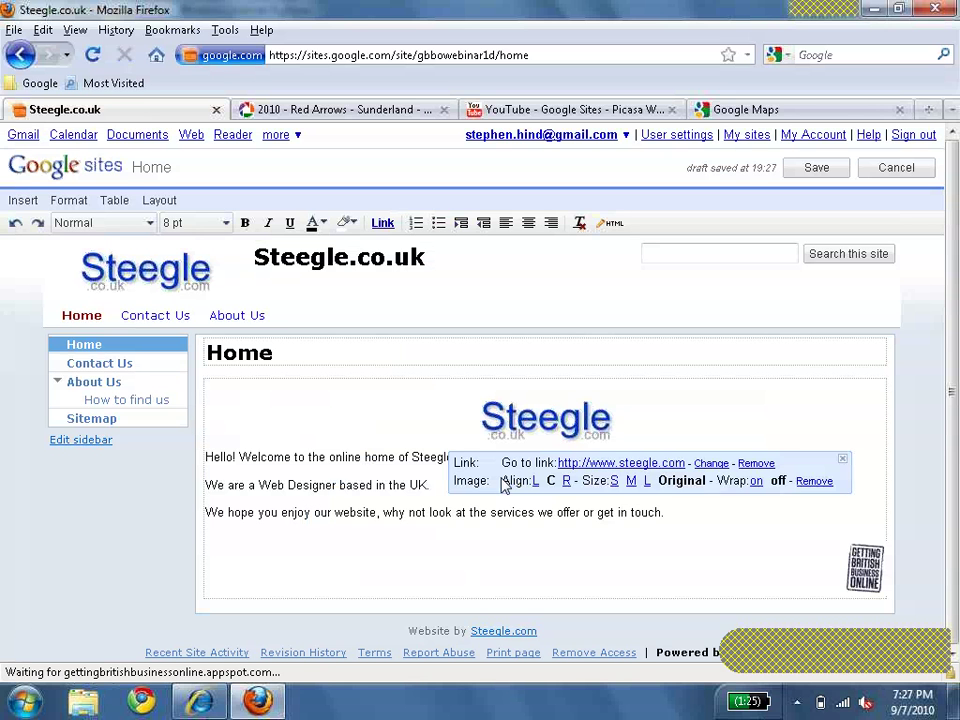
pyautogui.click(566, 482)
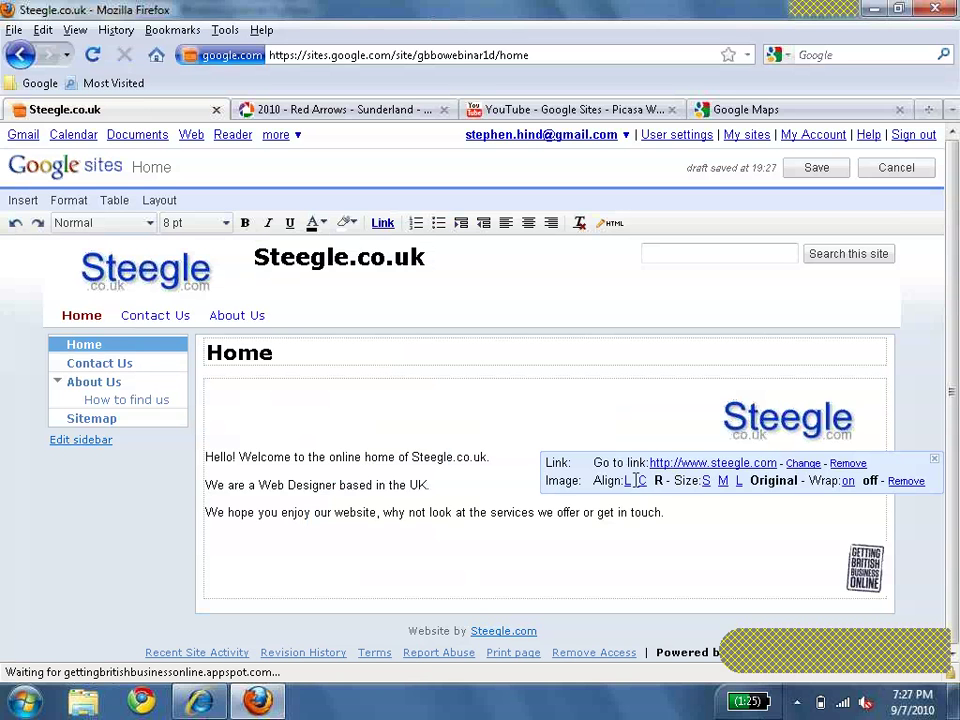
pyautogui.click(628, 481)
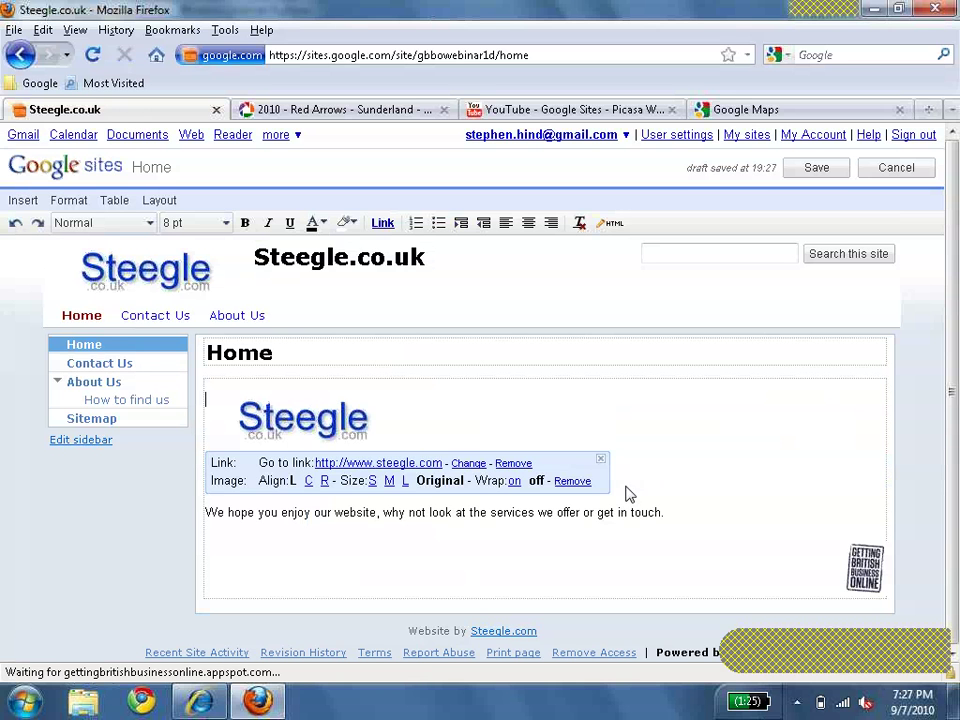
# Align the logo image in the Home page content to the right and turn its text wrapping on.
pyautogui.click(324, 482)
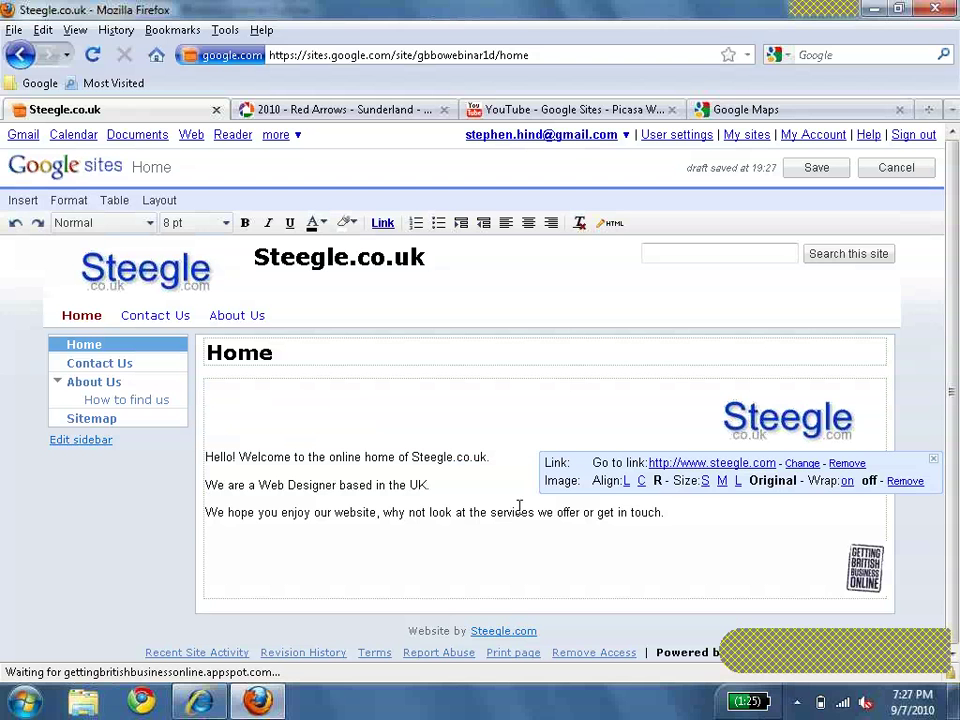
pyautogui.click(848, 482)
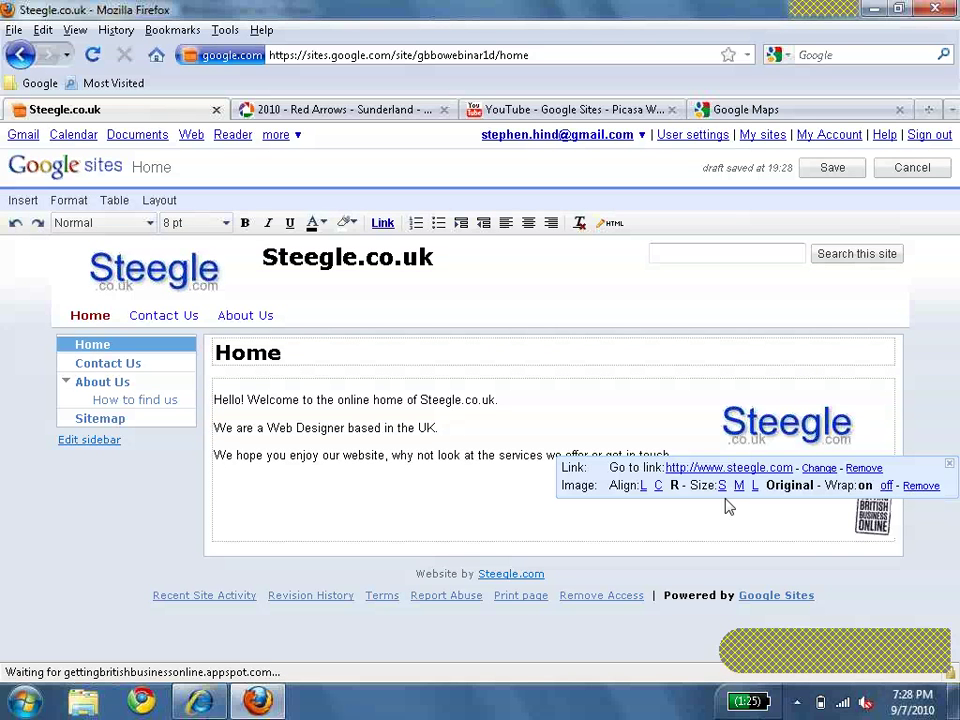
pyautogui.click(582, 533)
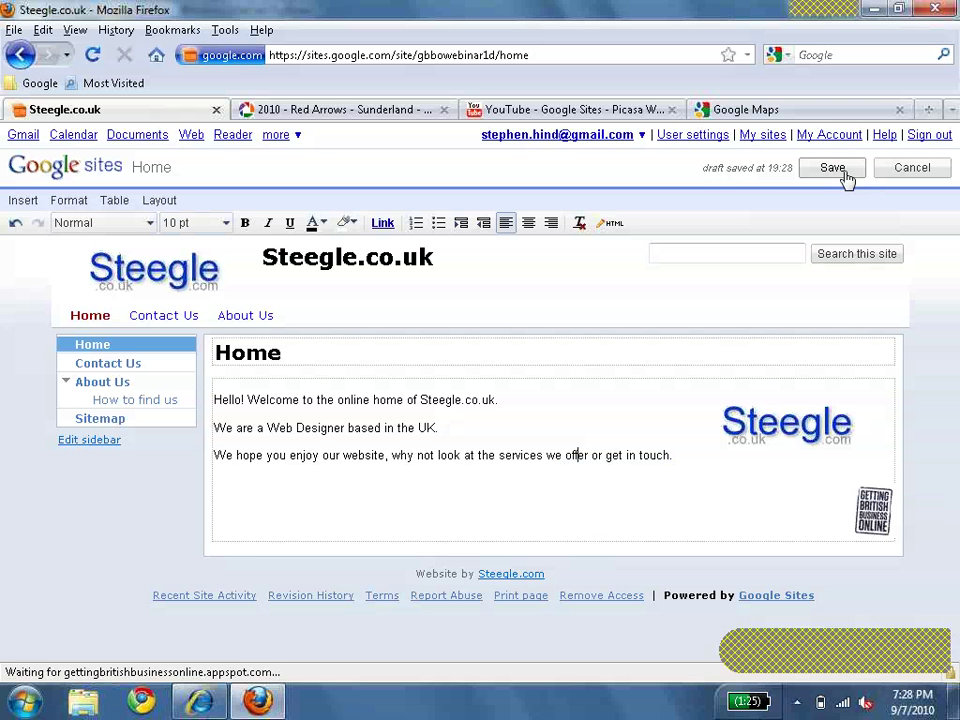
pyautogui.click(810, 430)
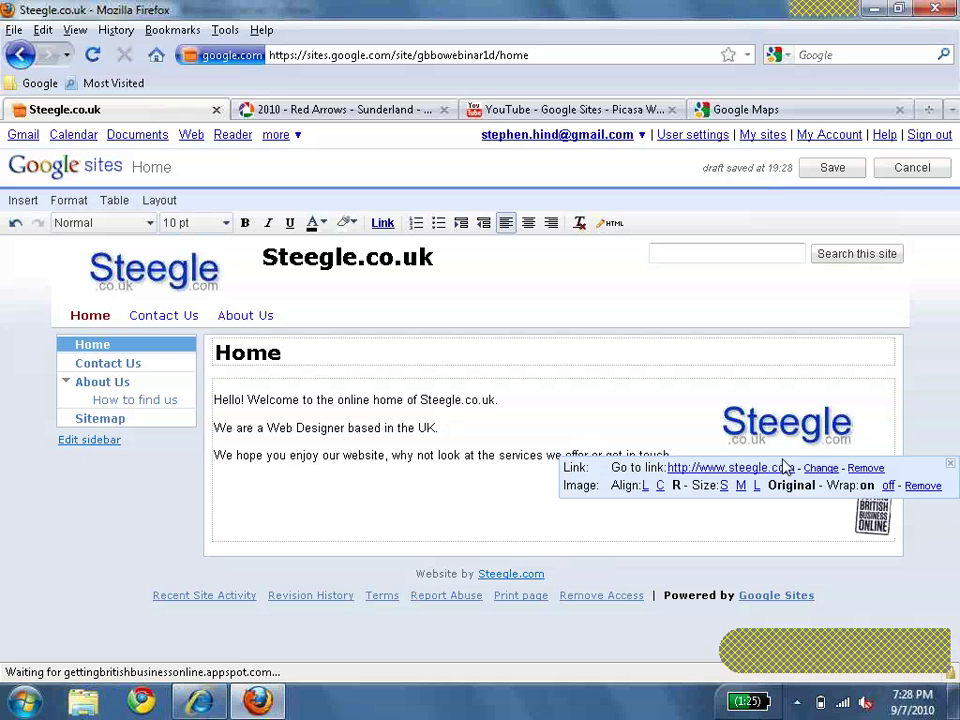
# Try the medium and large sizes on the Home page logo image and return it to its original size.
pyautogui.click(740, 486)
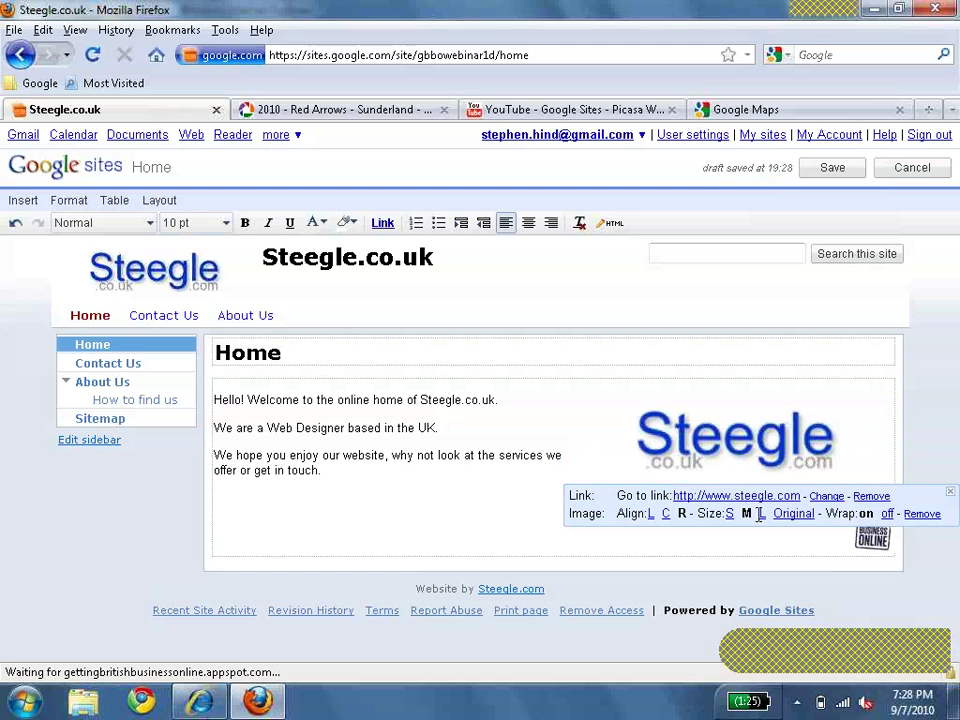
pyautogui.click(760, 513)
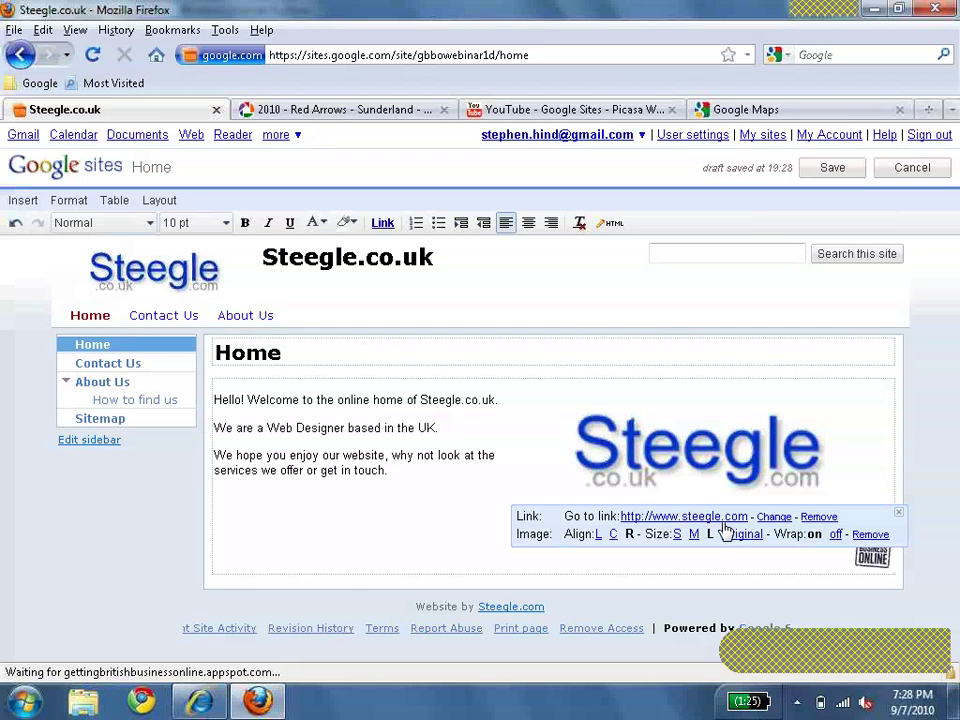
pyautogui.click(727, 532)
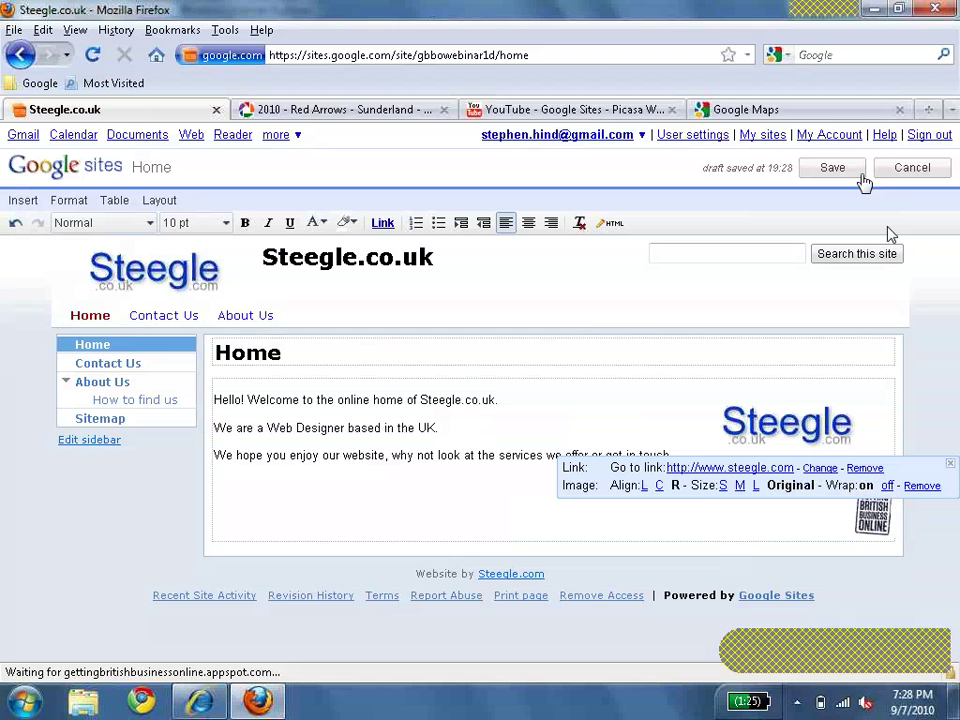
# Save the edited Home page.
pyautogui.click(855, 175)
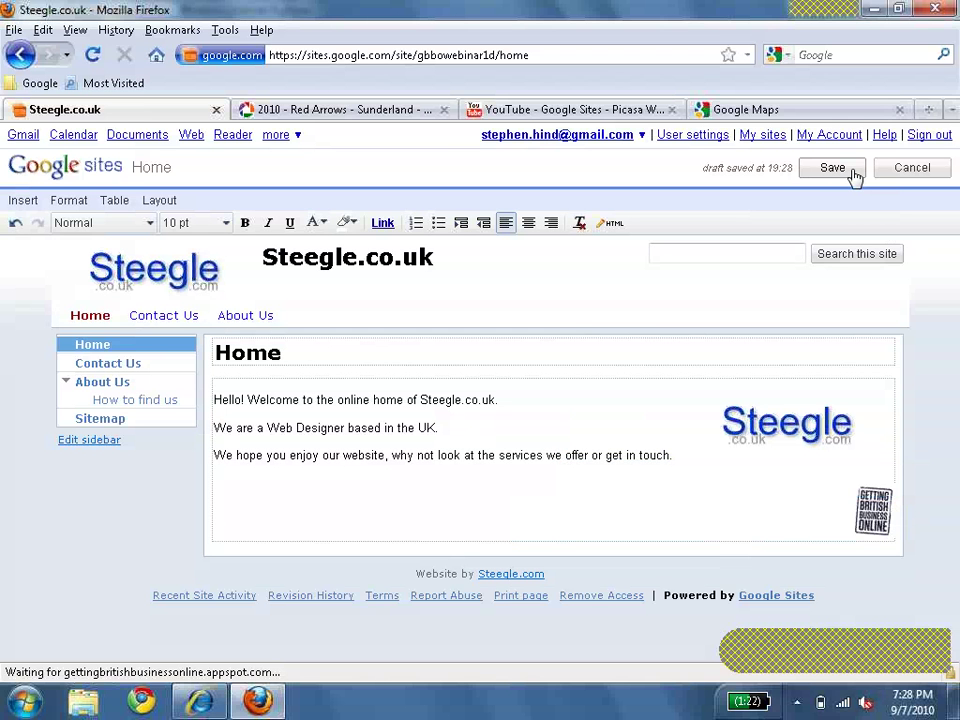
pyautogui.click(855, 175)
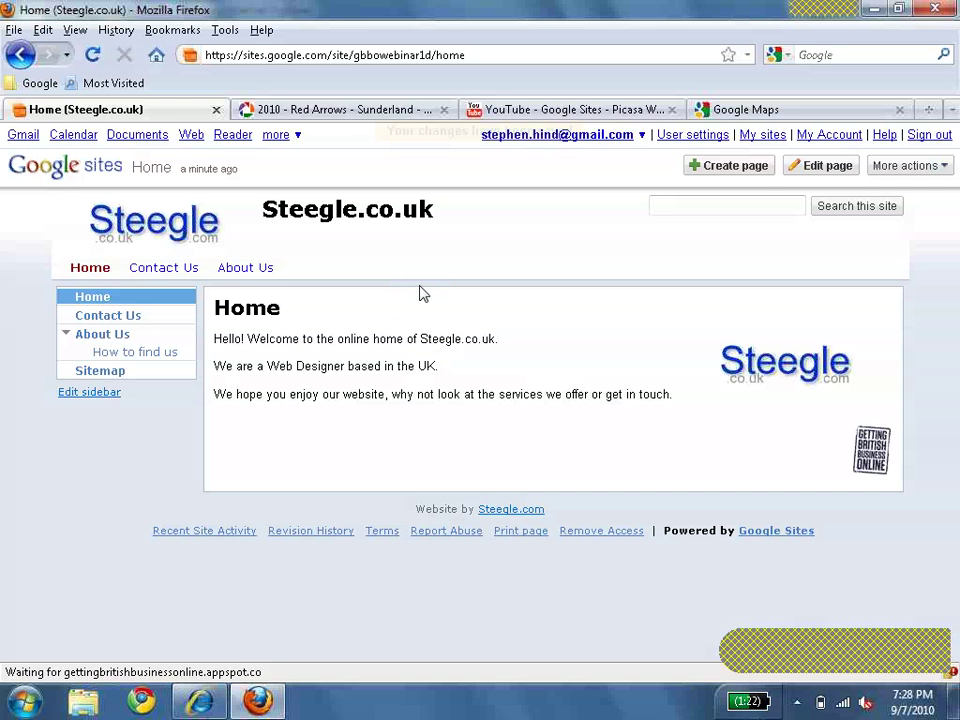
# Check the Red Arrows album in Picasa Web Albums and create a top-level web page named Gallery in the site.
pyautogui.click(378, 112)
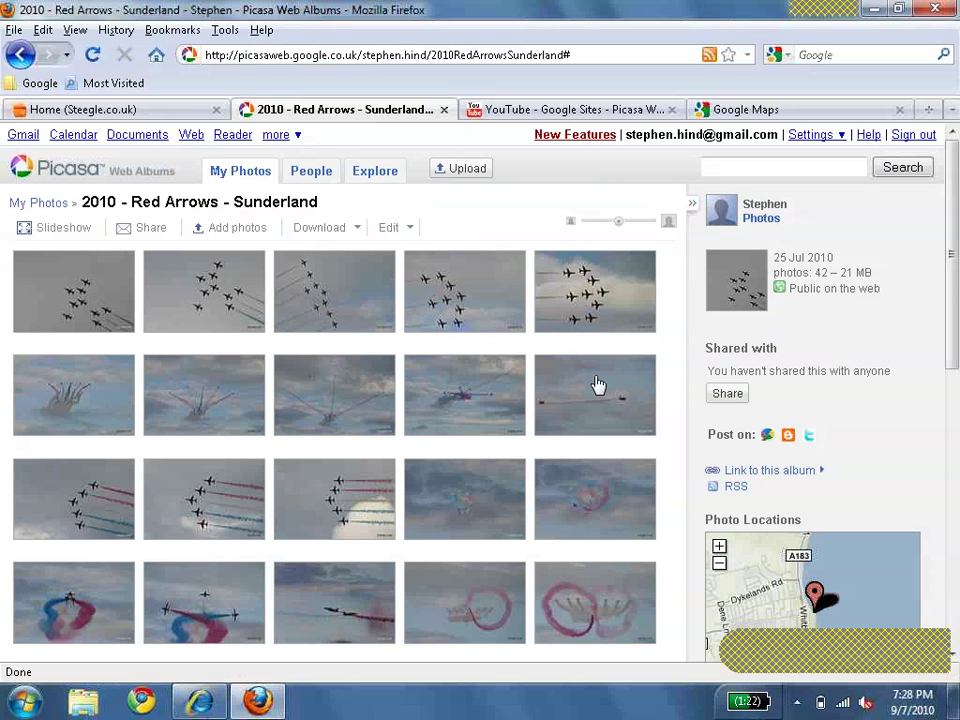
pyautogui.click(176, 114)
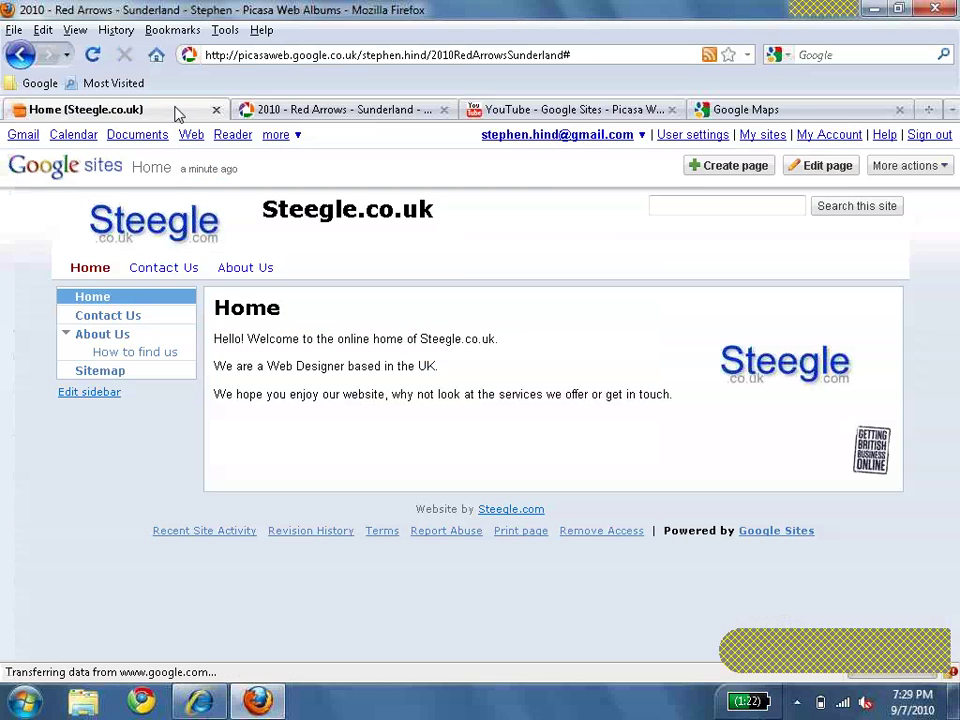
pyautogui.click(737, 167)
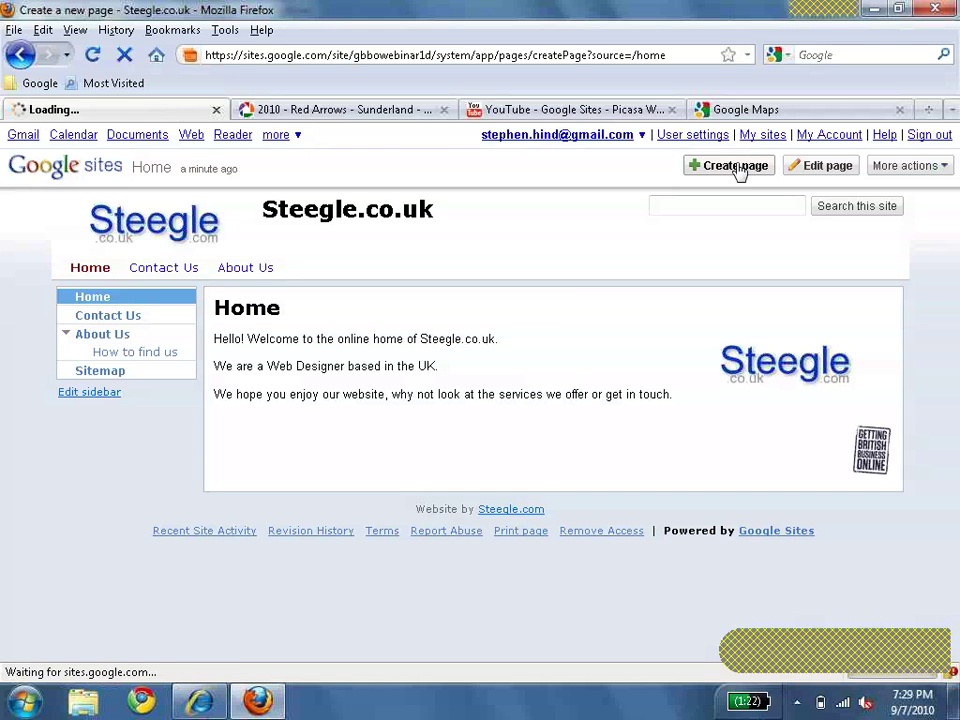
pyautogui.write('Ga')
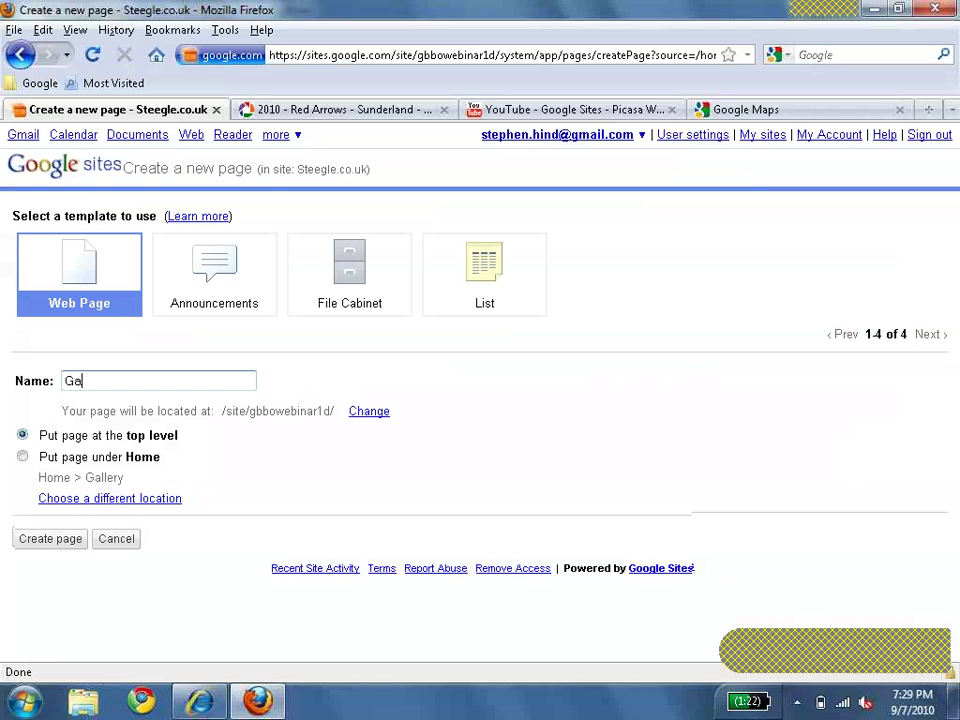
pyautogui.write('llery')
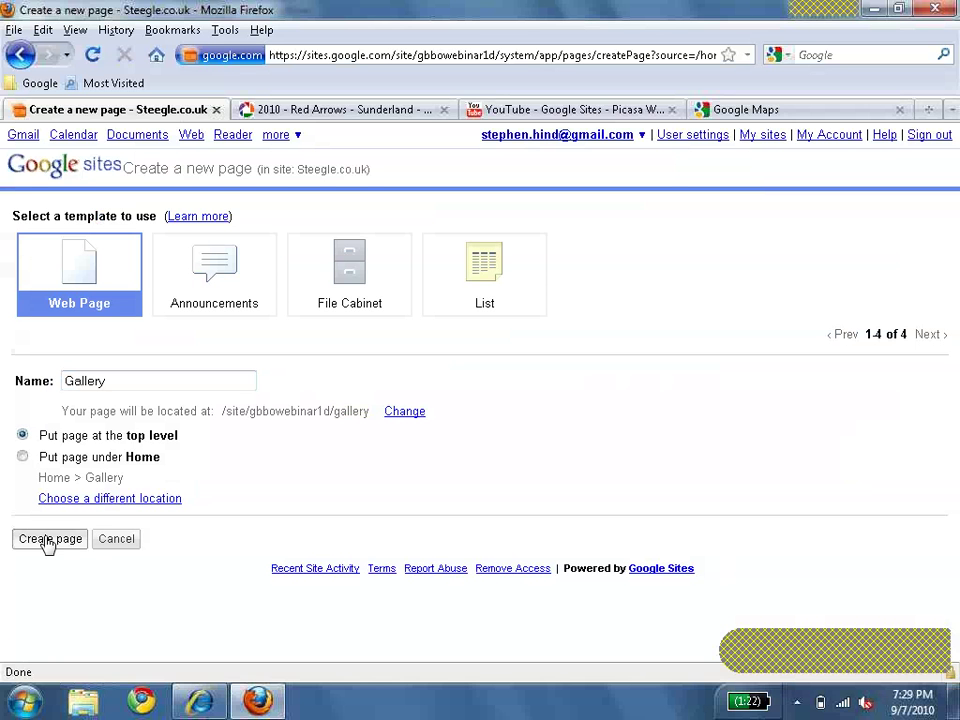
pyautogui.click(46, 540)
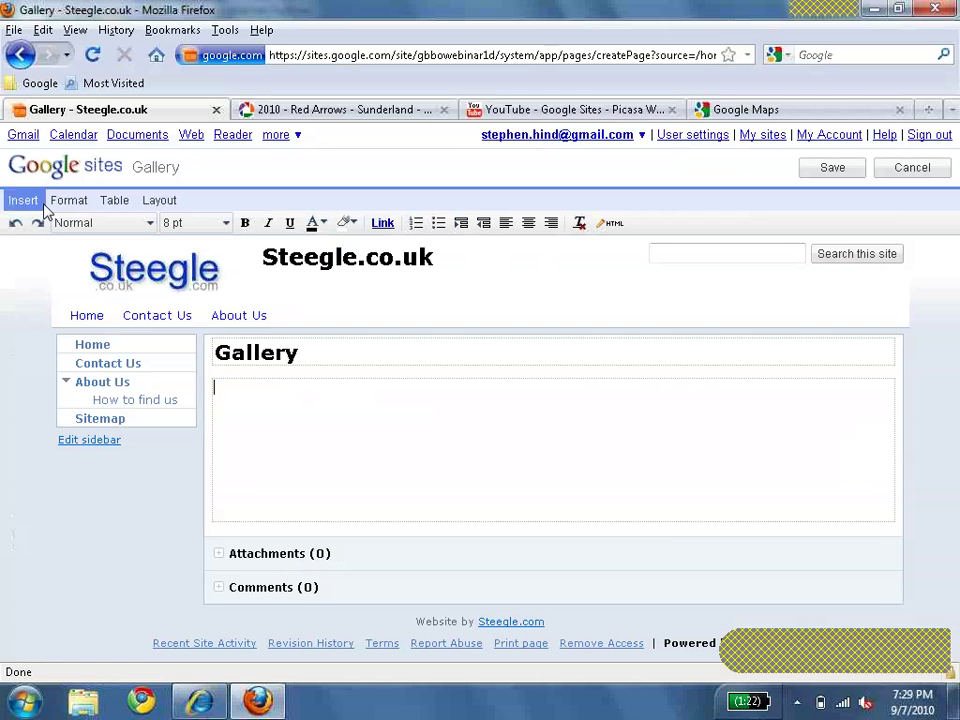
# Insert the Picasa photo of jets ringed by blue and red smoke from the 2010 - Red Arrows - Sunderland album into the Gallery page.
pyautogui.click(23, 200)
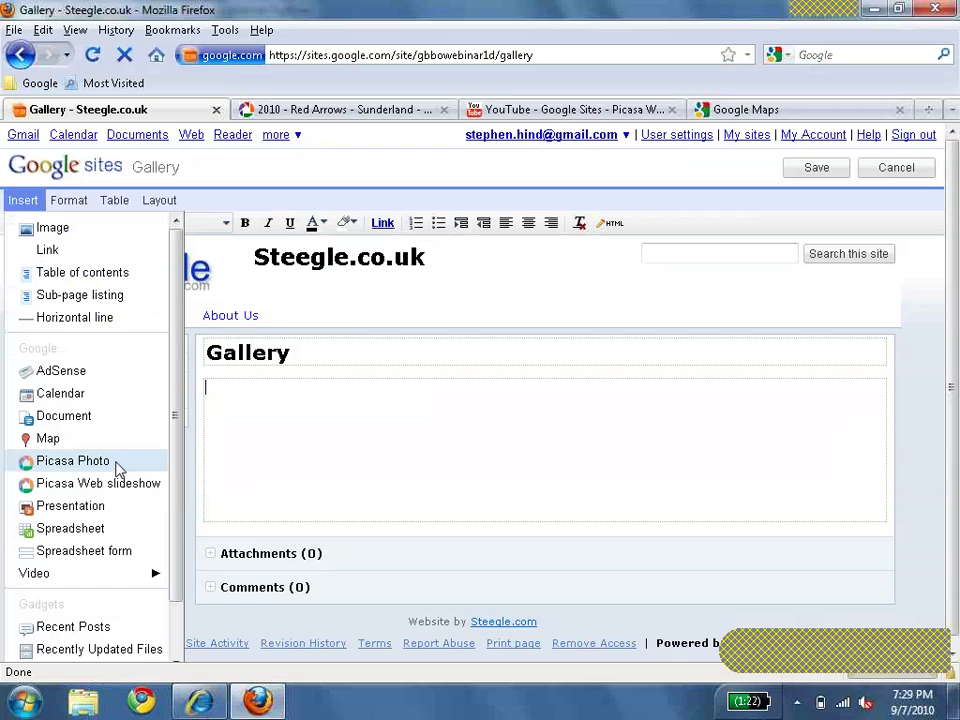
pyautogui.click(72, 461)
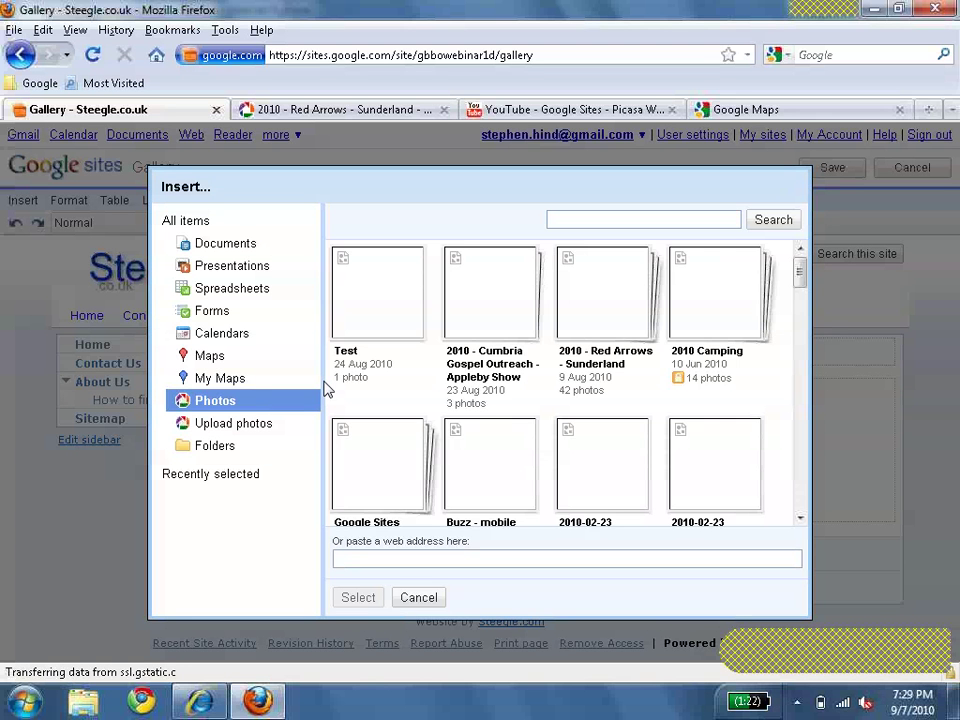
pyautogui.click(610, 302)
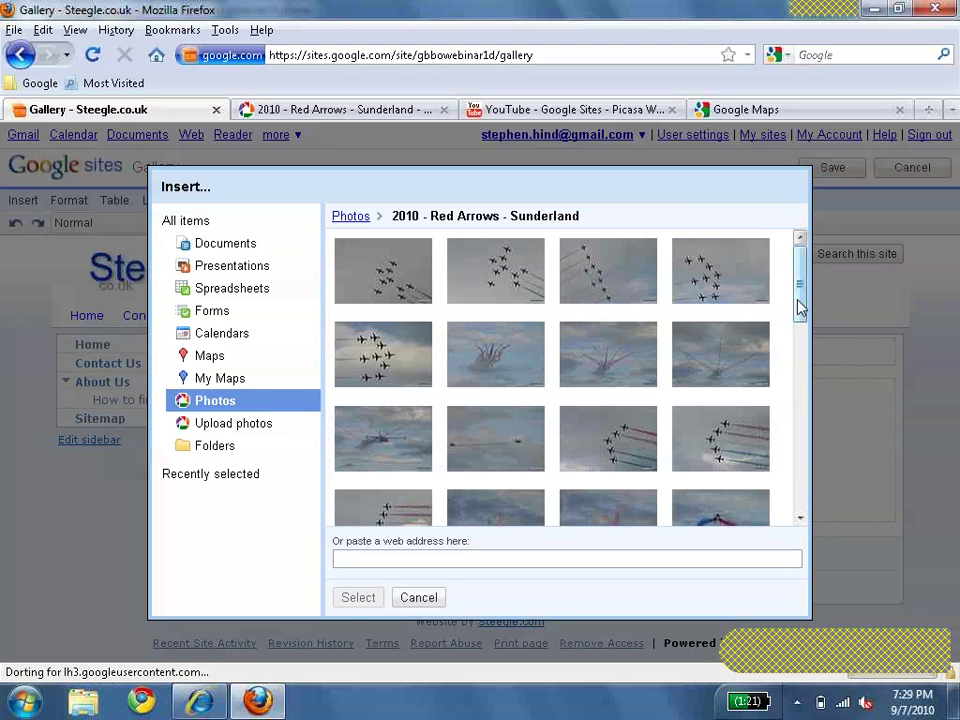
pyautogui.moveTo(800, 317); pyautogui.dragTo(798, 366)
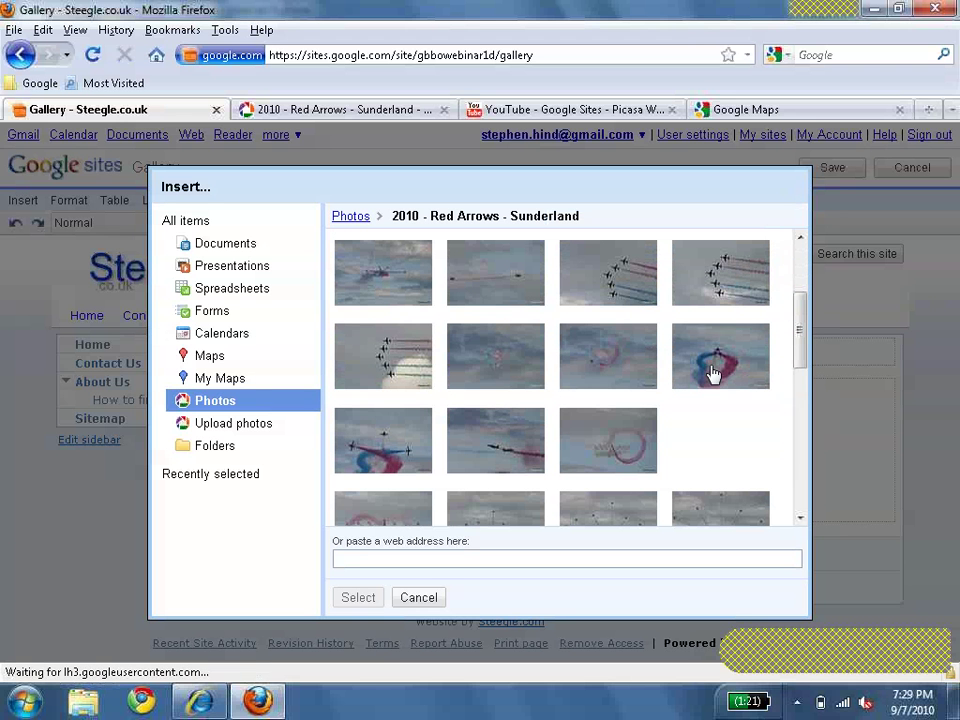
pyautogui.click(713, 375)
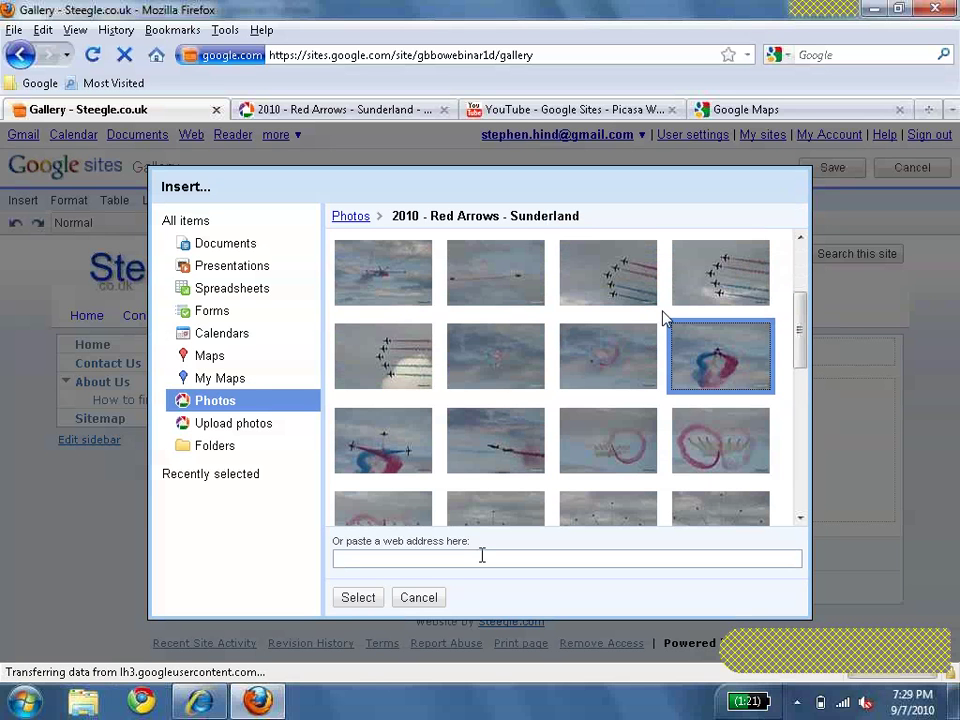
pyautogui.click(361, 604)
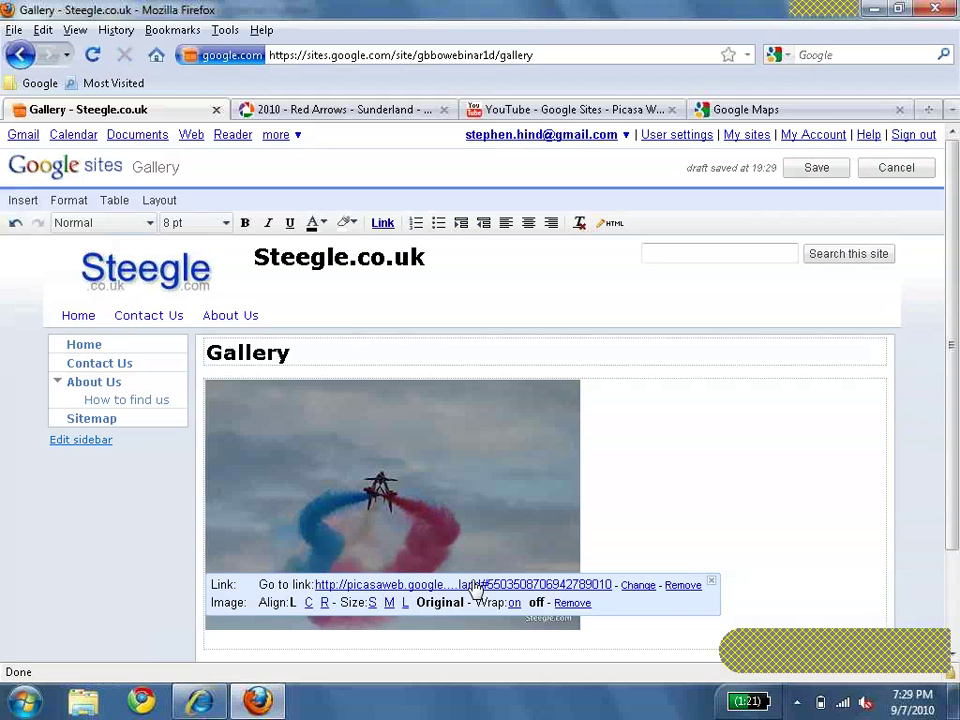
# Remove the link from the inserted Gallery photo and centre the photo on the page.
pyautogui.click(680, 588)
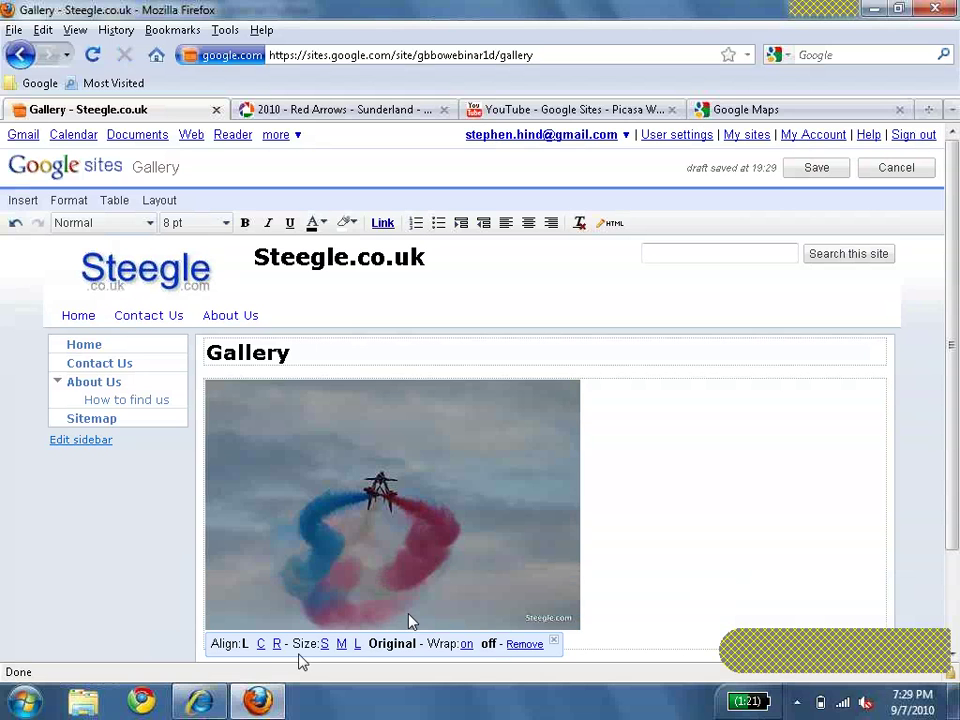
pyautogui.click(261, 644)
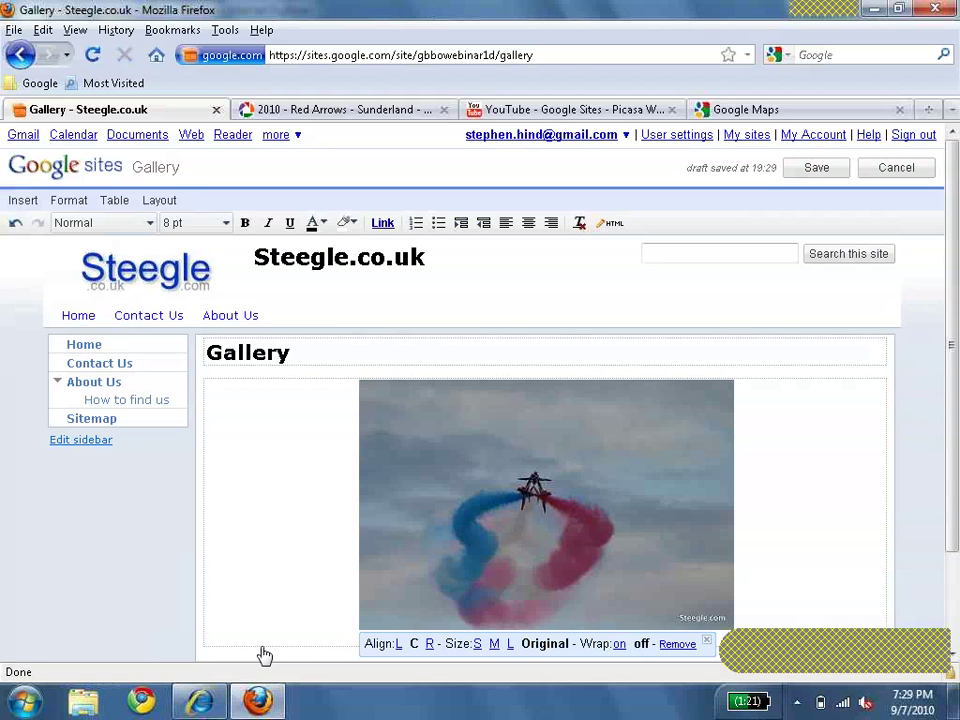
pyautogui.click(787, 543)
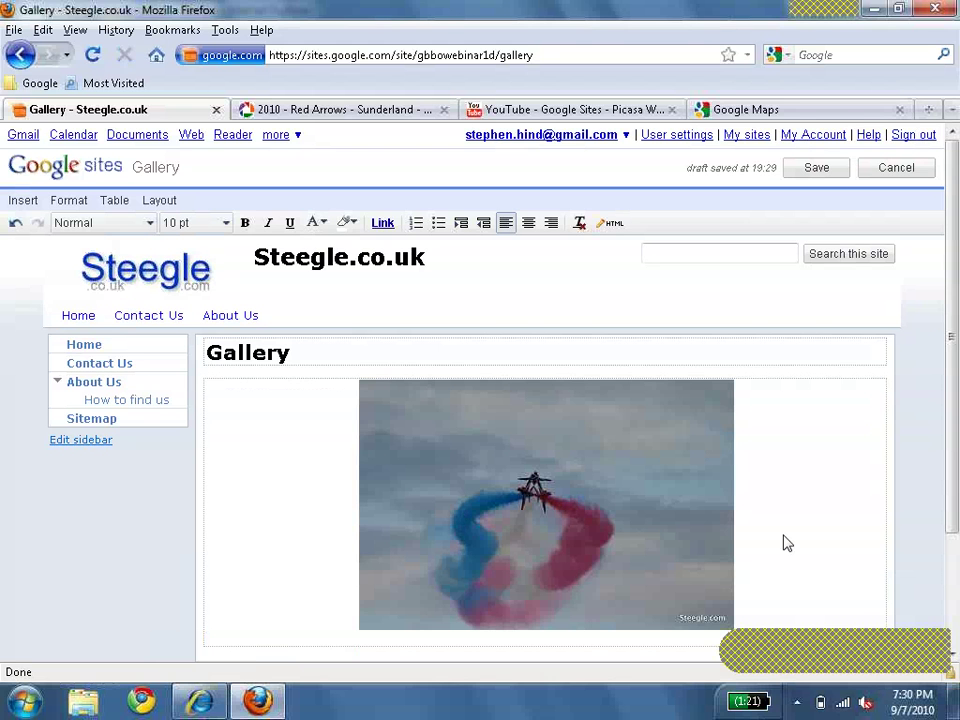
pyautogui.click(41, 207)
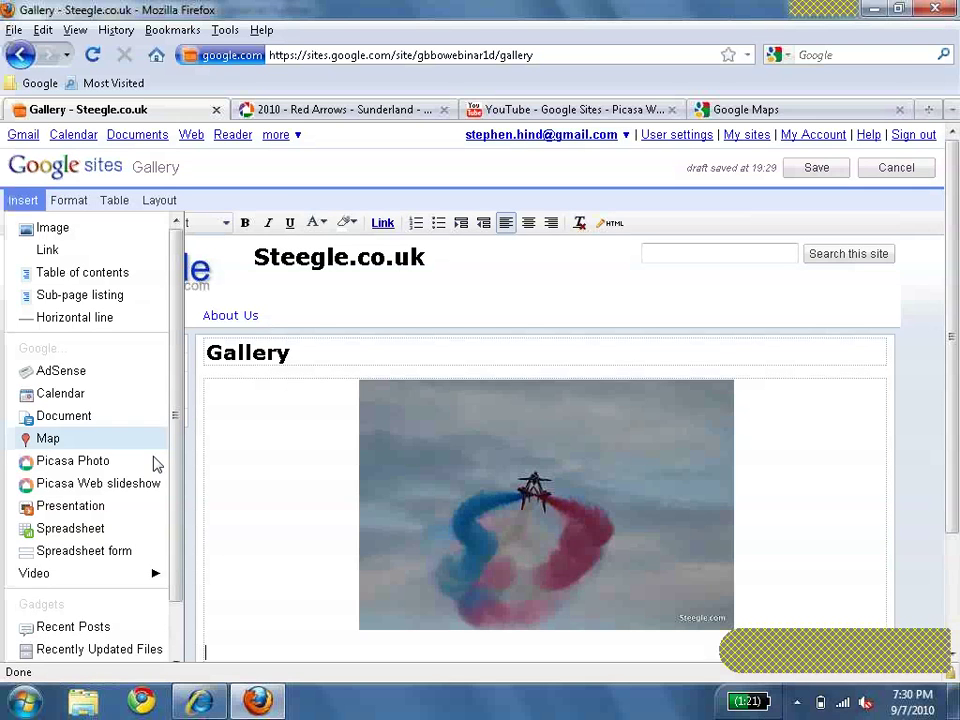
pyautogui.click(72, 461)
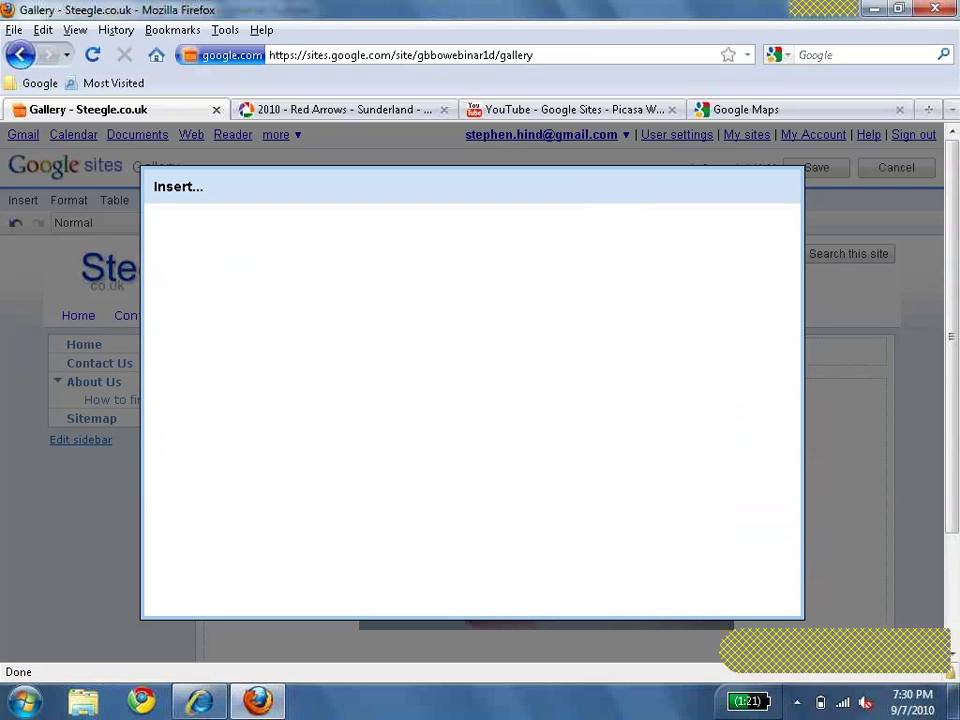
pyautogui.click(564, 60)
pyautogui.press('Return')
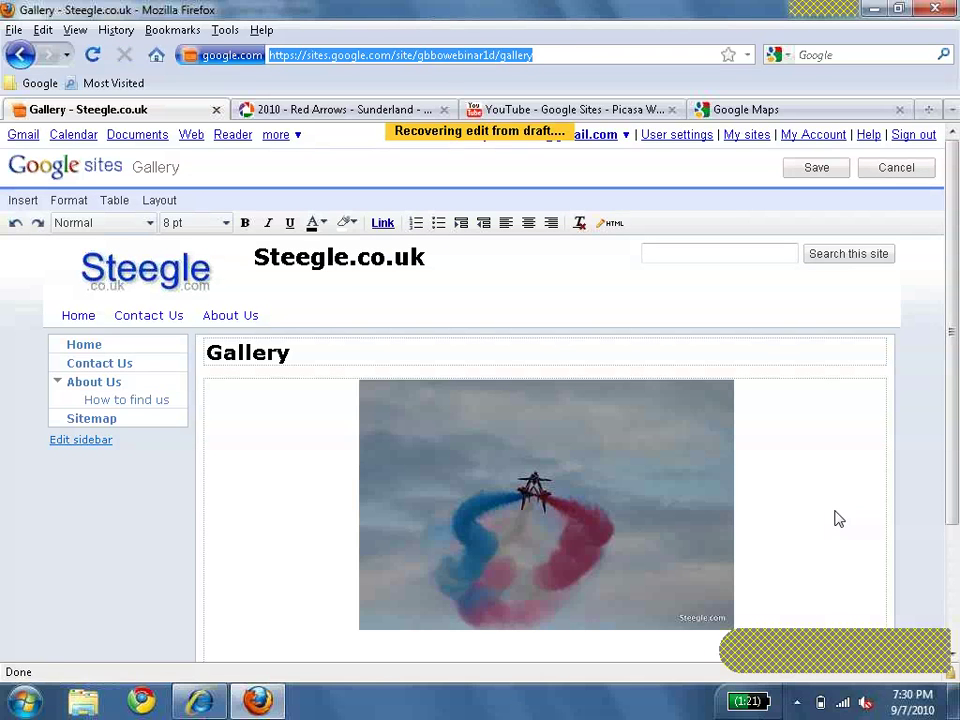
# Insert a second Picasa photo from the 2010 - Red Arrows - Sunderland album below the first, showing three jets above blue and red smoke.
pyautogui.click(25, 200)
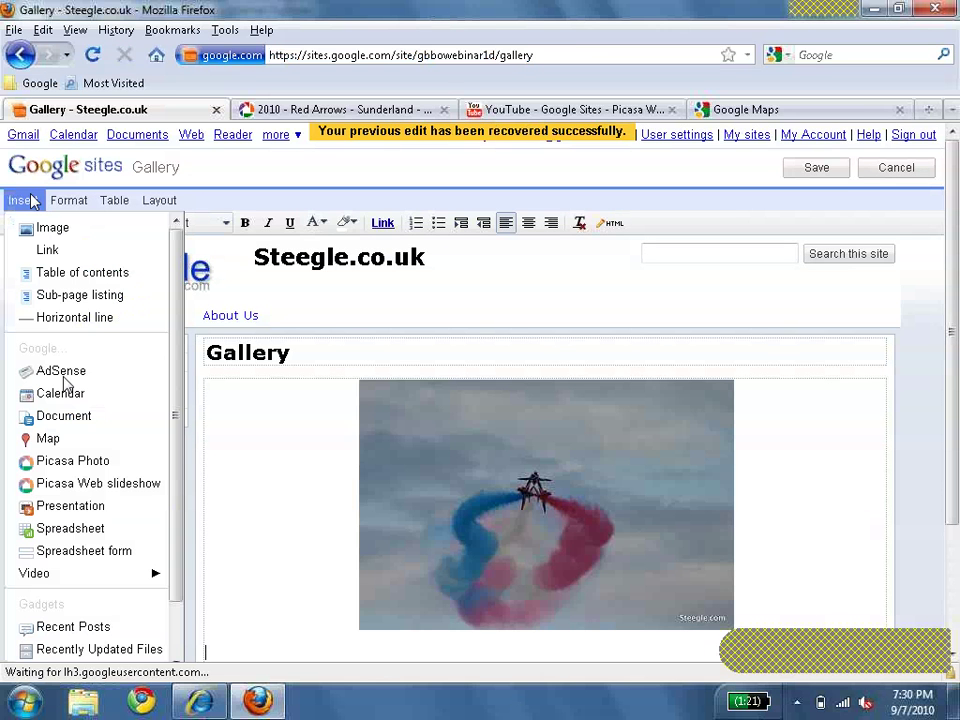
pyautogui.click(133, 467)
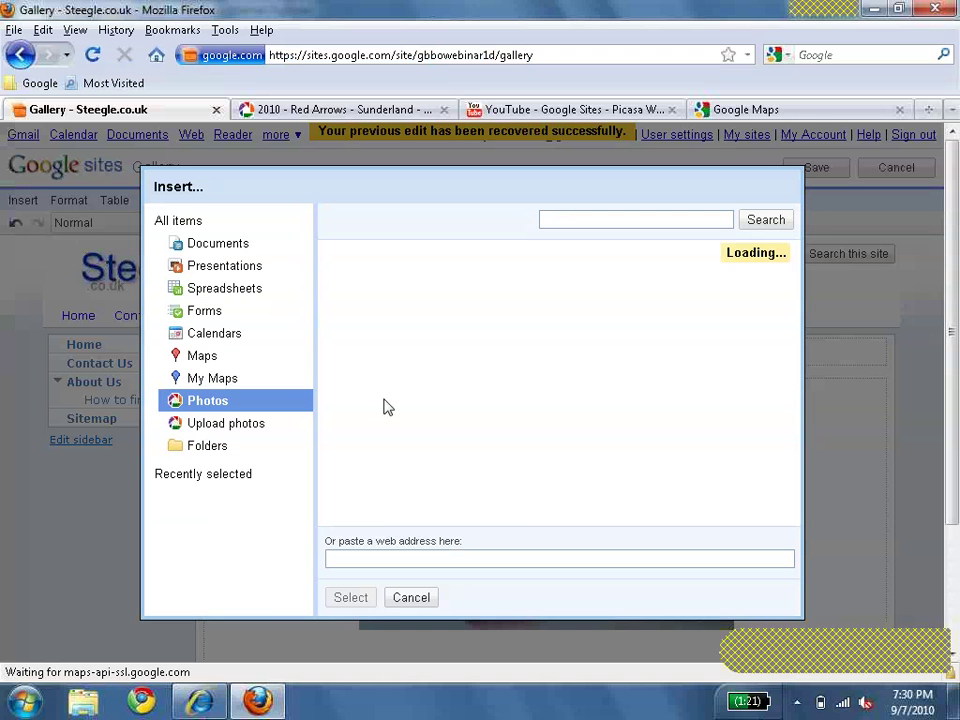
pyautogui.click(610, 330)
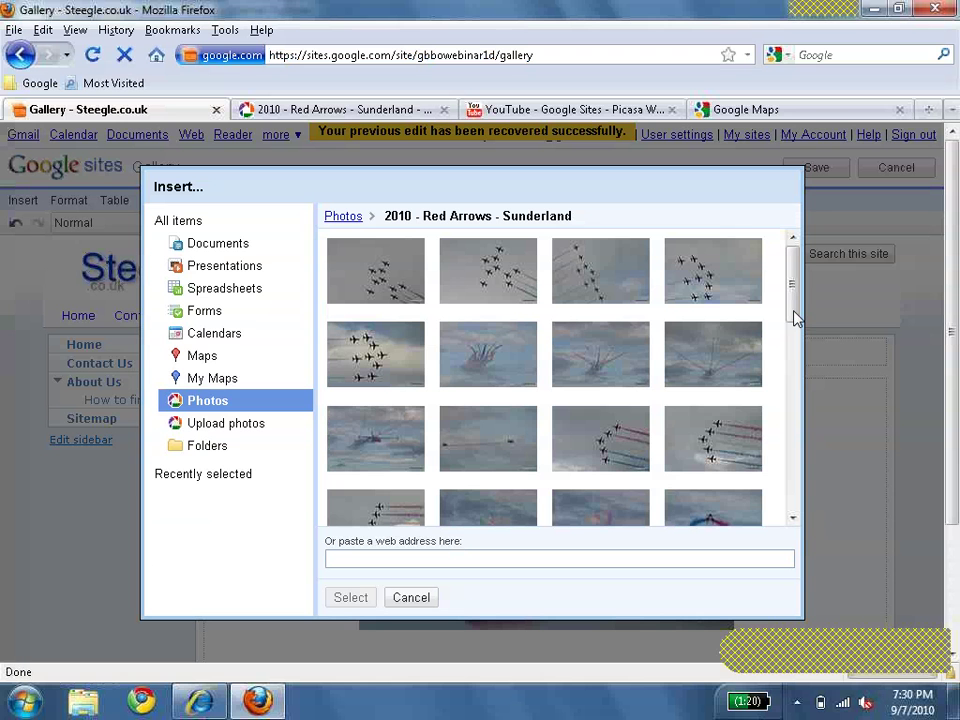
pyautogui.scroll(-3, 401, 418)
pyautogui.click(401, 418)
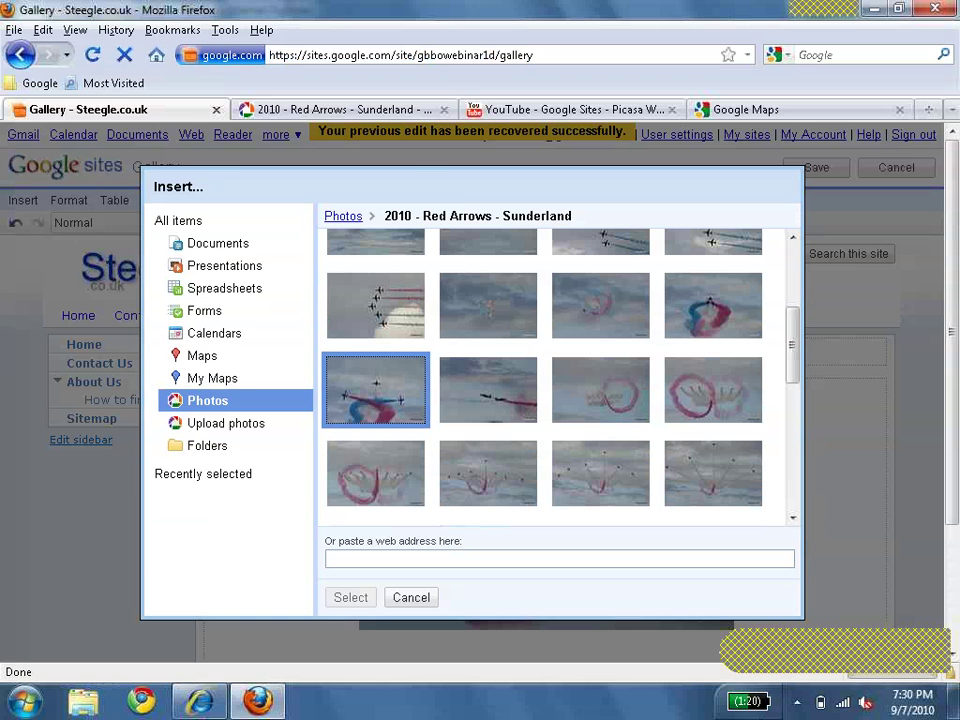
pyautogui.click(368, 603)
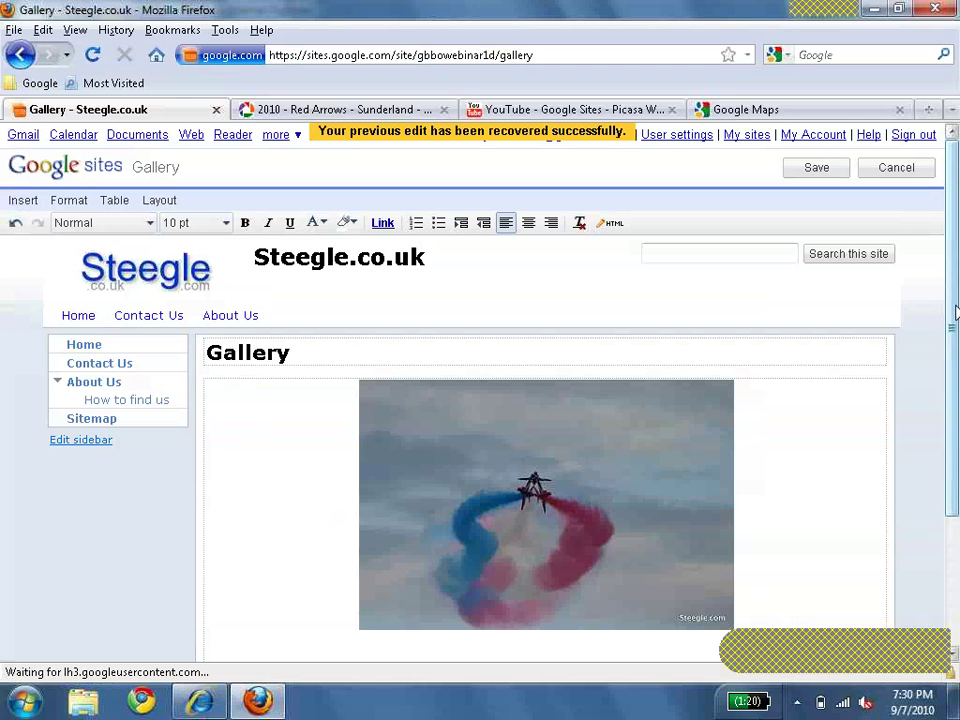
# Save the Gallery page and look over the two photos on the published page.
pyautogui.moveTo(955, 313); pyautogui.dragTo(955, 445)
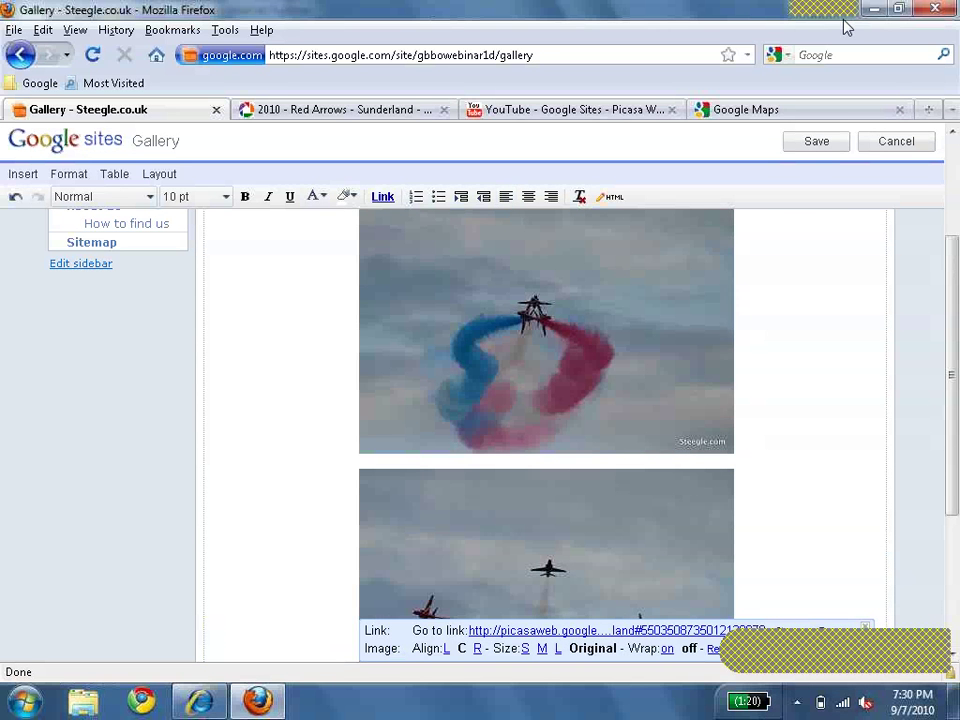
pyautogui.click(818, 143)
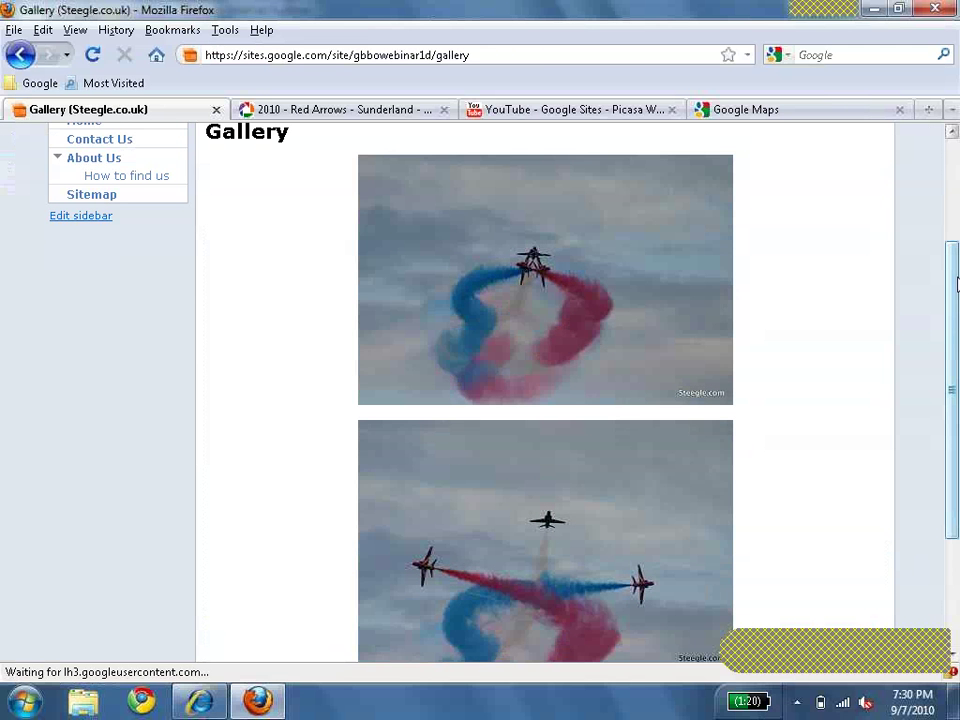
pyautogui.moveTo(955, 285); pyautogui.dragTo(955, 360)
pyautogui.scroll(3, 931, 263)
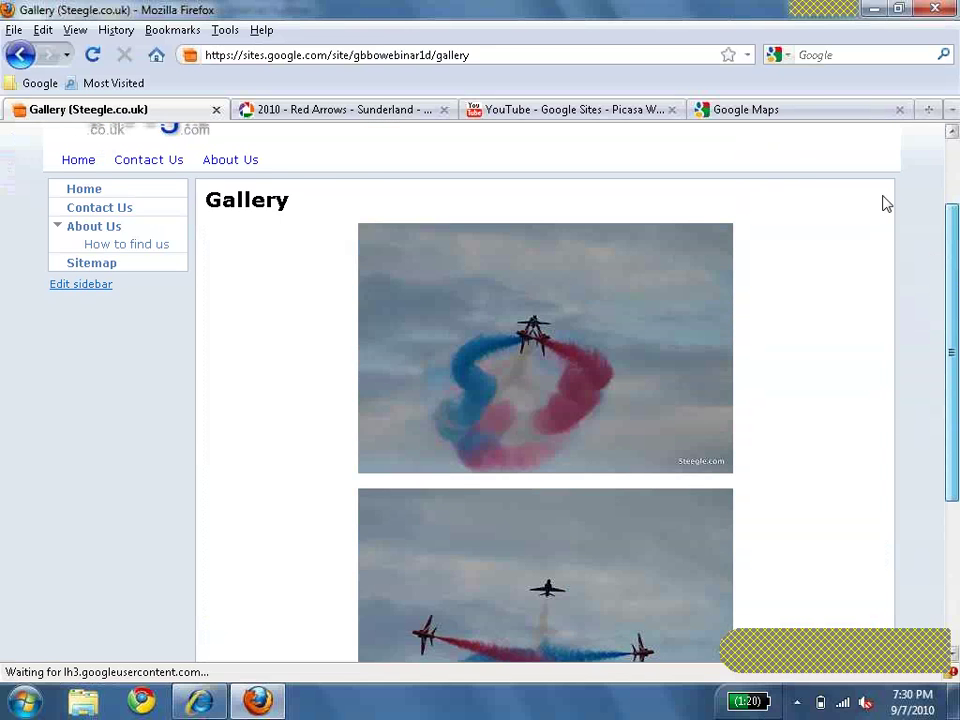
pyautogui.scroll(2, 884, 204)
pyautogui.moveTo(953, 422); pyautogui.dragTo(934, 553)
pyautogui.scroll(3, 891, 519)
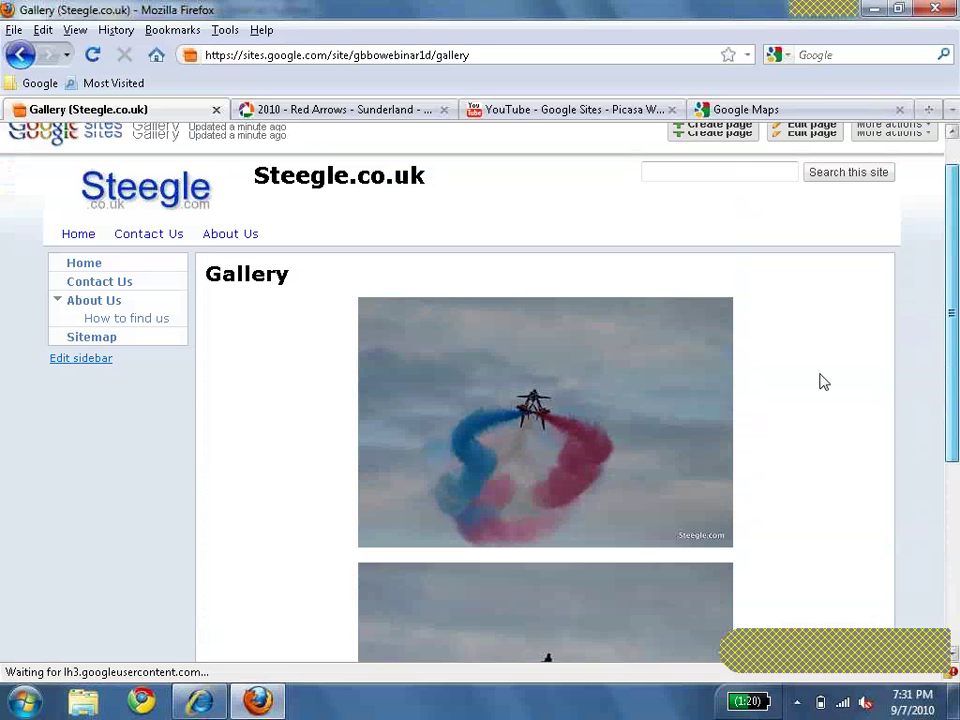
# Copy the web address of the 2010 - Red Arrows - Sunderland album in Picasa Web Albums.
pyautogui.click(352, 110)
pyautogui.click(540, 56)
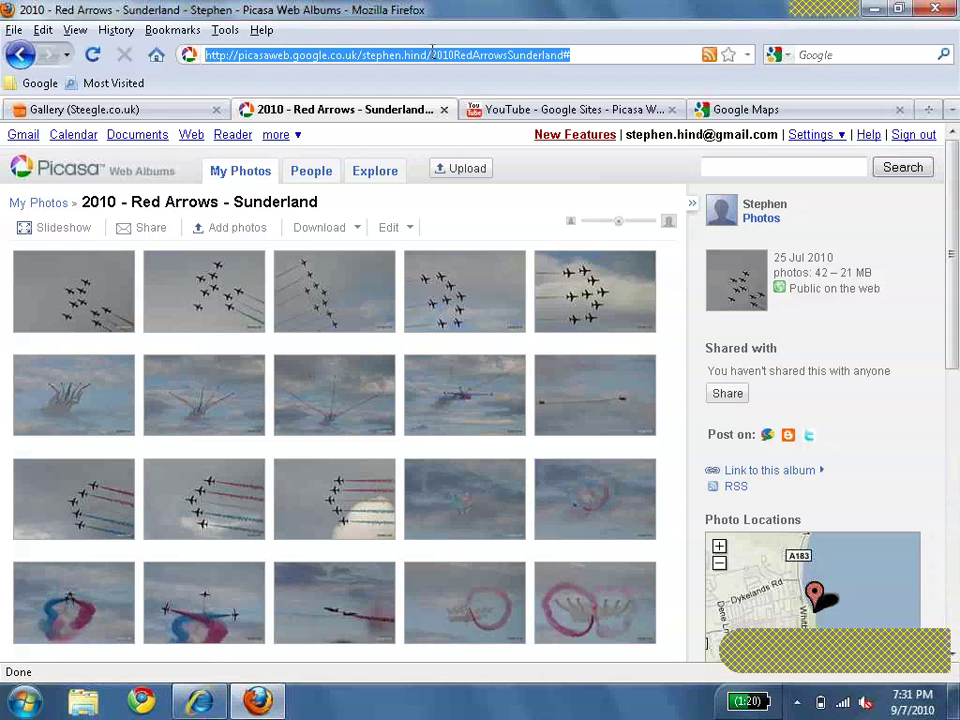
pyautogui.rightClick(563, 60)
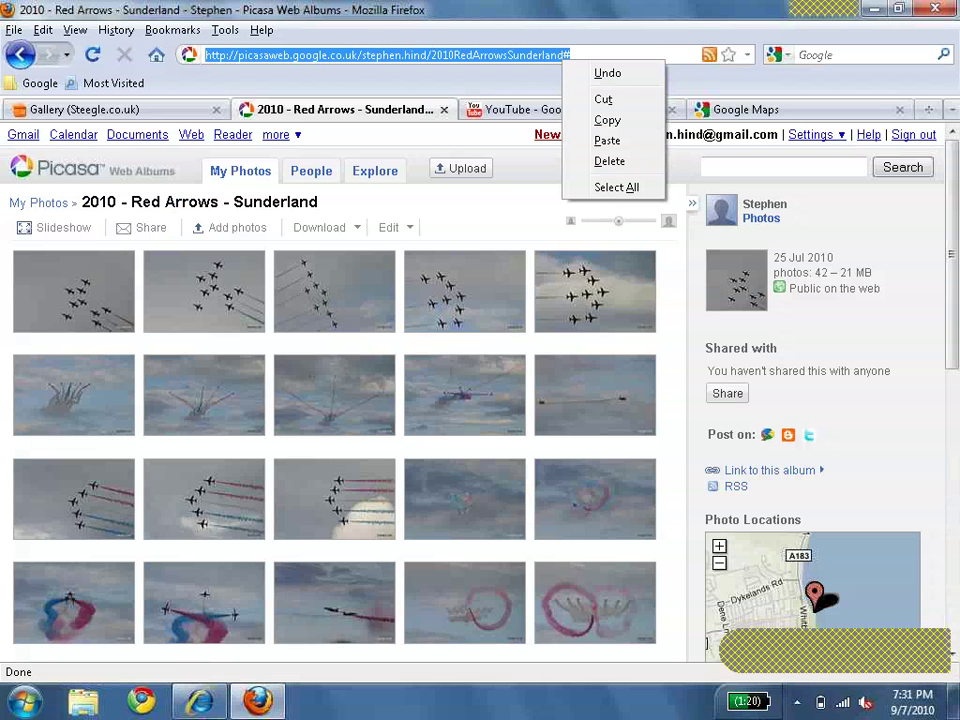
pyautogui.click(607, 122)
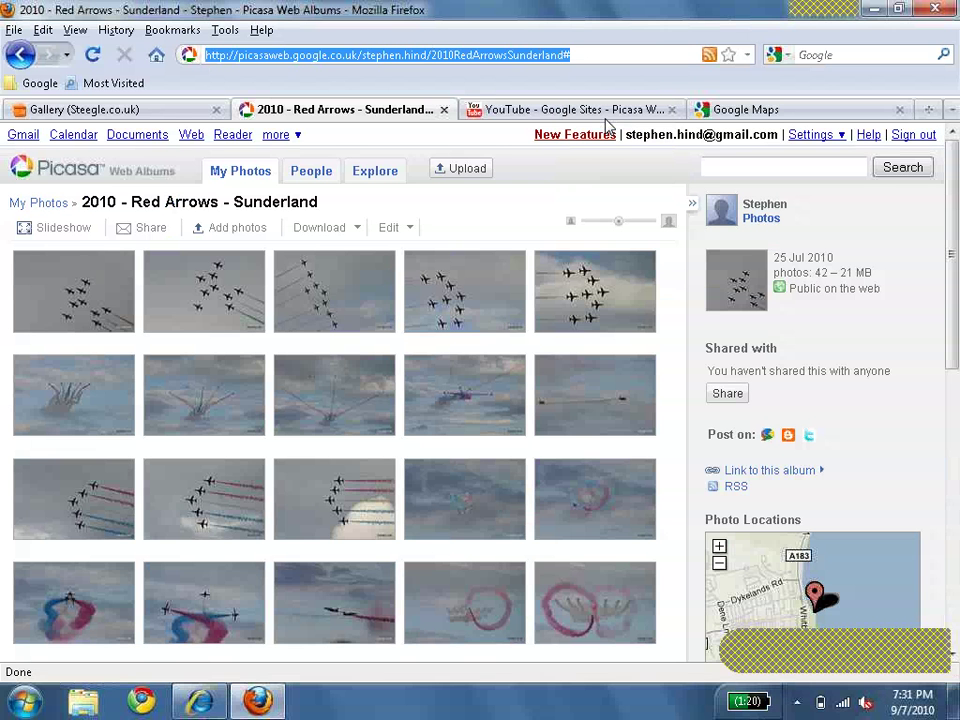
# Edit the Gallery page and start a Picasa Web slideshow using the copied address of the 2010 - Red Arrows - Sunderland album.
pyautogui.click(170, 112)
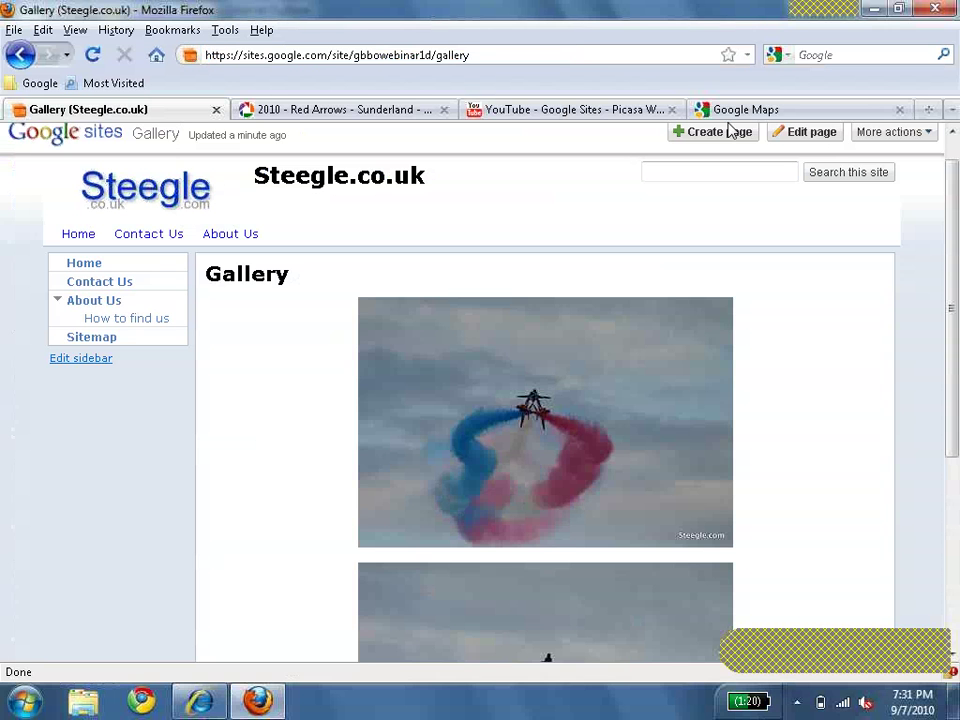
pyautogui.click(812, 132)
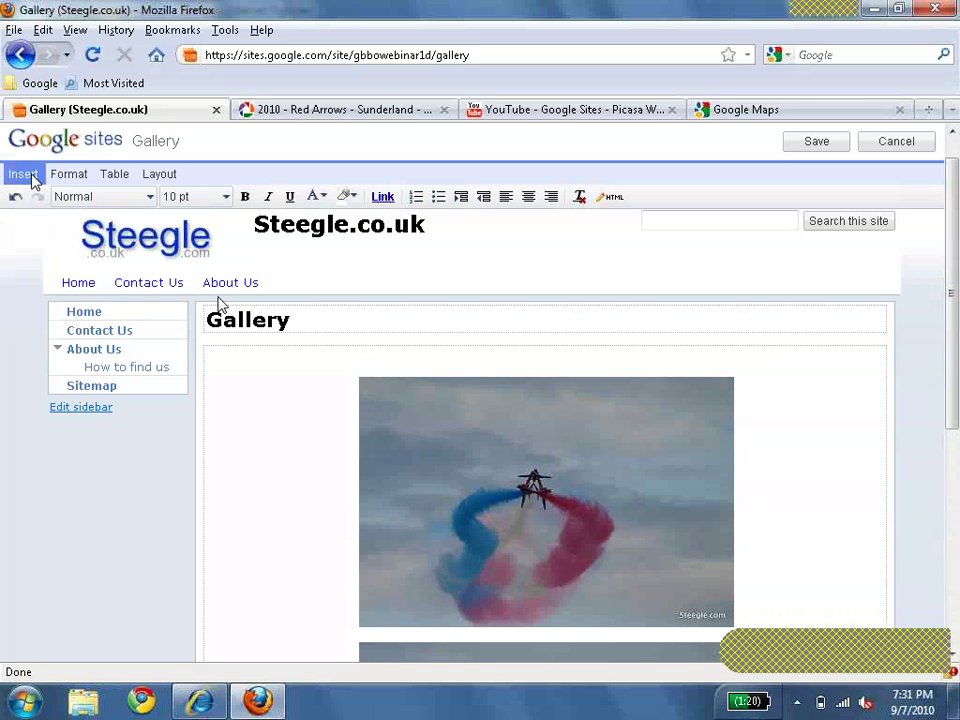
pyautogui.click(32, 178)
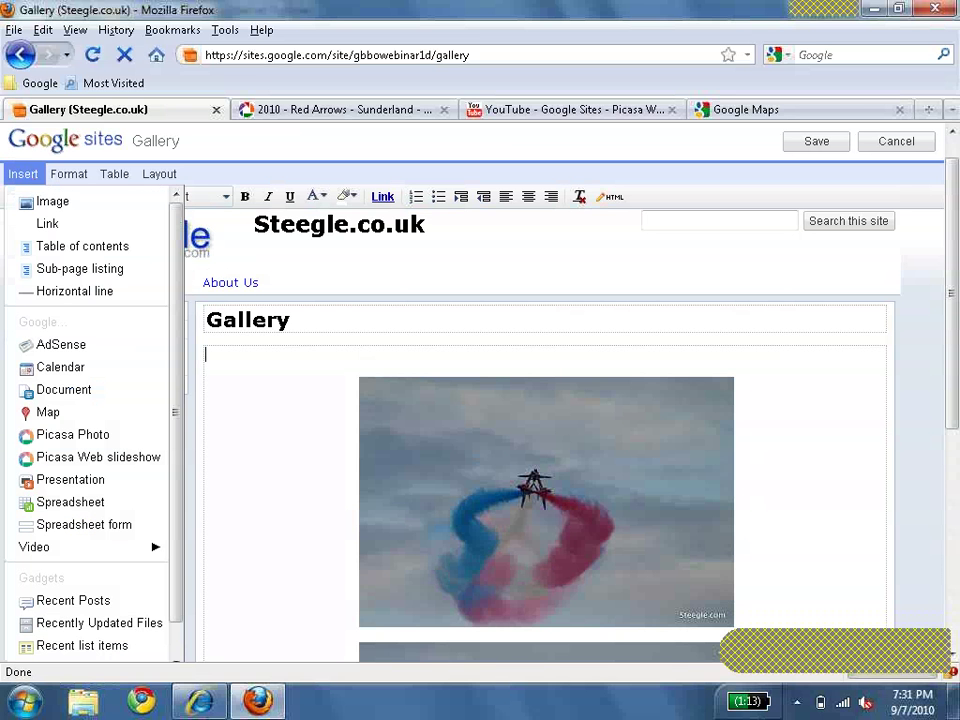
pyautogui.click(153, 462)
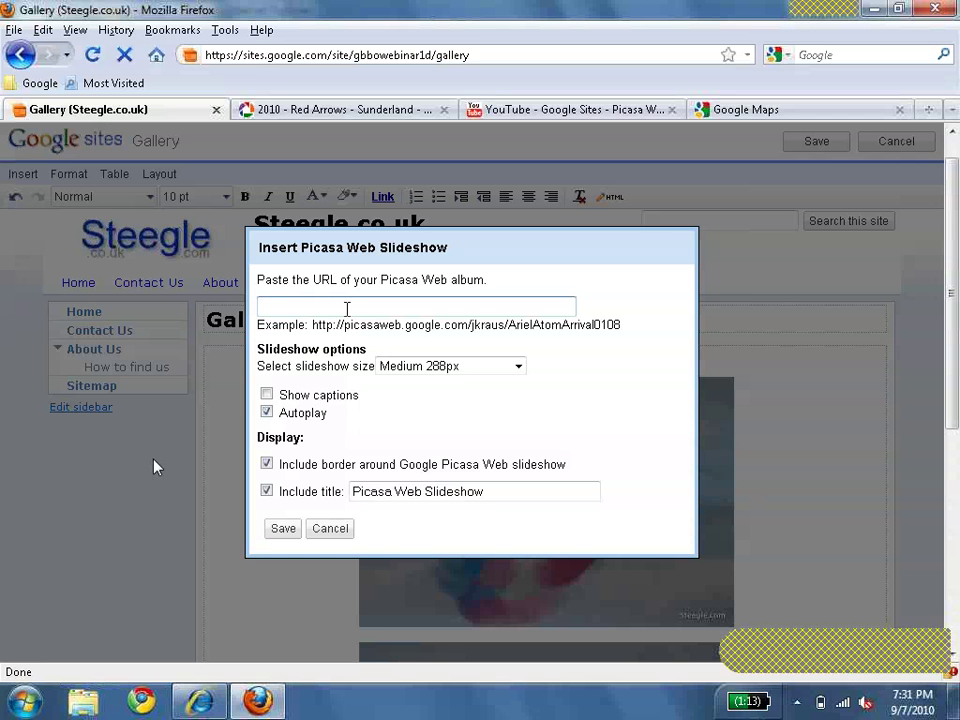
pyautogui.rightClick(349, 309)
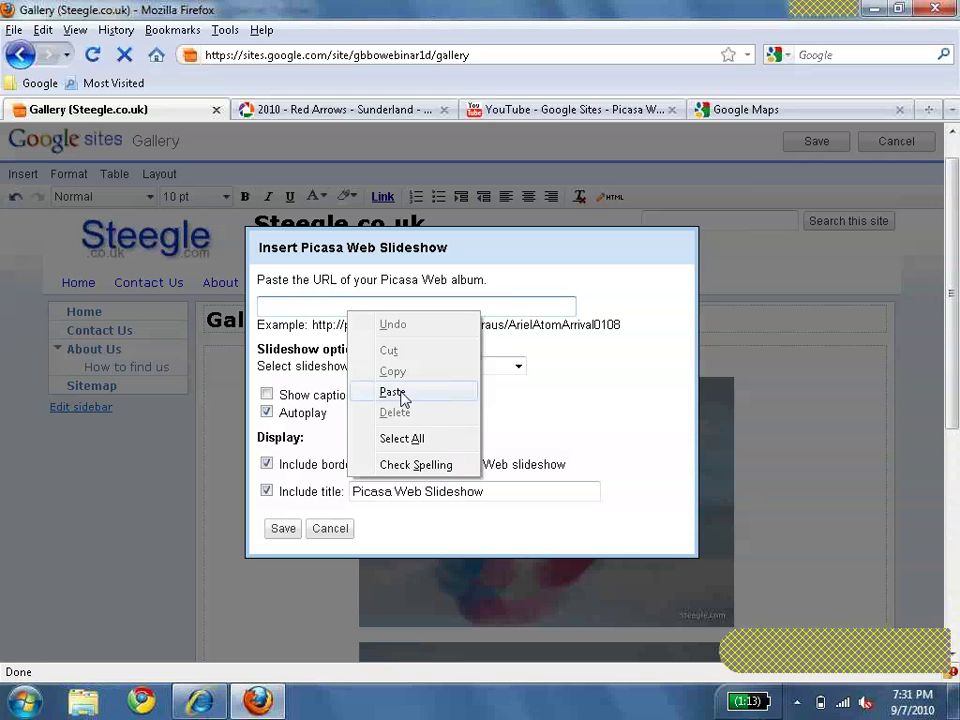
pyautogui.click(428, 392)
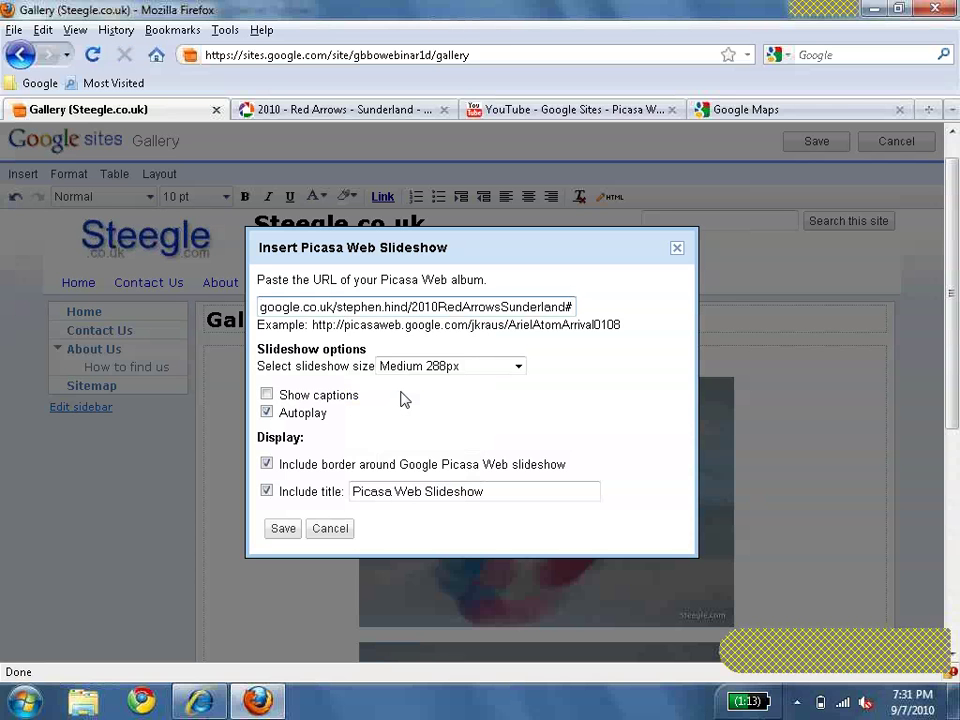
# Set the slideshow size to Large 400px, title it Red Arrows, and insert it at the start of the Gallery page.
pyautogui.click(415, 367)
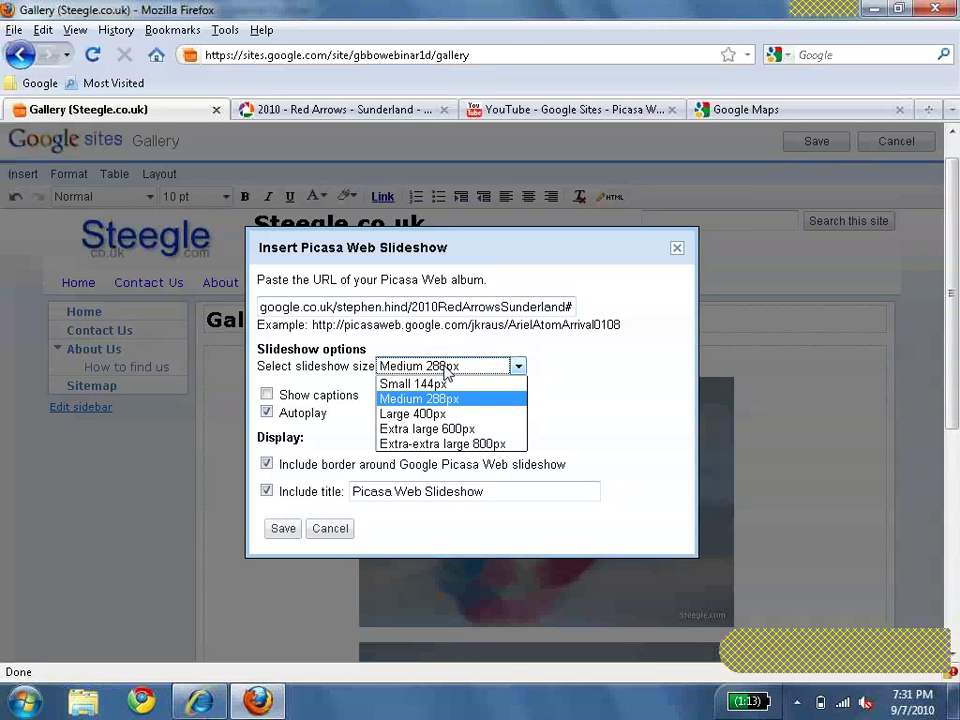
pyautogui.click(487, 420)
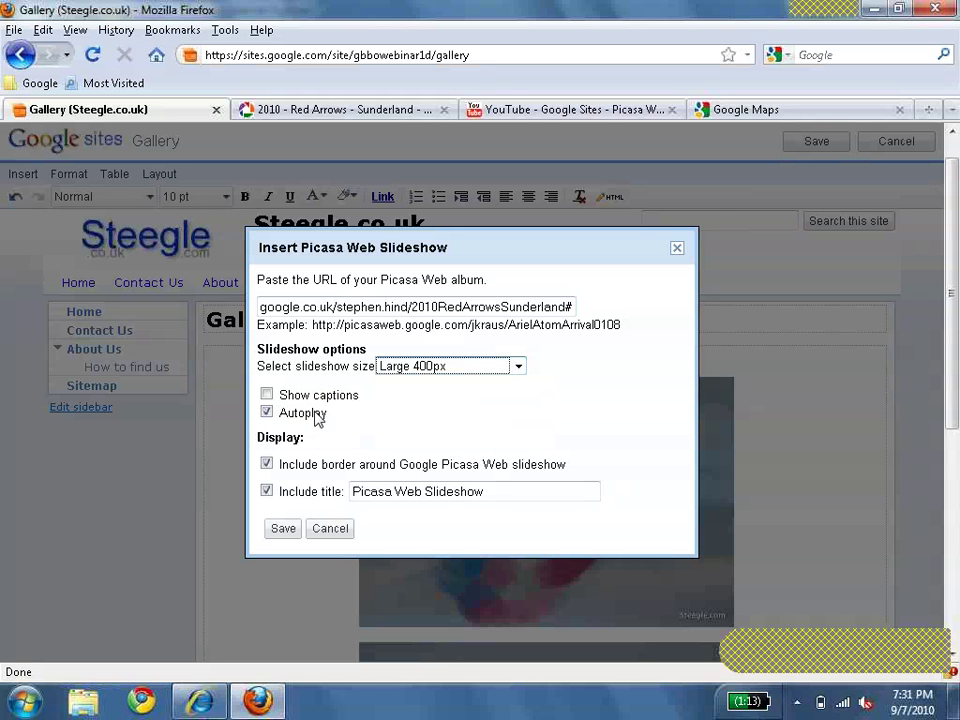
pyautogui.tripleClick(463, 489)
pyautogui.write('Red Arro')
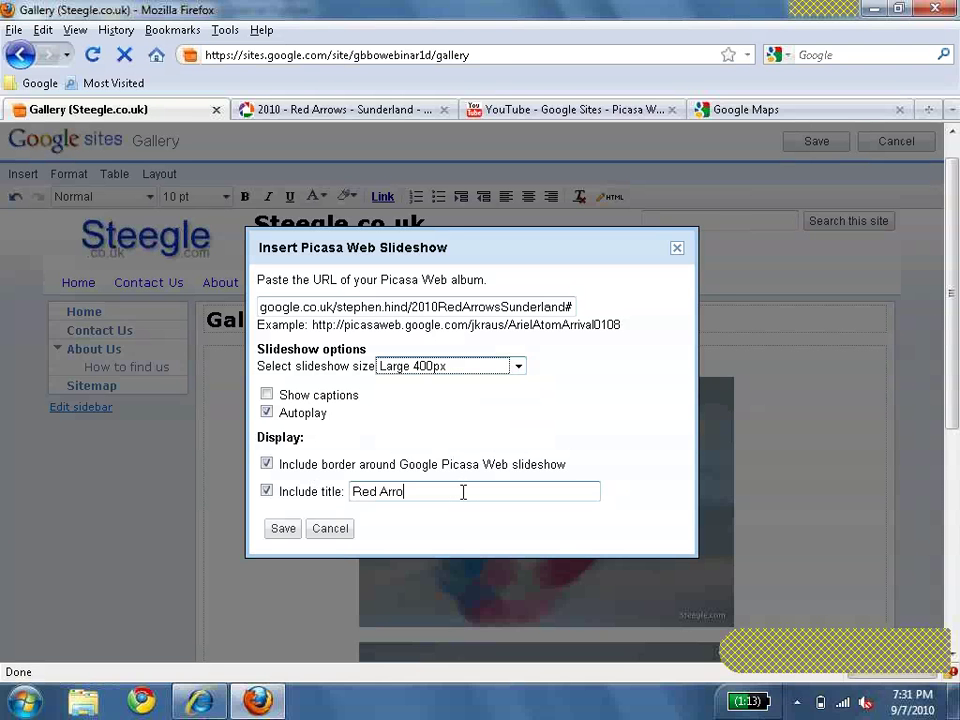
pyautogui.write('ws')
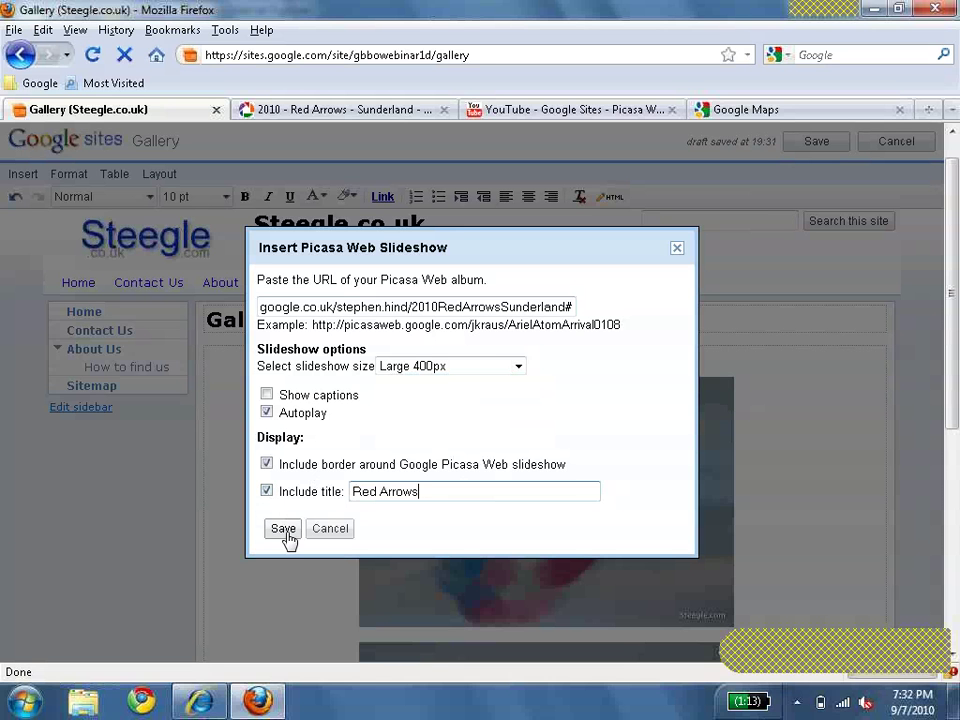
pyautogui.click(283, 529)
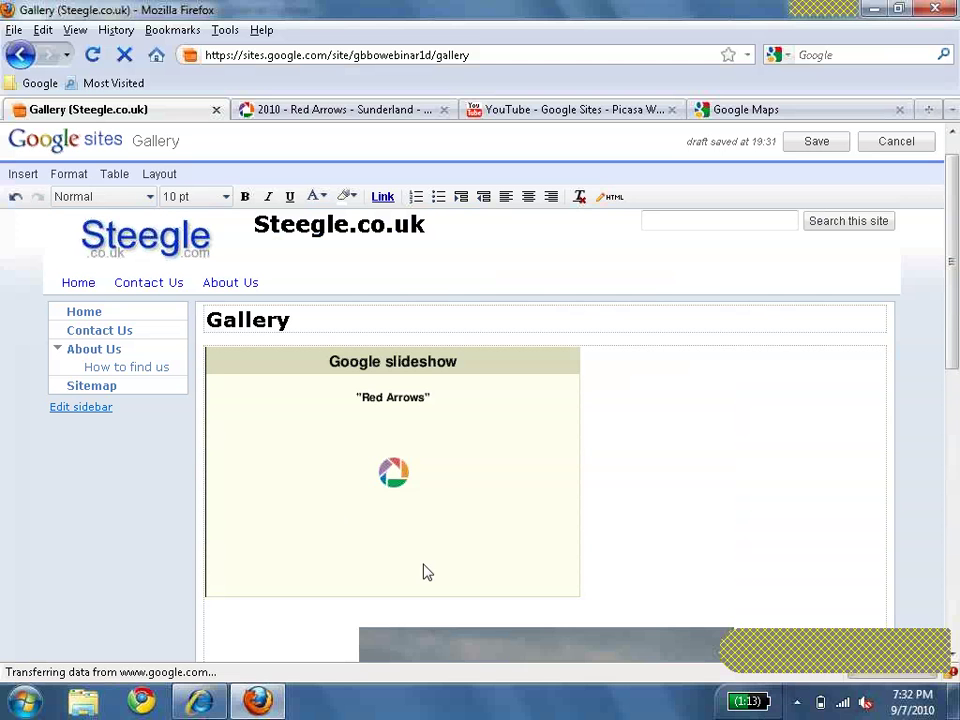
# Centre the Red Arrows slideshow on the page and save the Gallery page.
pyautogui.click(404, 441)
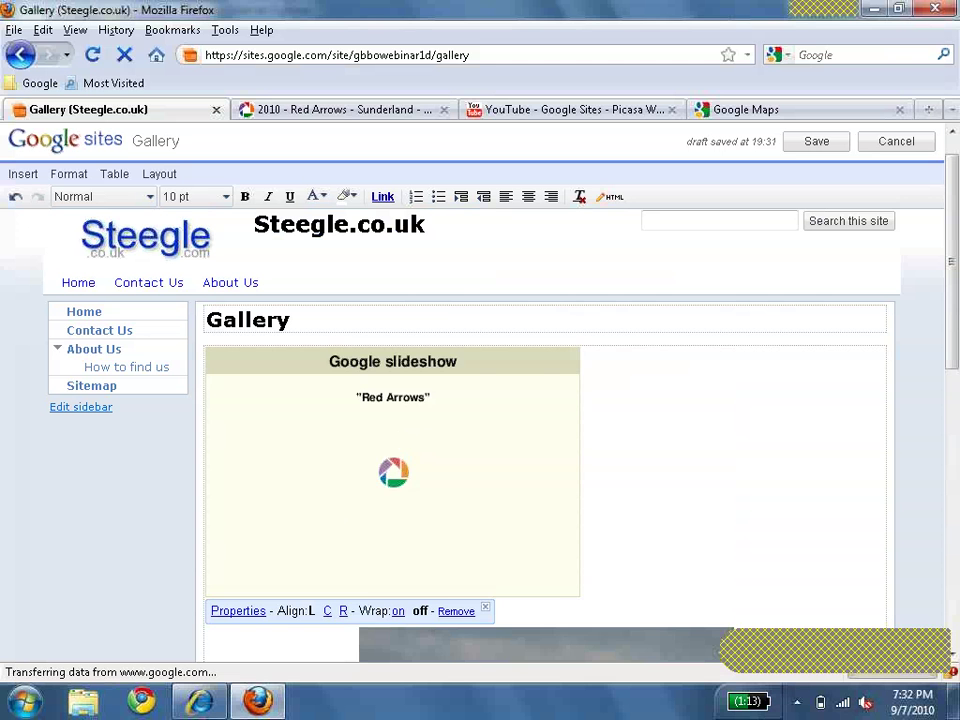
pyautogui.click(327, 610)
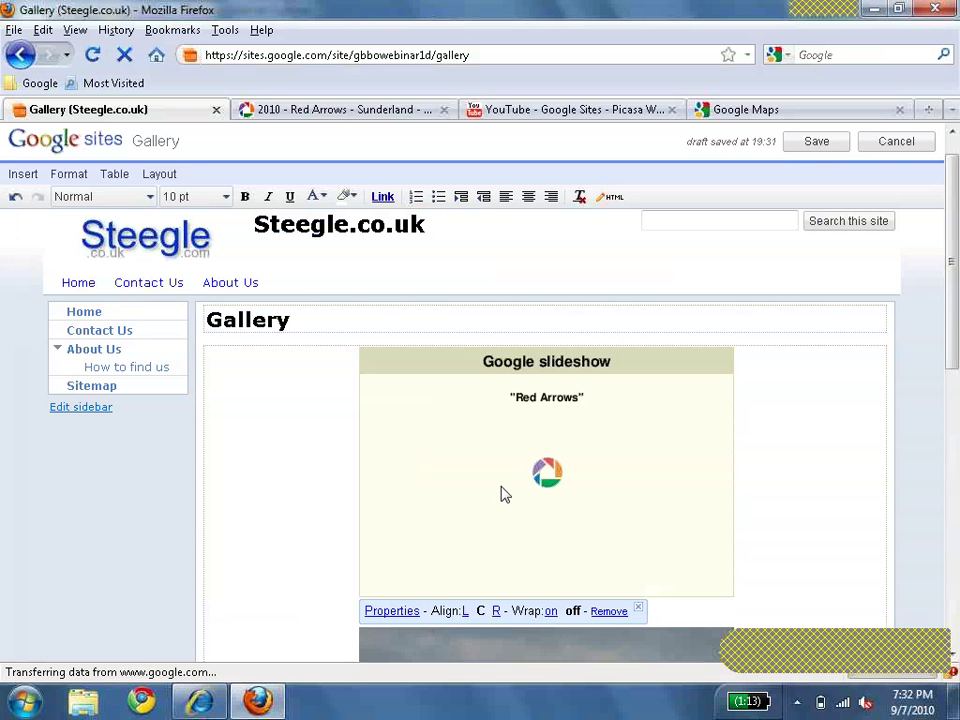
pyautogui.click(818, 142)
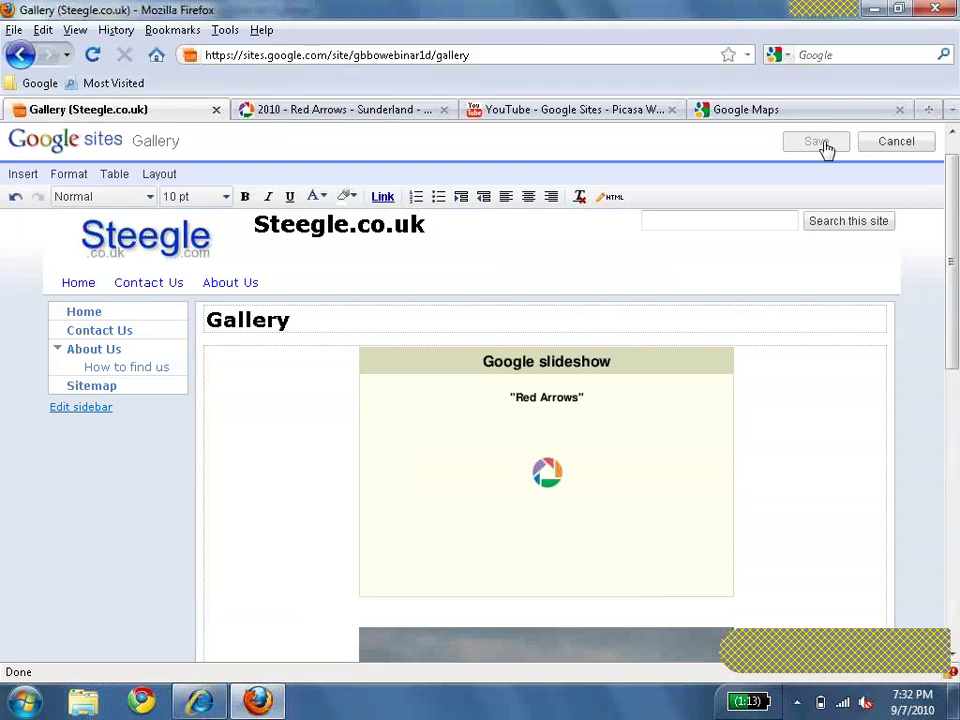
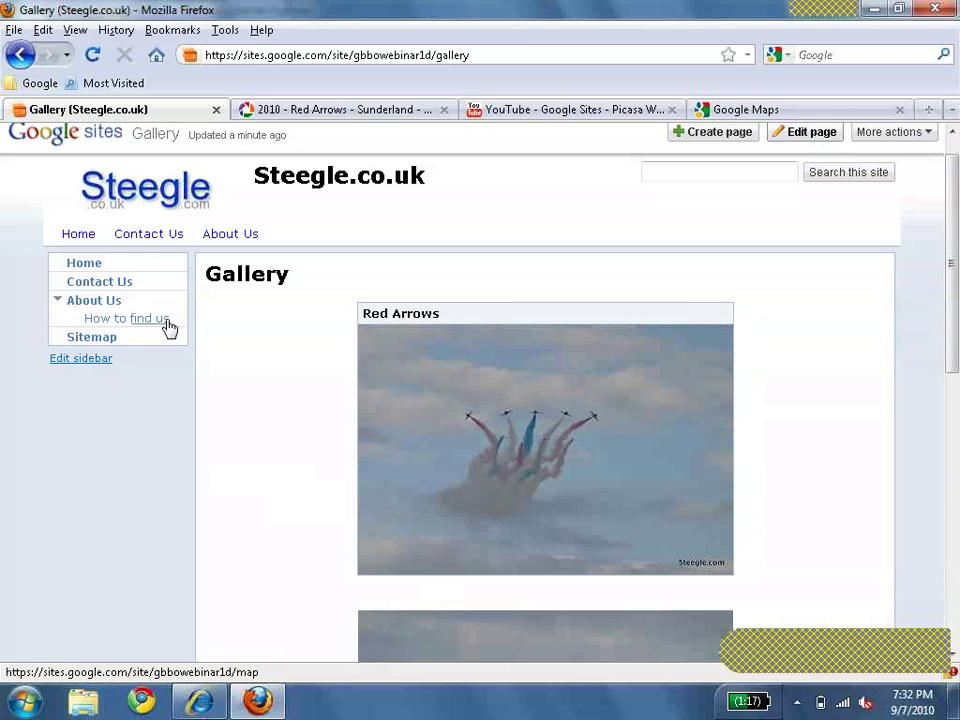
# Open the site's How to find us page, switch to Google Maps and search for Google London with its postcode.
pyautogui.click(168, 320)
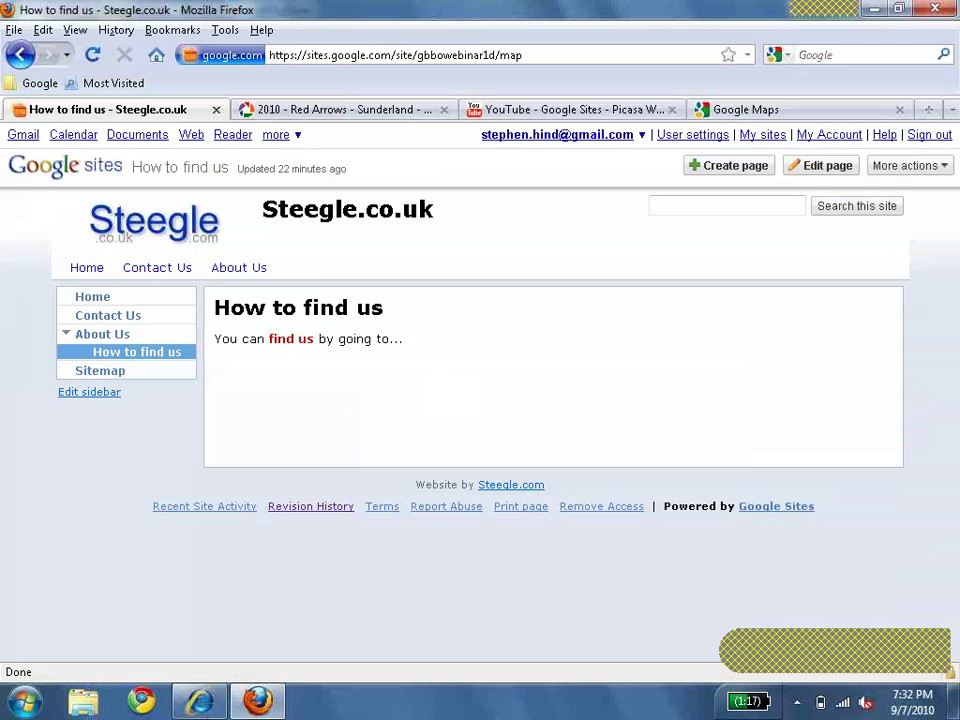
pyautogui.click(747, 112)
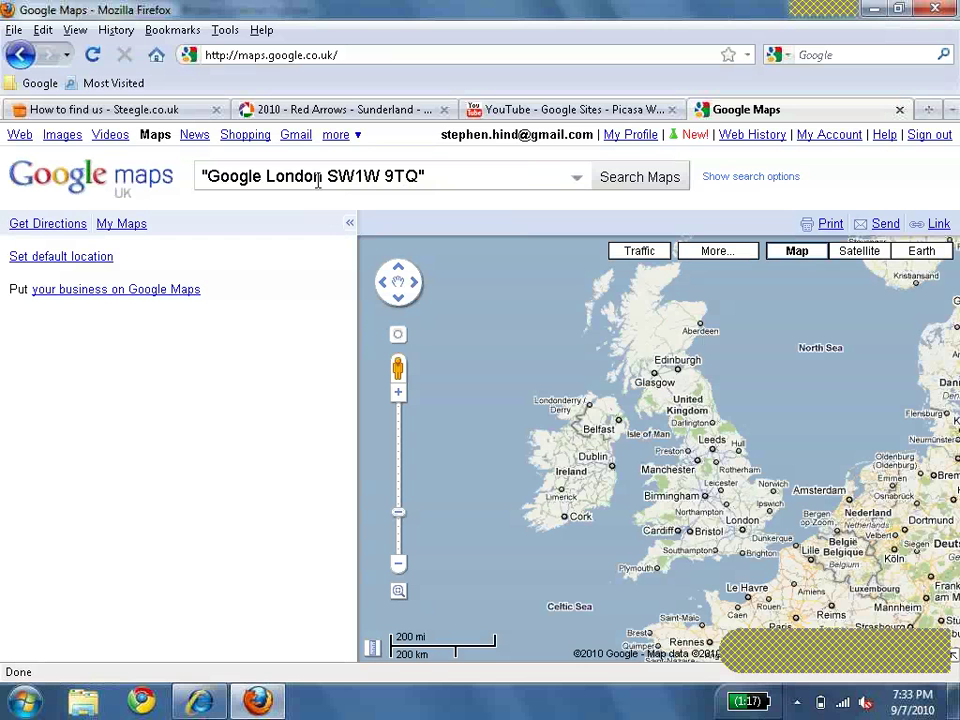
pyautogui.moveTo(319, 178); pyautogui.dragTo(215, 188)
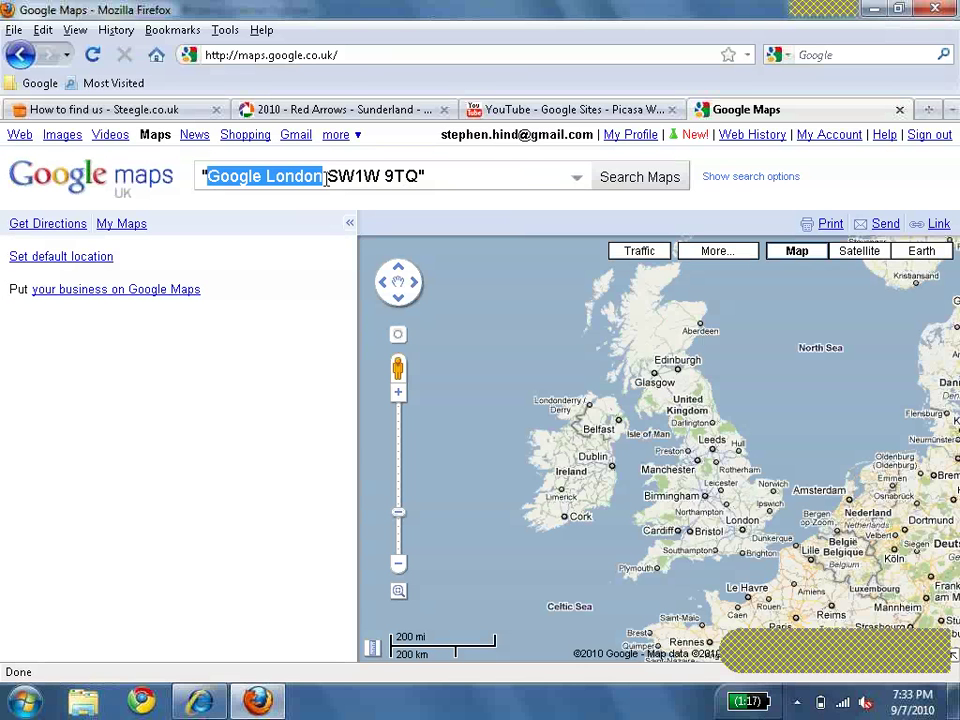
pyautogui.moveTo(327, 178); pyautogui.dragTo(368, 172)
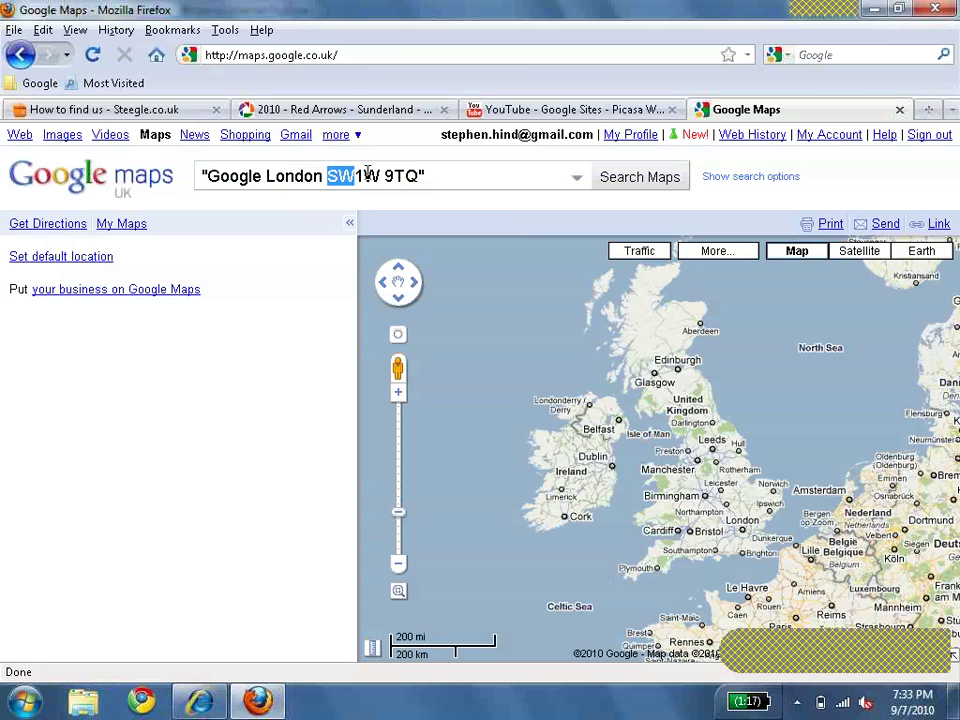
pyautogui.click(435, 176)
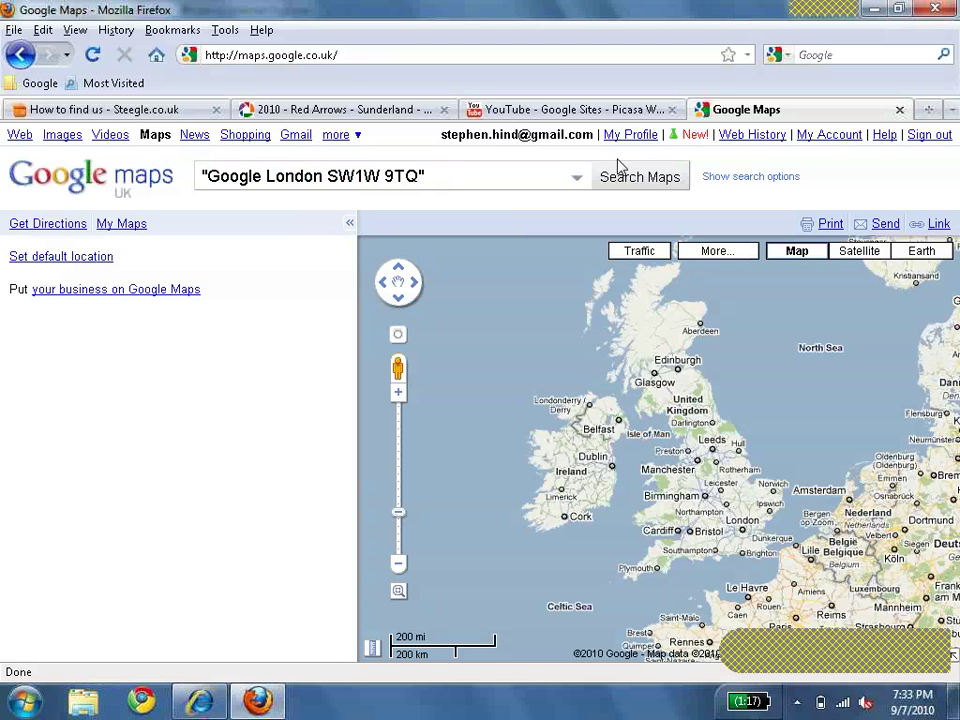
pyautogui.click(648, 188)
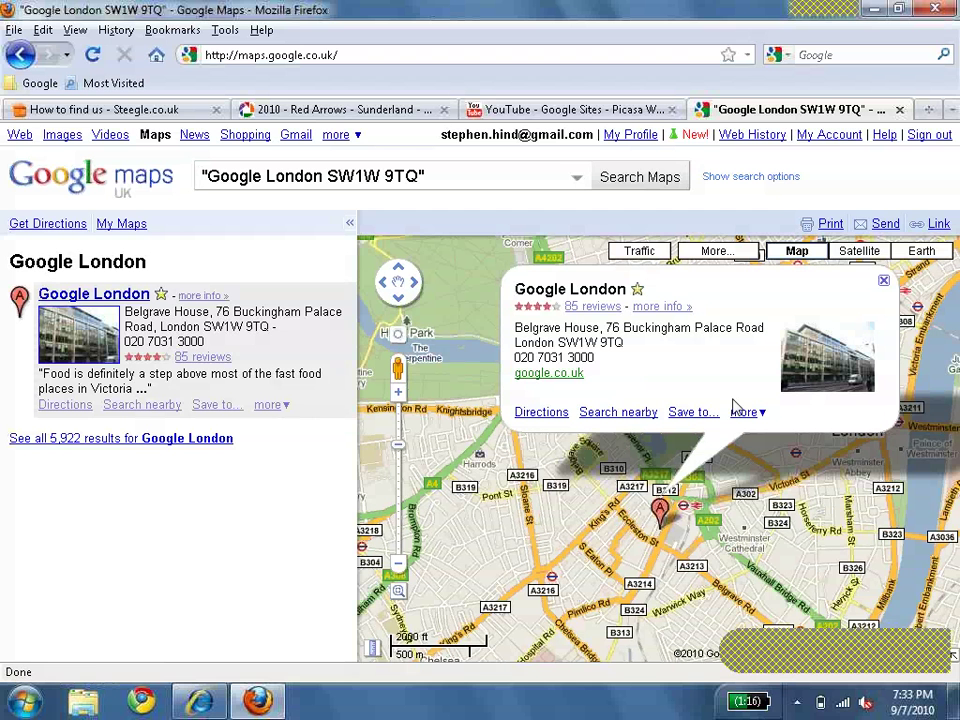
# Display the sharing link for the Google London map and copy the address meant for email or IM.
pyautogui.click(938, 226)
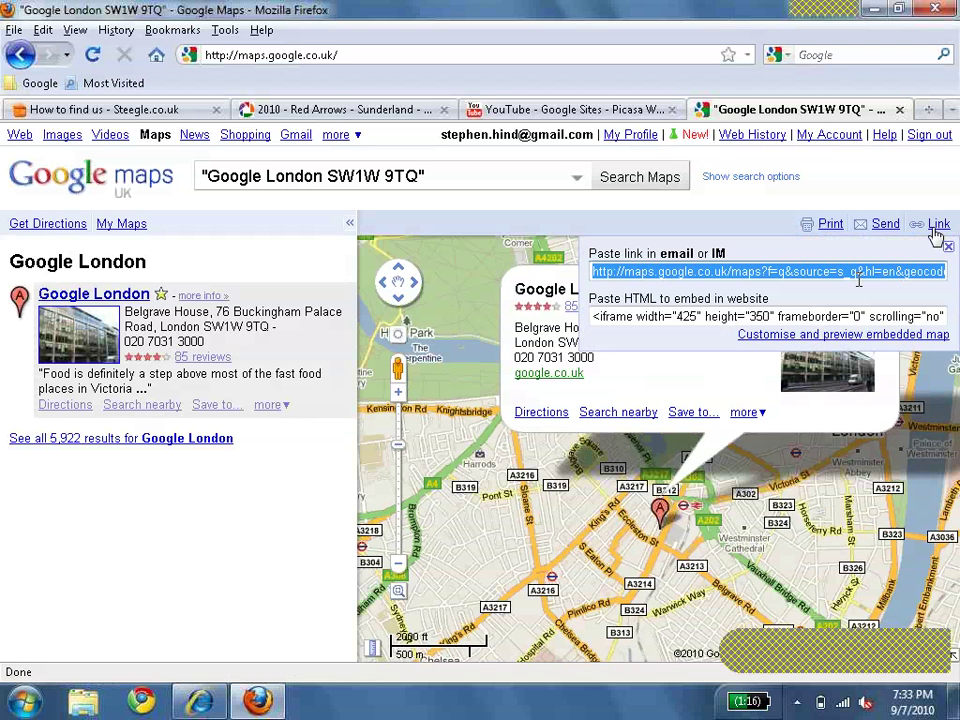
pyautogui.rightClick(857, 278)
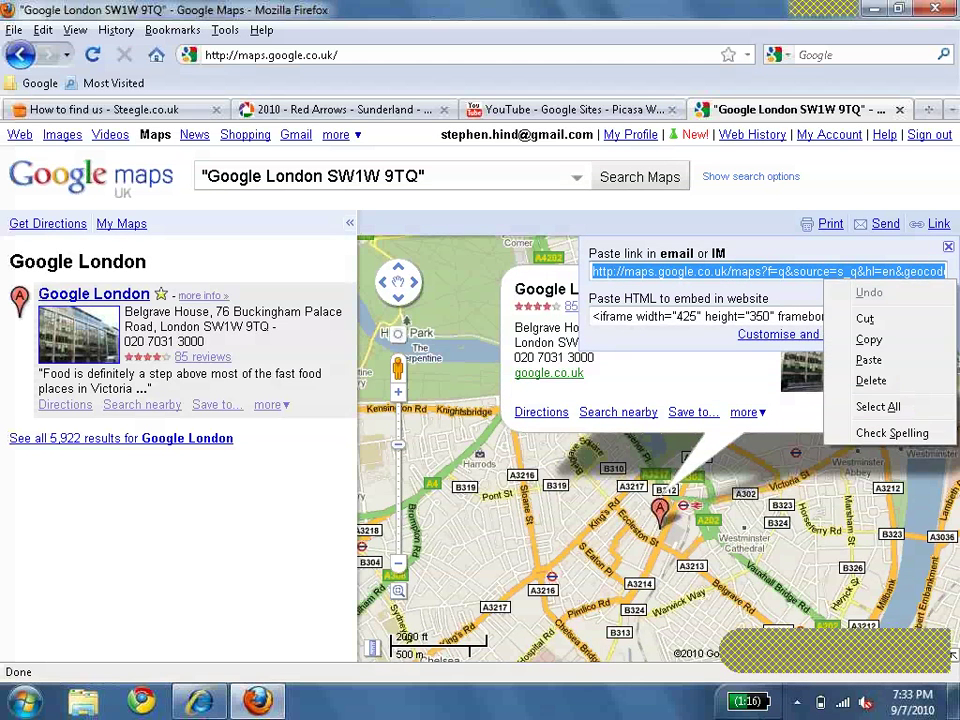
pyautogui.click(889, 339)
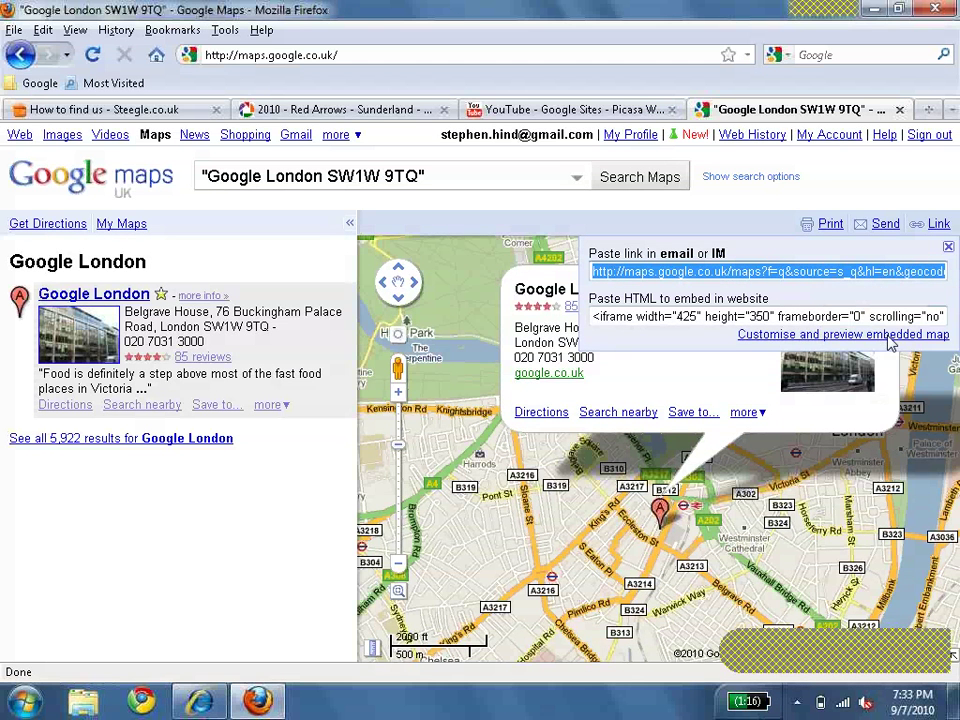
# Open the How to find us page for editing and add a new line below the "You can find us by going to..." text.
pyautogui.click(163, 114)
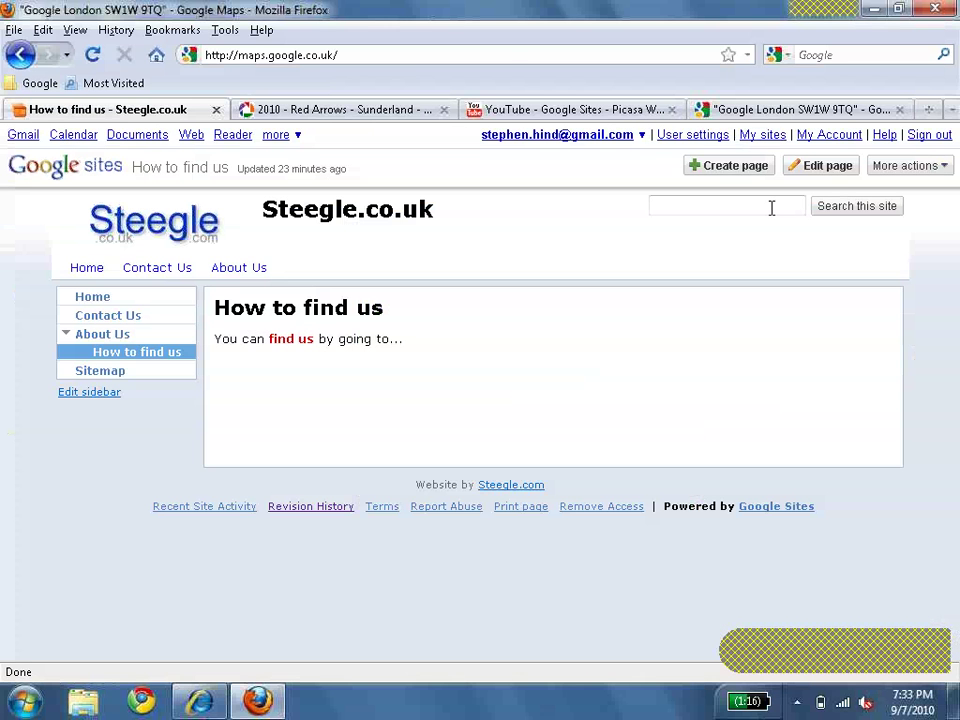
pyautogui.click(826, 166)
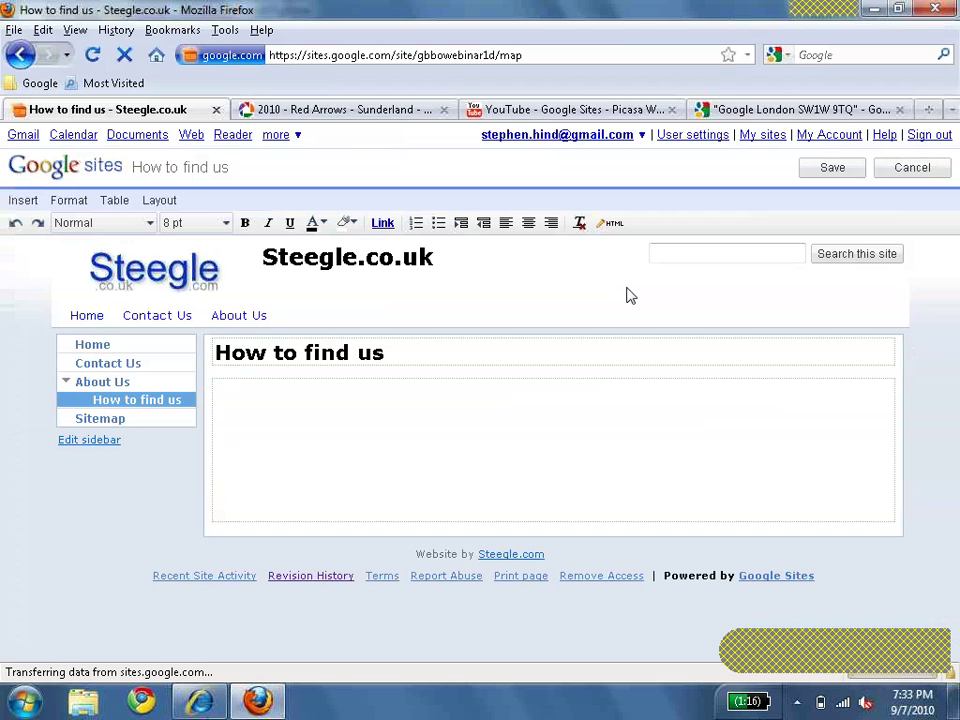
pyautogui.click(441, 444)
pyautogui.hotkey('ctrl', 'v')
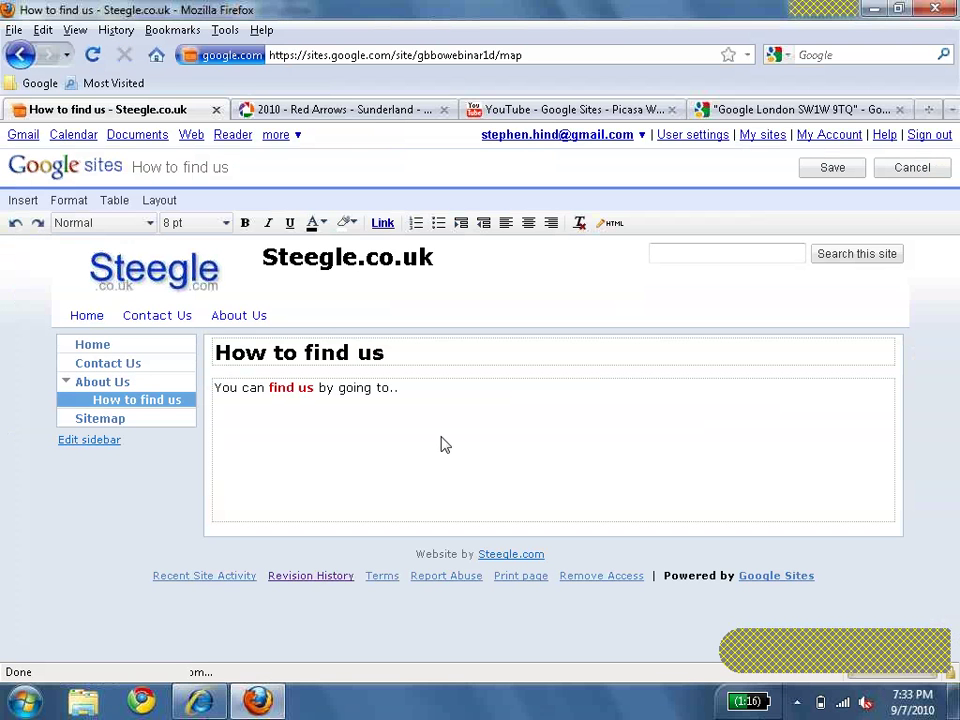
pyautogui.press('Return')
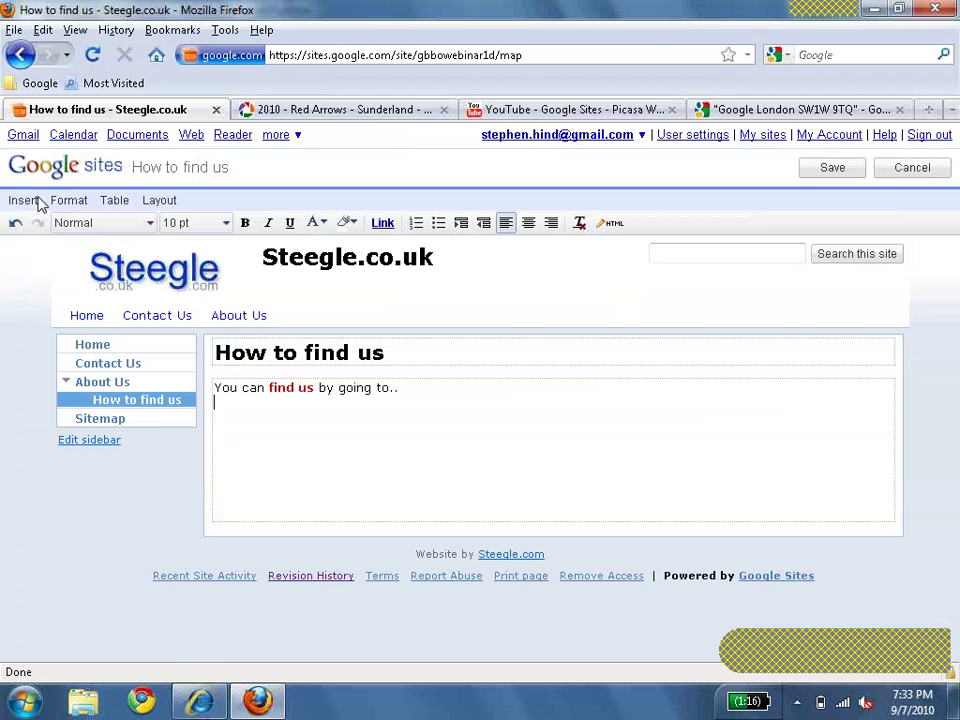
# Choose a Google map to insert on the How to find us page by pasting the copied Google Maps link.
pyautogui.click(24, 200)
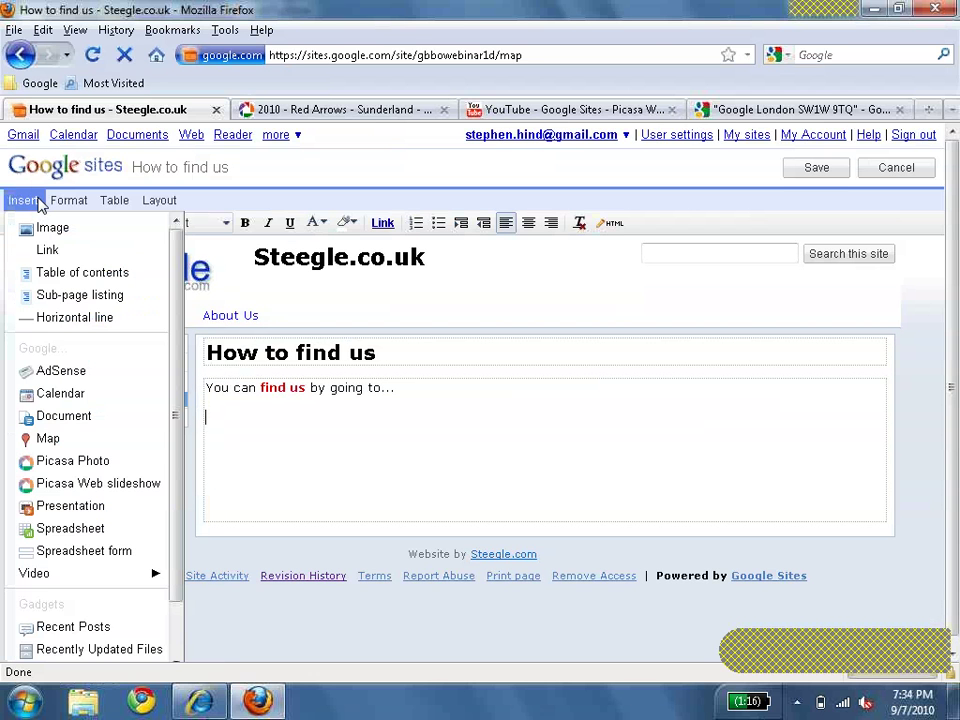
pyautogui.click(113, 442)
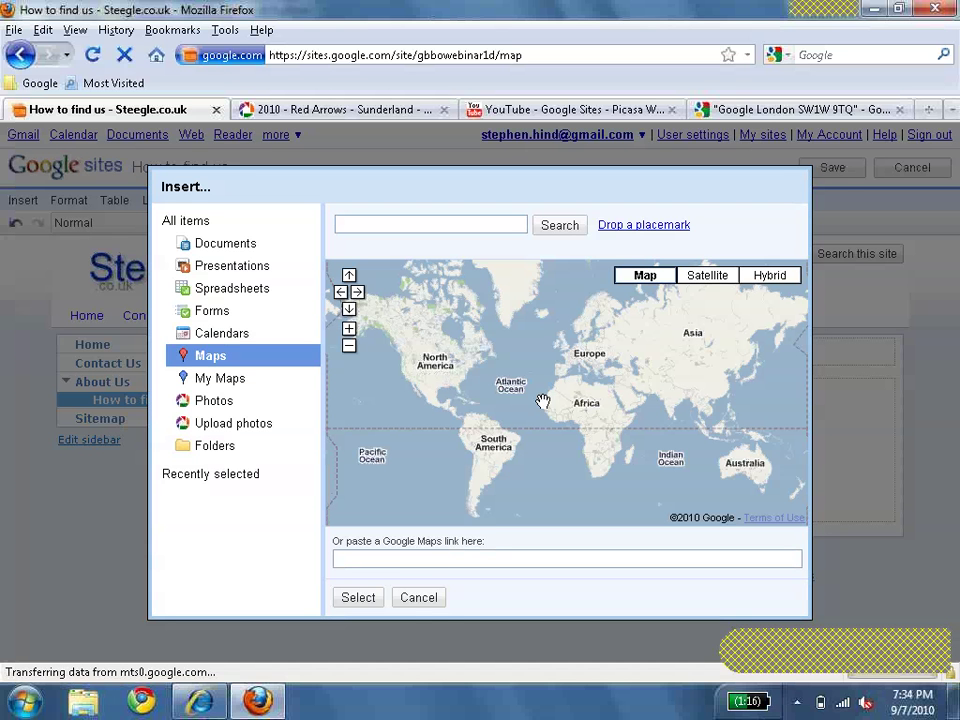
pyautogui.click(431, 563)
pyautogui.rightClick(431, 563)
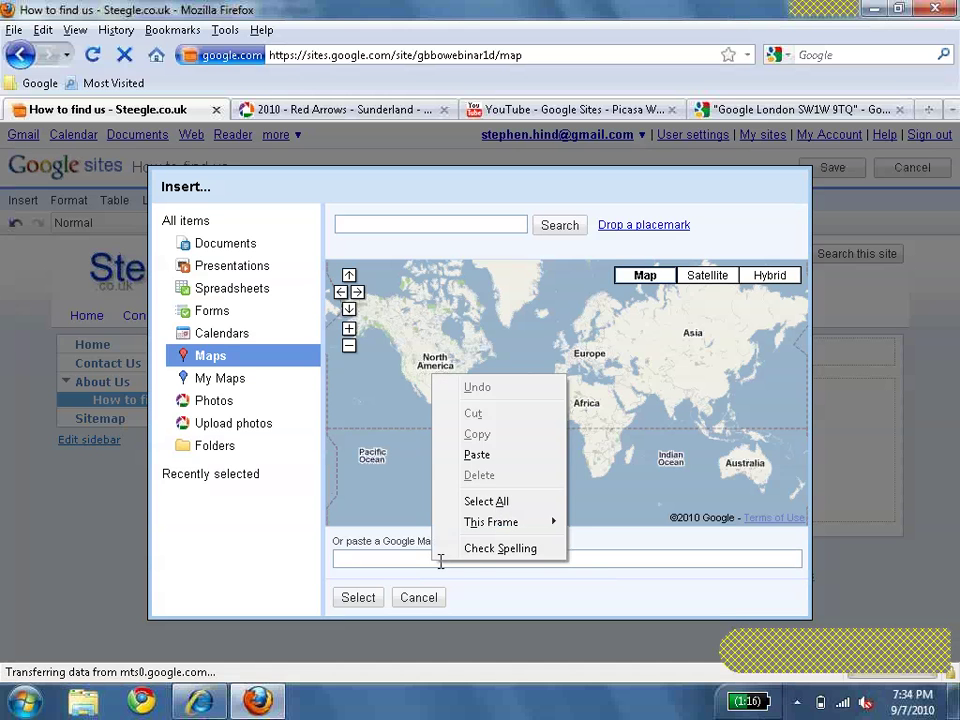
pyautogui.click(478, 458)
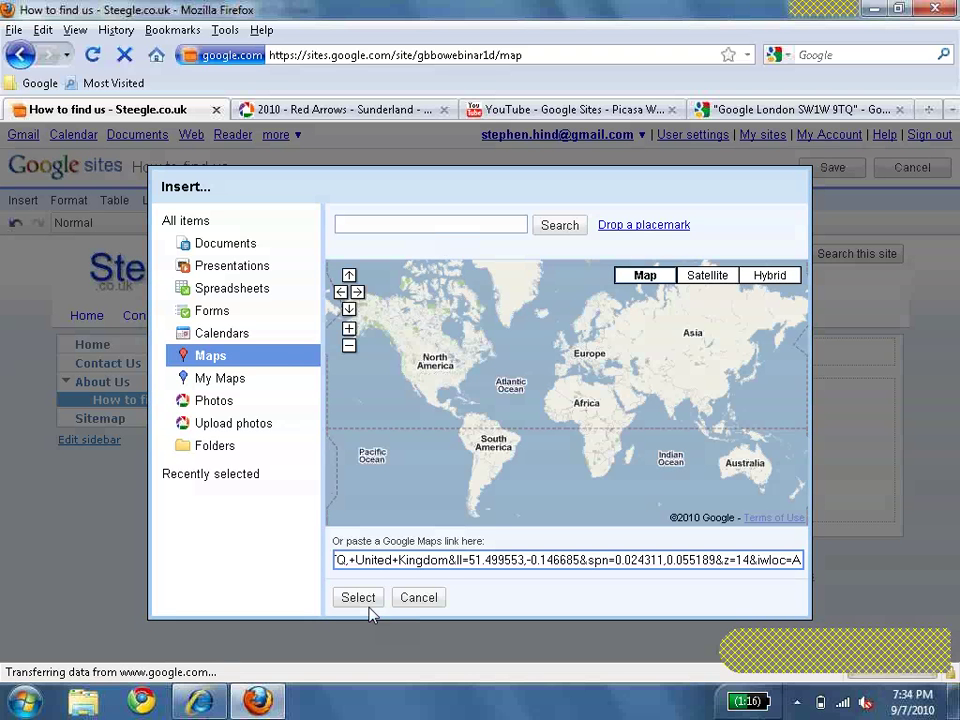
pyautogui.click(398, 560)
pyautogui.click(362, 602)
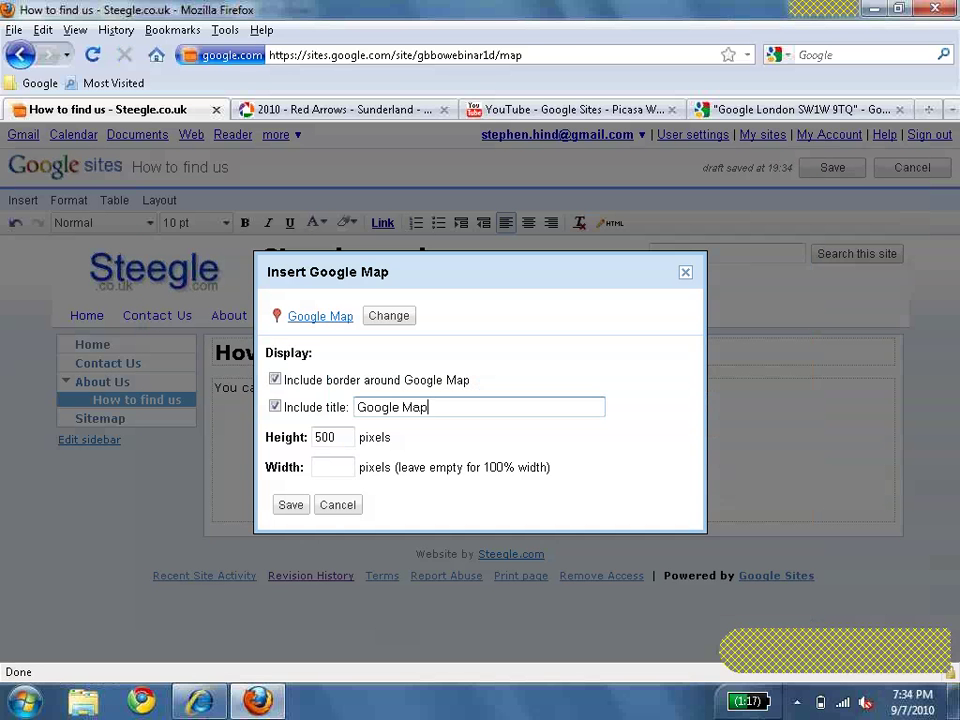
# Insert the Google map with its border and title excluded, and save the How to find us page.
pyautogui.click(276, 382)
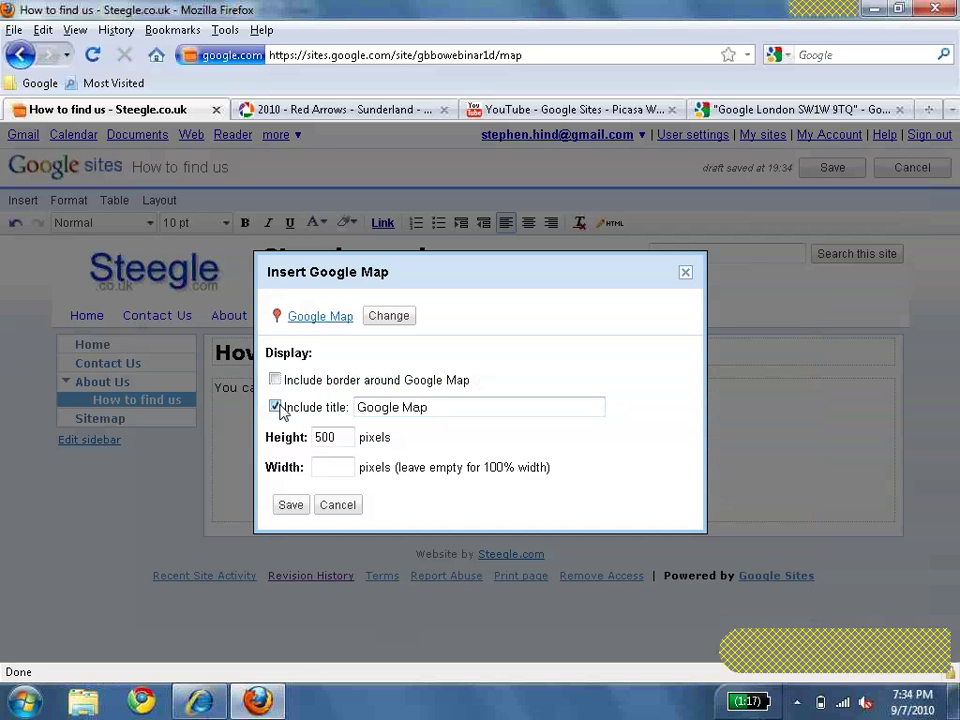
pyautogui.click(276, 408)
pyautogui.click(344, 440)
pyautogui.click(342, 466)
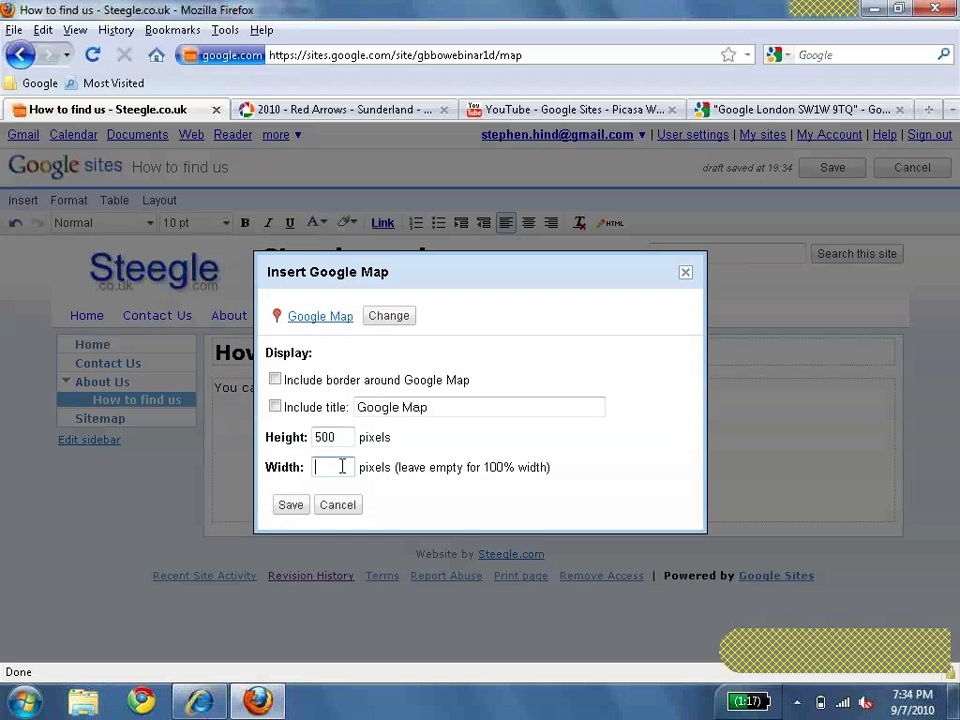
pyautogui.click(291, 506)
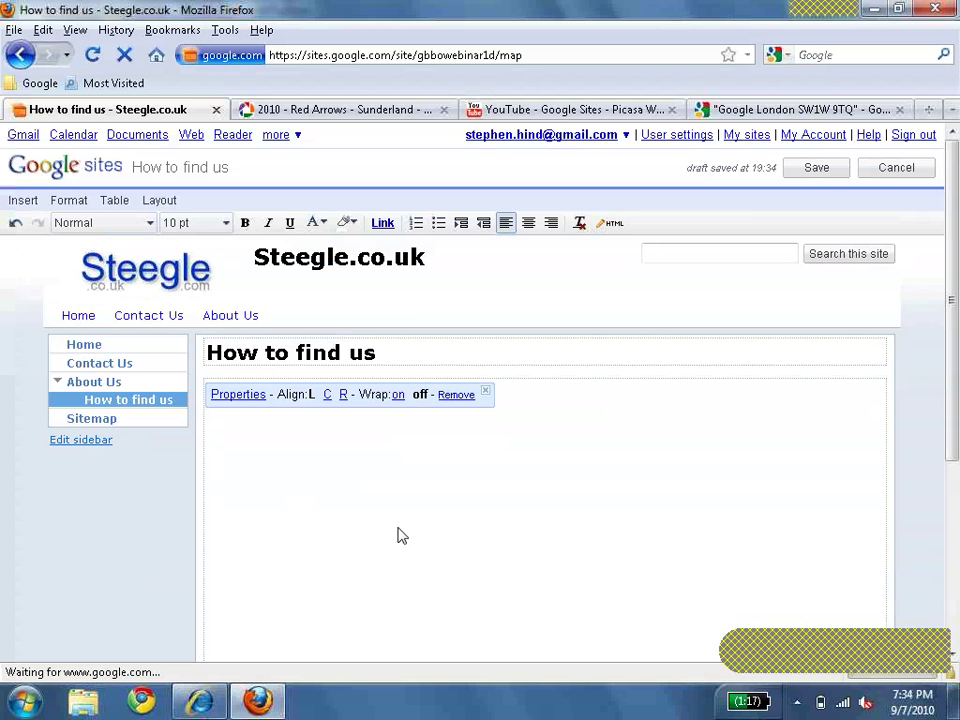
pyautogui.click(843, 176)
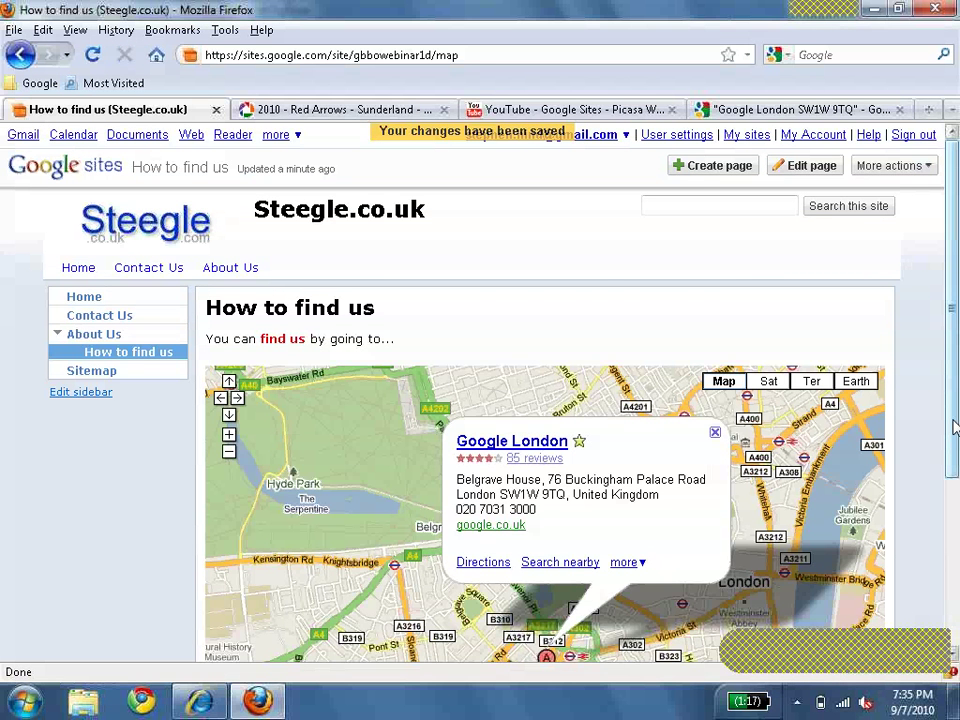
pyautogui.scroll(-3, 953, 428)
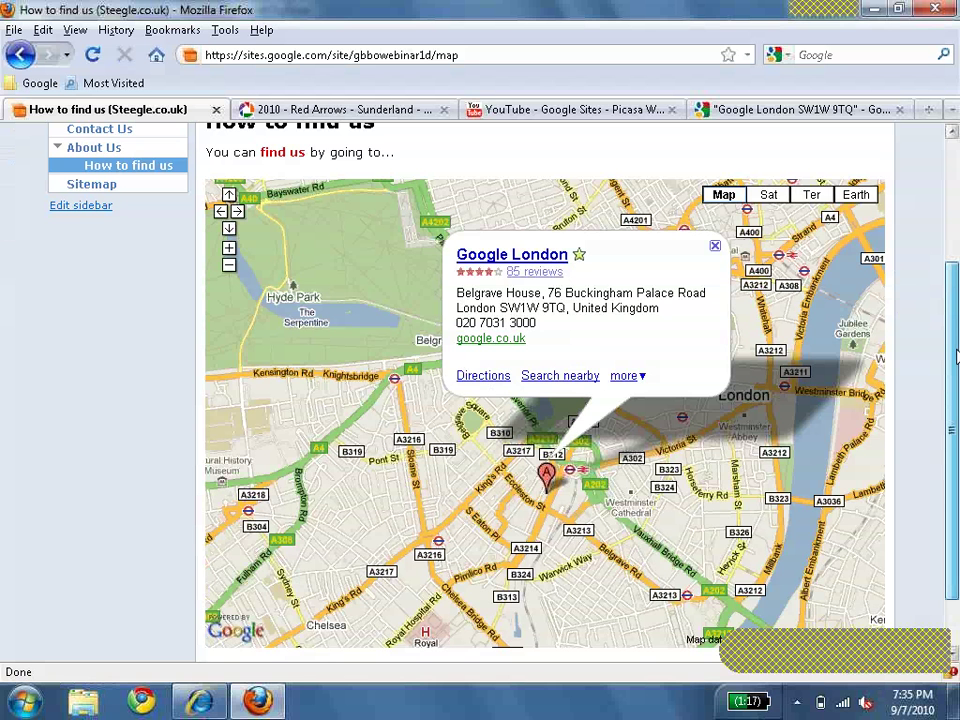
pyautogui.scroll(1, 955, 357)
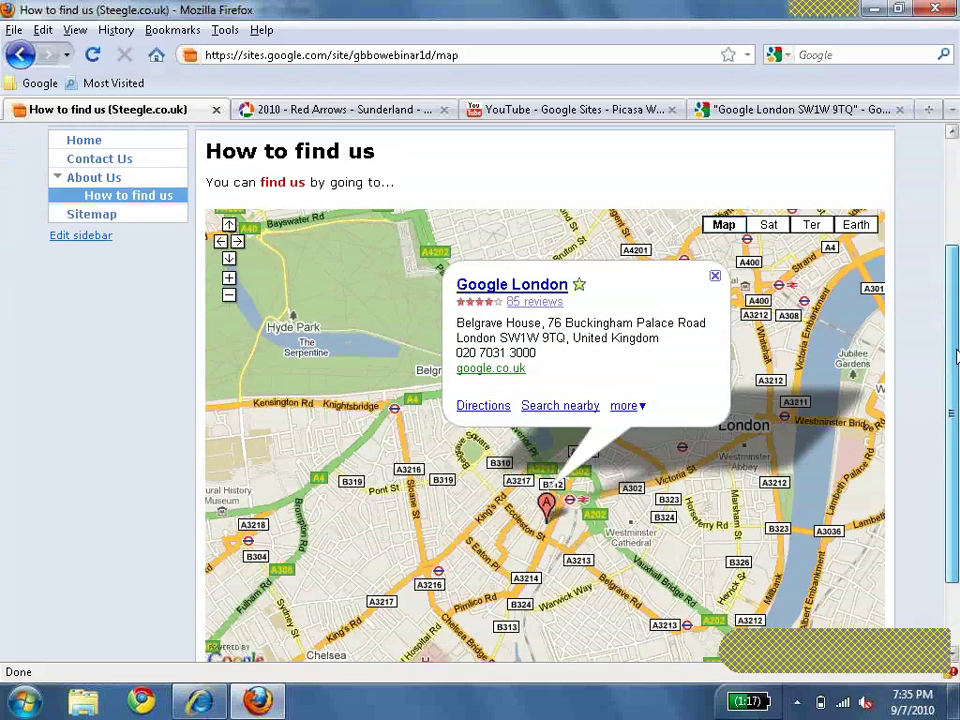
pyautogui.scroll(5, 129, 319)
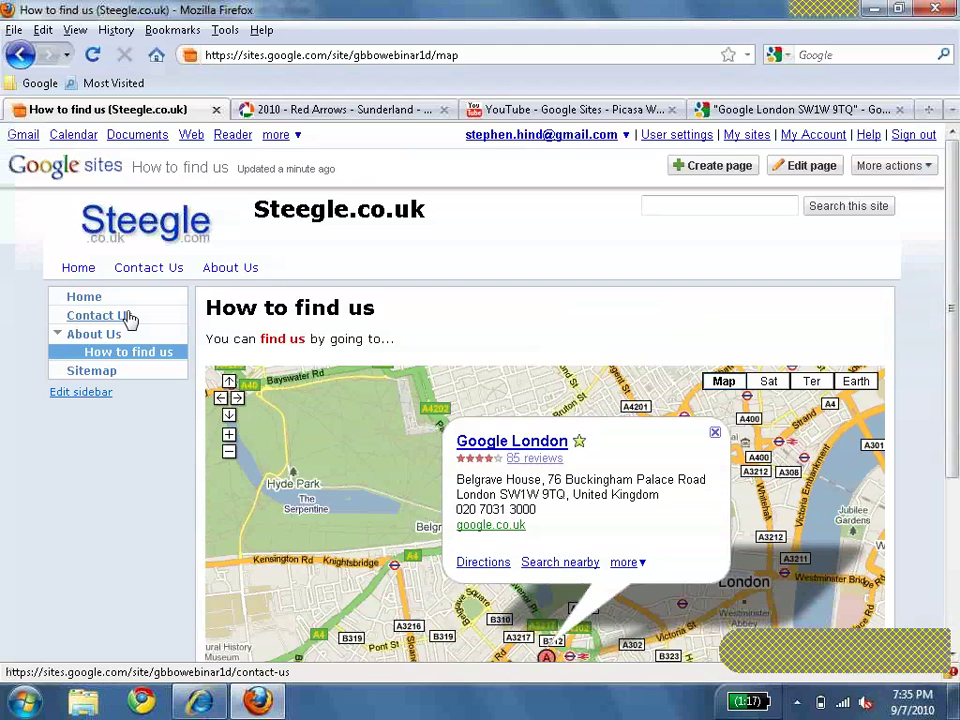
# Open the site's Contact Us page, switch to Google Docs and create a new form.
pyautogui.click(129, 318)
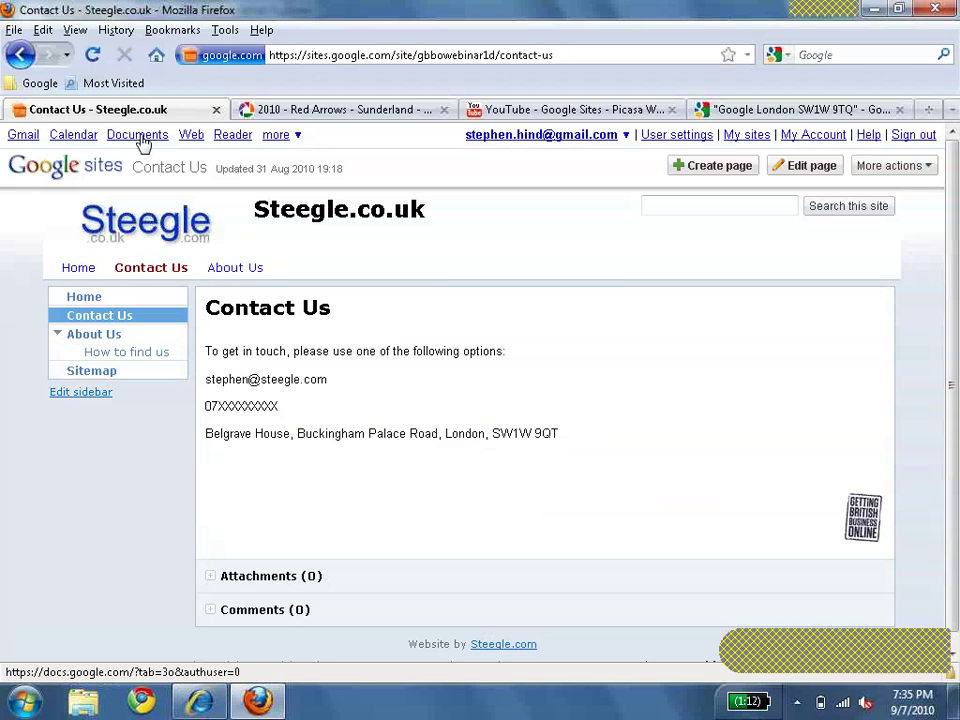
pyautogui.click(142, 140)
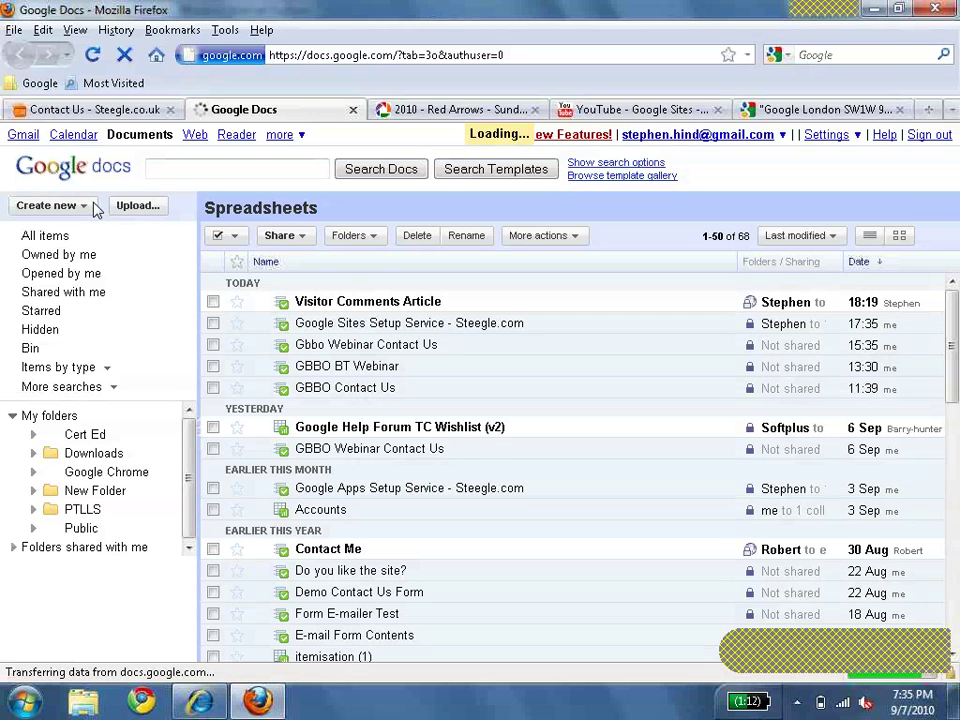
pyautogui.click(90, 207)
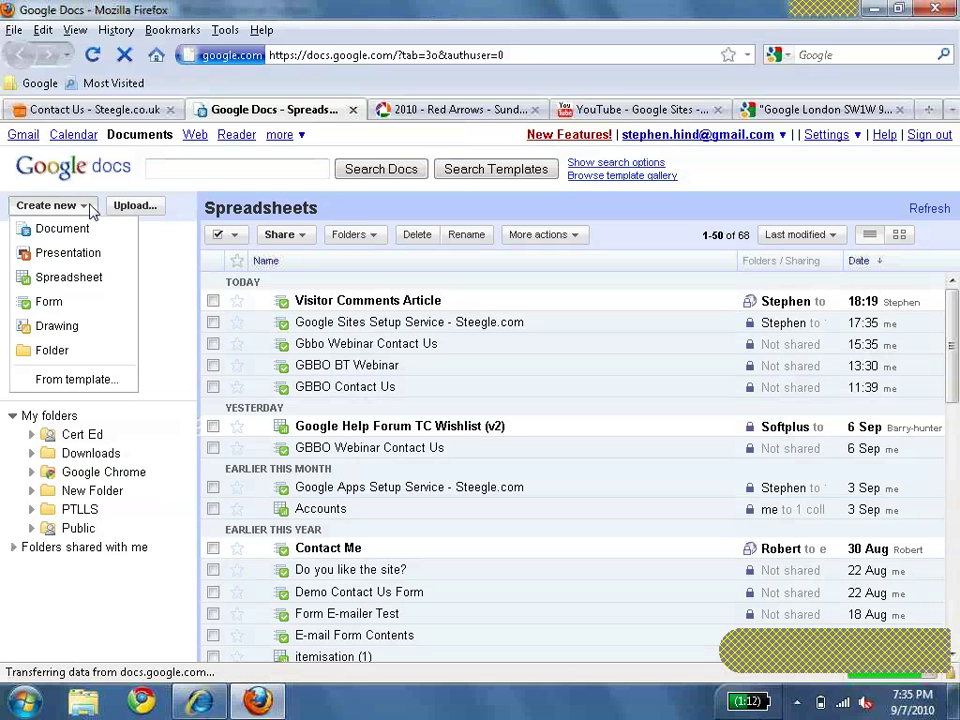
pyautogui.click(100, 312)
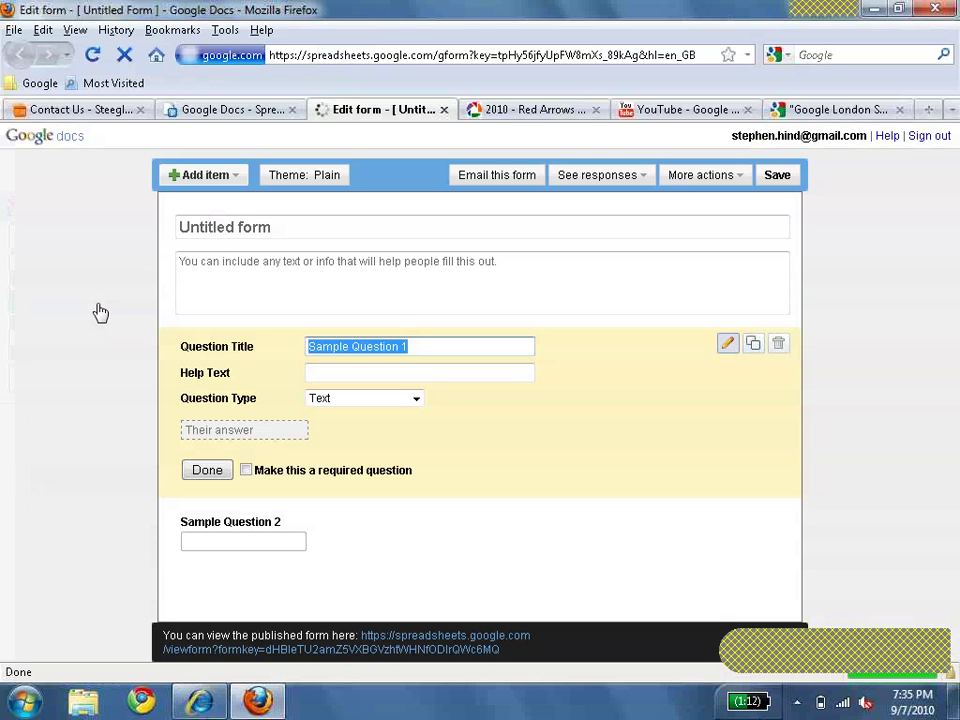
# Title the form "GBBO Contact Us Form" and enter the description "Let us know what you think or ask a question".
pyautogui.click(284, 230)
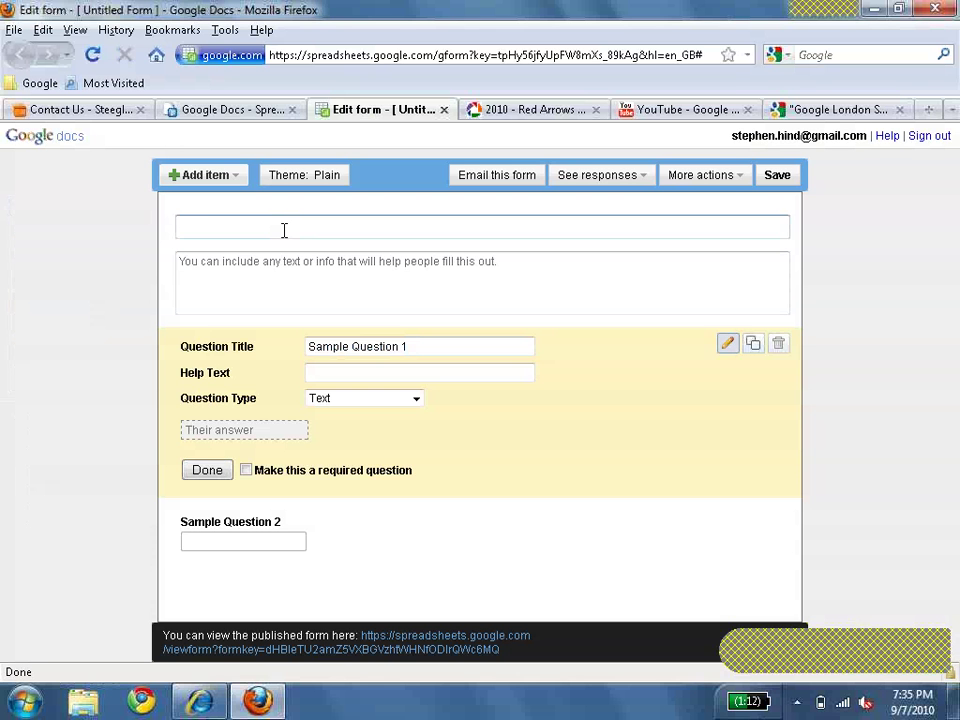
pyautogui.write('GBB')
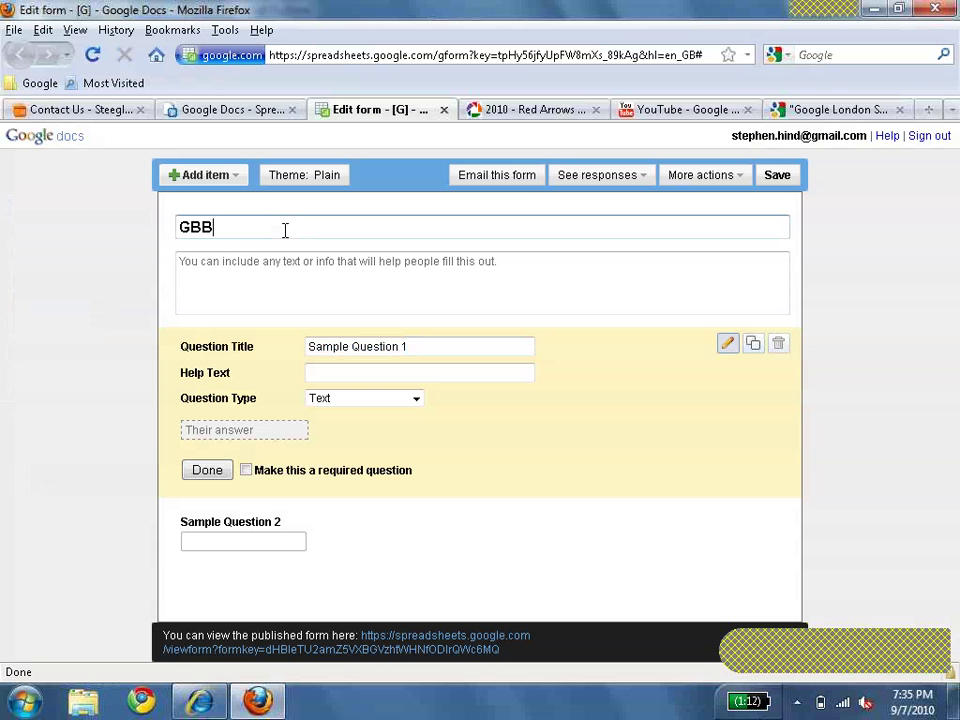
pyautogui.write('O')
pyautogui.press('BackSpace')
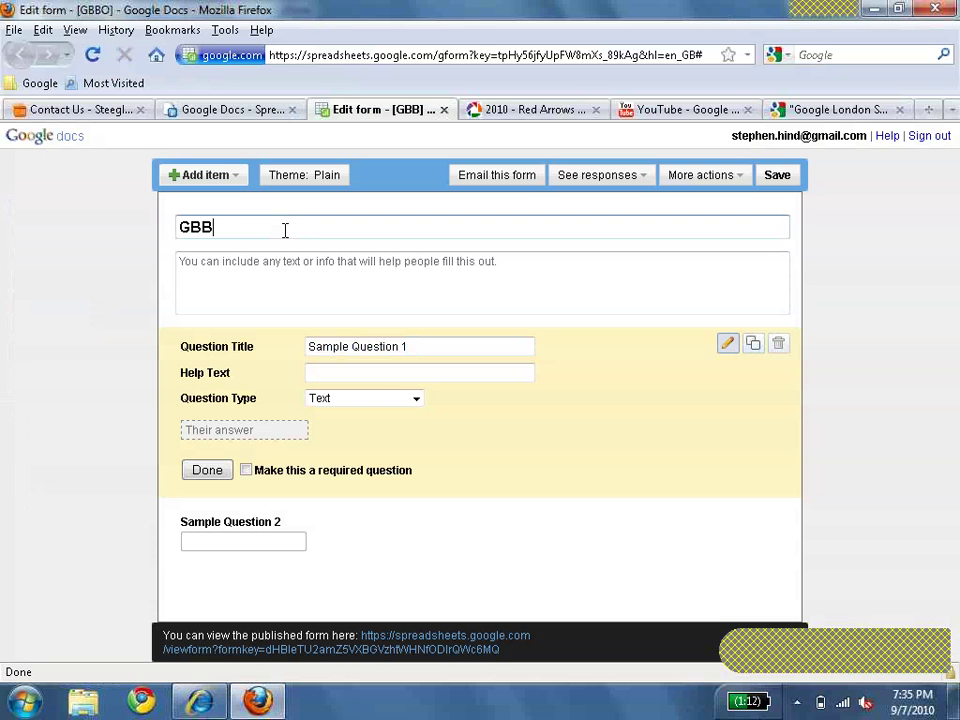
pyautogui.write('O')
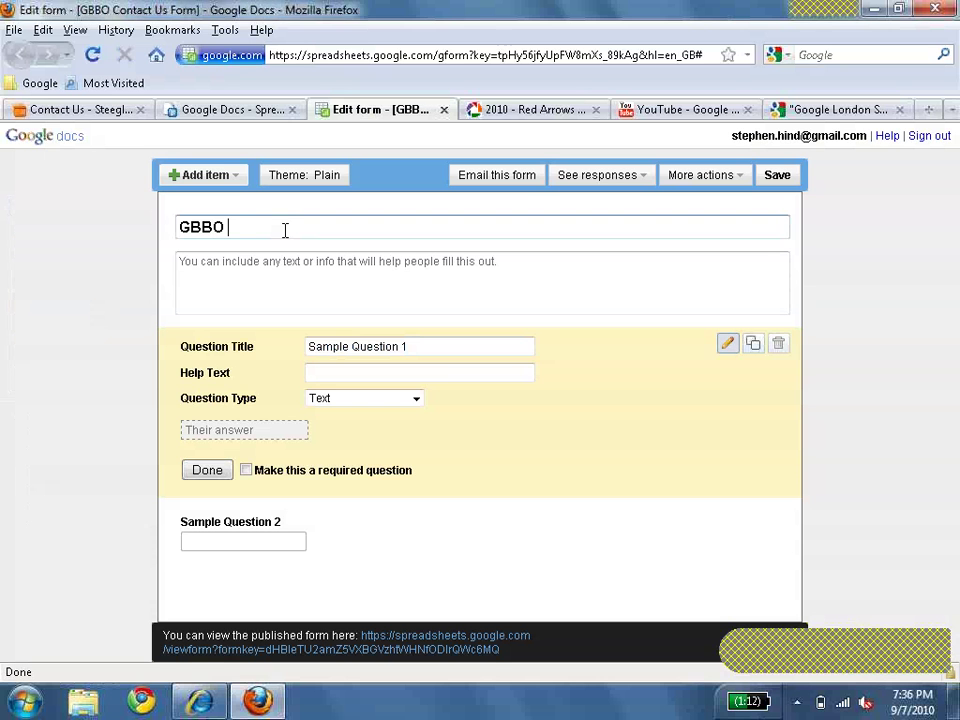
pyautogui.click(306, 274)
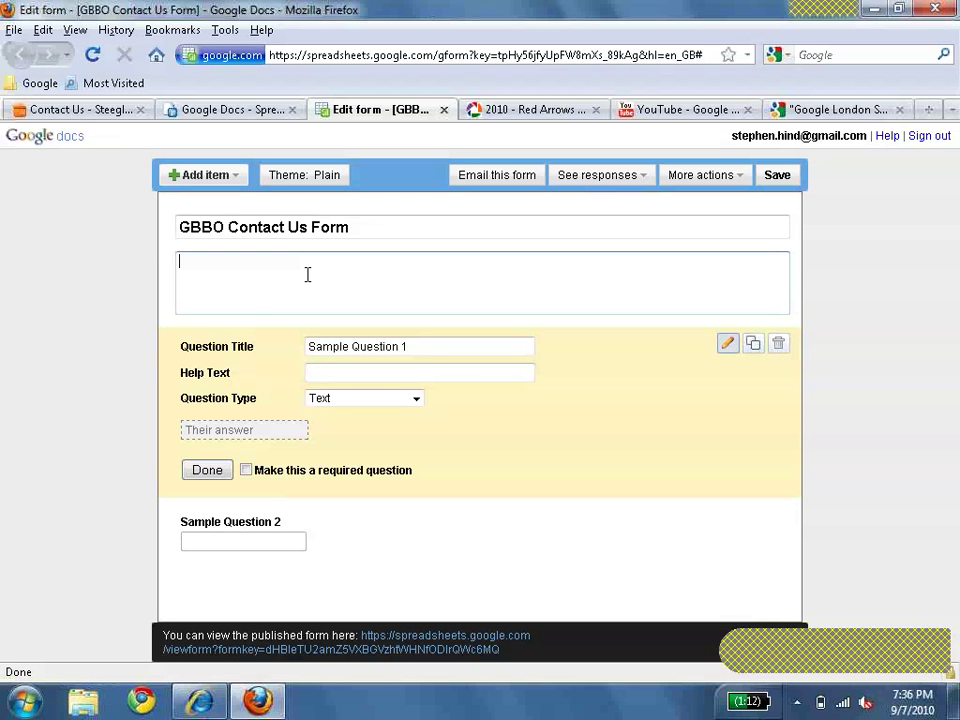
pyautogui.write('Let us know what you think or as ')
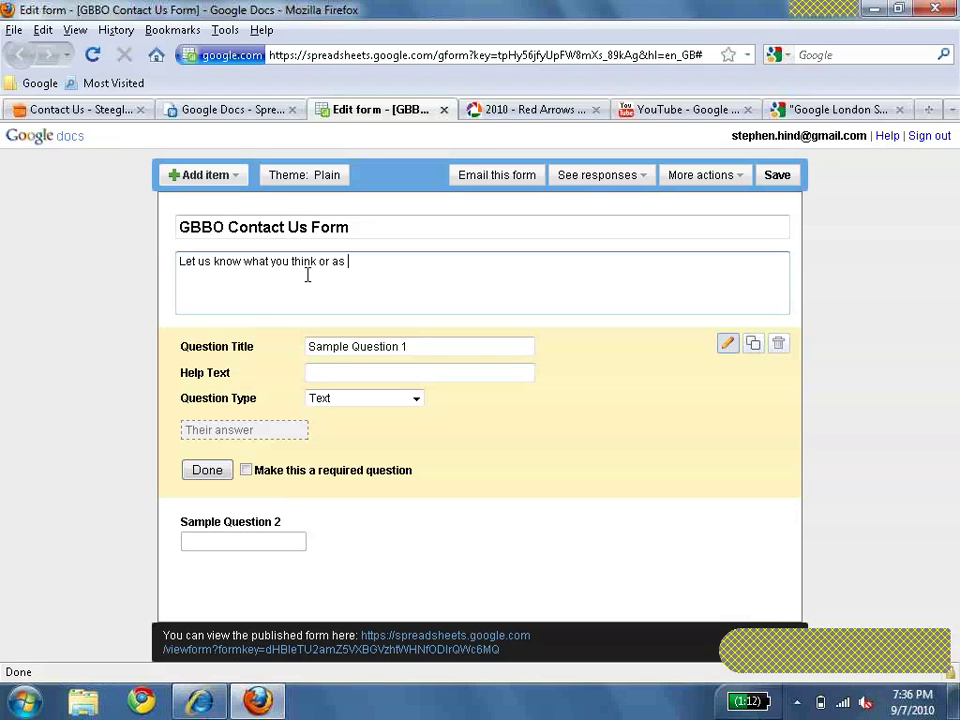
pyautogui.write('k a question')
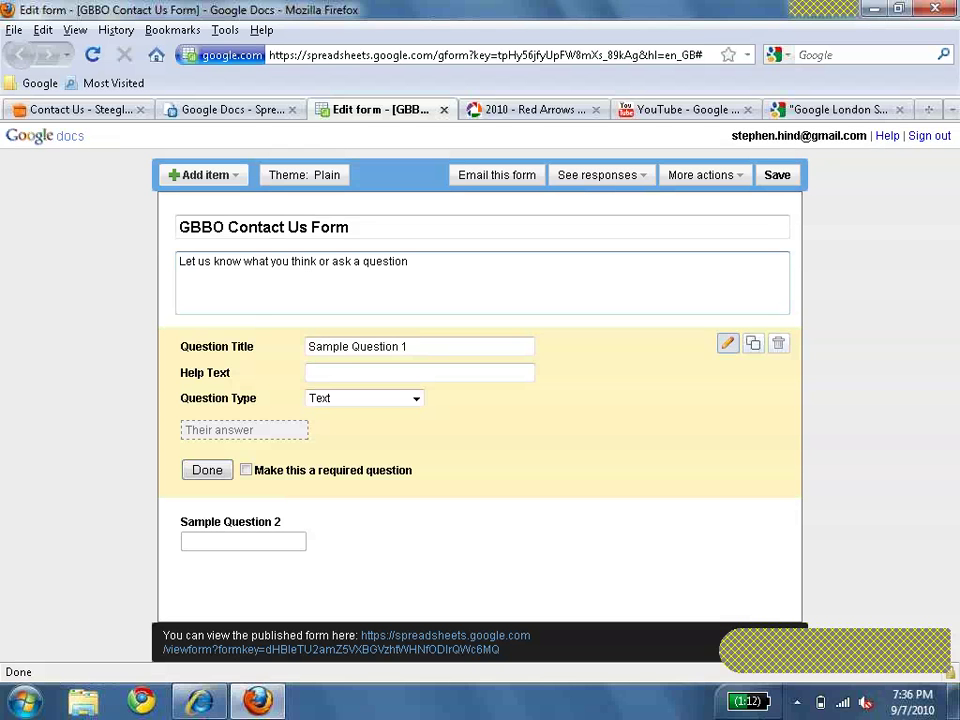
# Set up the first question as a required "Name" text question with the help text "First Name Last Name".
pyautogui.click(351, 350)
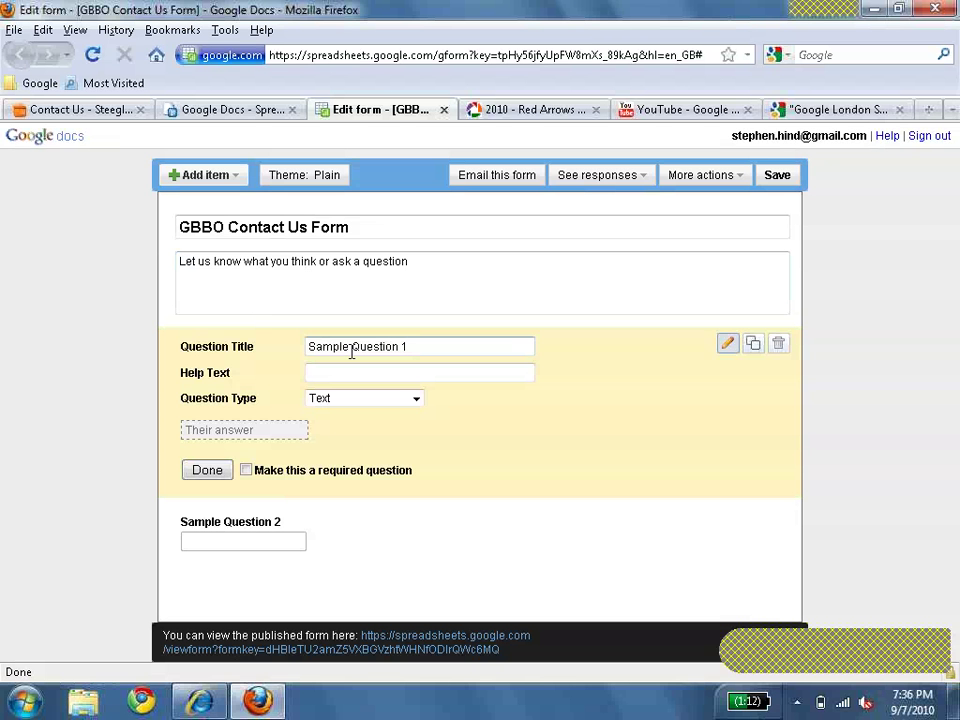
pyautogui.moveTo(308, 347); pyautogui.dragTo(408, 347)
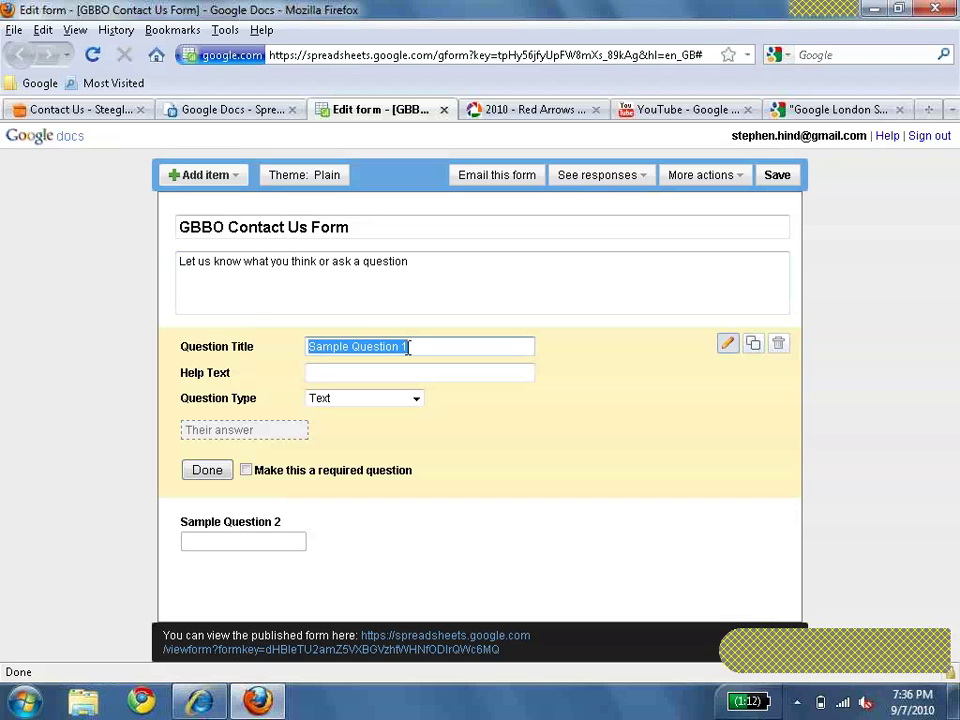
pyautogui.write('N')
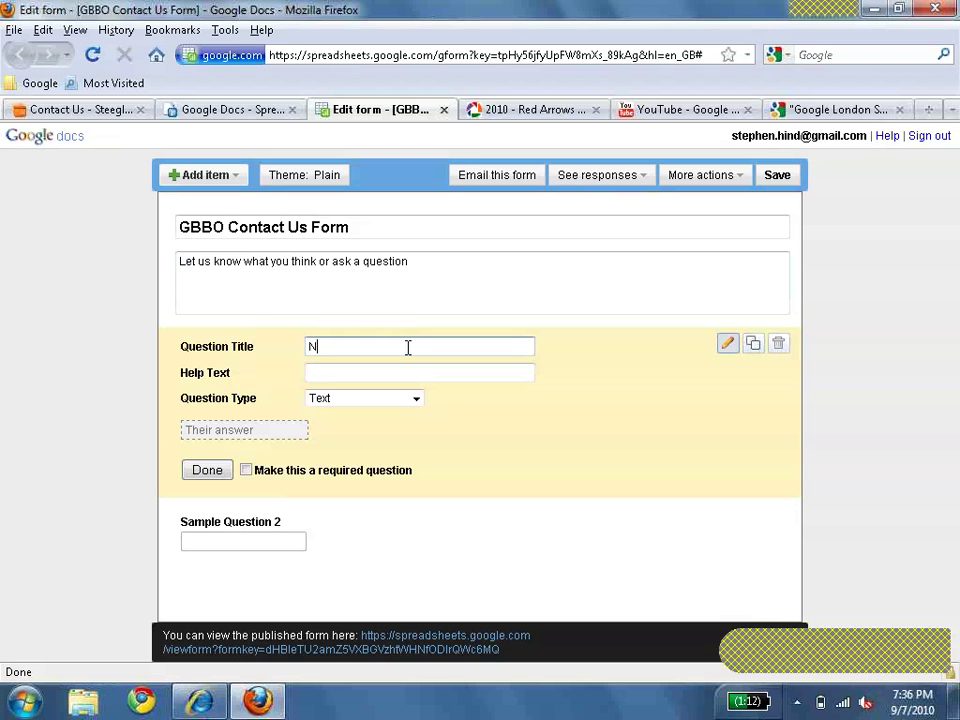
pyautogui.write('ame')
pyautogui.click(328, 374)
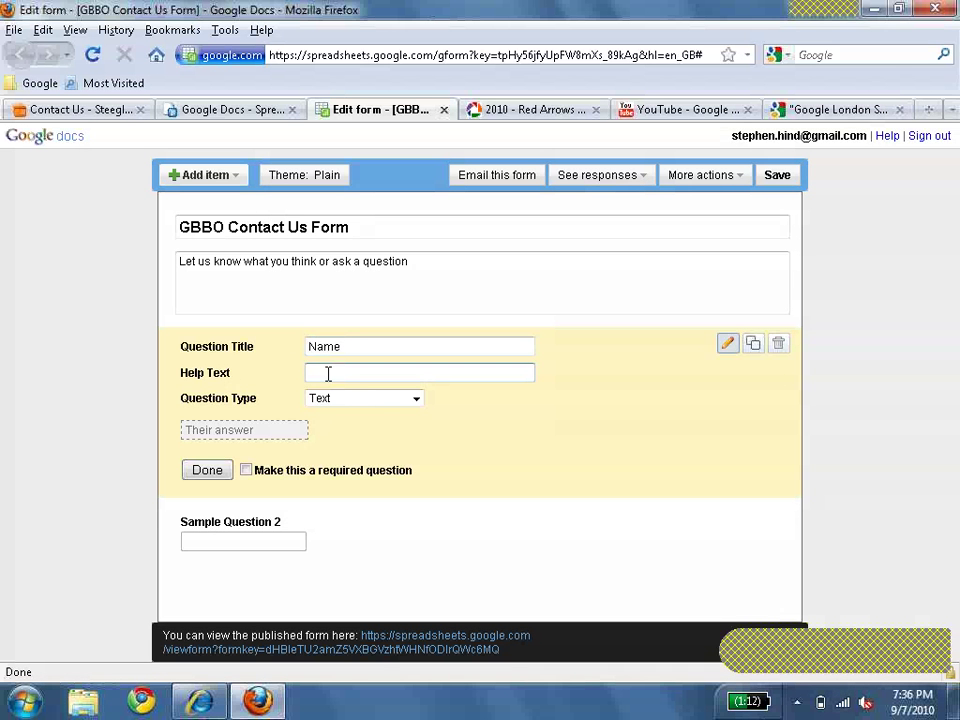
pyautogui.write('First Name Last Nam')
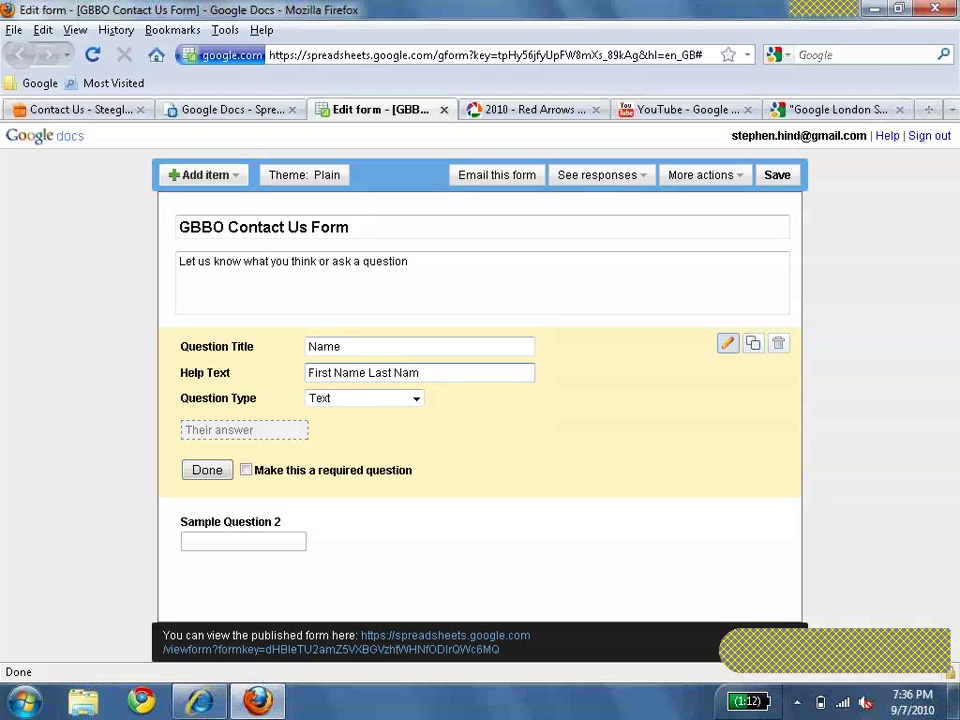
pyautogui.write('e')
pyautogui.click(246, 471)
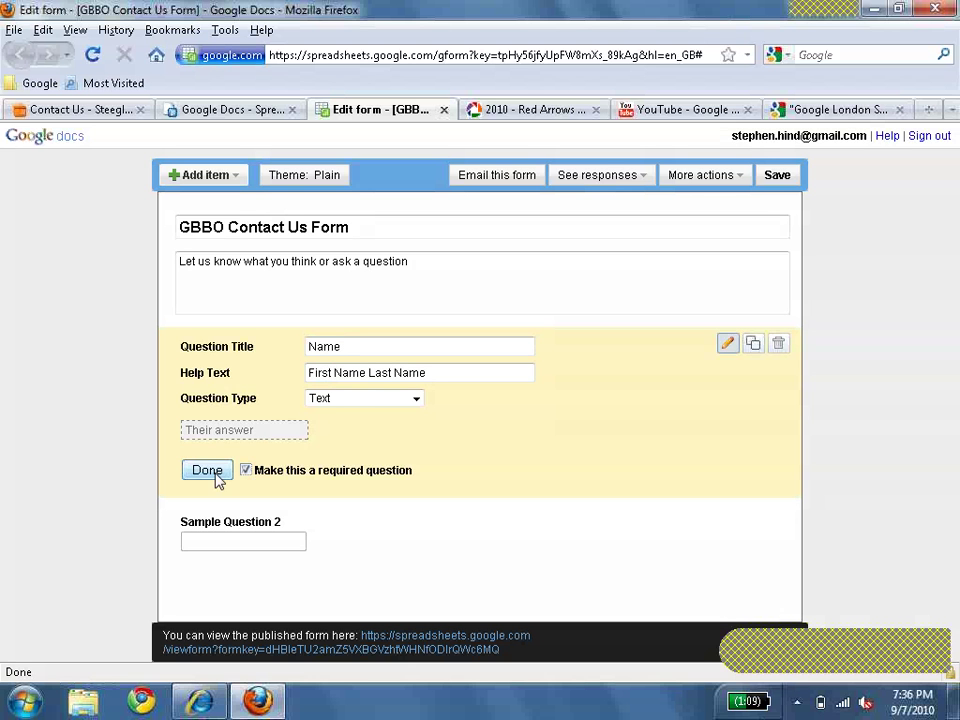
pyautogui.click(207, 471)
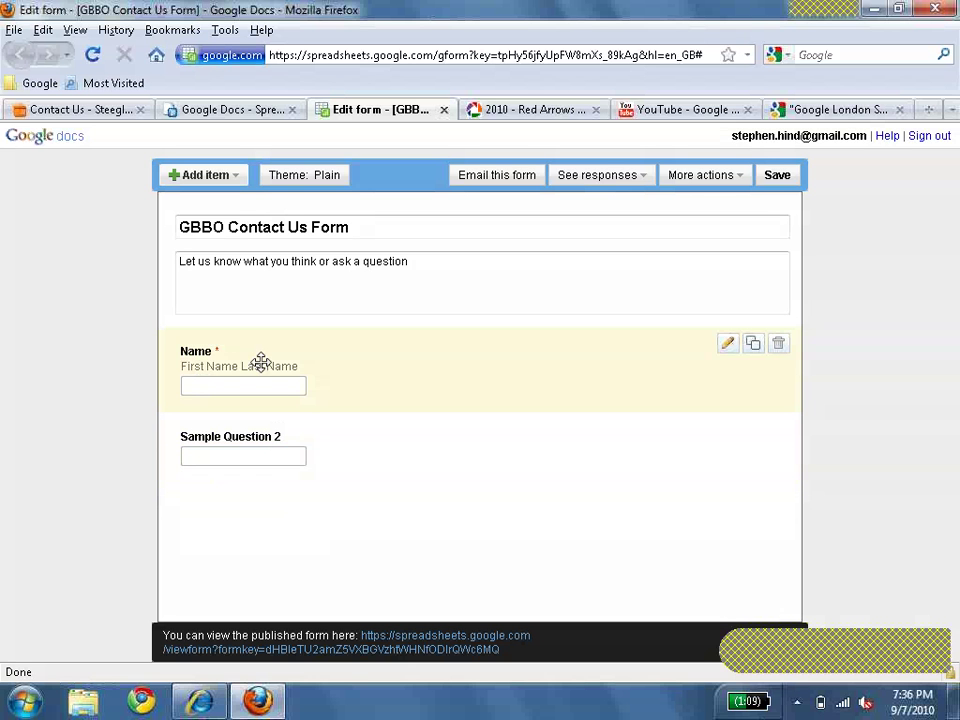
# Open Sample Question 2 for editing and retitle it "E-mail Address or Telephone Number".
pyautogui.click(366, 440)
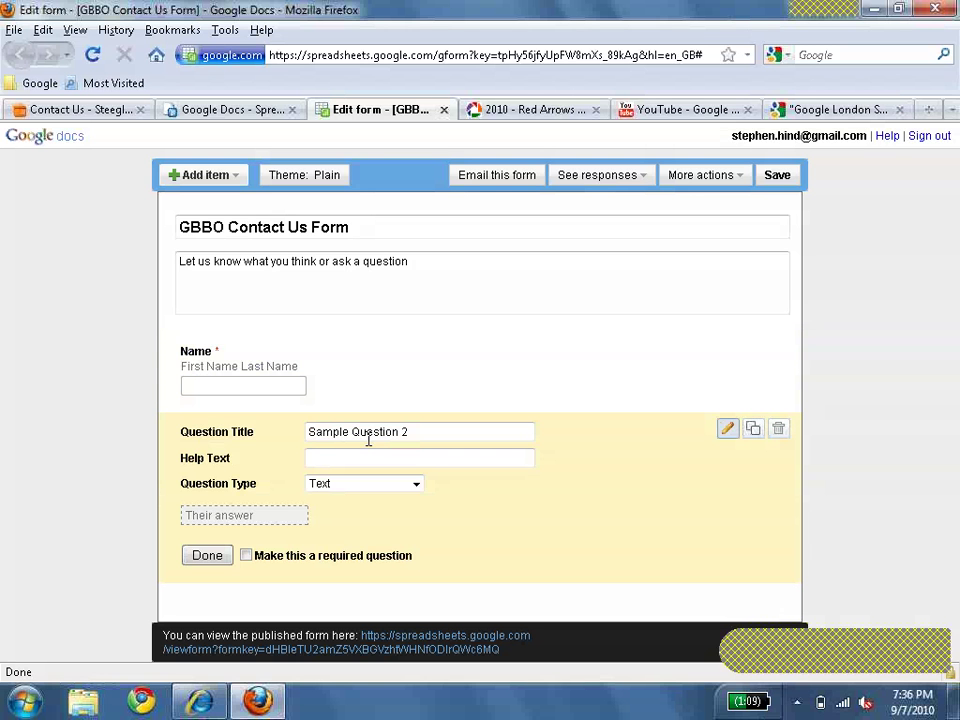
pyautogui.doubleClick(368, 435)
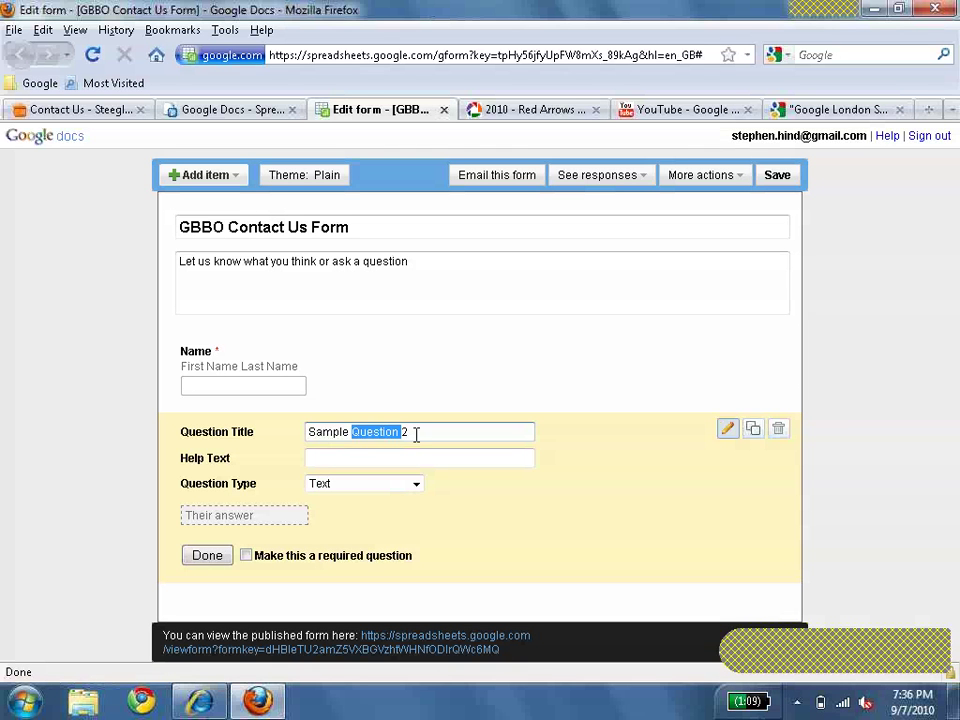
pyautogui.tripleClick(418, 433)
pyautogui.write('E')
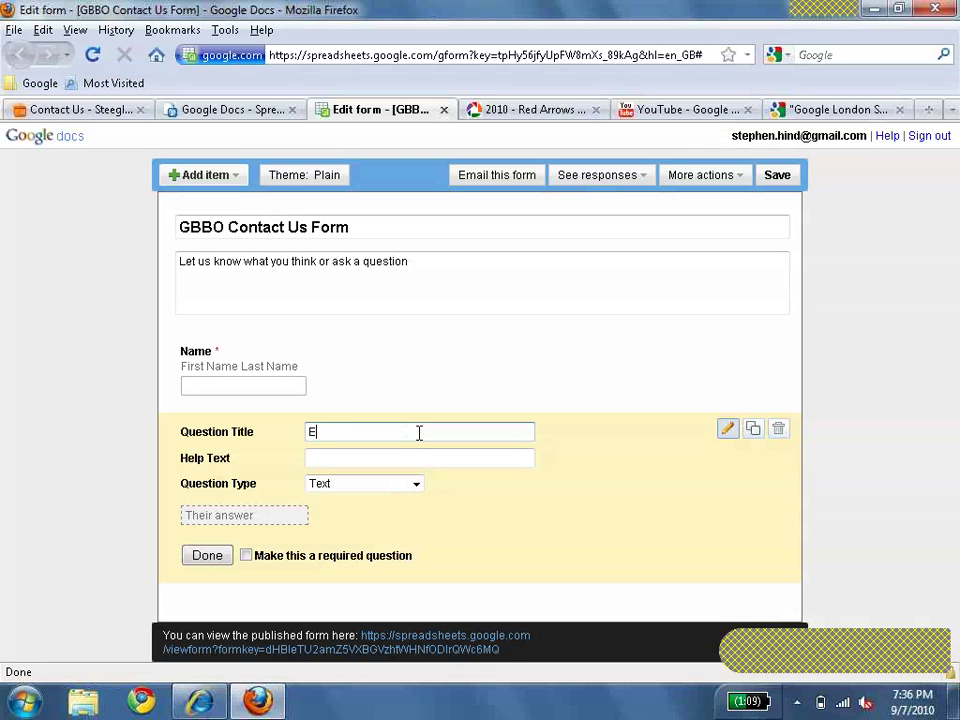
pyautogui.write('-mail Address or')
pyautogui.press('capslock')
pyautogui.write('t')
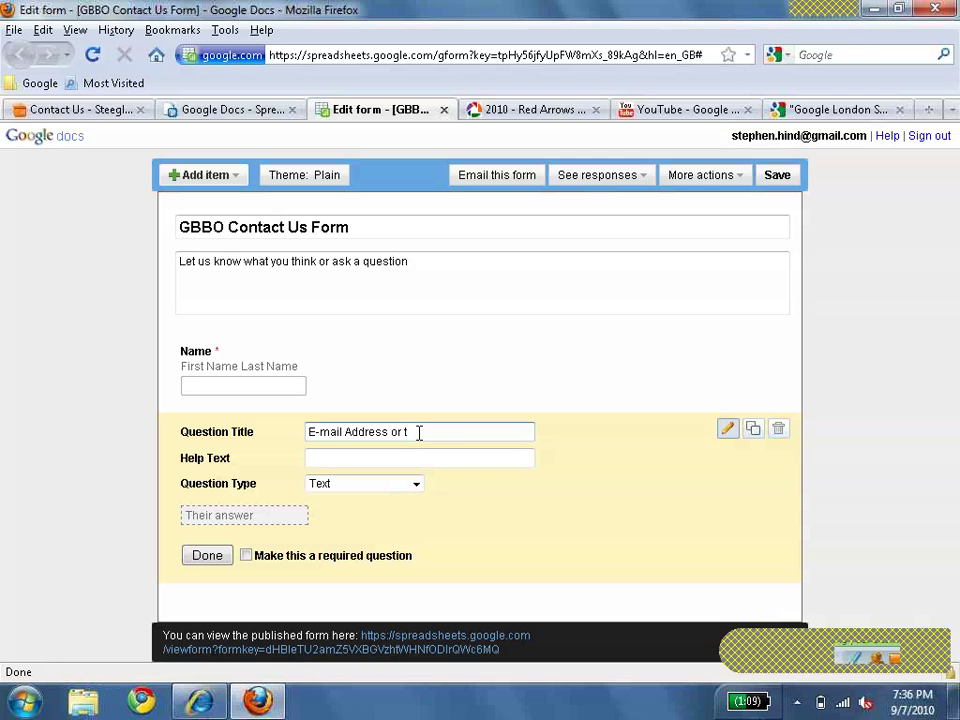
pyautogui.write('ELEPHON')
pyautogui.press('capslock')
pyautogui.press('BackSpace')
pyautogui.press('BackSpace')
pyautogui.press('BackSpace')
pyautogui.press('BackSpace')
pyautogui.press('BackSpace')
pyautogui.press('BackSpace')
pyautogui.press('BackSpace')
pyautogui.press('BackSpace')
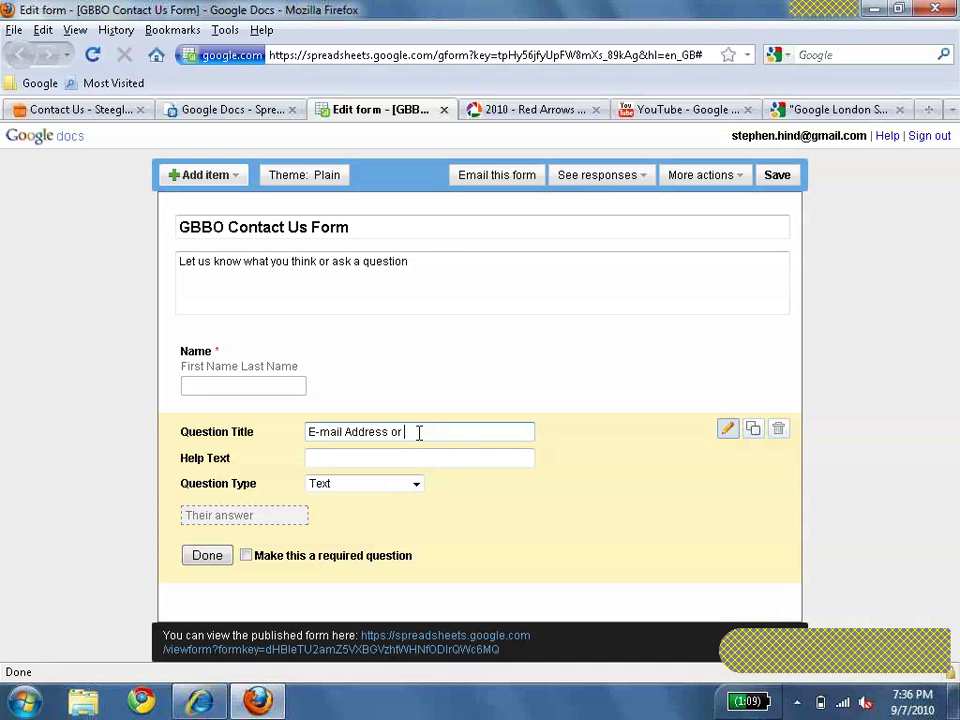
pyautogui.write('Telephone Number')
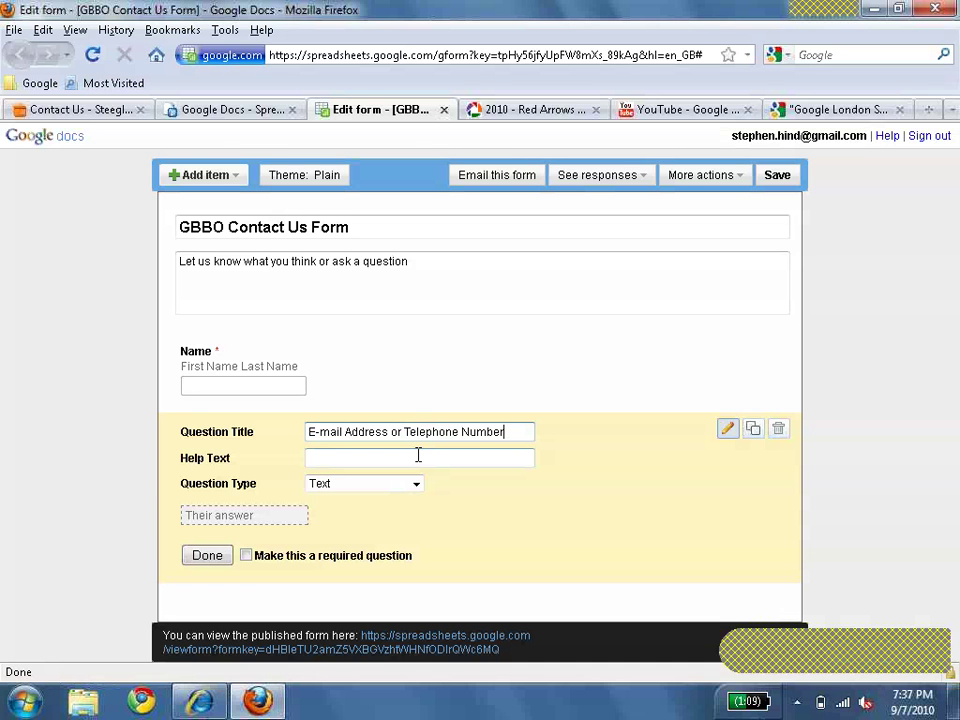
# Give the contact details question the help text "So we can get back in touch", make it required and finish editing it.
pyautogui.click(418, 455)
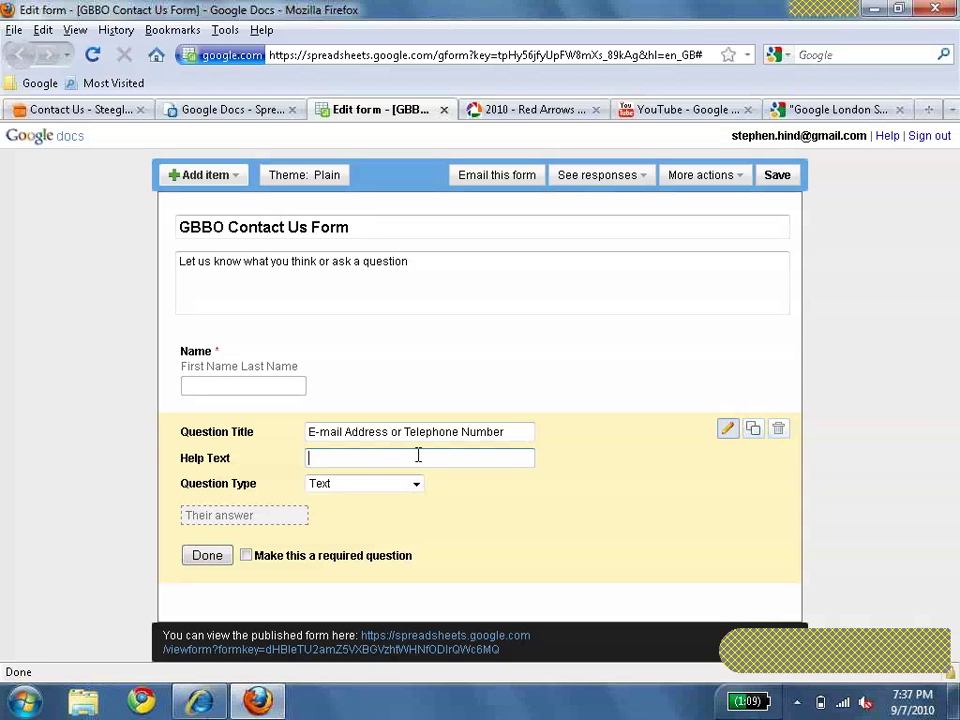
pyautogui.write('So you ')
pyautogui.write('can')
pyautogui.press('Left')
pyautogui.press('Left')
pyautogui.press('Left')
pyautogui.press('Left')
pyautogui.press('BackSpace')
pyautogui.press('BackSpace')
pyautogui.press('BackSpace')
pyautogui.write('we can get back in tou')
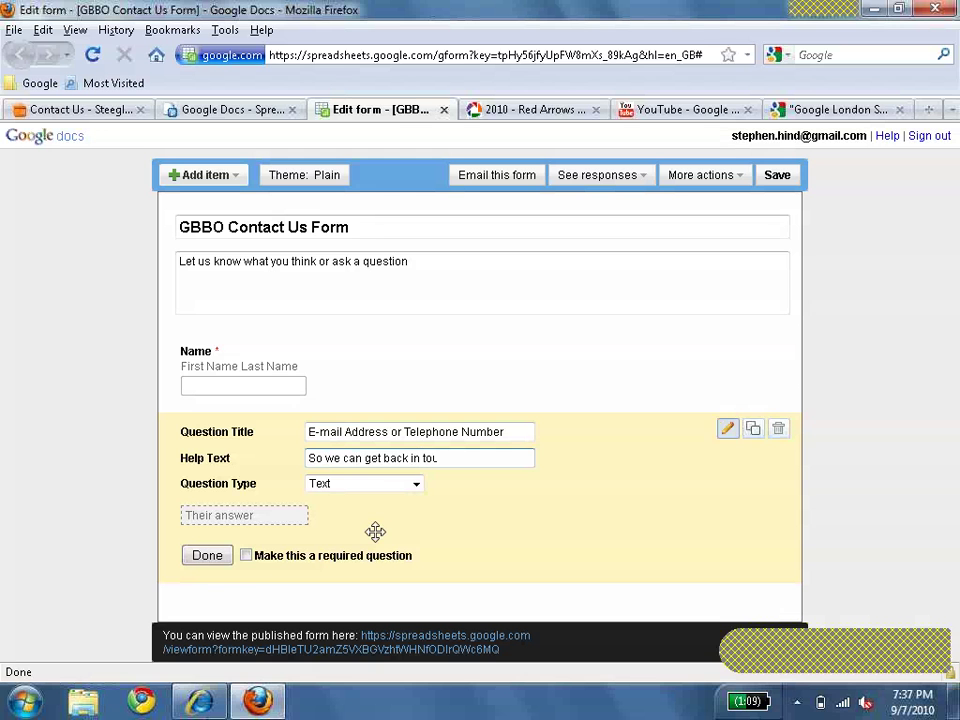
pyautogui.click(246, 556)
pyautogui.write('ch')
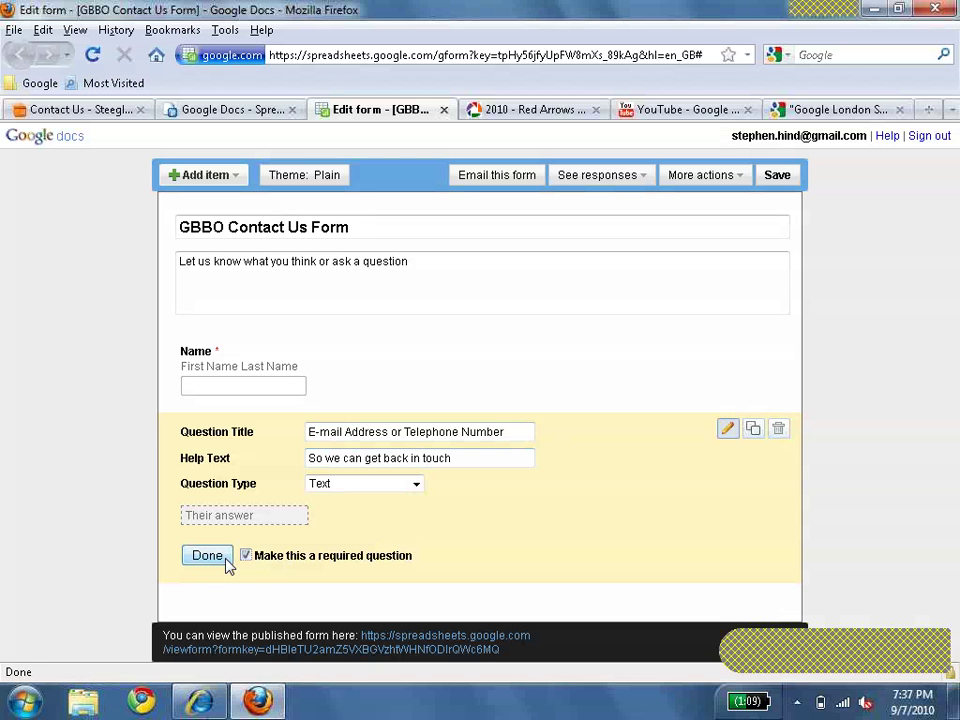
pyautogui.click(226, 563)
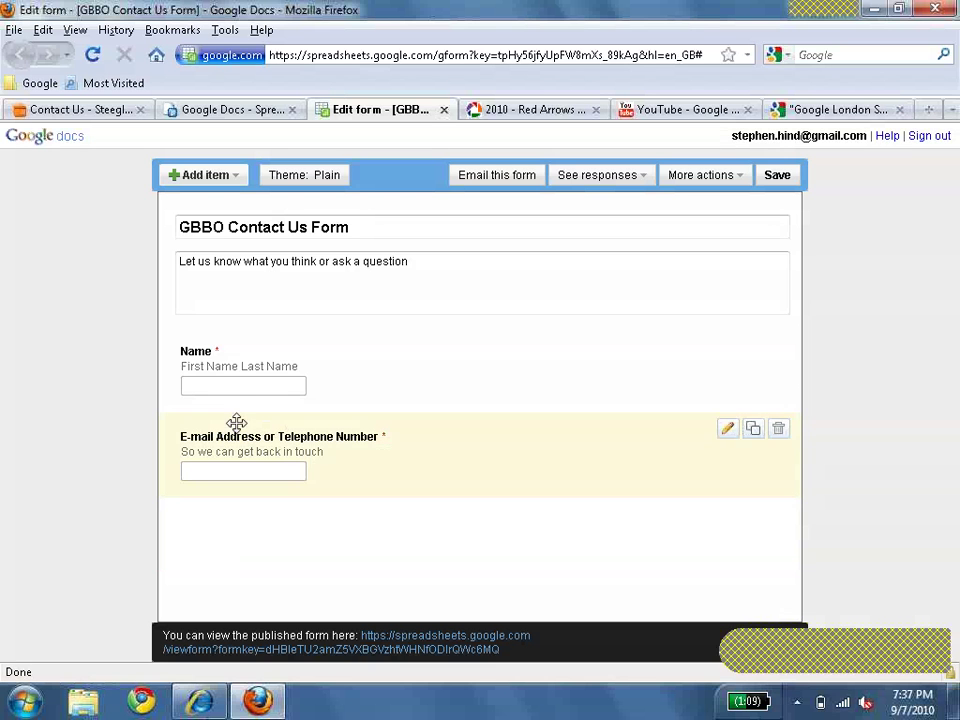
# Add a required paragraph text question titled "Comments or Questions" to the contact form, finish editing it and save the form.
pyautogui.click(238, 180)
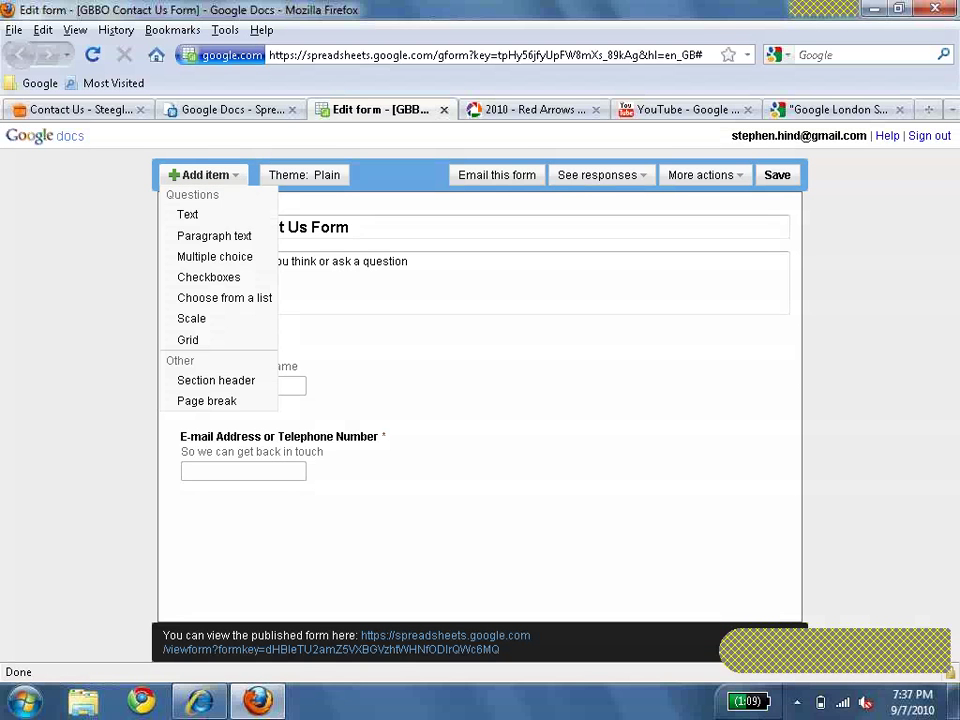
pyautogui.click(262, 241)
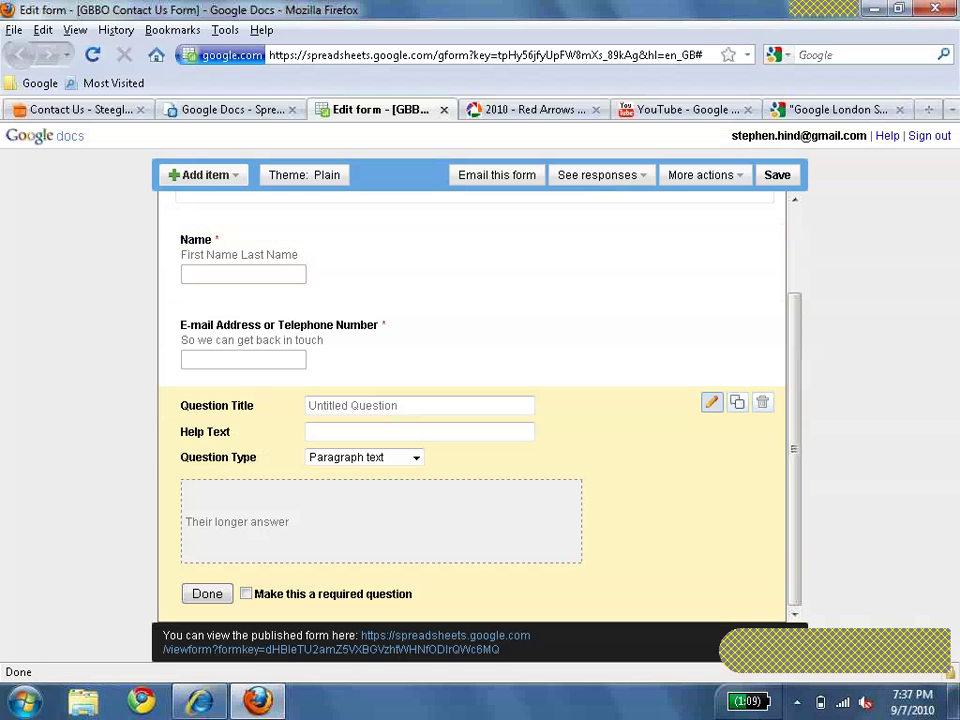
pyautogui.click(434, 401)
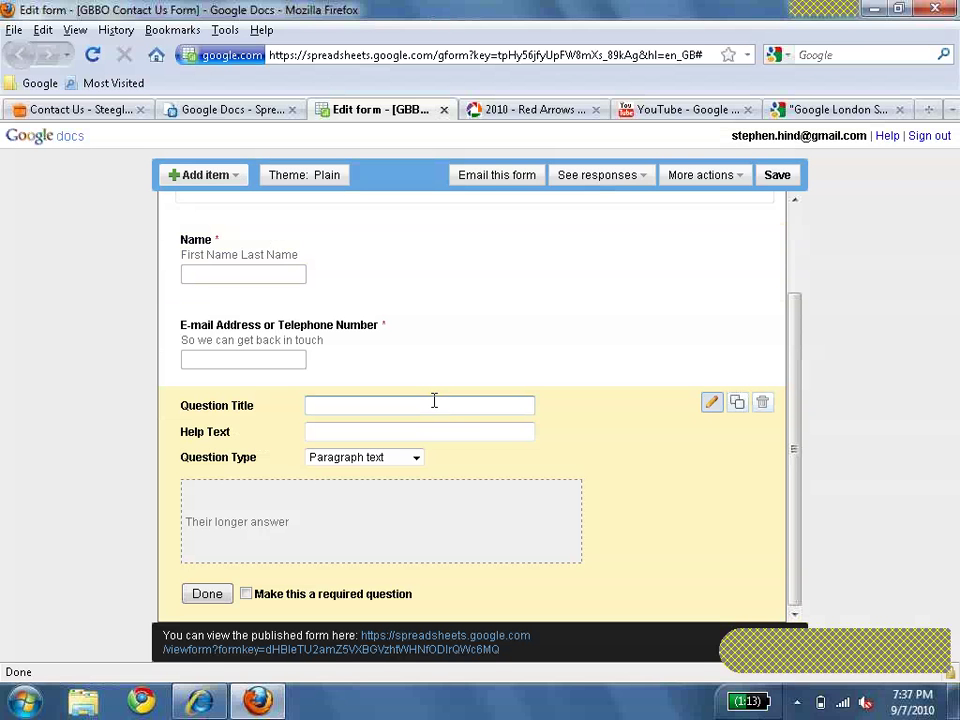
pyautogui.write('Comments or Questions')
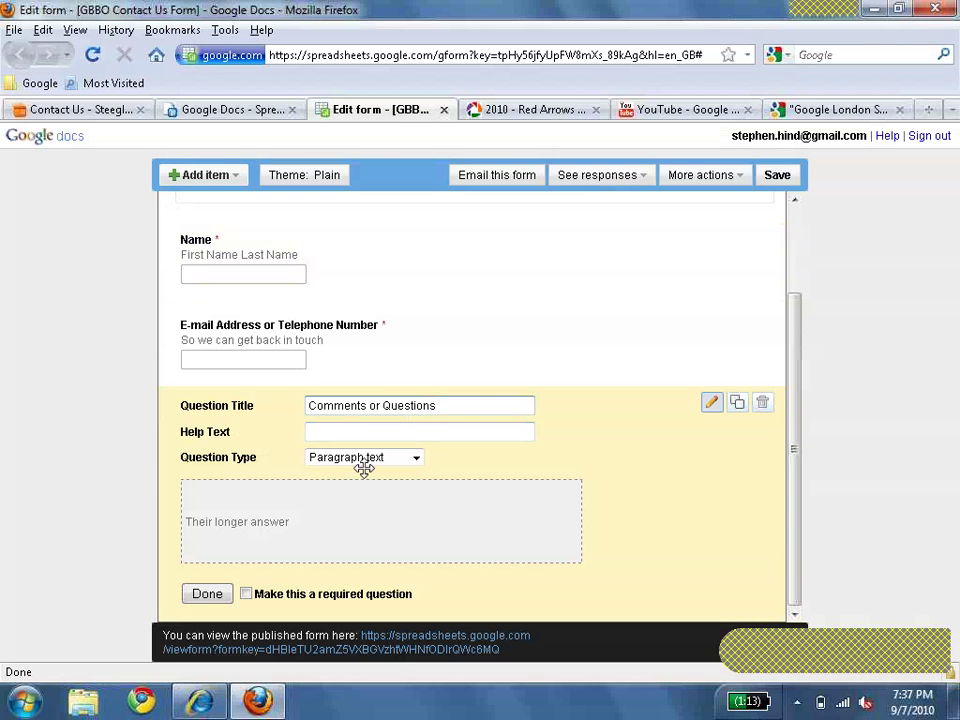
pyautogui.click(246, 594)
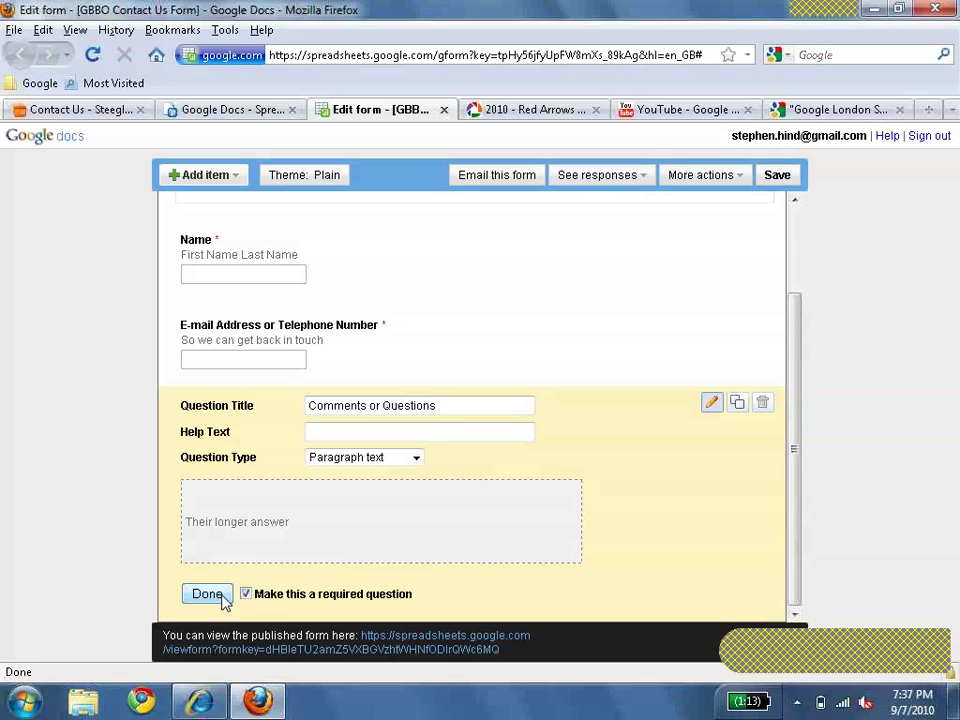
pyautogui.click(208, 594)
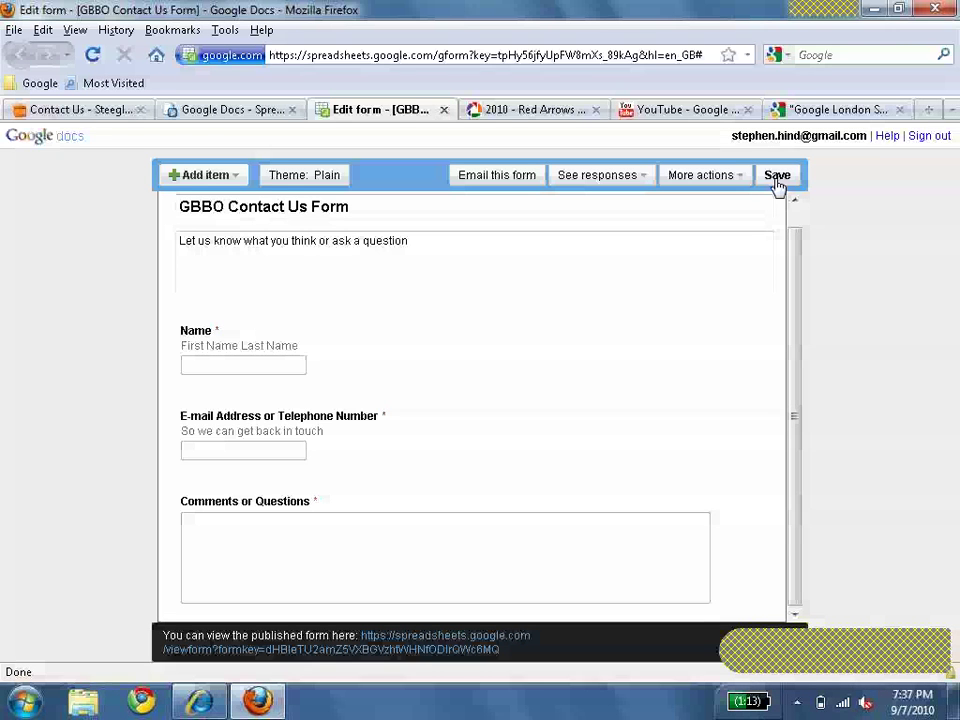
pyautogui.click(778, 180)
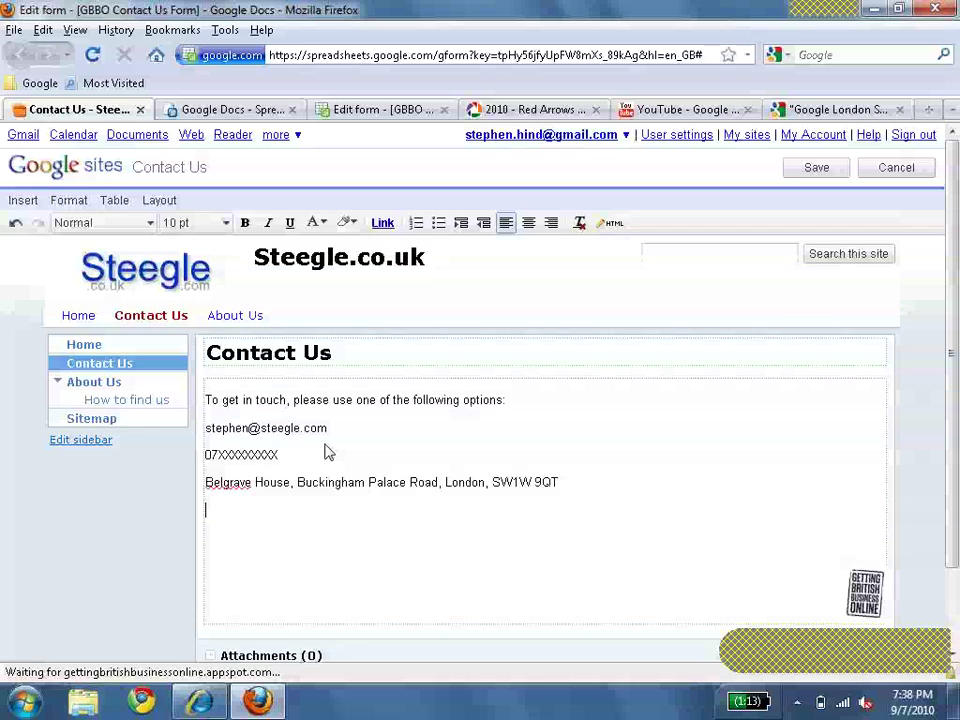
# Embed the GBBO contact form on the site's Contact Us page below the address and review the embedded form.
pyautogui.click(19, 199)
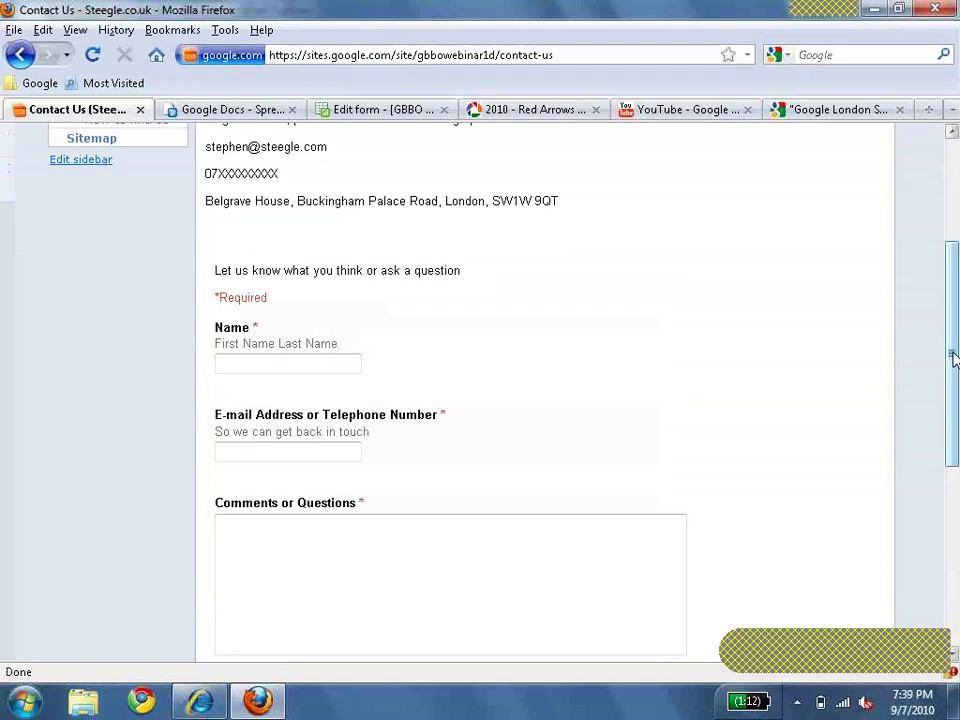
pyautogui.scroll(-5, 489, 354)
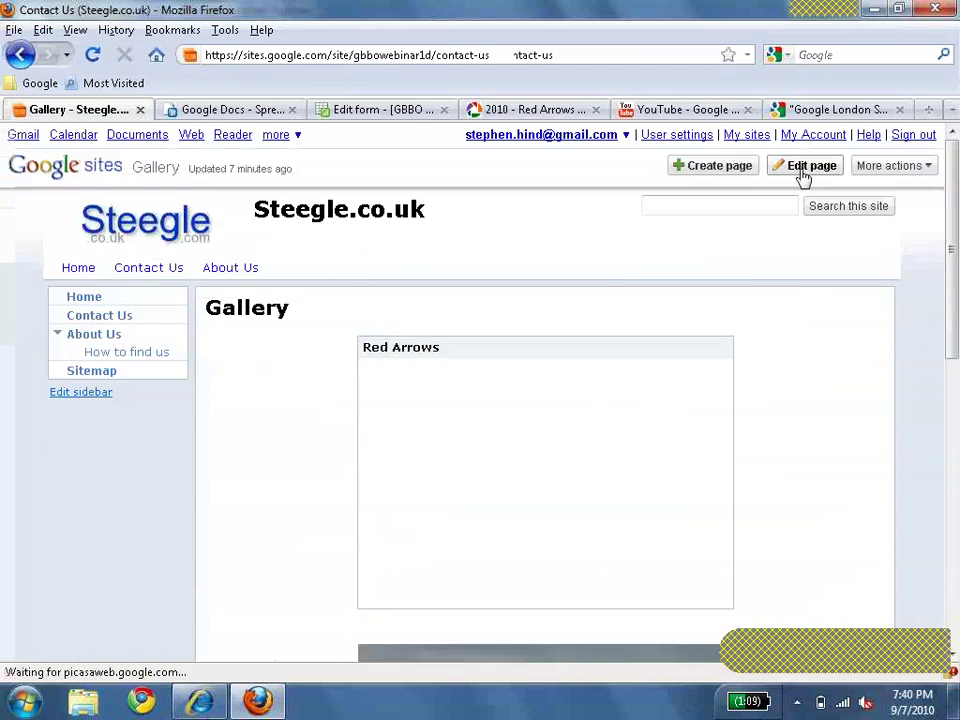
pyautogui.click(804, 175)
pyautogui.click(22, 197)
pyautogui.click(253, 604)
pyautogui.write('http://www.youtube.com/watch?v=I7HCnCT4RGE')
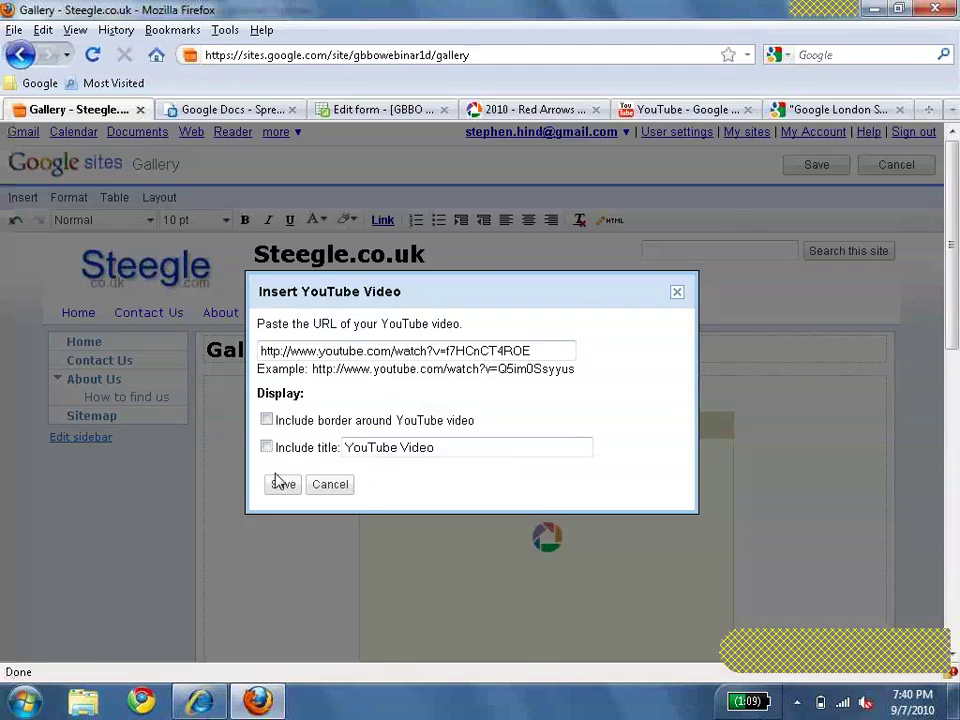
pyautogui.click(281, 482)
pyautogui.click(843, 166)
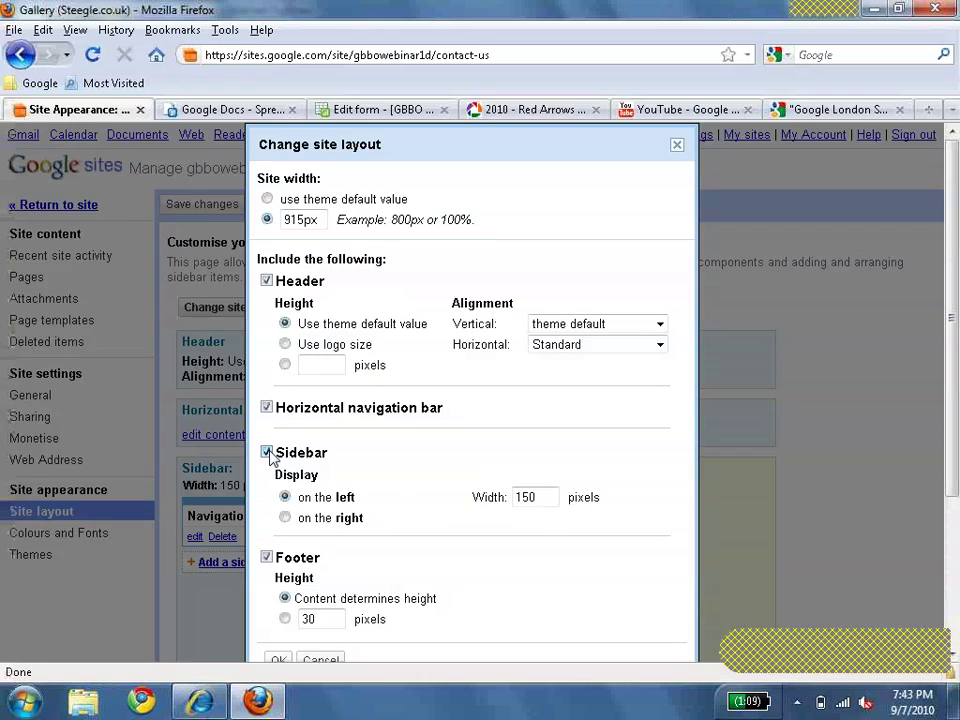
# Turn off the sidebar in the site layout settings.
pyautogui.click(266, 443)
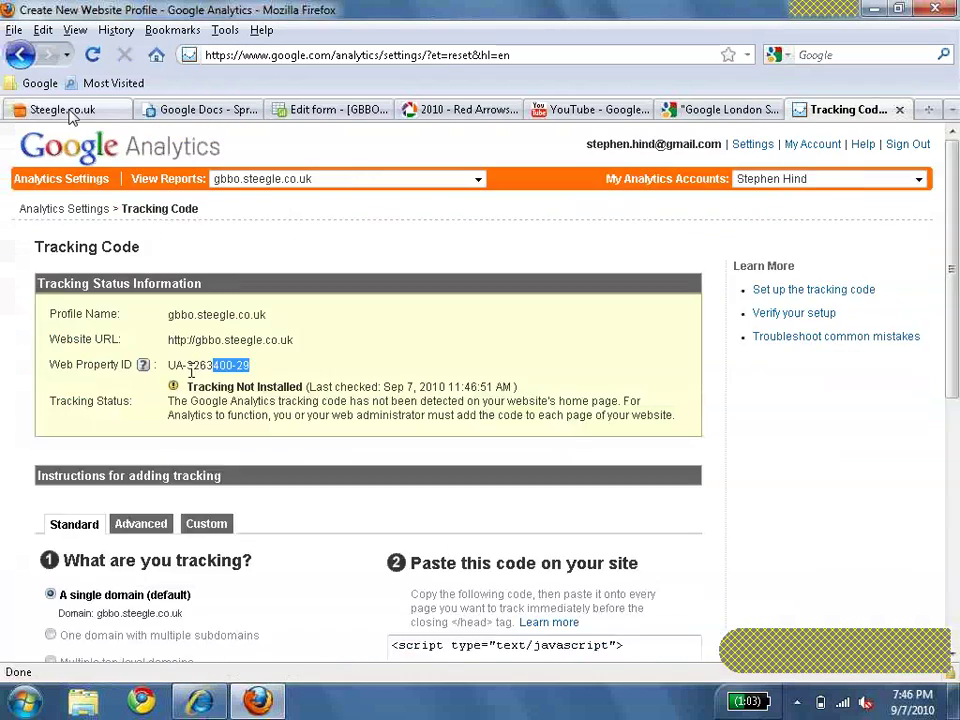
# Return to the Steegle.co.uk site, open Picnik in a new browser tab and load the Public Market clock demo photo.
pyautogui.click(71, 107)
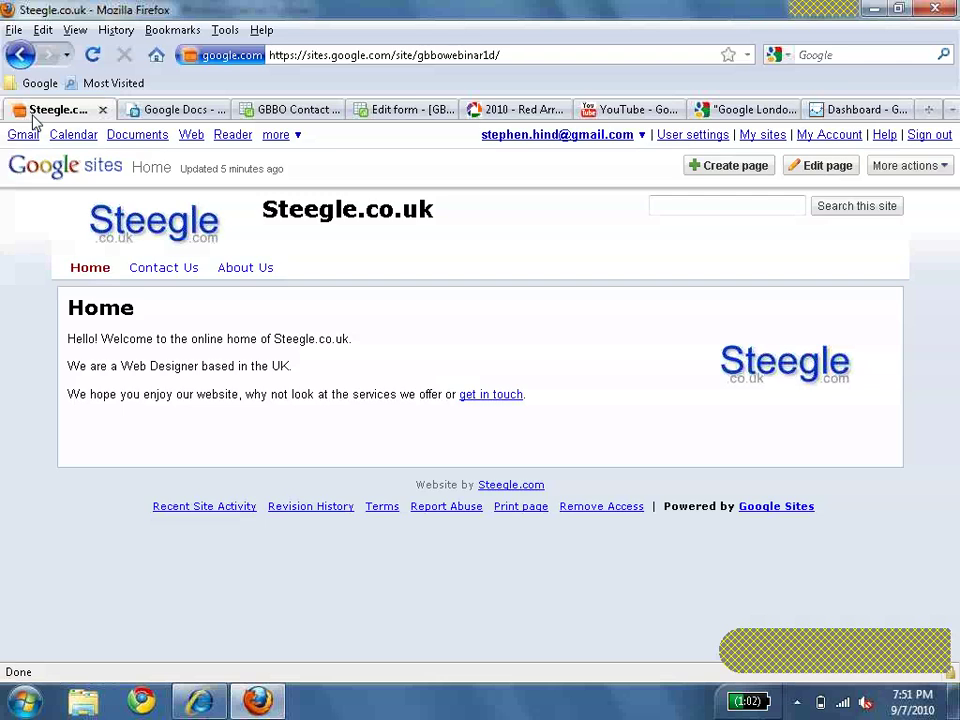
pyautogui.hotkey('ctrl', 't')
pyautogui.write('p')
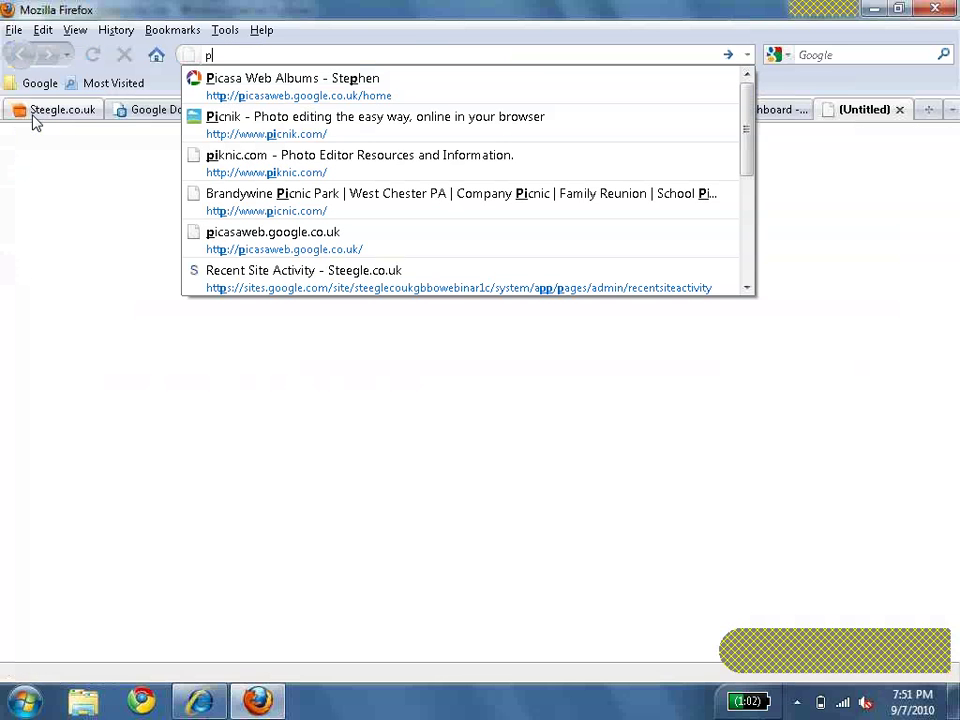
pyautogui.write('icni')
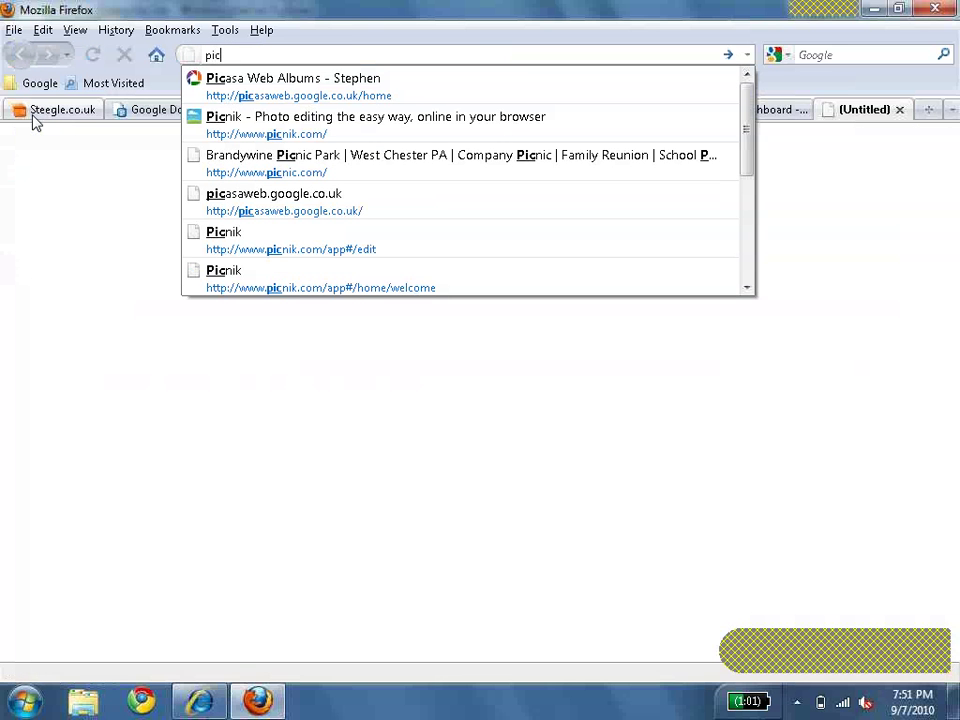
pyautogui.write('k')
pyautogui.press('Return')
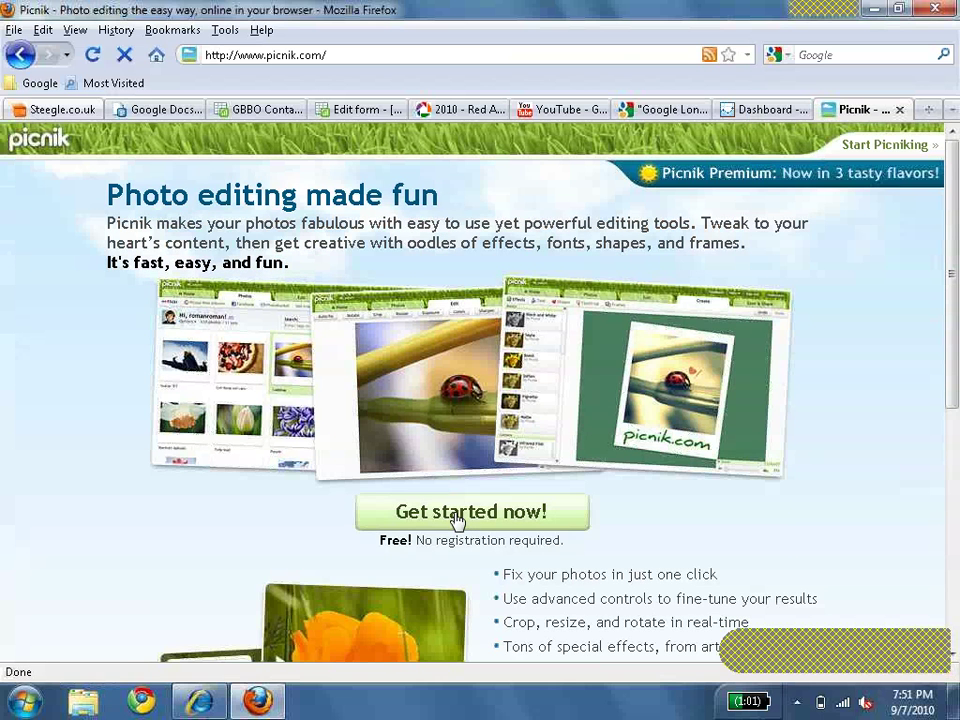
pyautogui.click(457, 518)
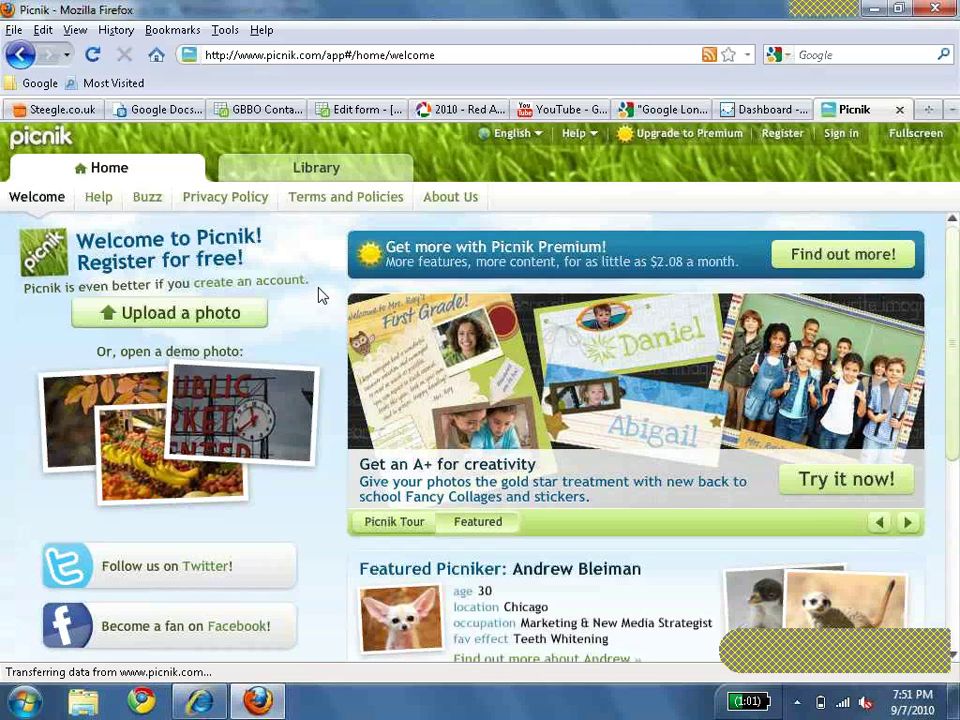
pyautogui.click(283, 412)
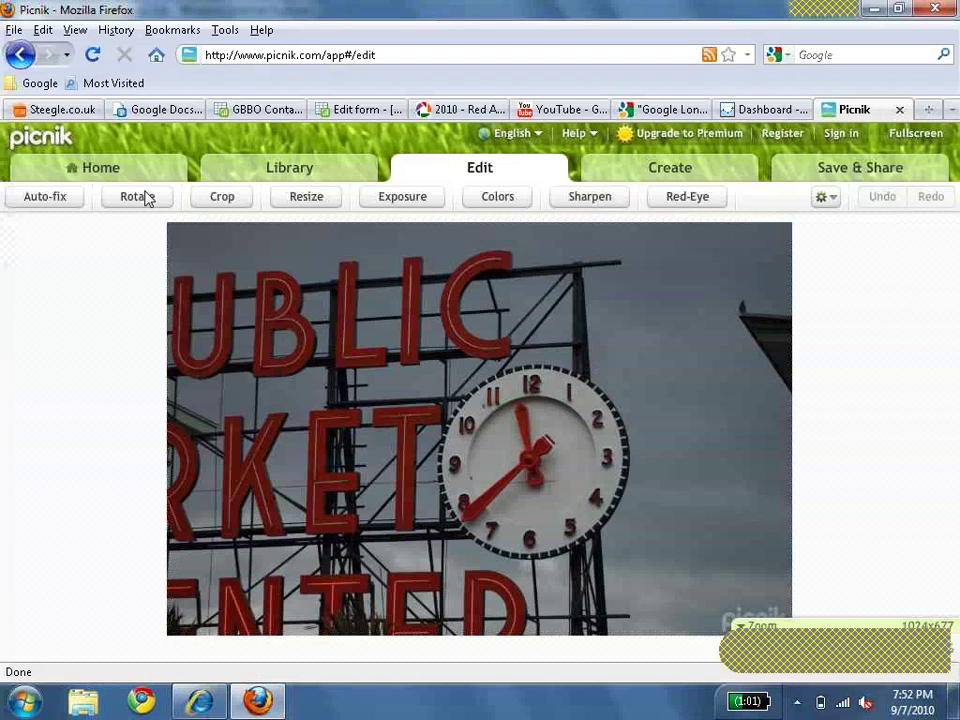
# Crop the demo photo around the clock without constraints to about 458 x 630 pixels.
pyautogui.click(220, 197)
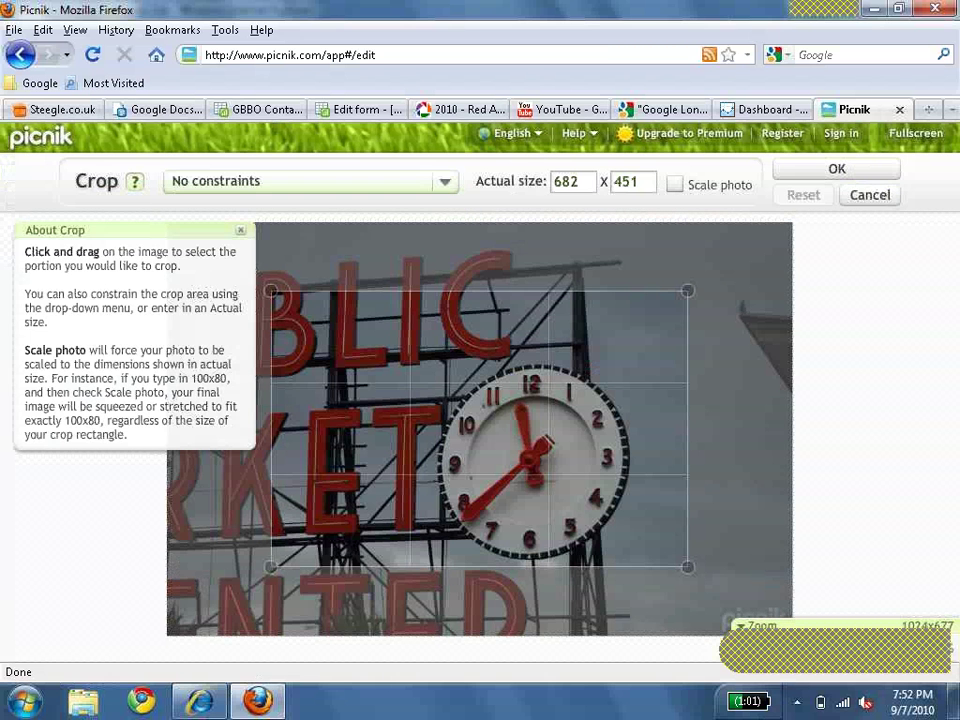
pyautogui.moveTo(363, 251); pyautogui.dragTo(643, 636)
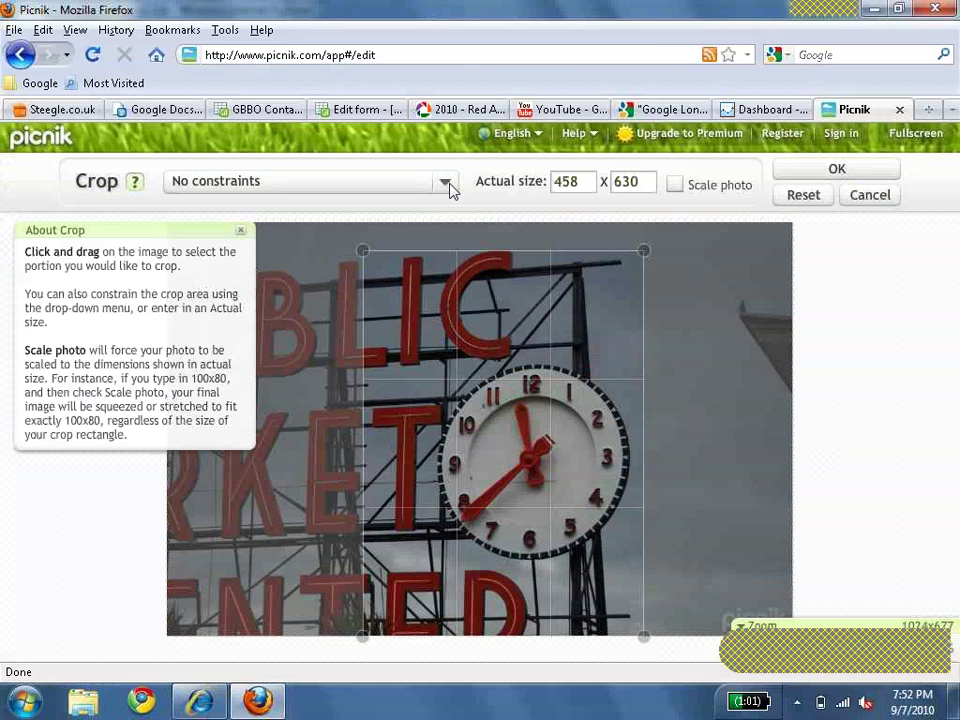
pyautogui.click(831, 175)
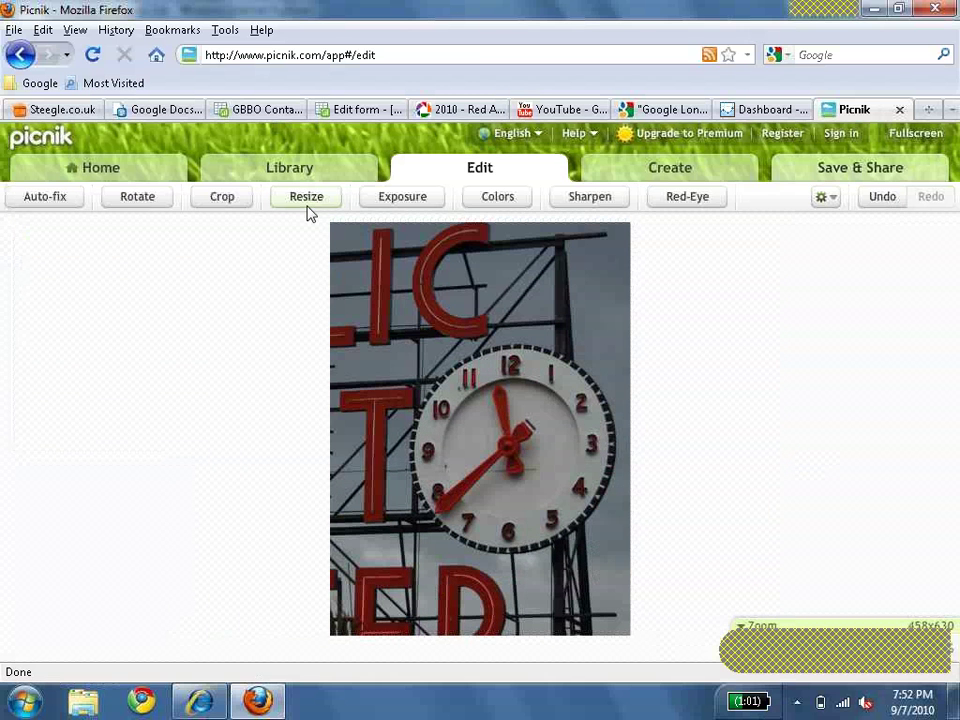
# Resize the cropped clock photo to a width of 256 pixels with its proportions kept.
pyautogui.click(307, 202)
pyautogui.doubleClick(437, 186)
pyautogui.write('2')
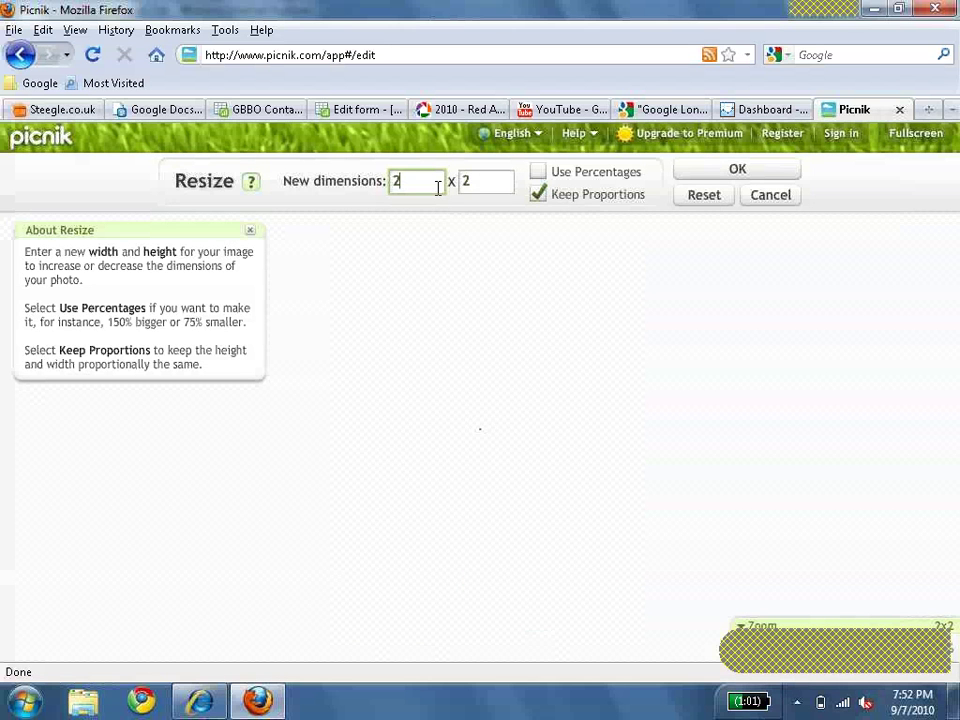
pyautogui.write('56')
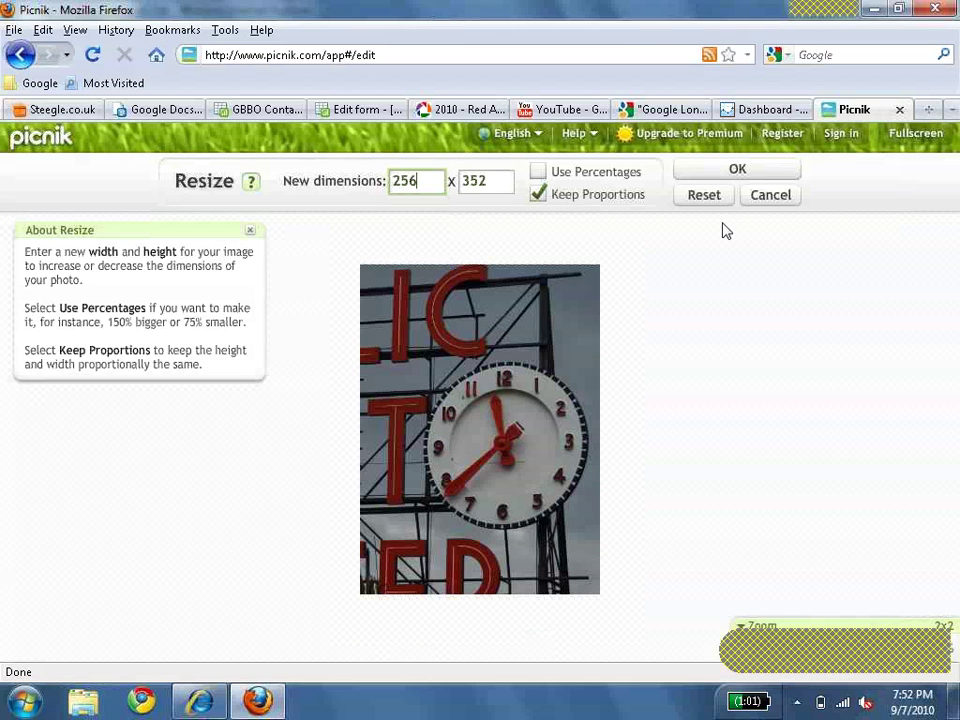
pyautogui.click(724, 172)
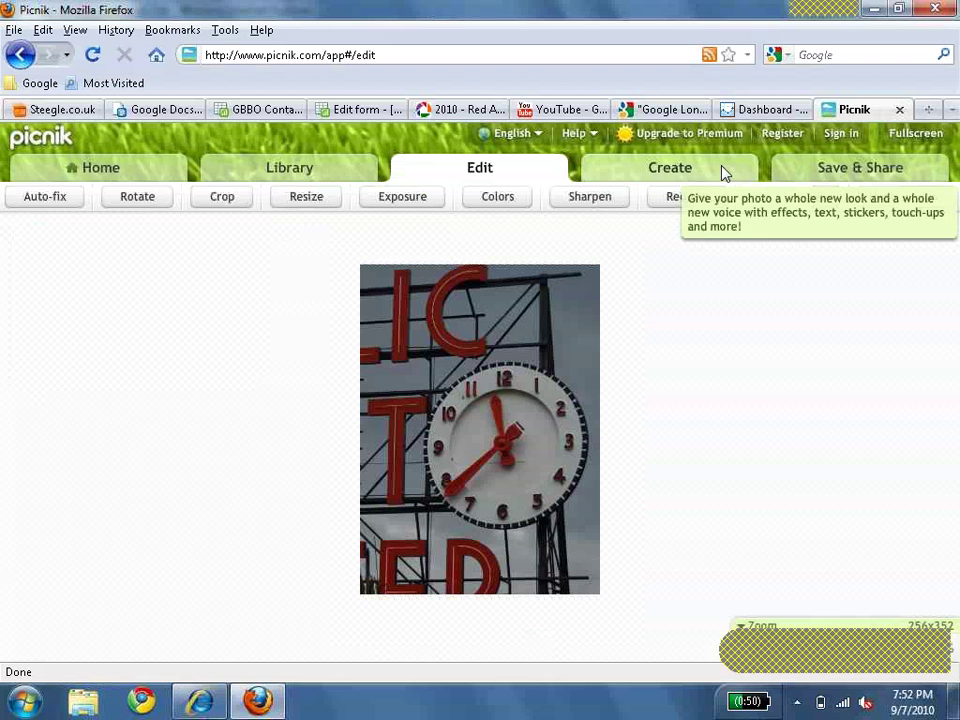
# Switch back to the Steegle.co.uk site and create a top-level web page named "Events".
pyautogui.click(57, 112)
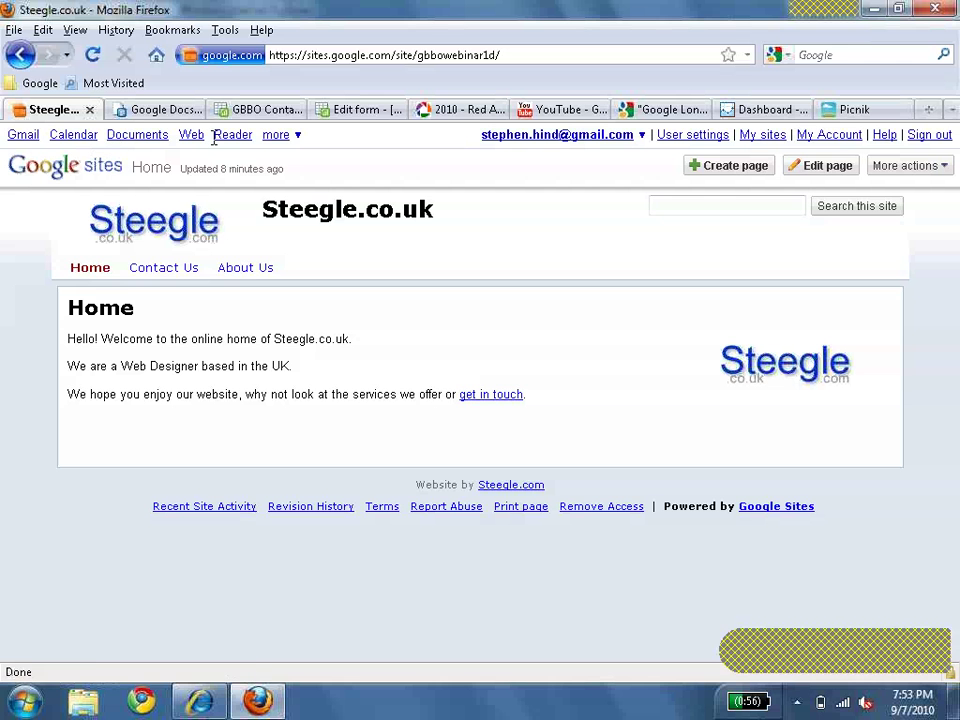
pyautogui.click(808, 170)
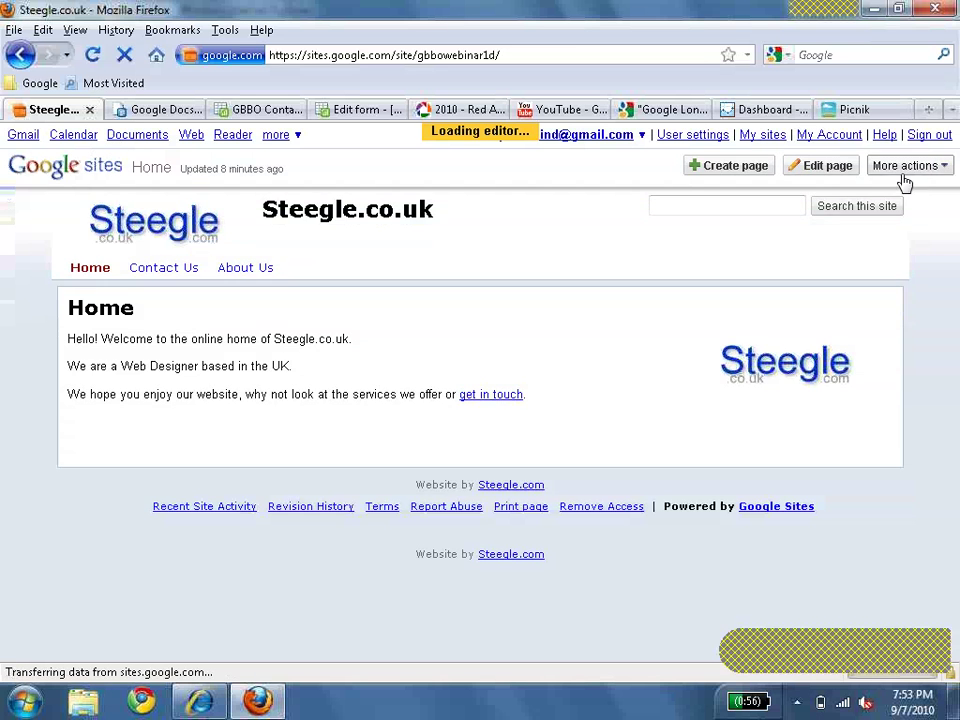
pyautogui.click(732, 167)
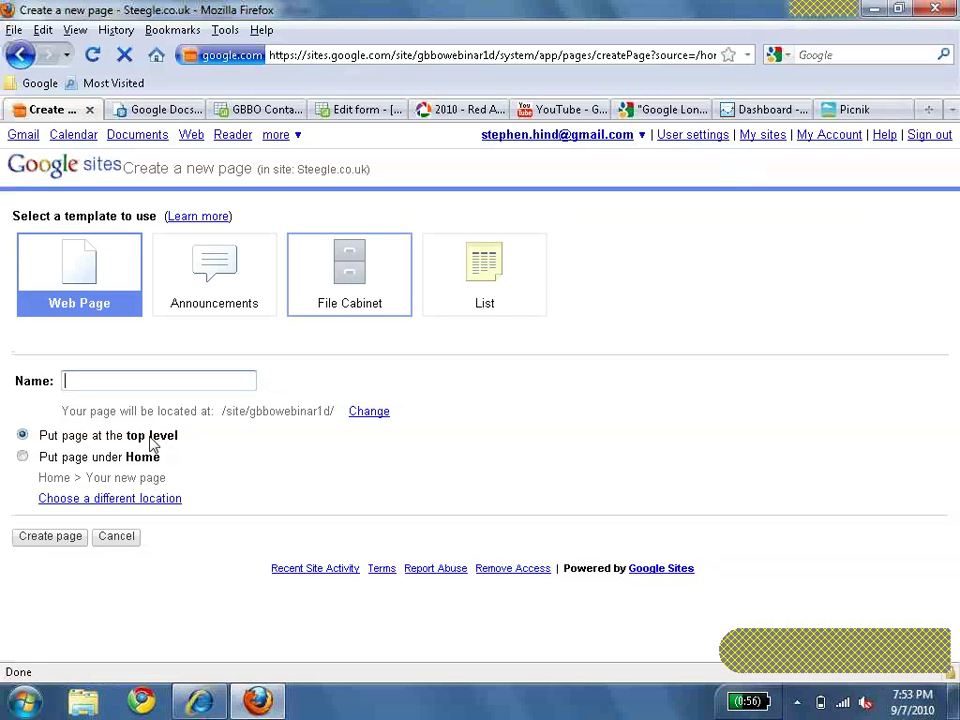
pyautogui.write('Even')
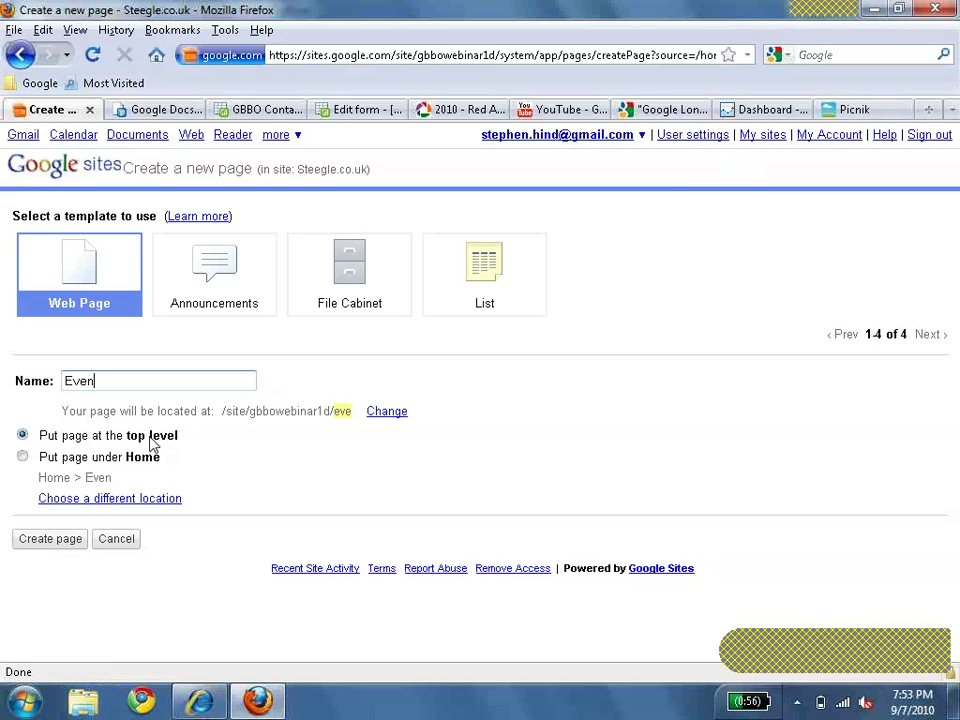
pyautogui.write('ts')
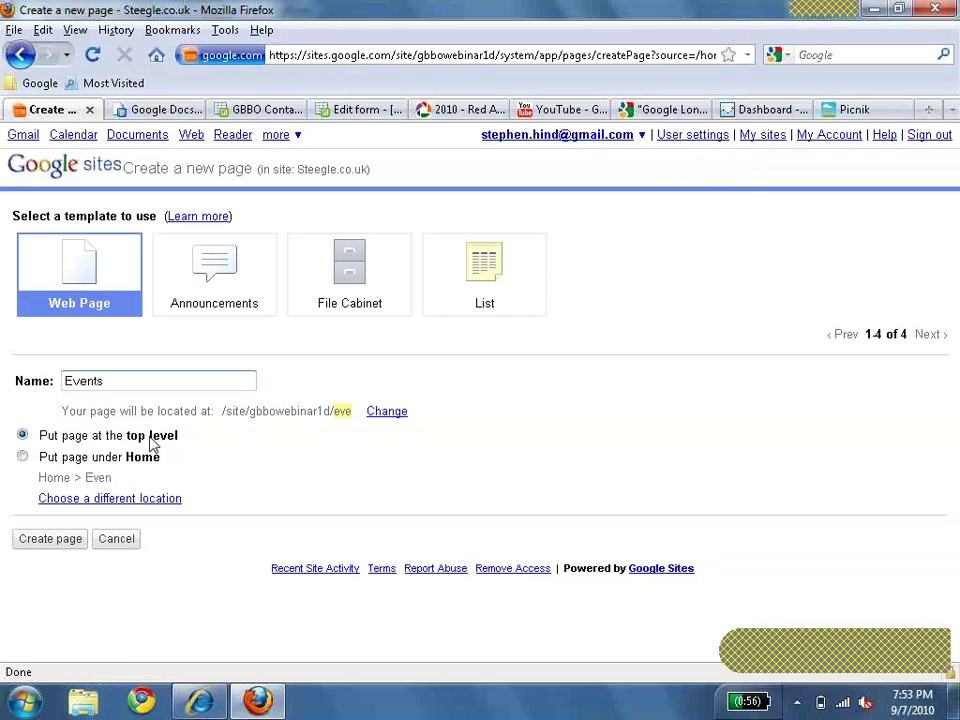
pyautogui.click(73, 541)
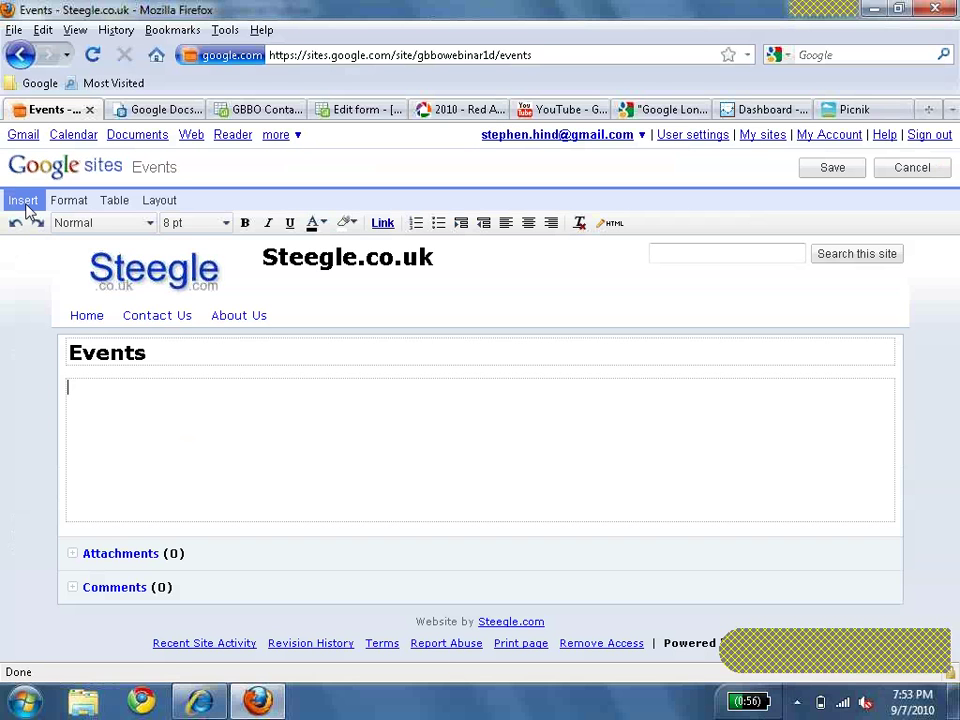
# Choose the UK Holidays calendar for insertion into the Events page body.
pyautogui.click(25, 202)
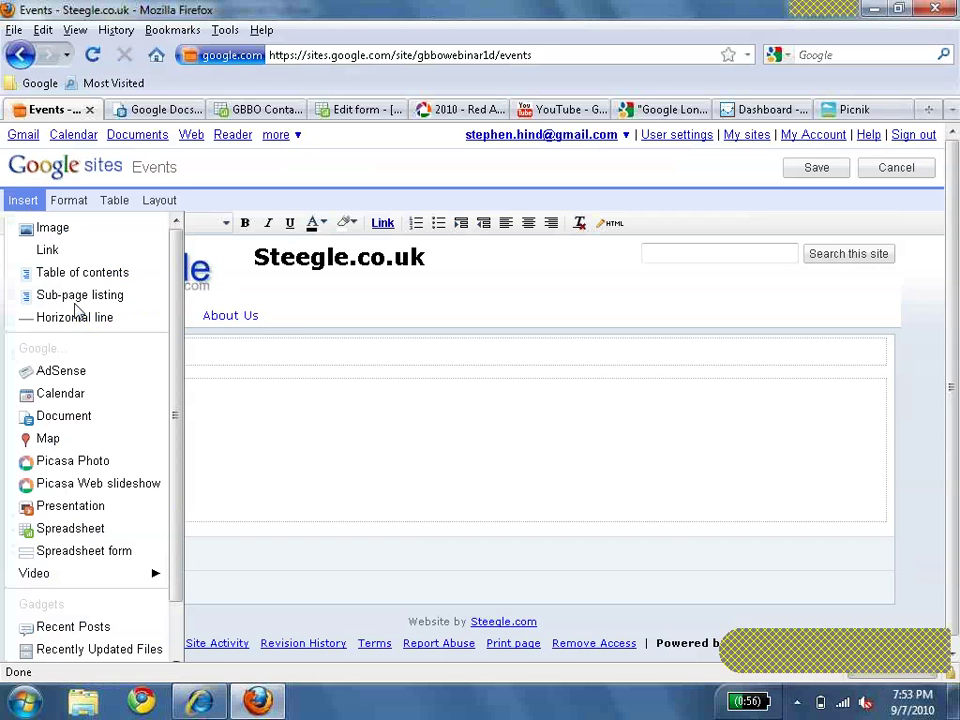
pyautogui.click(110, 398)
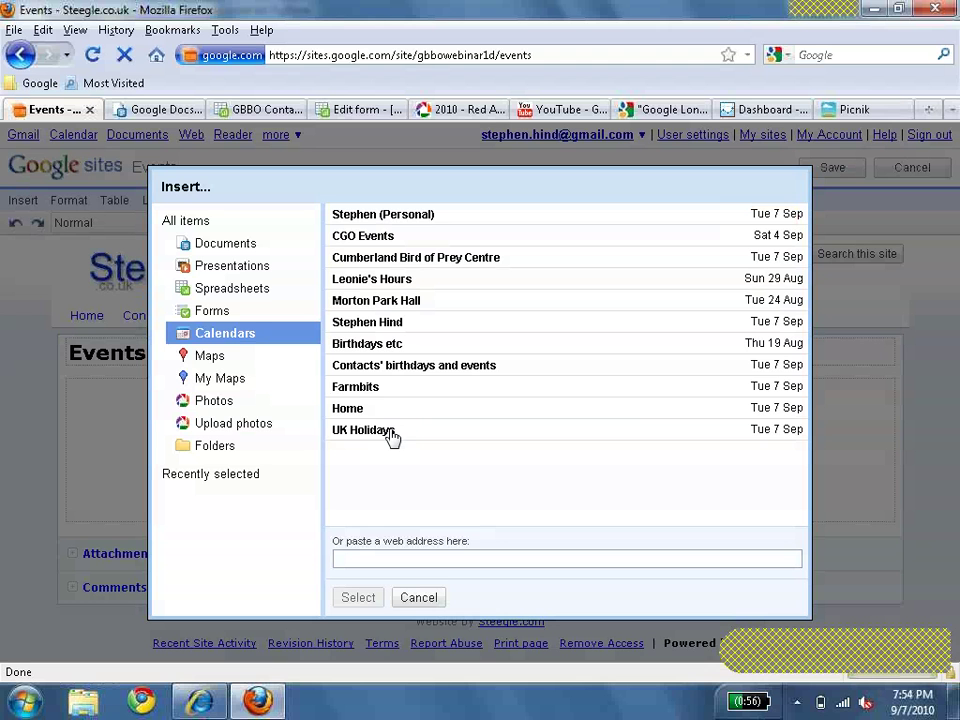
pyautogui.click(405, 441)
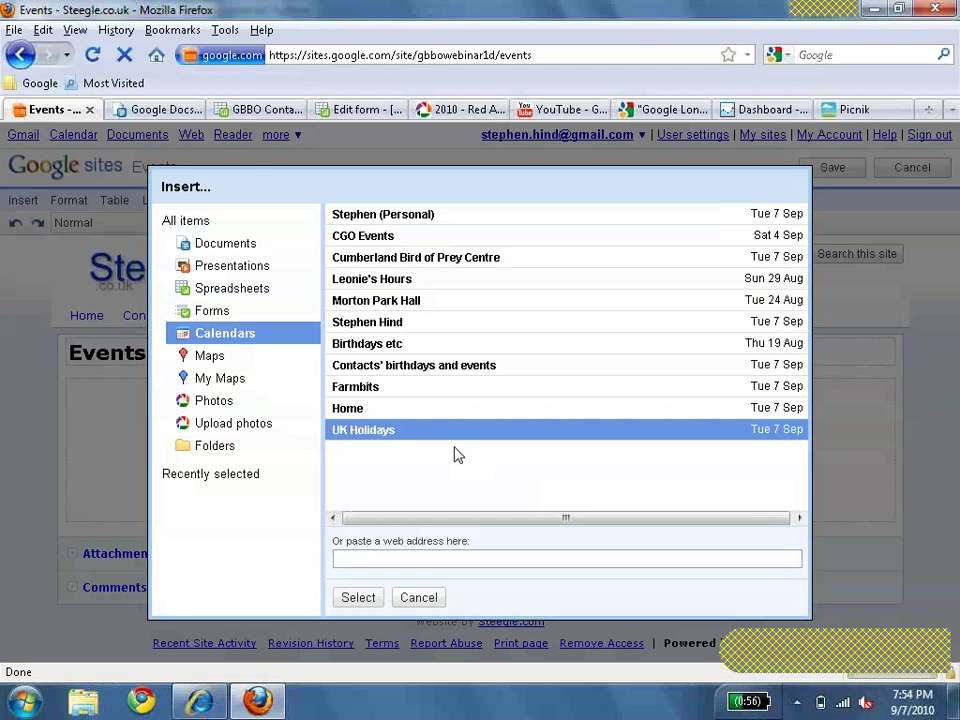
pyautogui.click(358, 598)
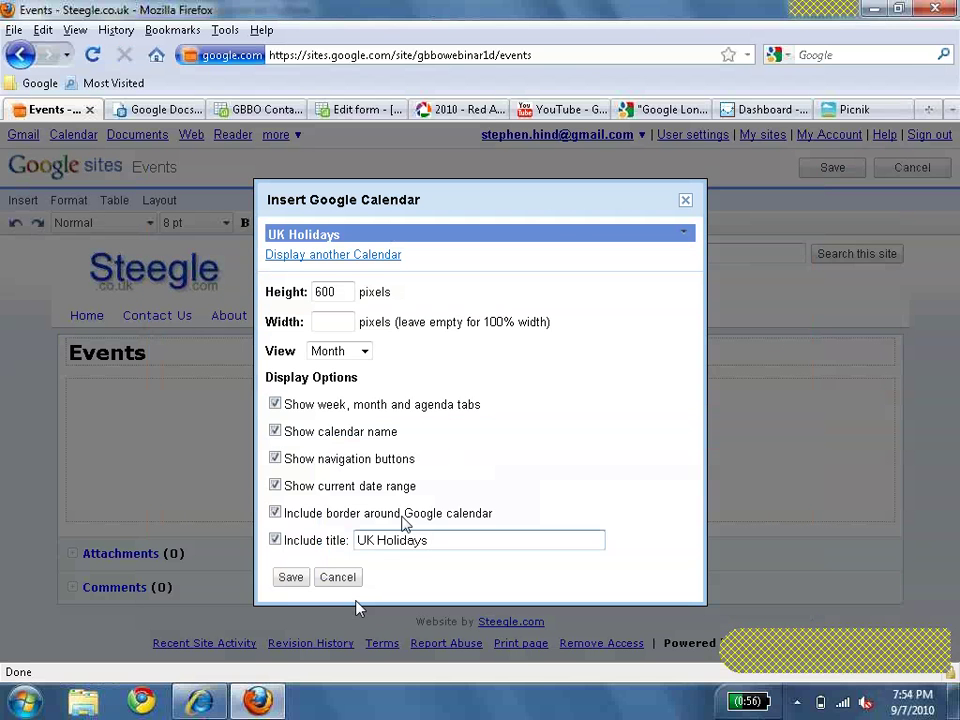
# Insert the UK Holidays calendar with a red colour and the Agenda view, and save the Events page.
pyautogui.click(686, 236)
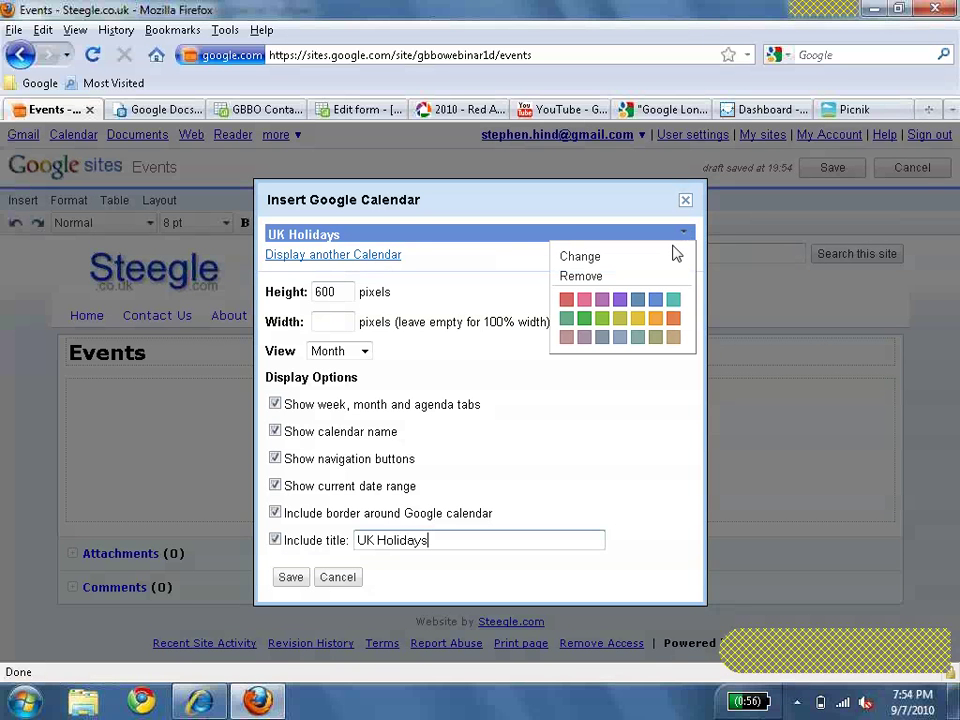
pyautogui.click(567, 300)
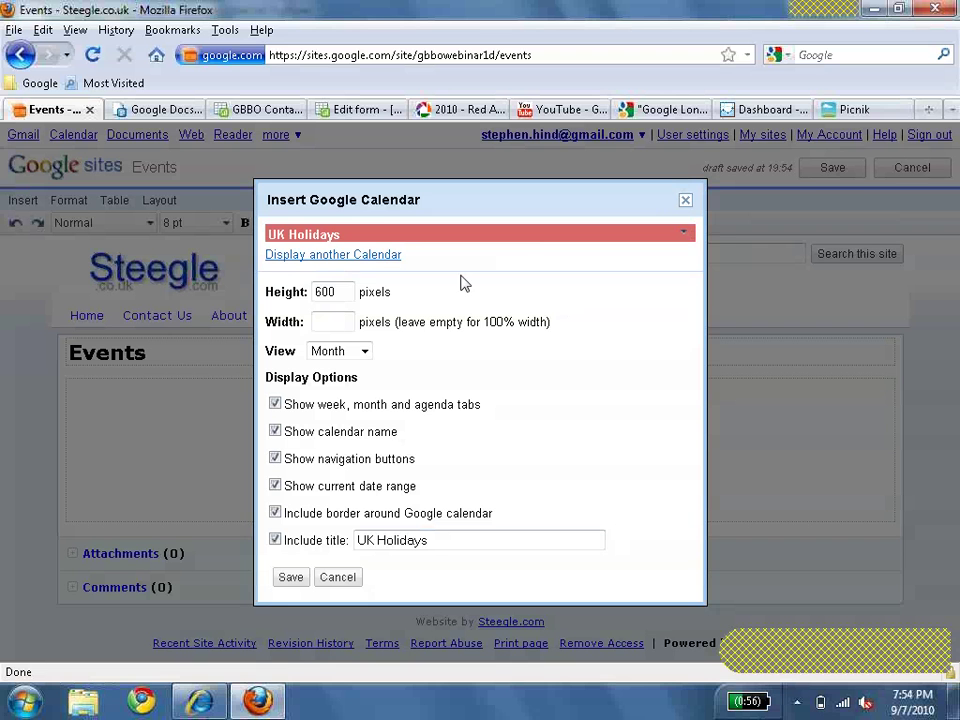
pyautogui.click(340, 292)
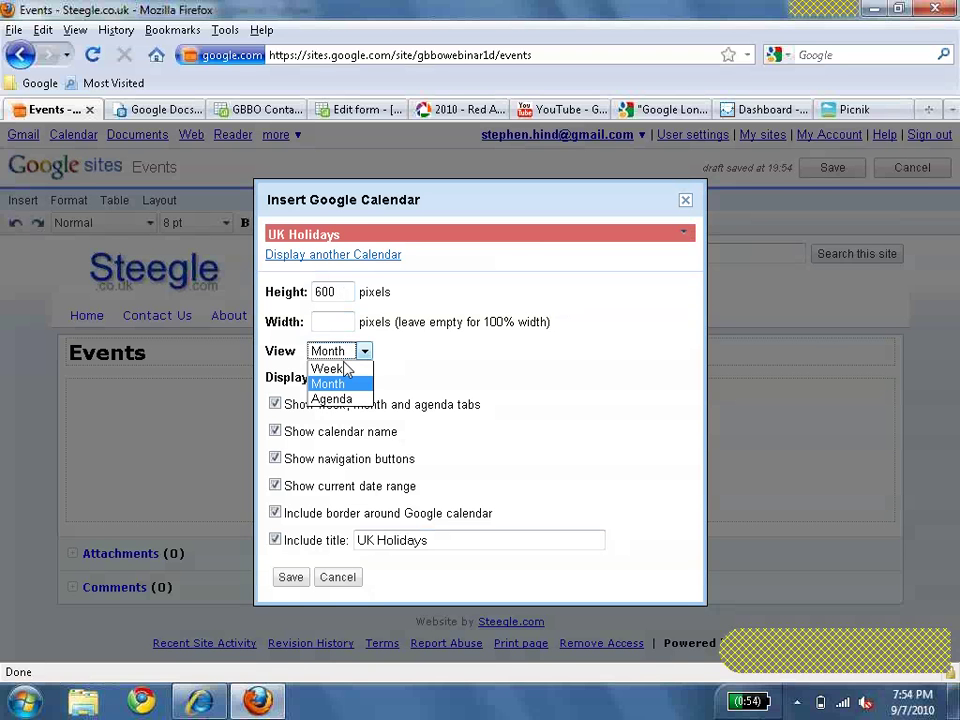
pyautogui.click(341, 399)
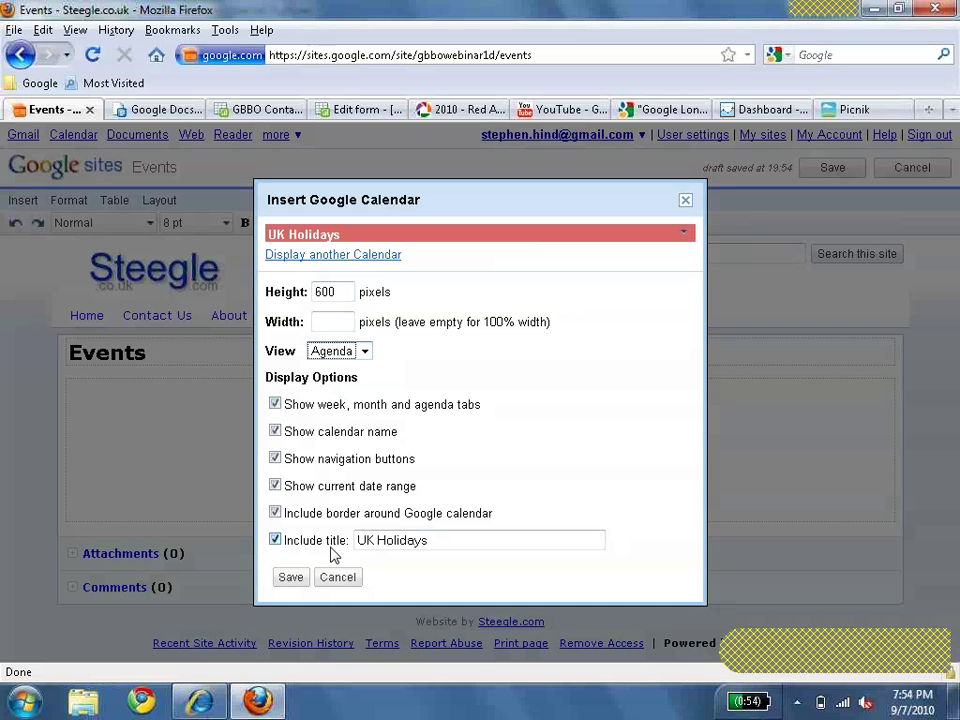
pyautogui.click(300, 588)
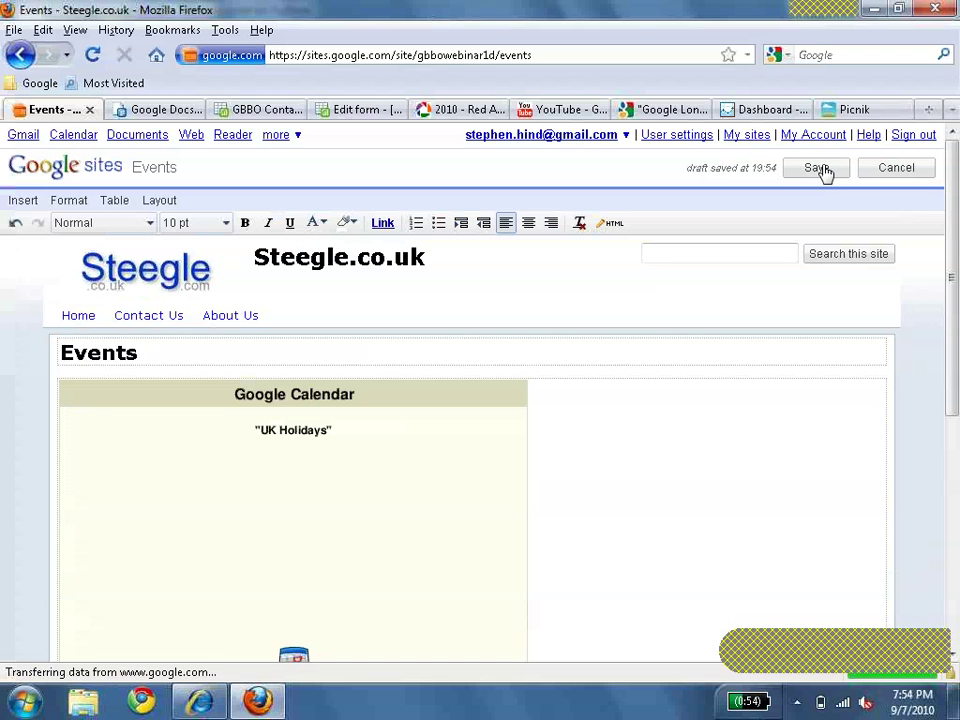
pyautogui.click(818, 168)
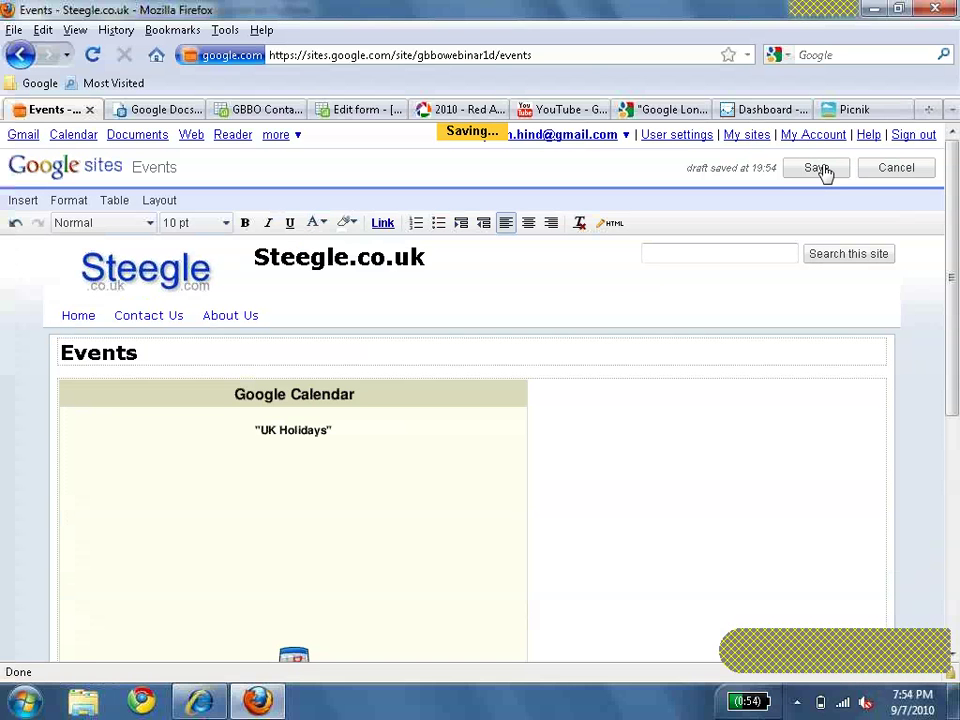
# Examine the embedded calendar on the saved Events page in its Month and Week views.
pyautogui.scroll(-3, 955, 340)
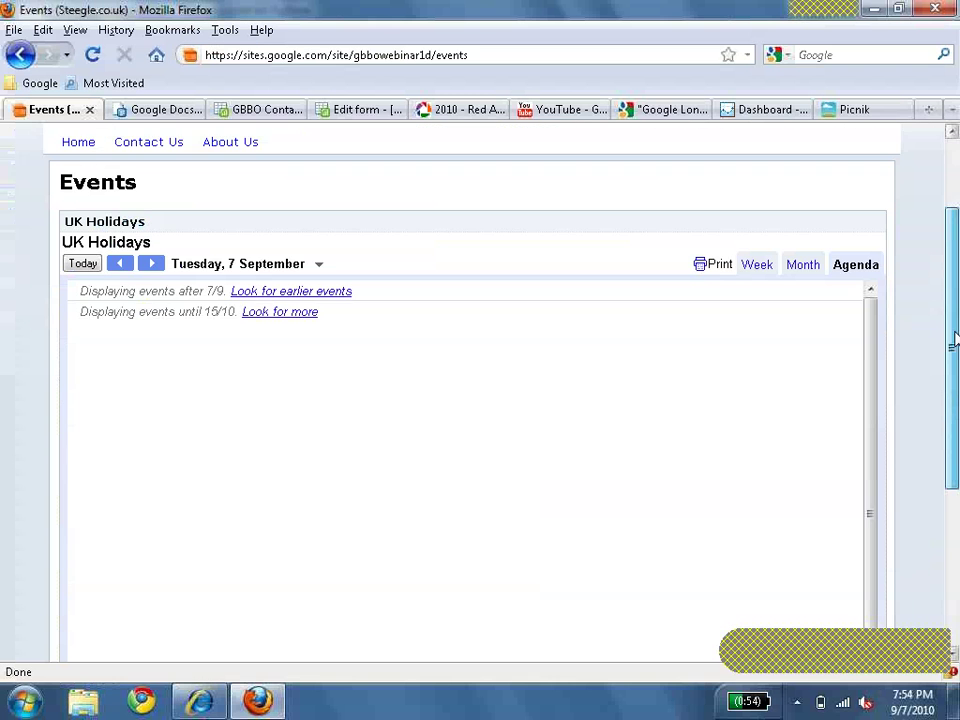
pyautogui.scroll(-1, 950, 360)
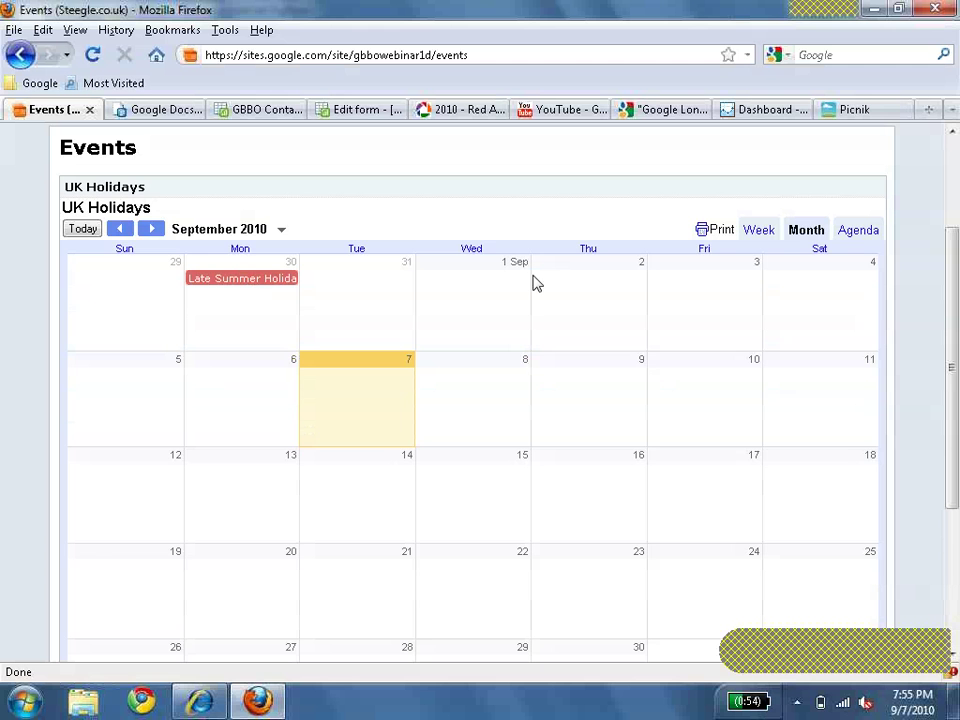
pyautogui.click(757, 234)
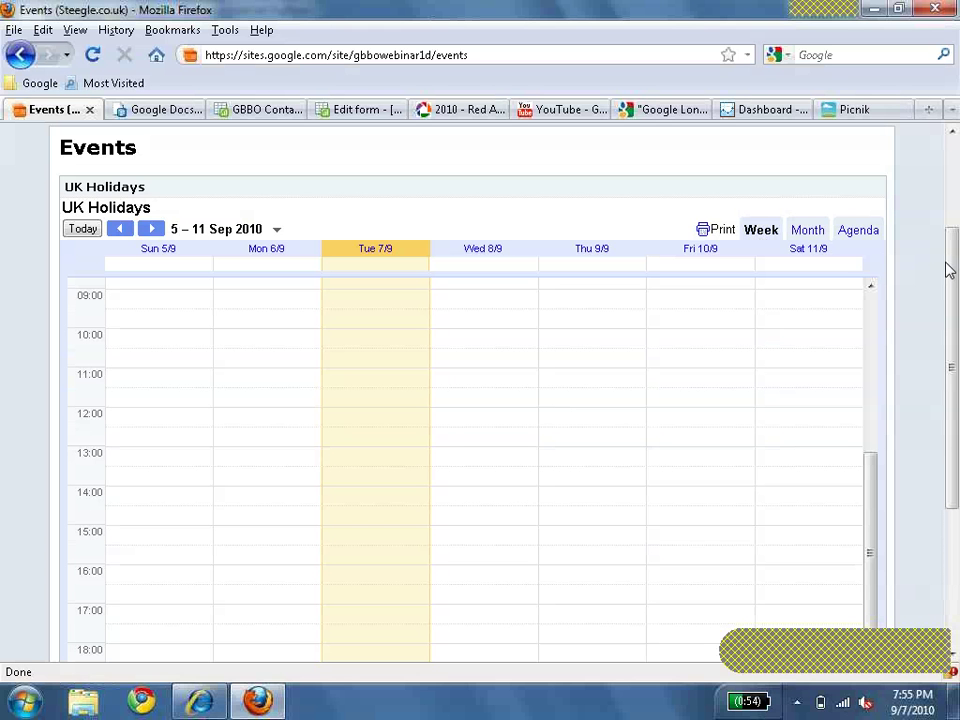
# Edit the Events page, set the embedded calendar's default view to Month and save the page.
pyautogui.moveTo(951, 270); pyautogui.dragTo(951, 180)
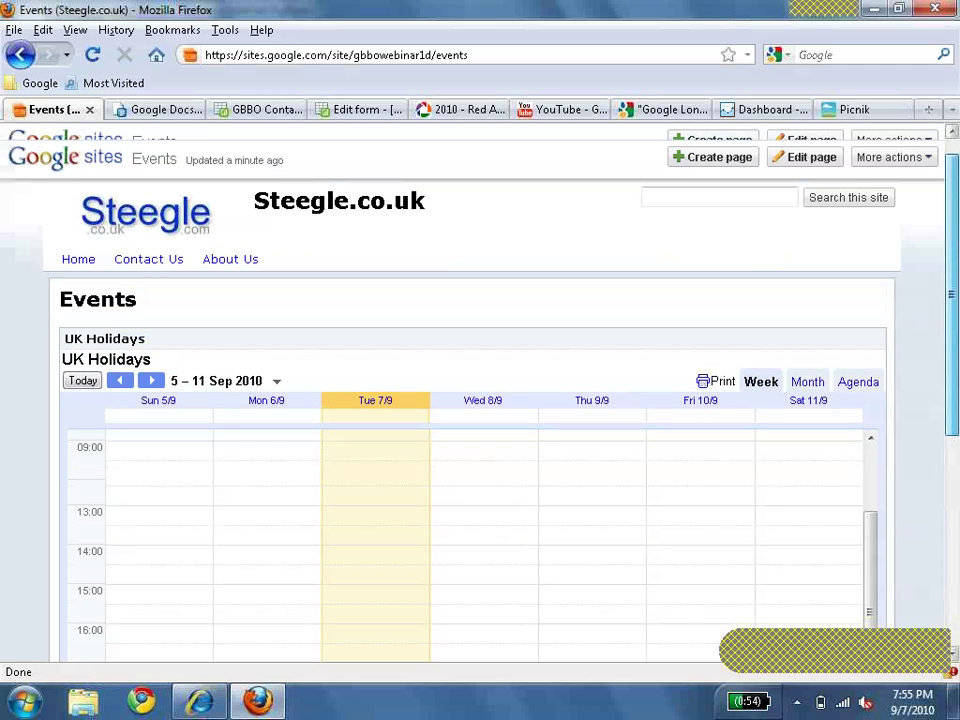
pyautogui.click(814, 176)
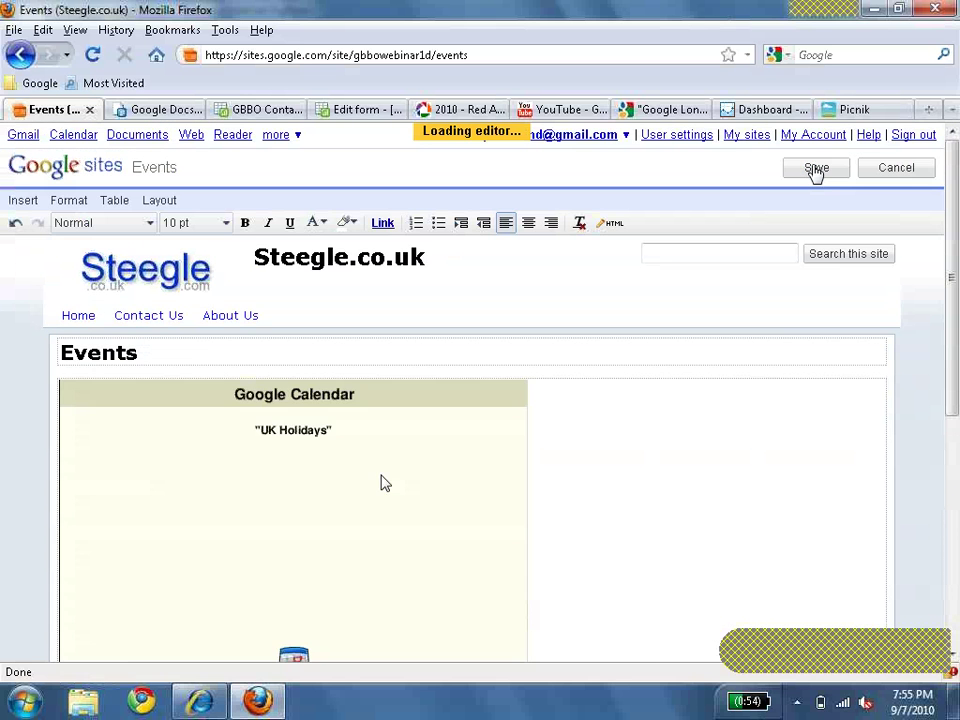
pyautogui.click(155, 409)
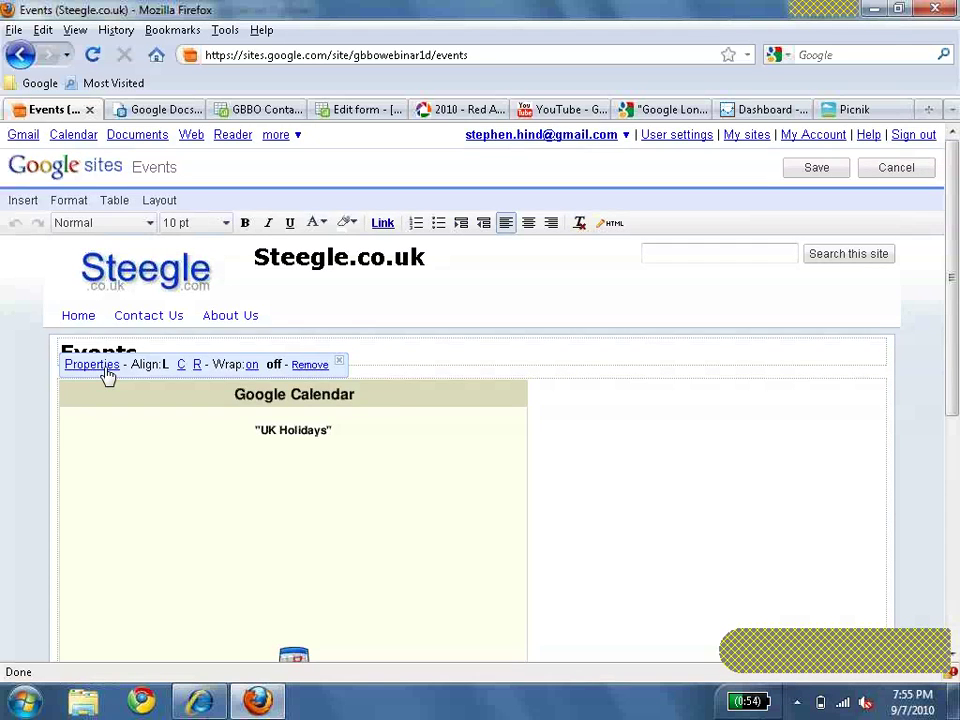
pyautogui.click(92, 365)
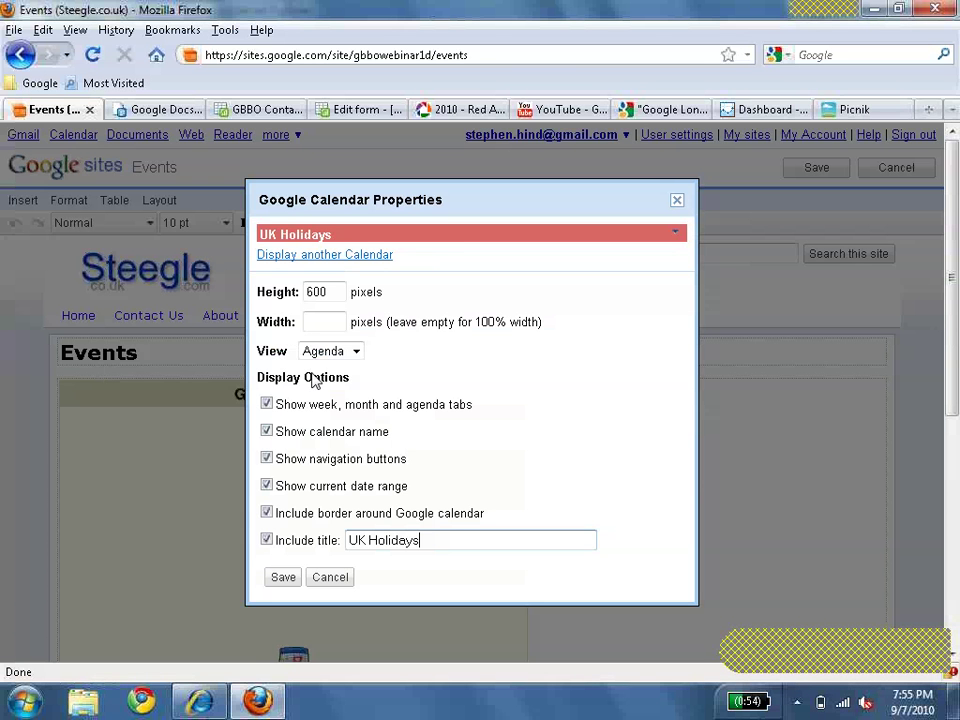
pyautogui.click(335, 351)
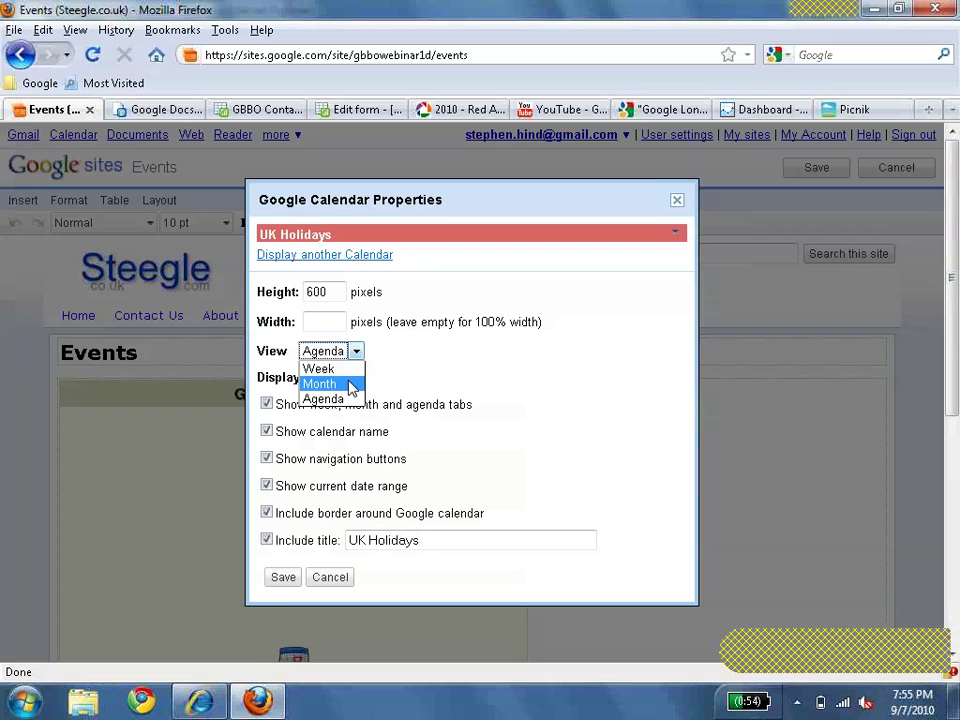
pyautogui.click(350, 385)
pyautogui.click(284, 579)
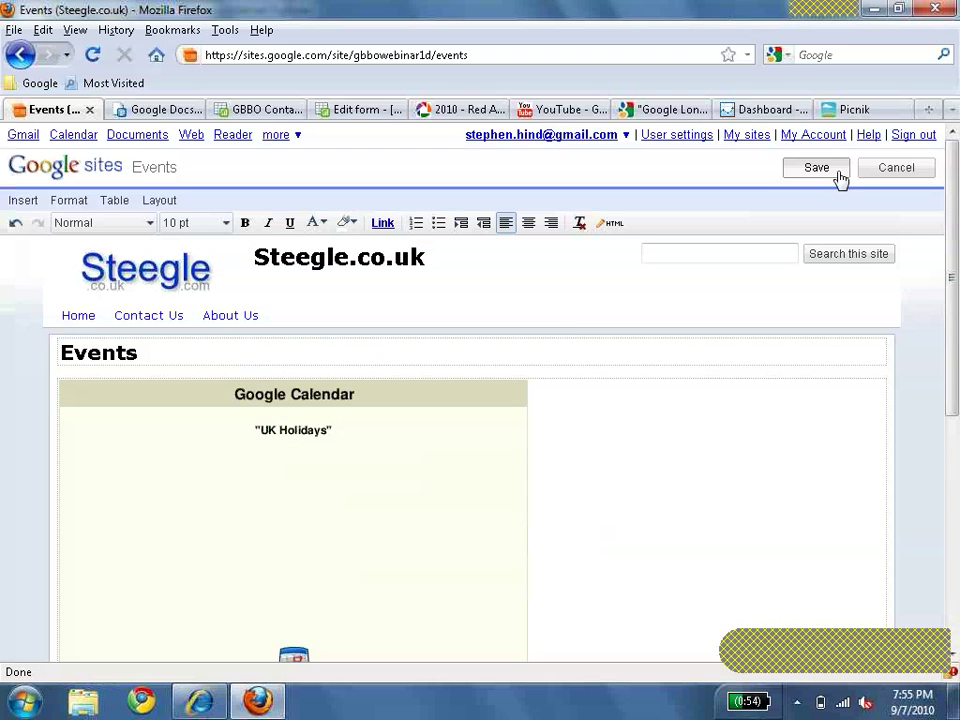
pyautogui.click(838, 172)
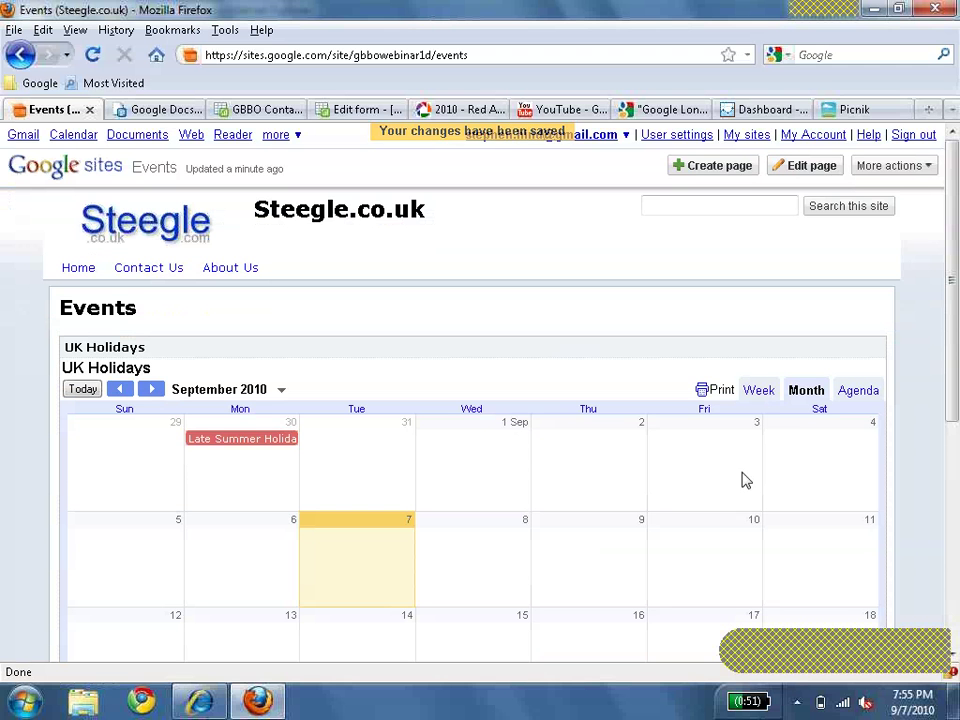
# Reopen the Events page for editing and open the gallery of additional gadgets.
pyautogui.moveTo(952, 409); pyautogui.dragTo(955, 492)
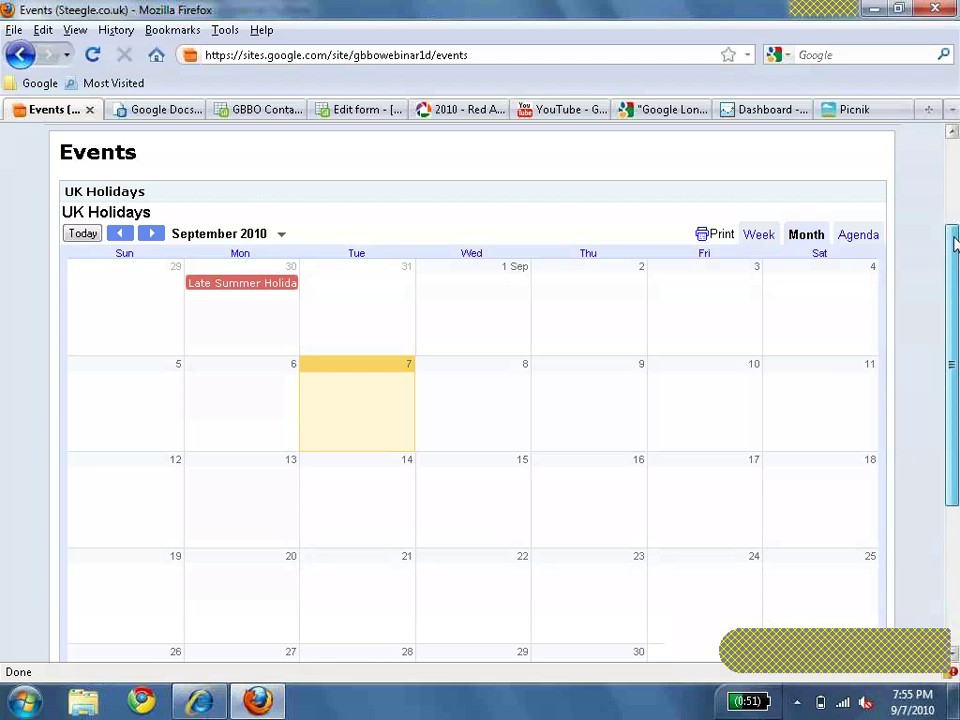
pyautogui.moveTo(955, 243); pyautogui.dragTo(957, 160)
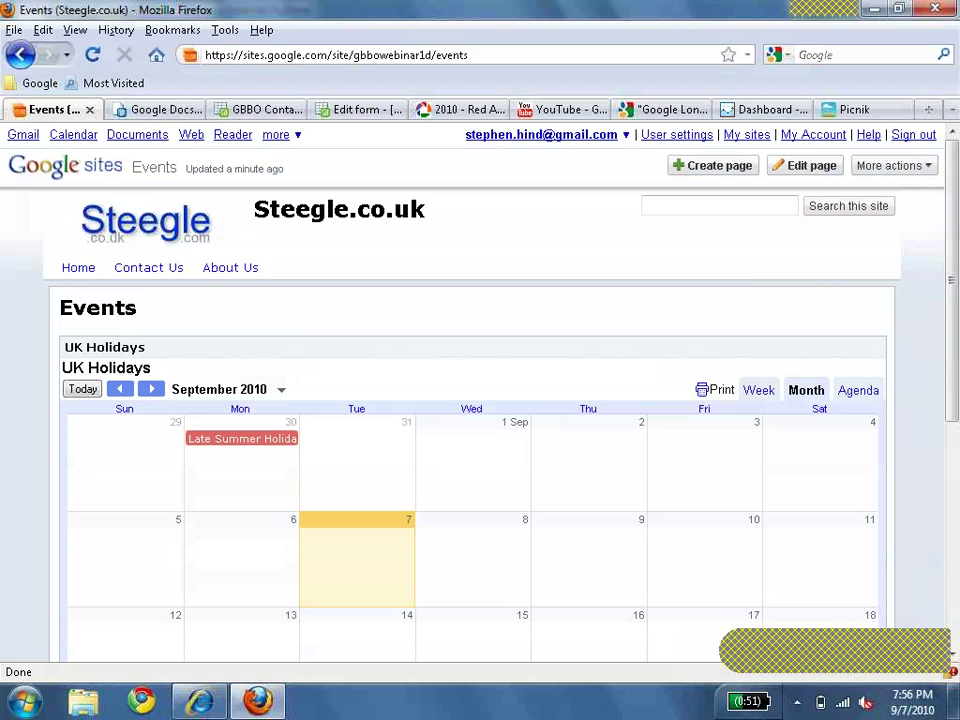
pyautogui.click(835, 168)
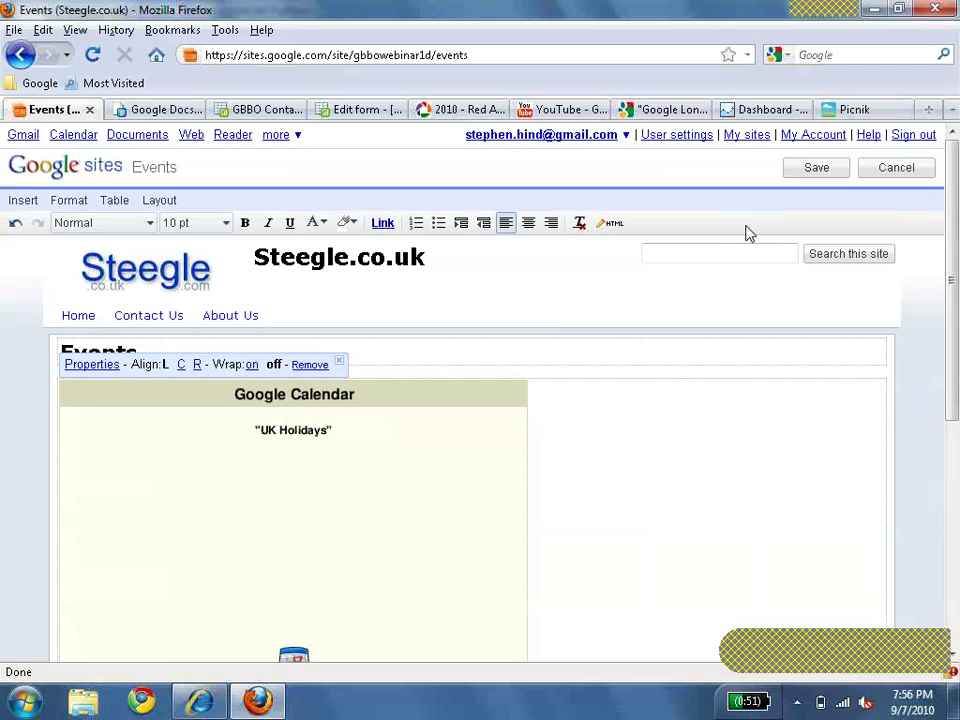
pyautogui.scroll(-3, 745, 233)
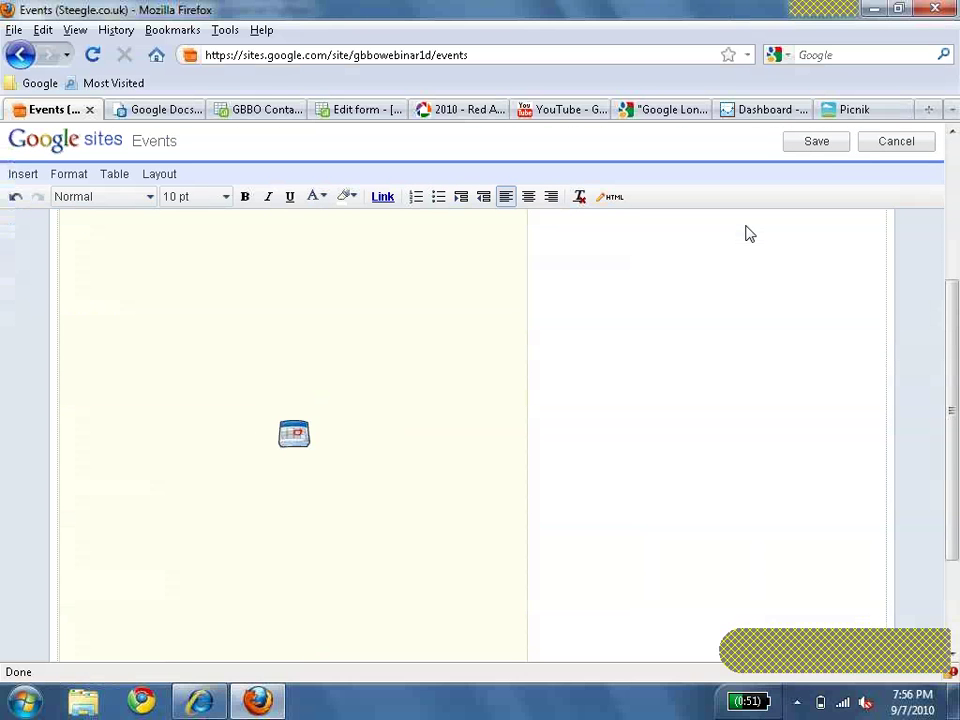
pyautogui.click(36, 178)
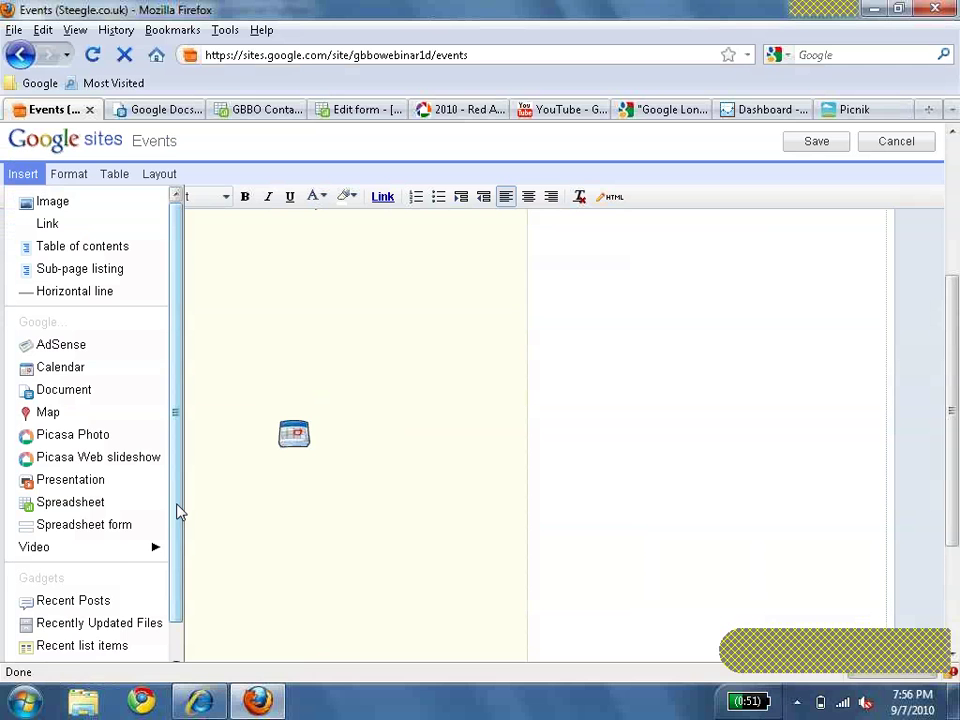
pyautogui.scroll(-1, 175, 550)
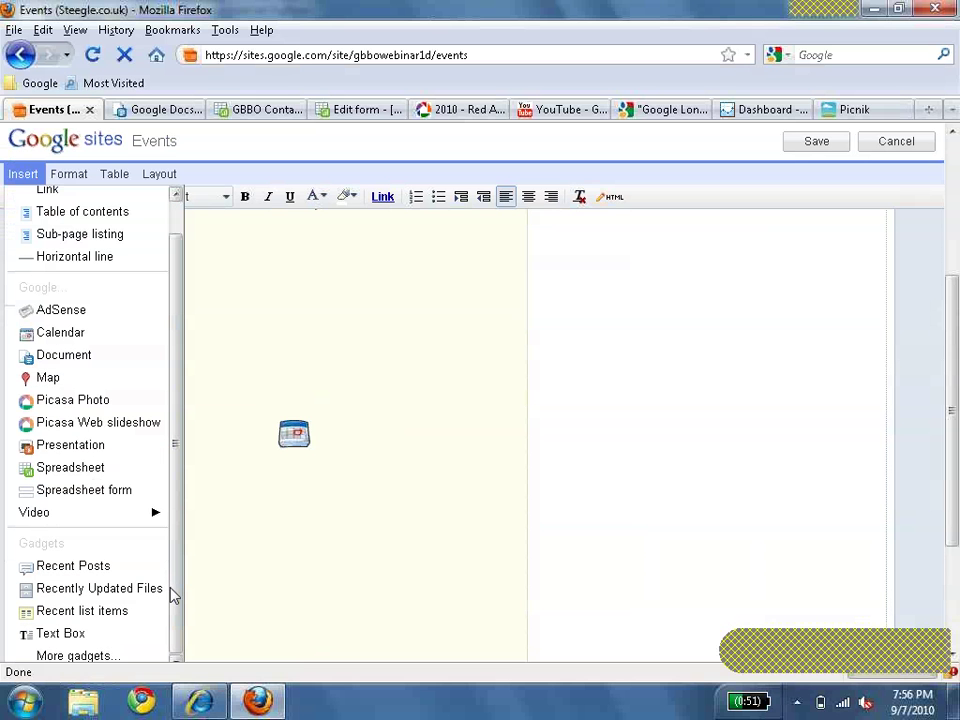
pyautogui.click(100, 657)
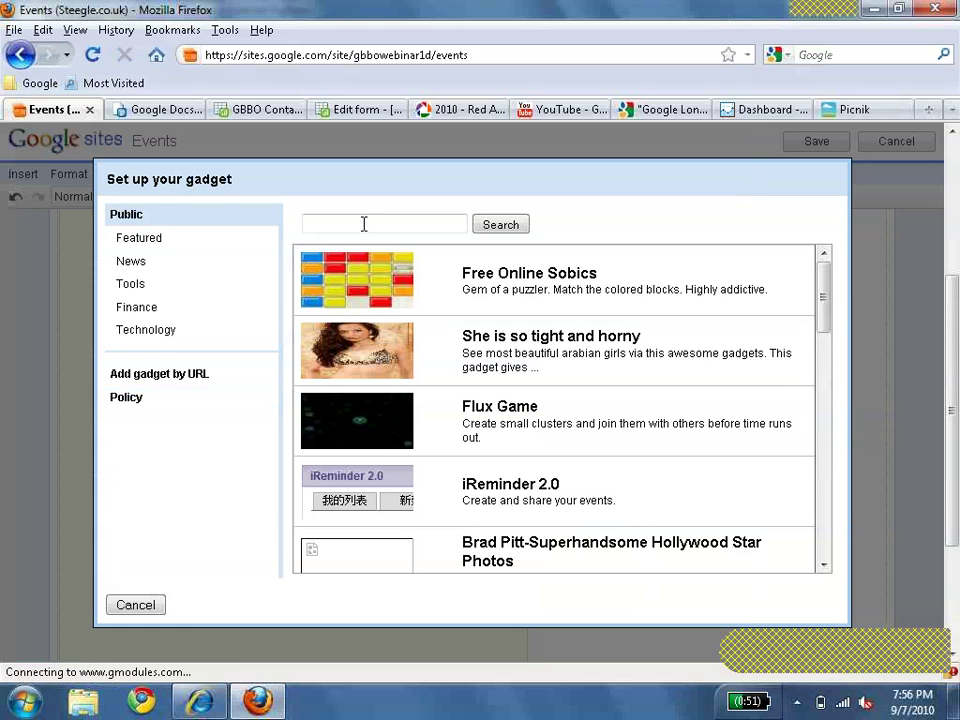
# Search the public gadgets for "flash", browse the results, and cancel both the gadget insertion and the page edit.
pyautogui.click(364, 224)
pyautogui.write('fl')
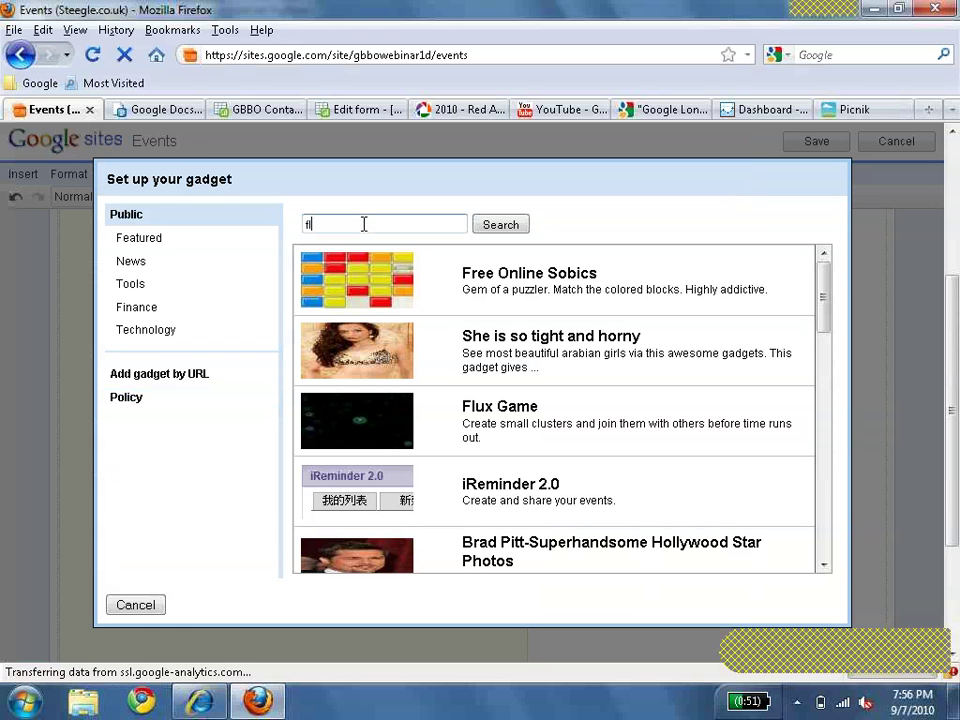
pyautogui.press('Return')
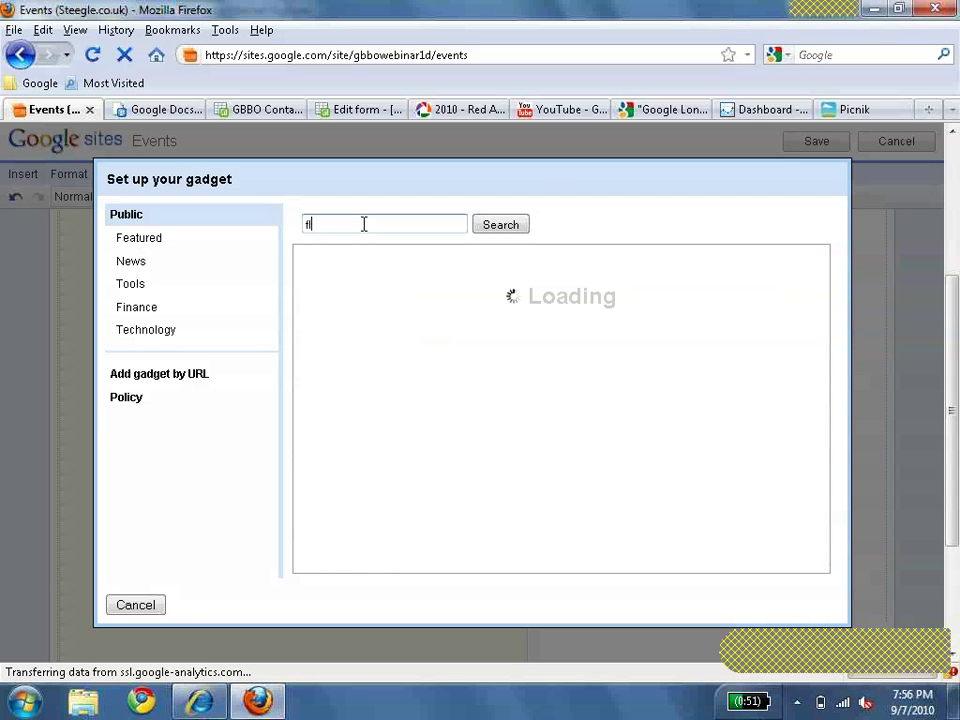
pyautogui.write('ash')
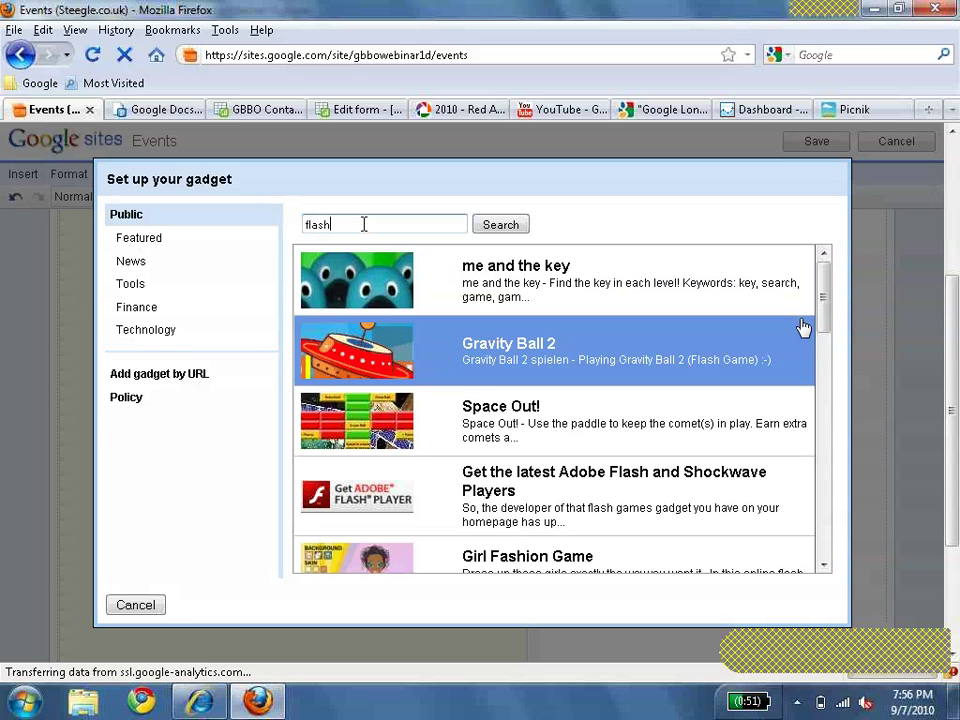
pyautogui.scroll(-1, 824, 370)
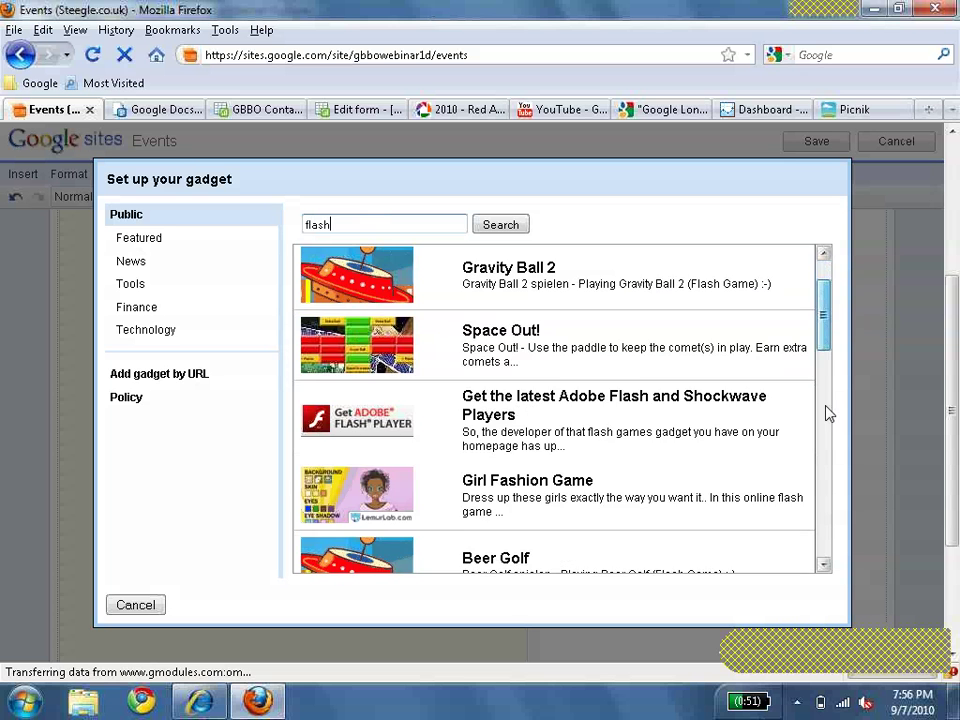
pyautogui.scroll(-5, 828, 413)
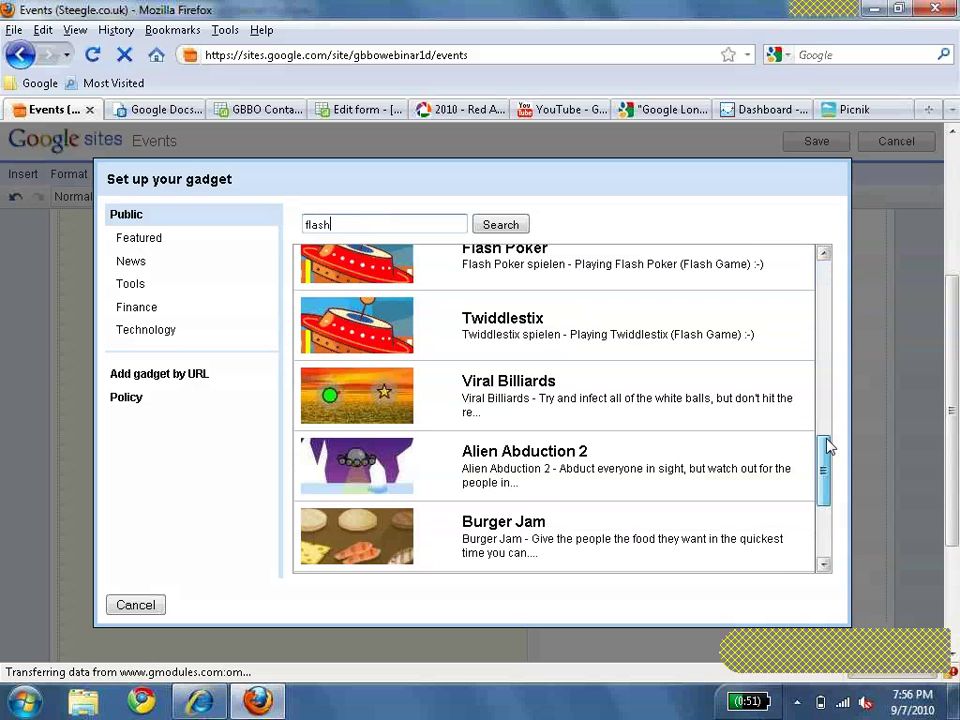
pyautogui.scroll(-3, 776, 553)
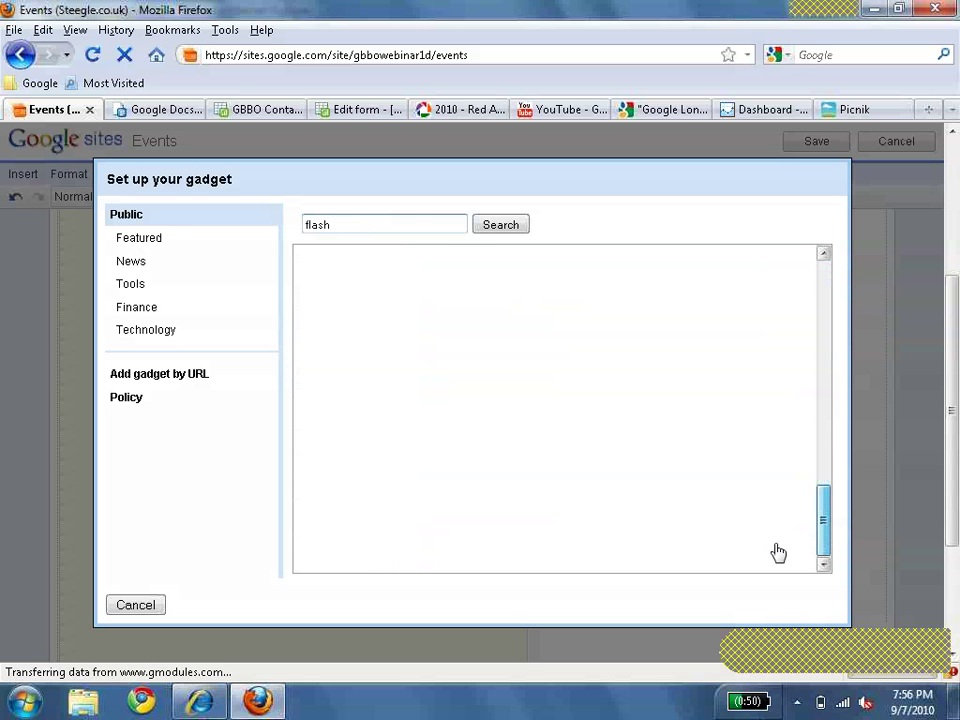
pyautogui.click(135, 605)
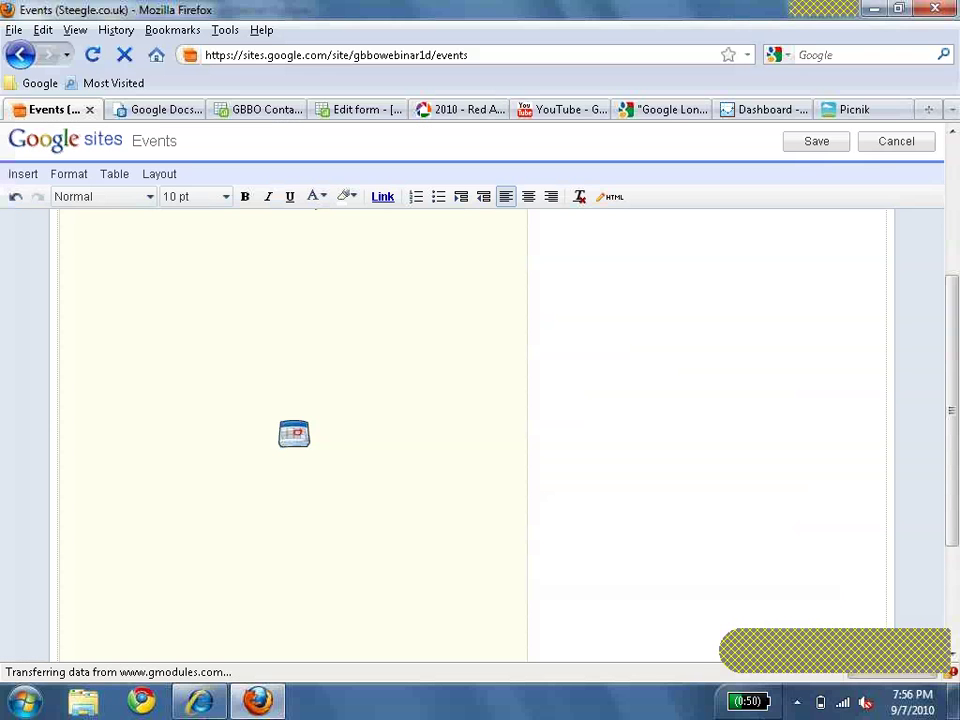
pyautogui.click(892, 150)
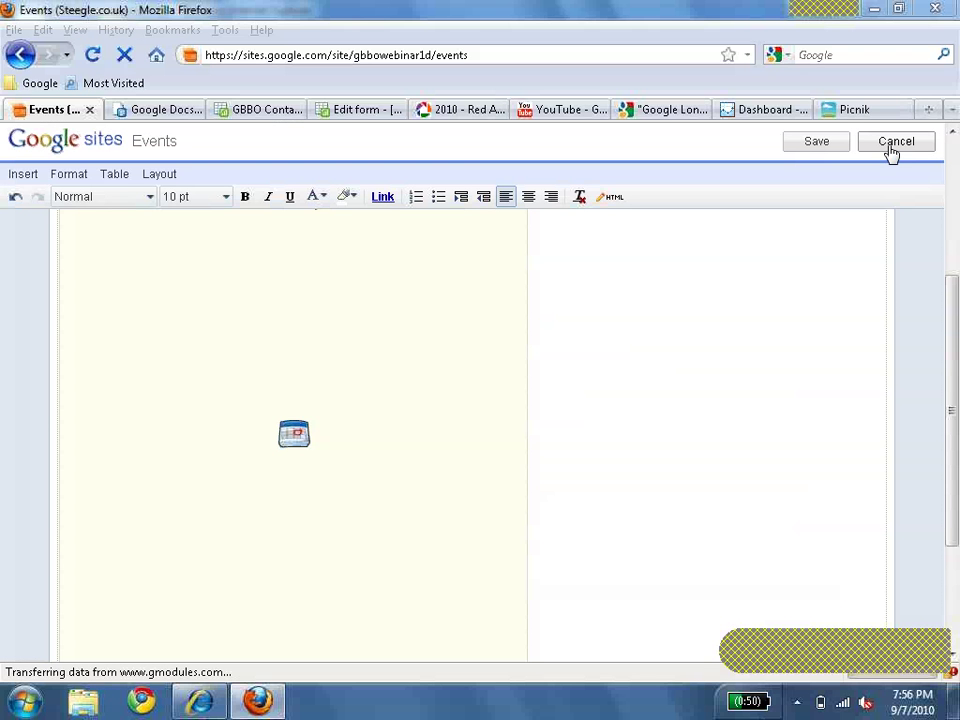
# Open the site management area from the Events page and show the site's attachments.
pyautogui.click(465, 377)
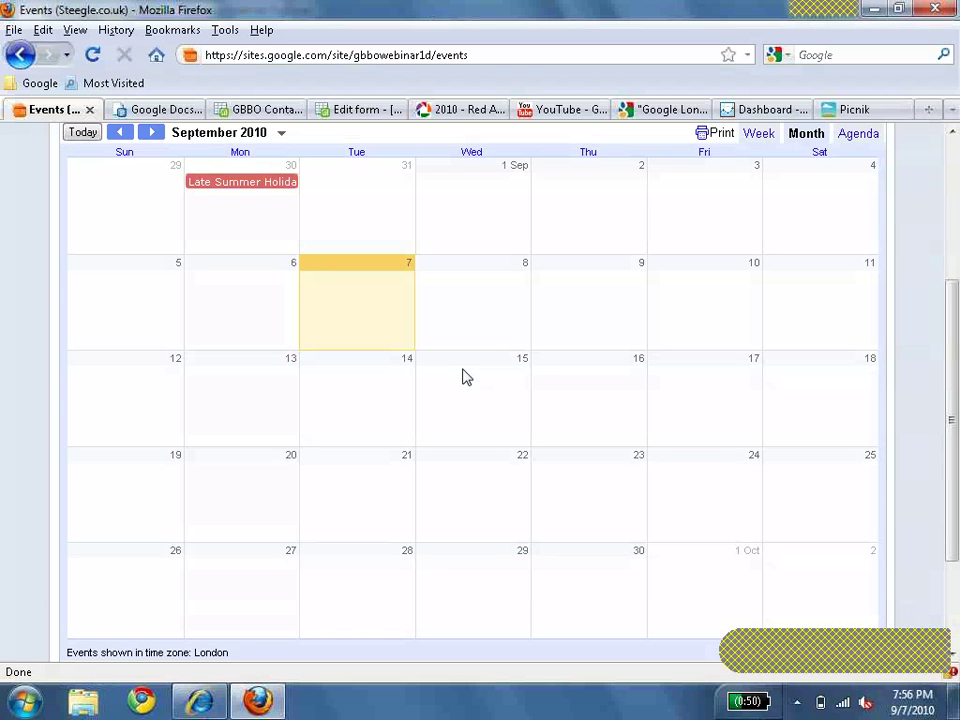
pyautogui.click(955, 170)
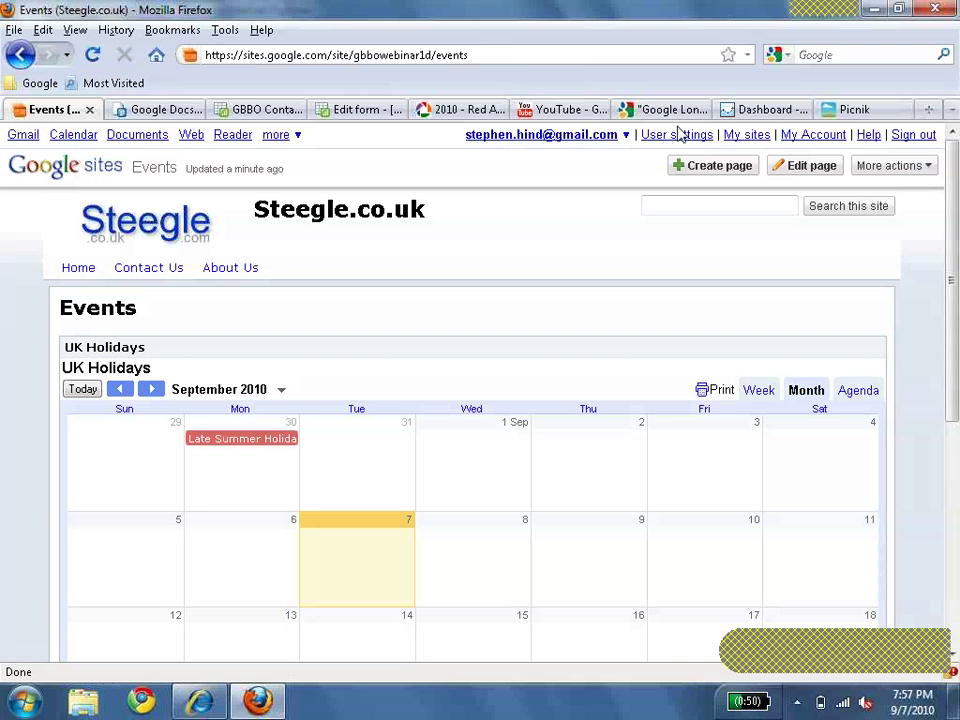
pyautogui.click(930, 168)
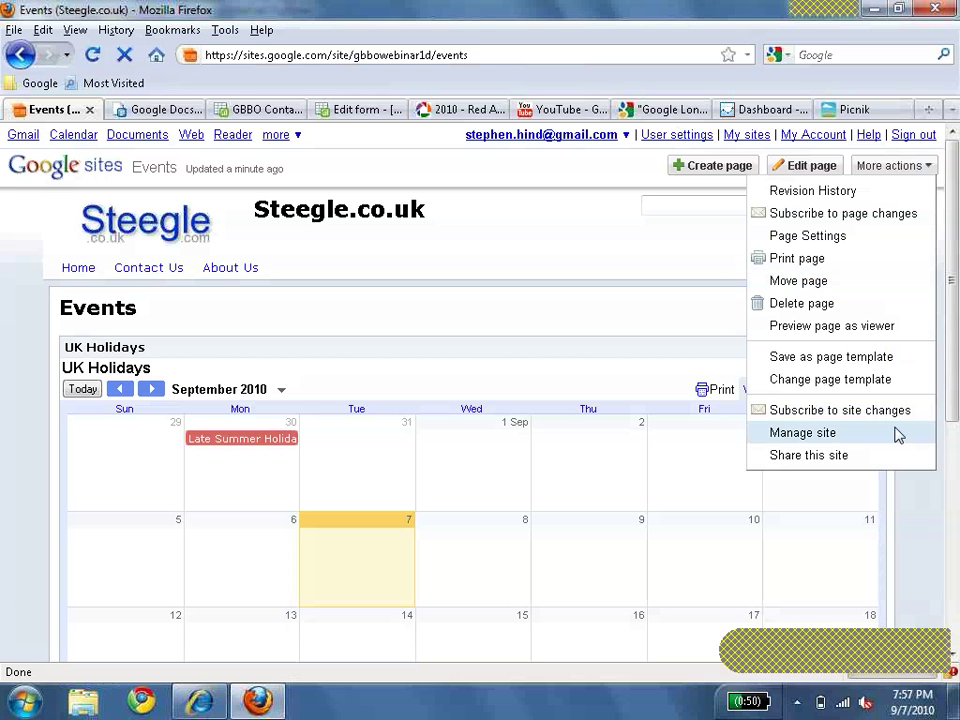
pyautogui.click(897, 435)
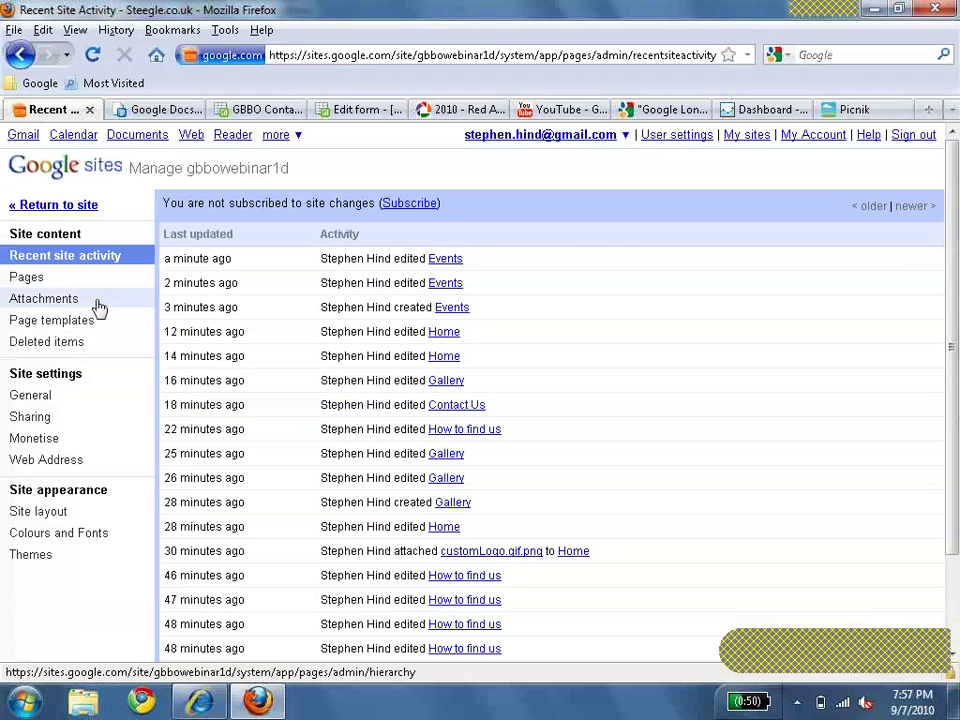
pyautogui.click(106, 301)
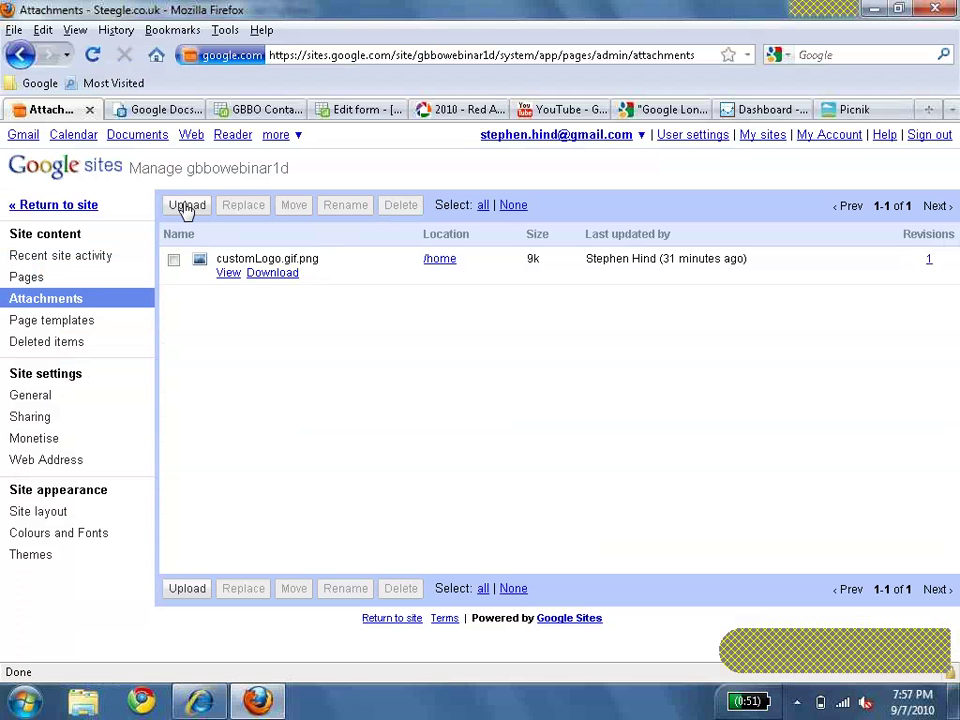
# Upload favicon.ico from the Desktop as an attachment at the site's top level and return to the site.
pyautogui.click(187, 205)
pyautogui.click(190, 207)
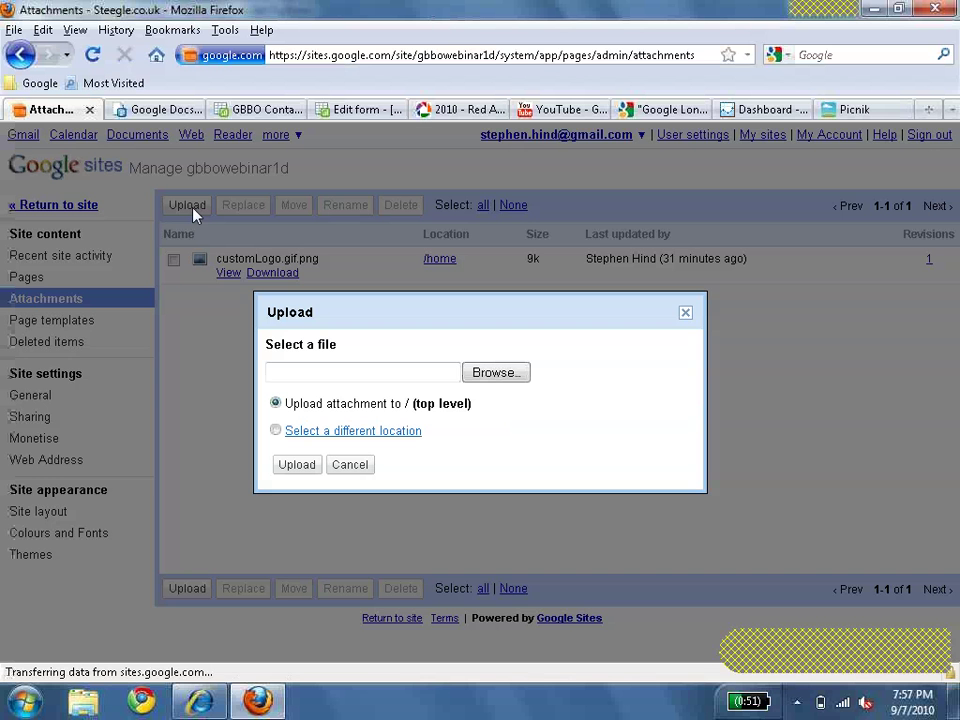
pyautogui.click(507, 379)
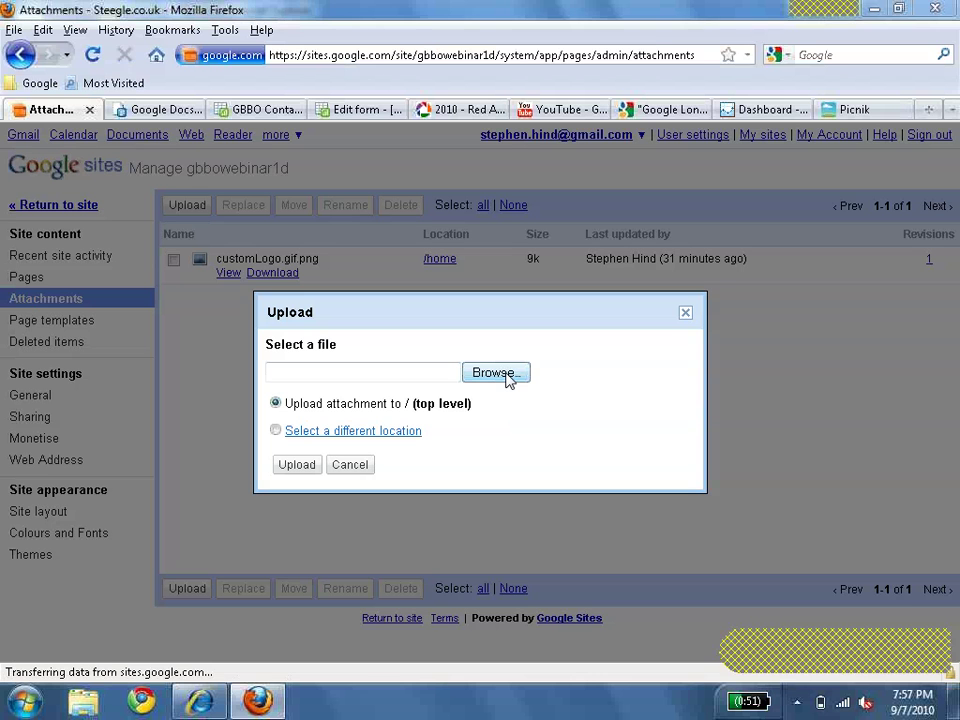
pyautogui.click(506, 375)
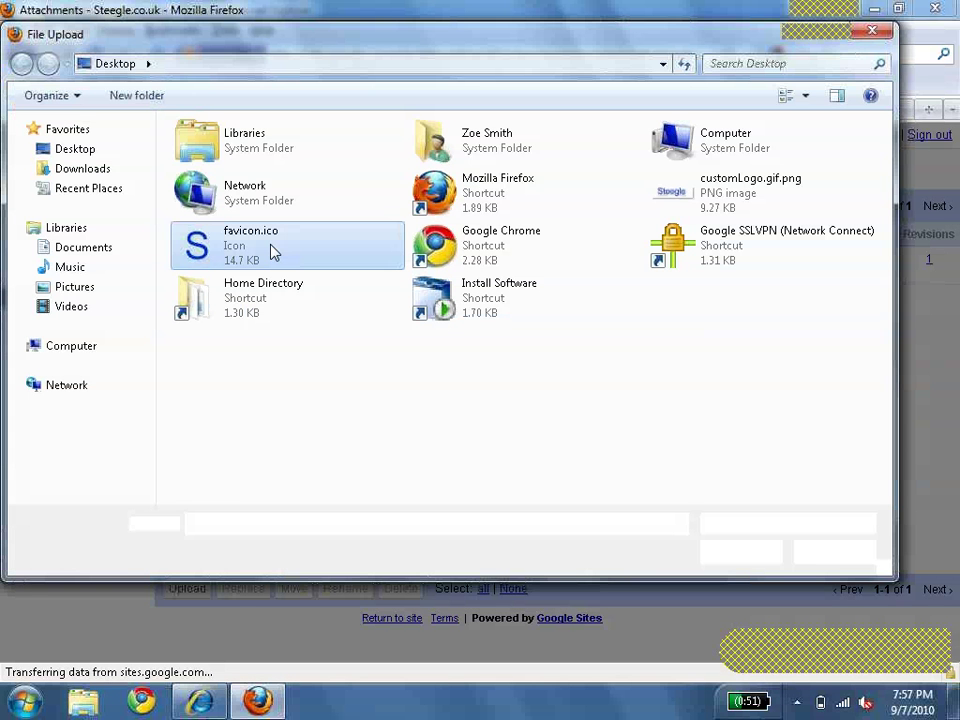
pyautogui.click(272, 252)
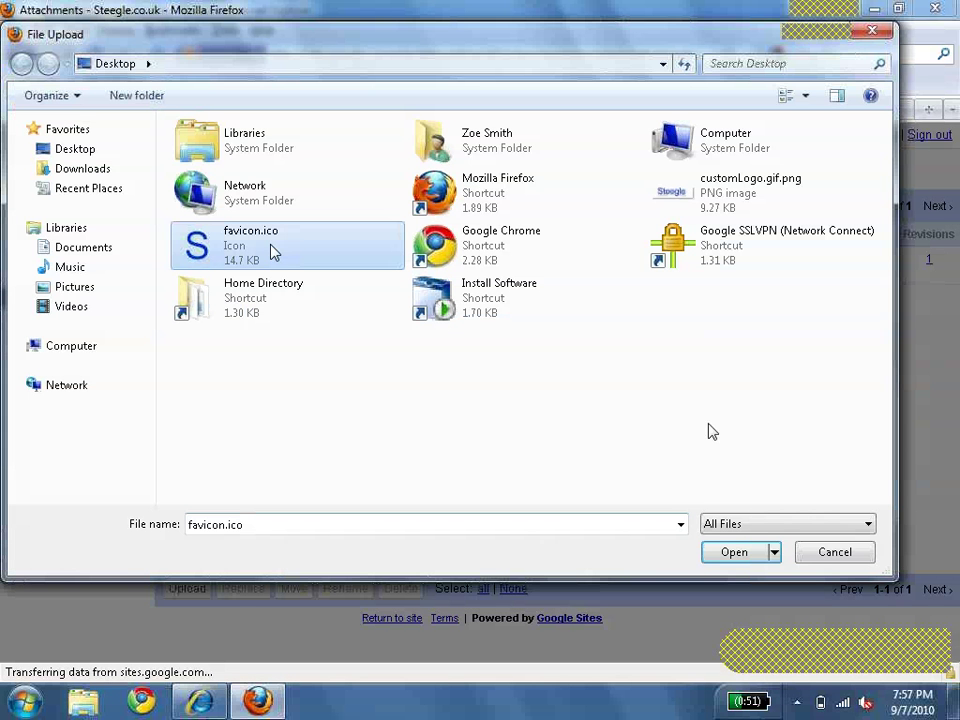
pyautogui.click(752, 556)
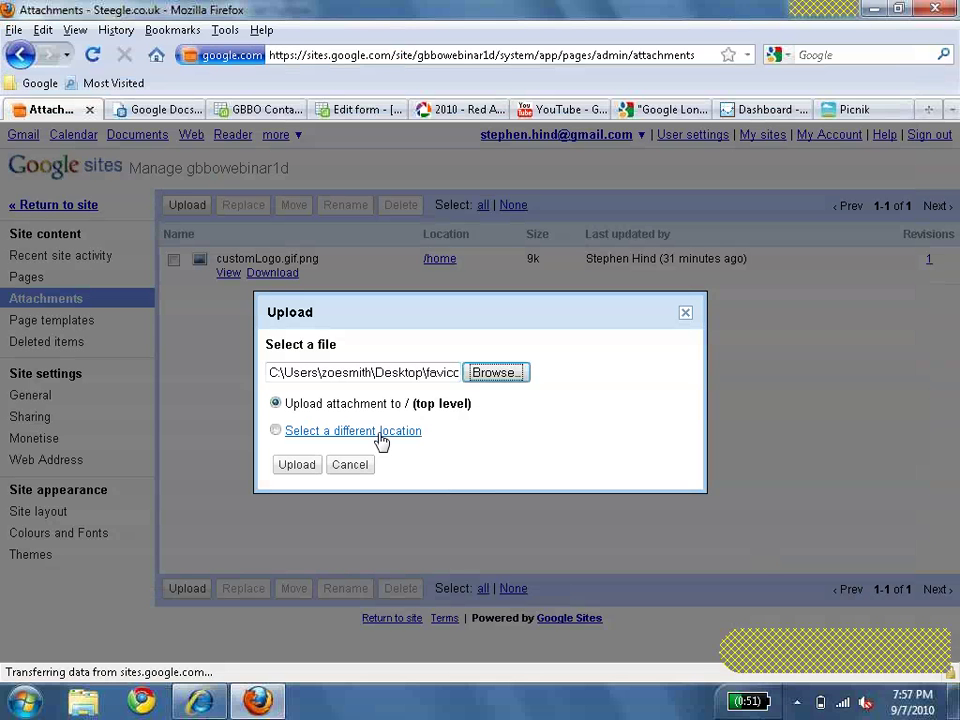
pyautogui.click(283, 465)
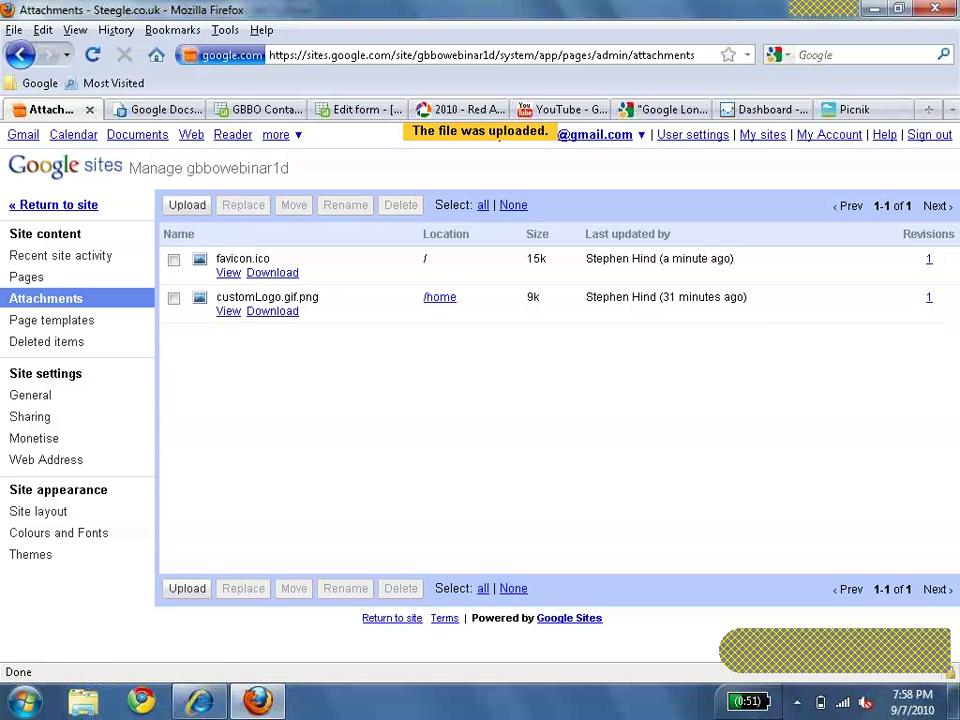
pyautogui.click(90, 212)
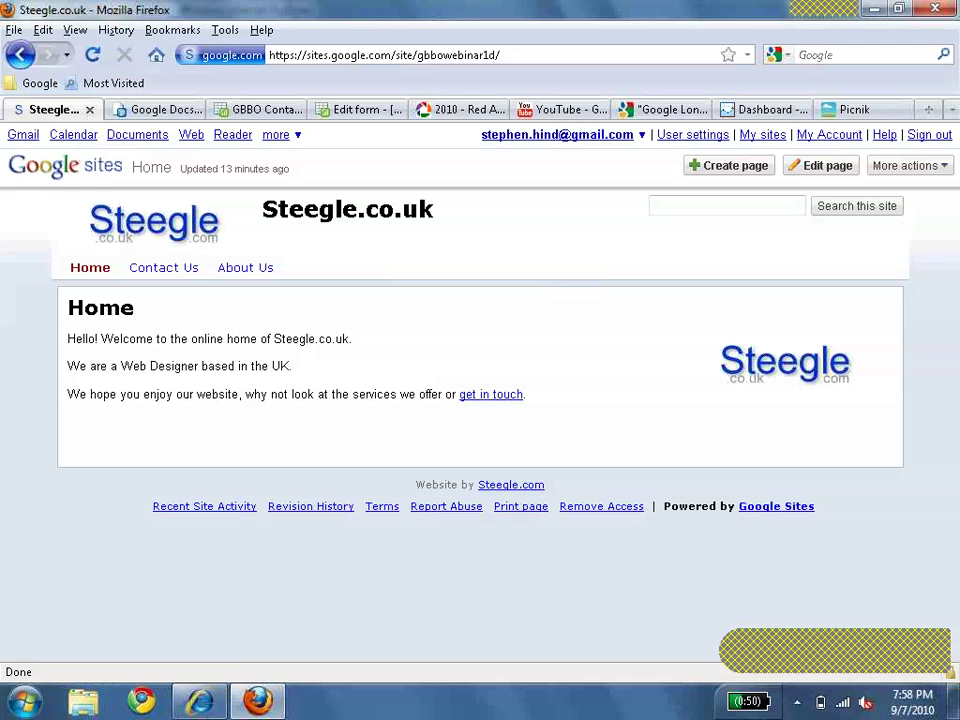
# Follow the logo image in the home page content to steegle.com and open its Google Sites Help page and FAQ.
pyautogui.click(795, 381)
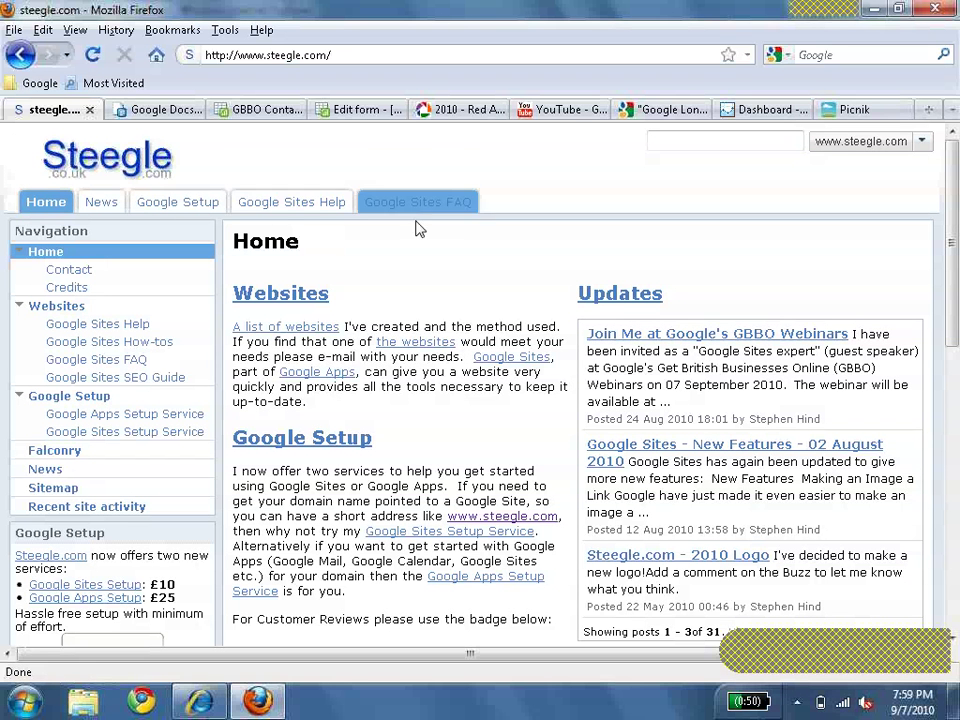
pyautogui.click(315, 212)
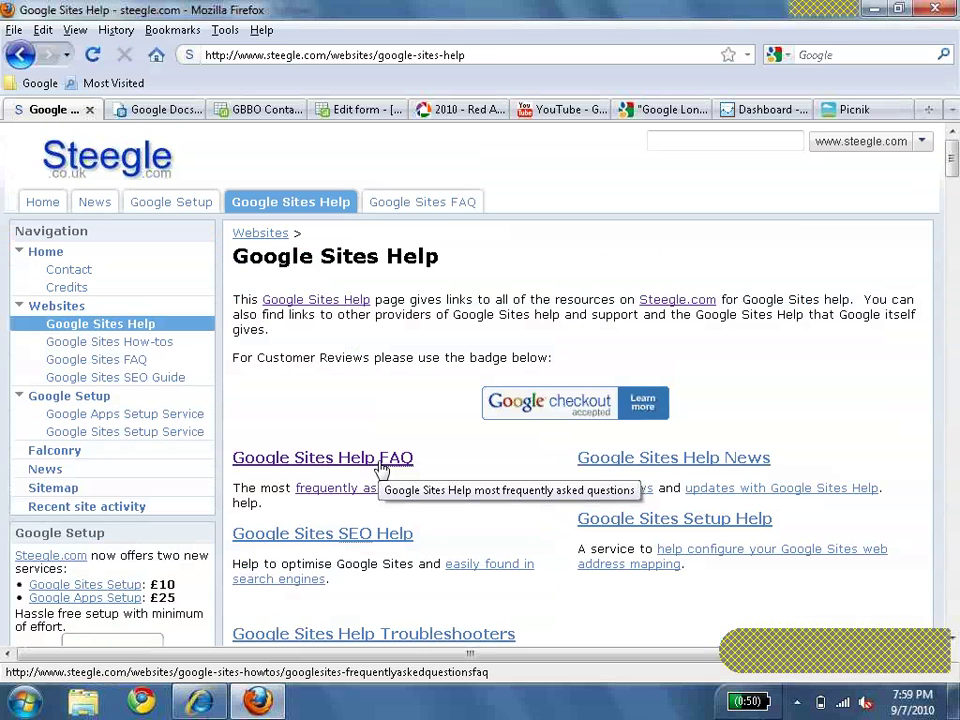
pyautogui.click(382, 462)
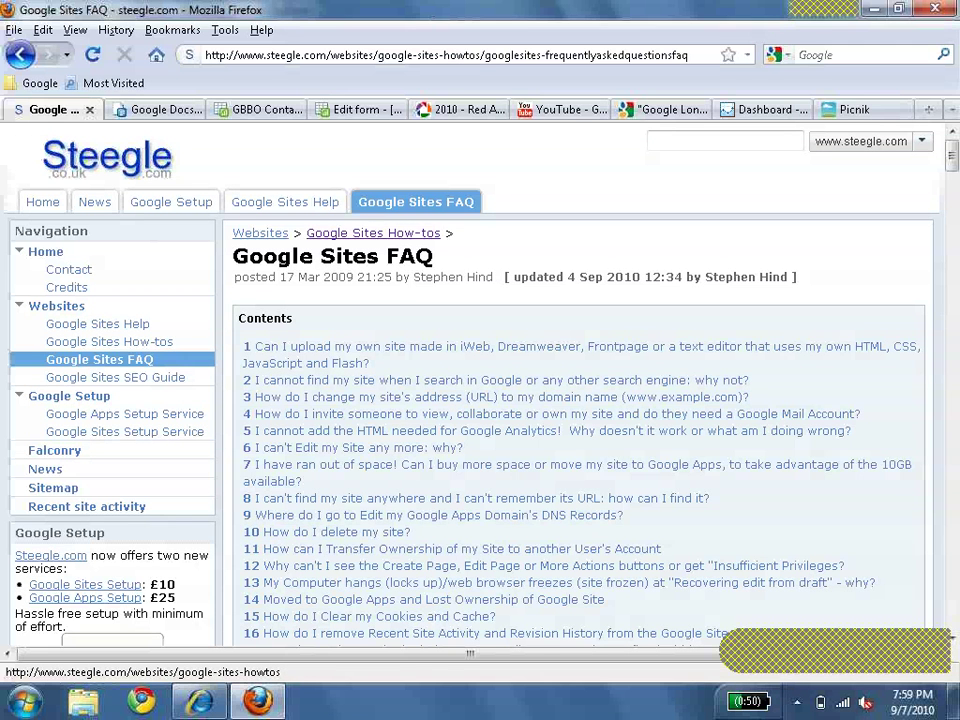
# Look through the Google Sites How-tos page down to the FeedBurner e-mail subscription instructions, and go back to the steegle.com home page.
pyautogui.click(394, 236)
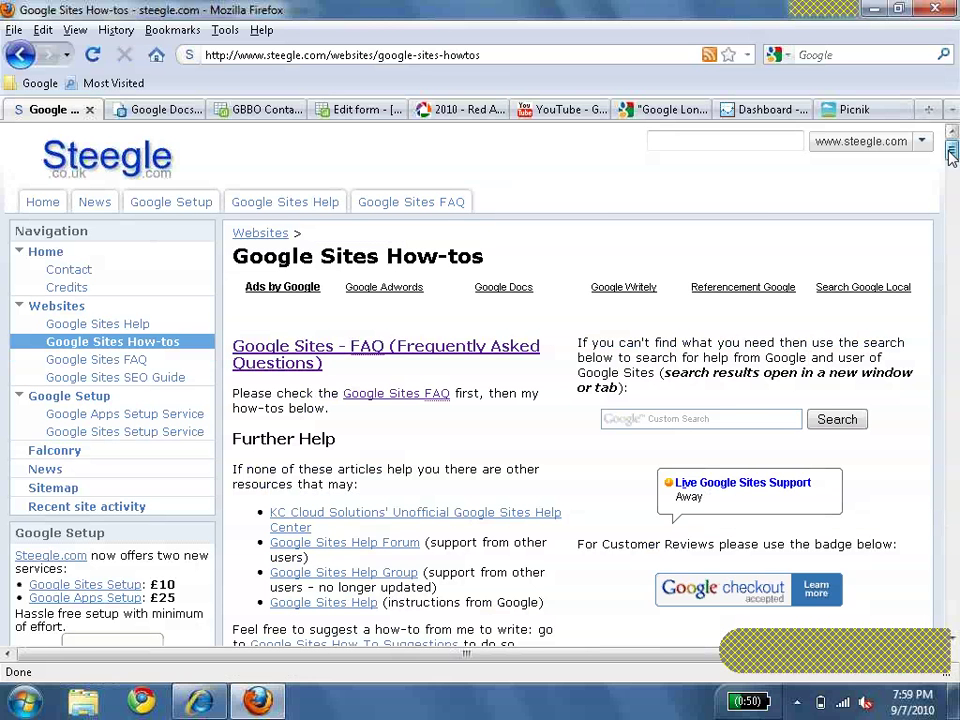
pyautogui.moveTo(951, 152); pyautogui.dragTo(951, 172)
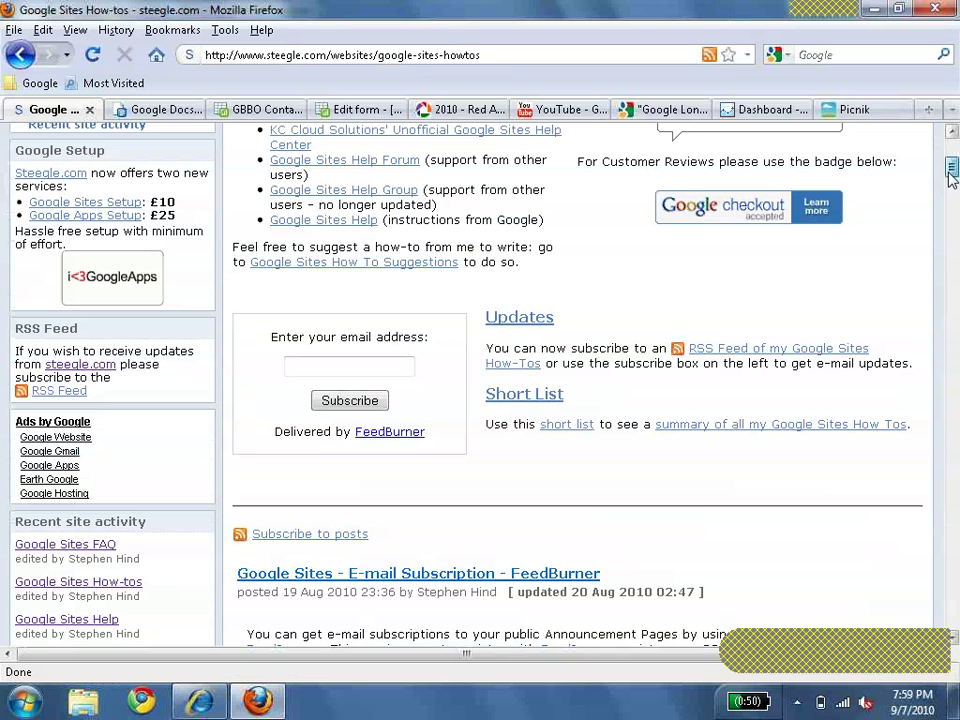
pyautogui.moveTo(951, 172); pyautogui.dragTo(951, 175)
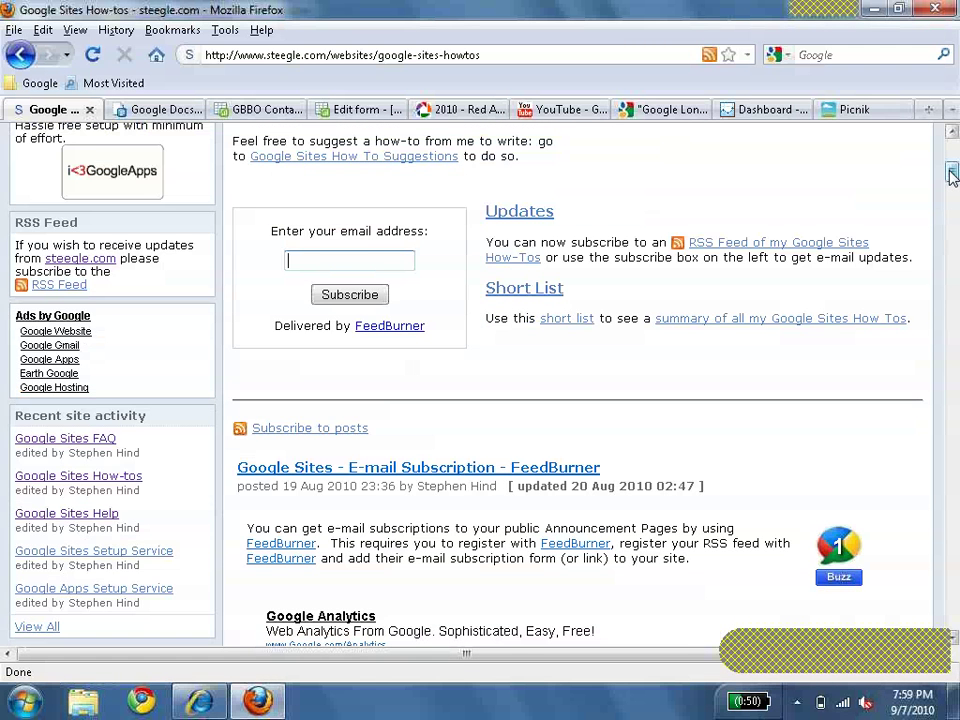
pyautogui.scroll(-4, 838, 201)
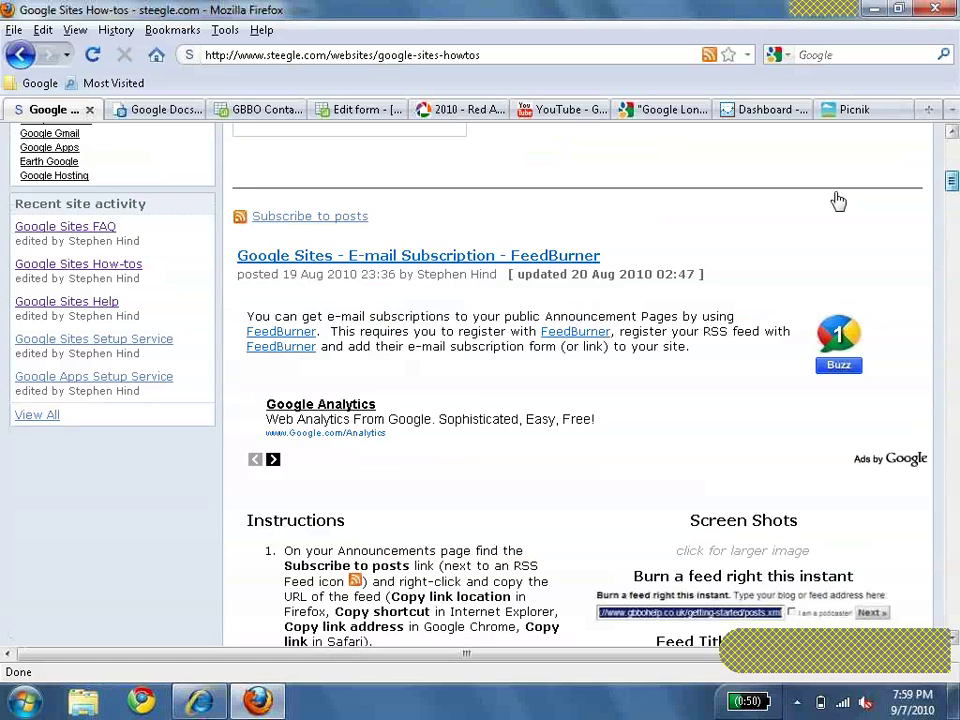
pyautogui.scroll(-2, 838, 201)
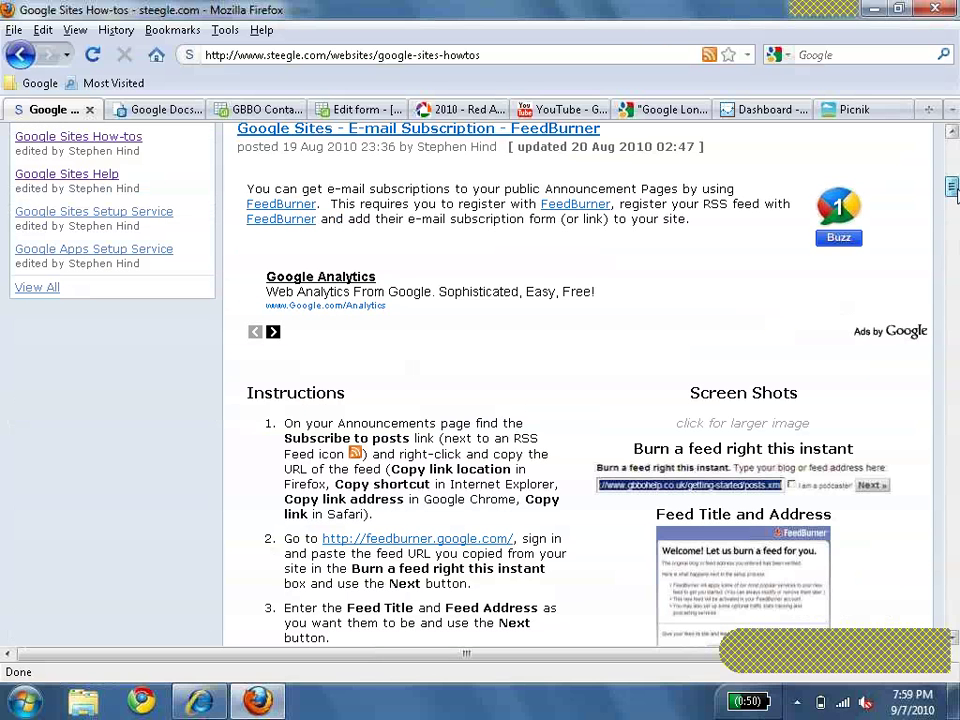
pyautogui.moveTo(953, 190); pyautogui.dragTo(950, 150)
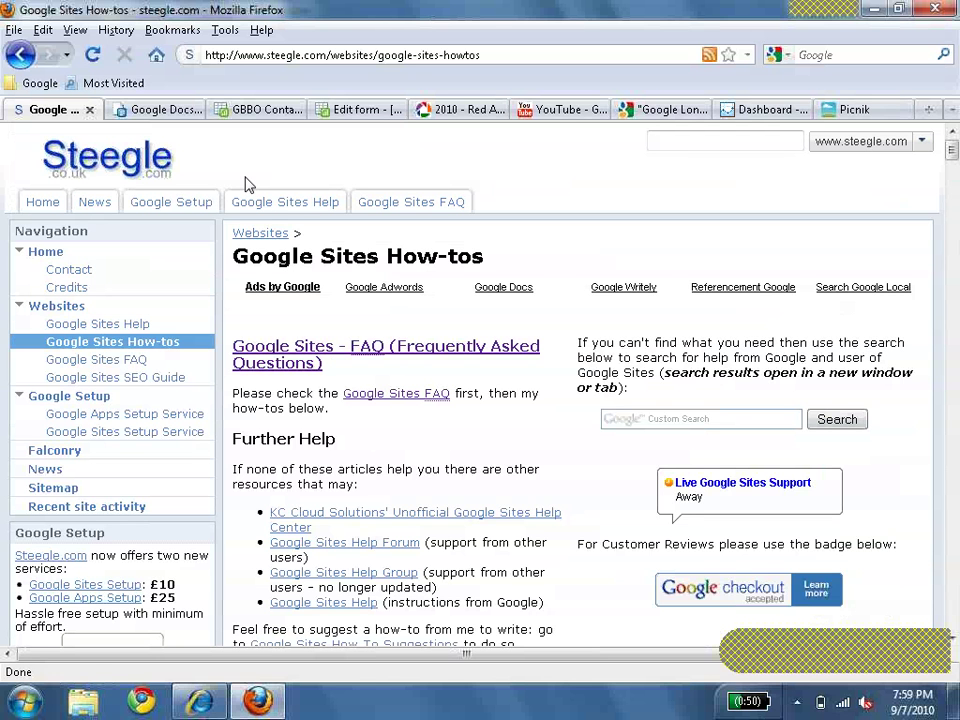
pyautogui.click(58, 204)
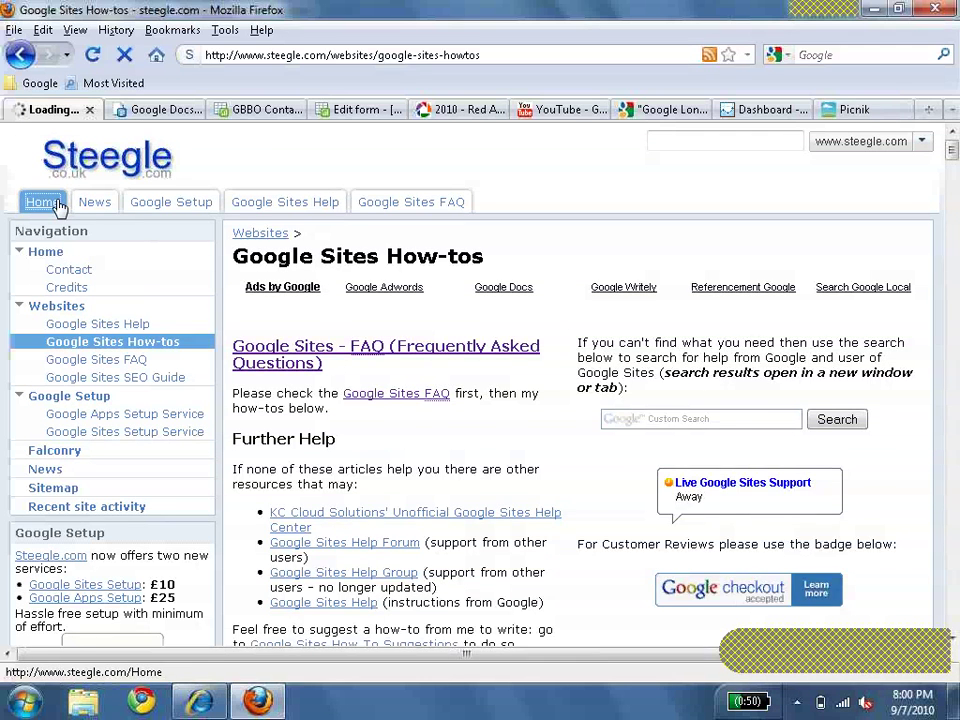